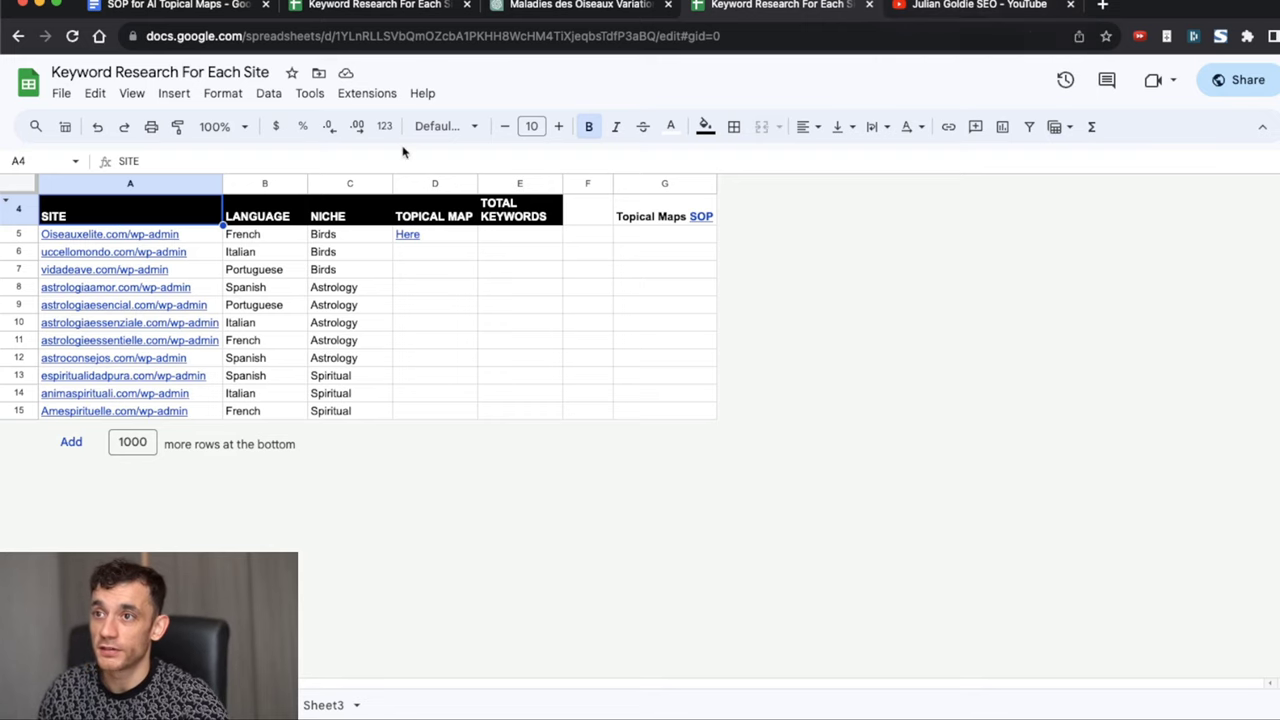
Step: Look over the YouTube channel's latest videos and the ChatGPT video on keyword variations by search intent
left_click(321, 236)
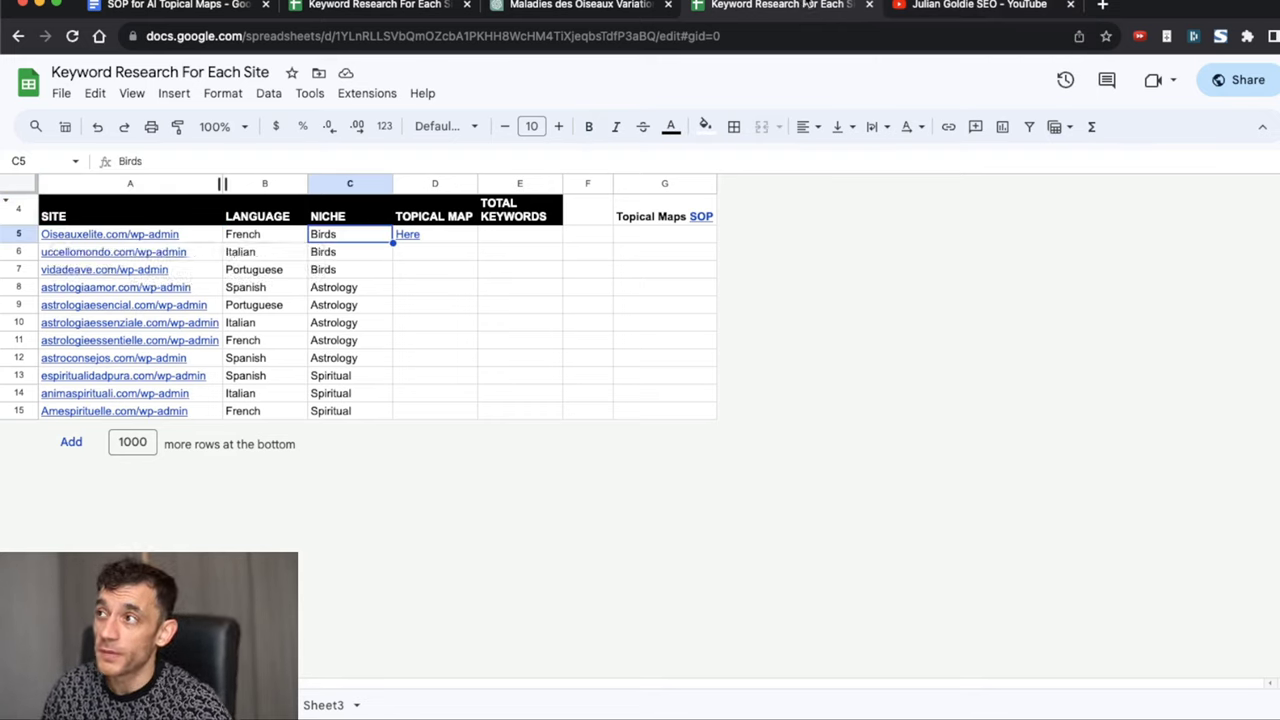
left_click(926, 18)
mouse_move(681, 395)
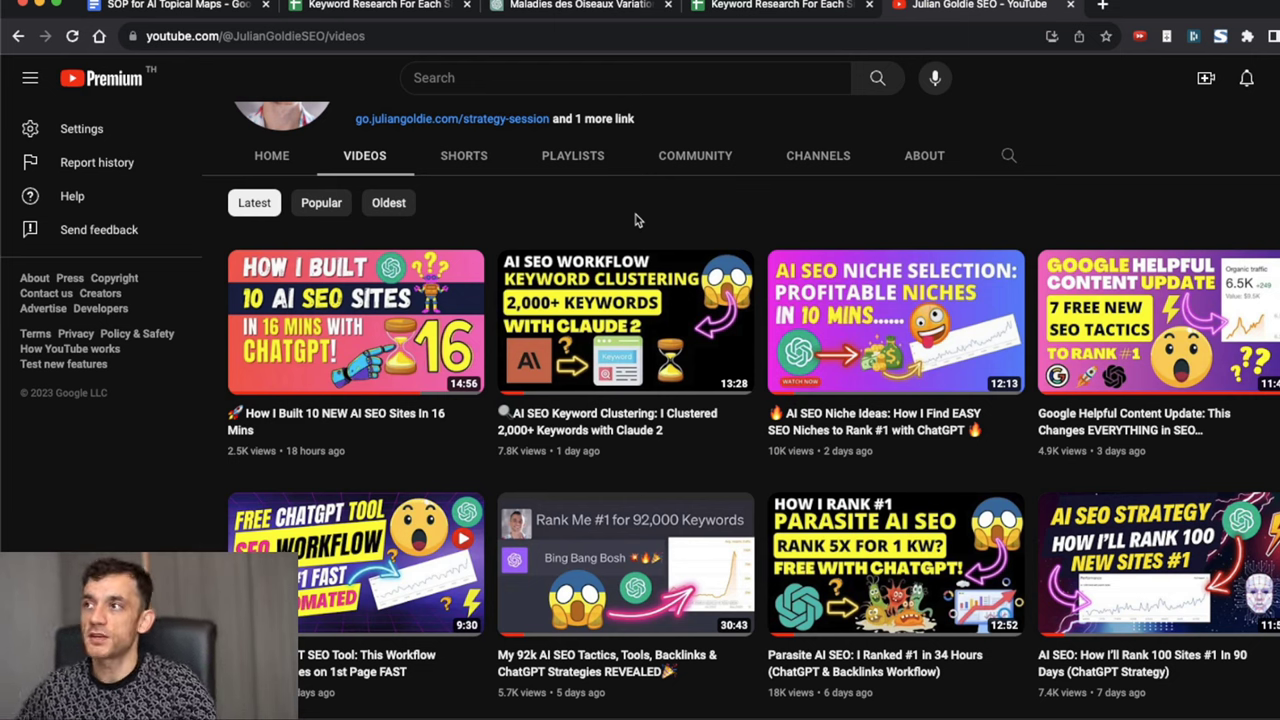
key("ctrl+shift+Tab")
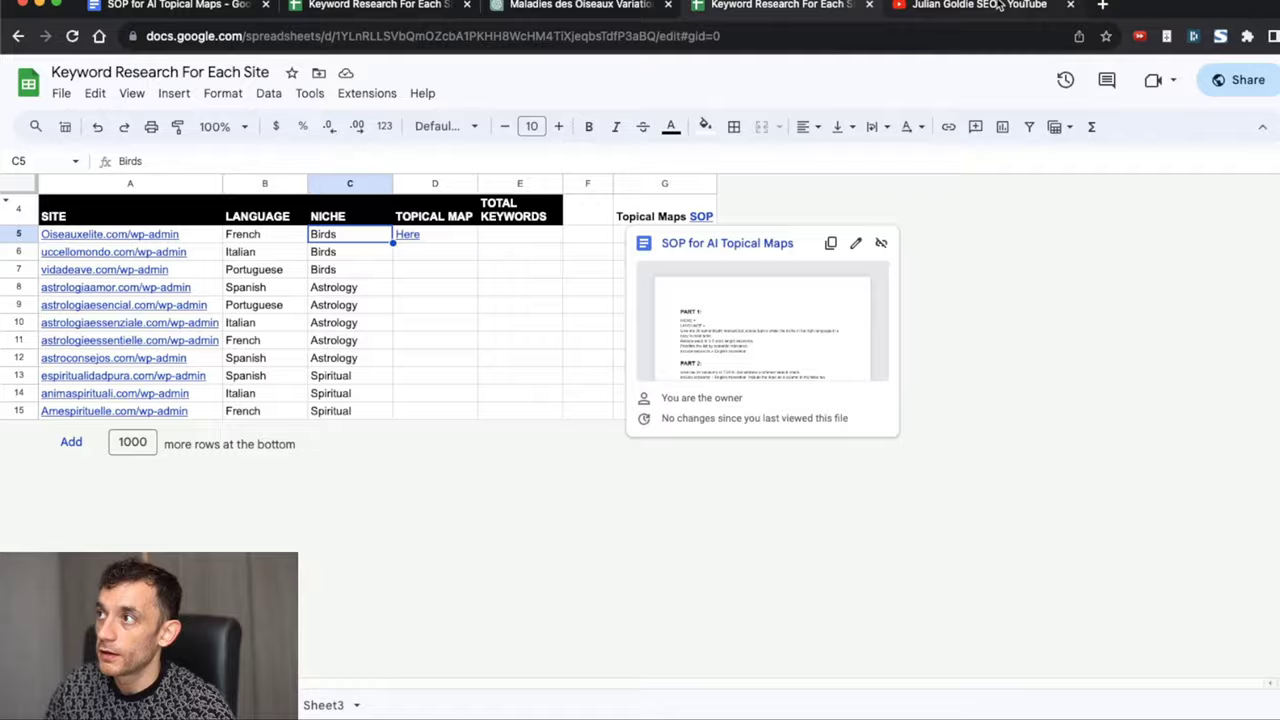
left_click(1000, 5)
mouse_move(1135, 414)
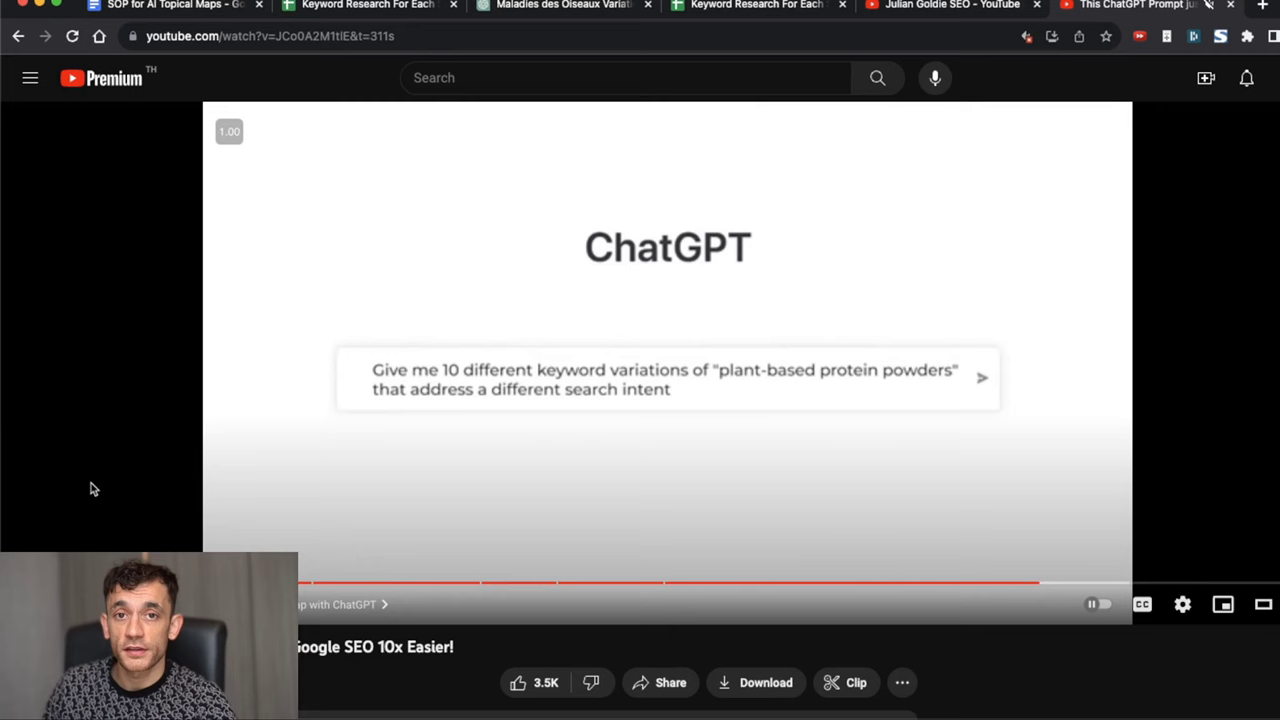
key("super+w")
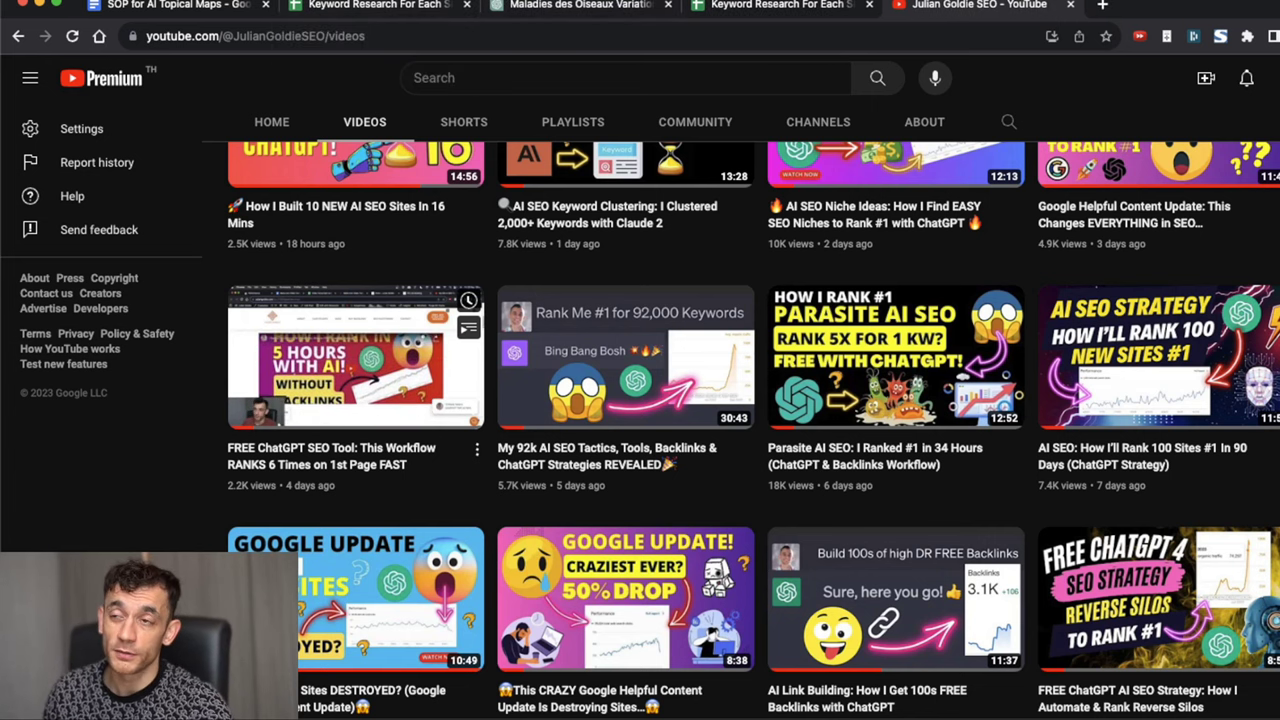
scroll(388, 280, "up", 5)
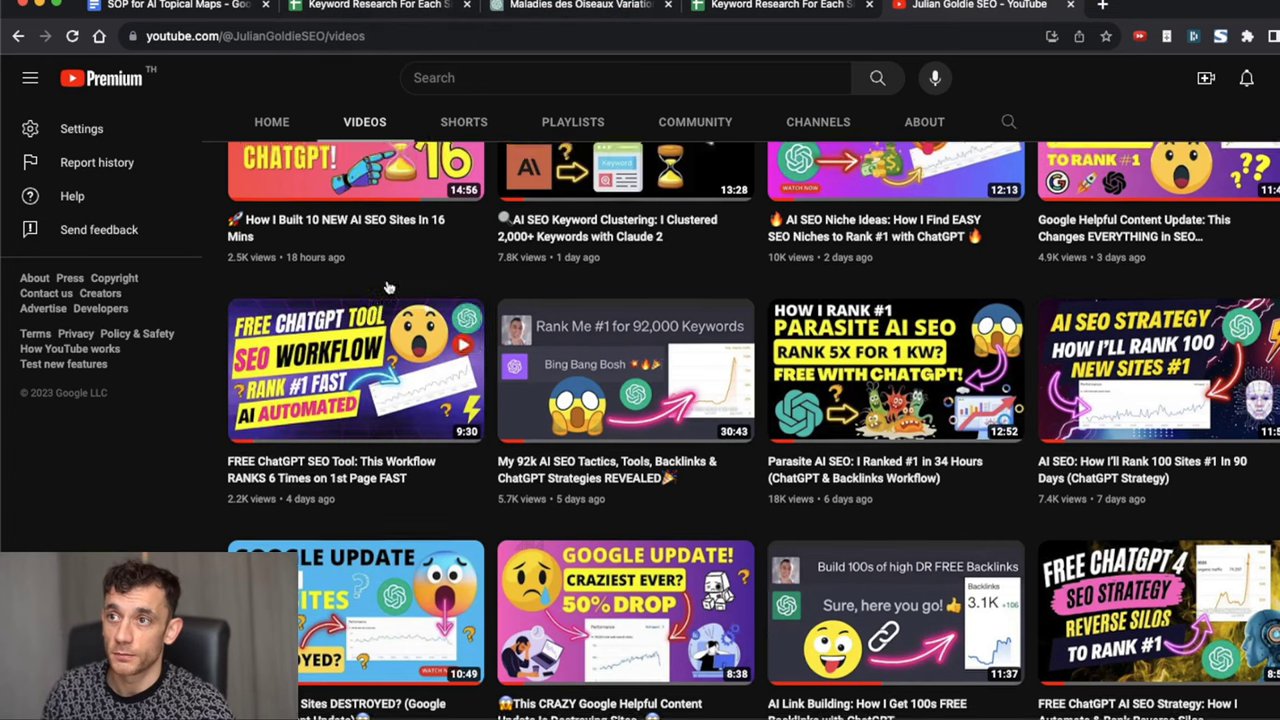
Step: Examine the French bird topical map, including the main topics and the keyword variations with their English translations
left_click(236, 8)
left_click(438, 291)
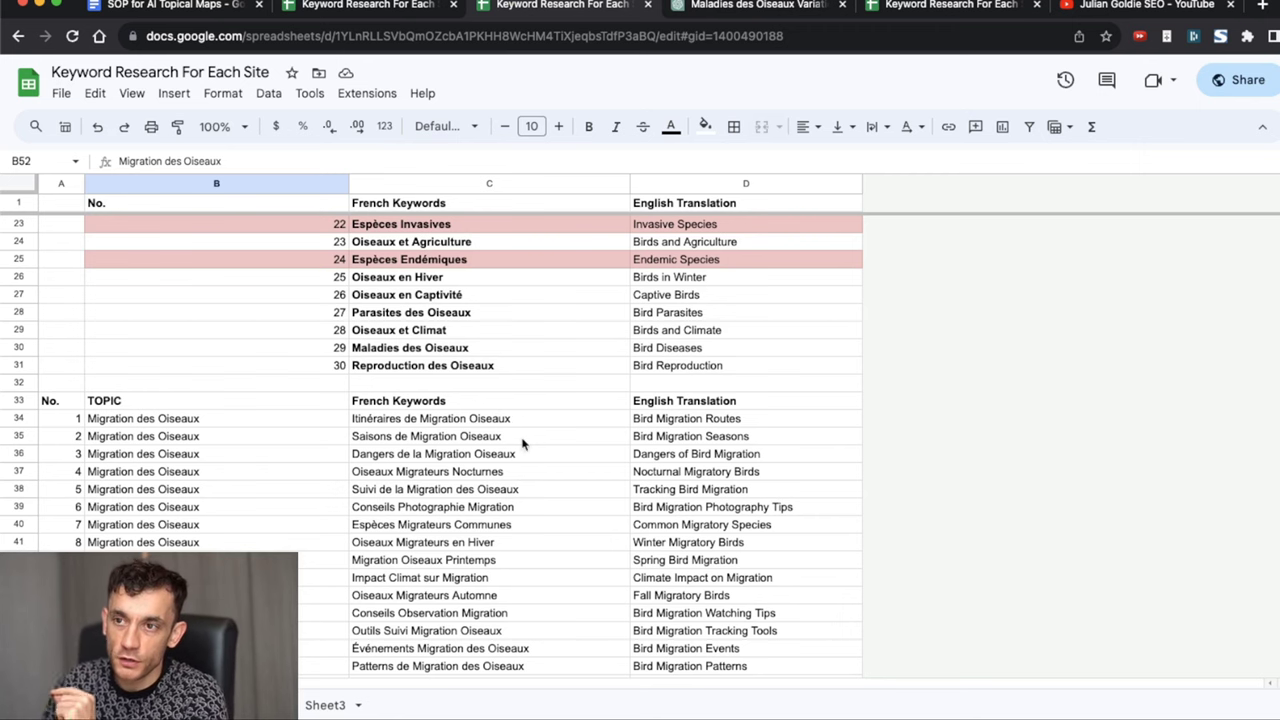
scroll(520, 445, "down", 5)
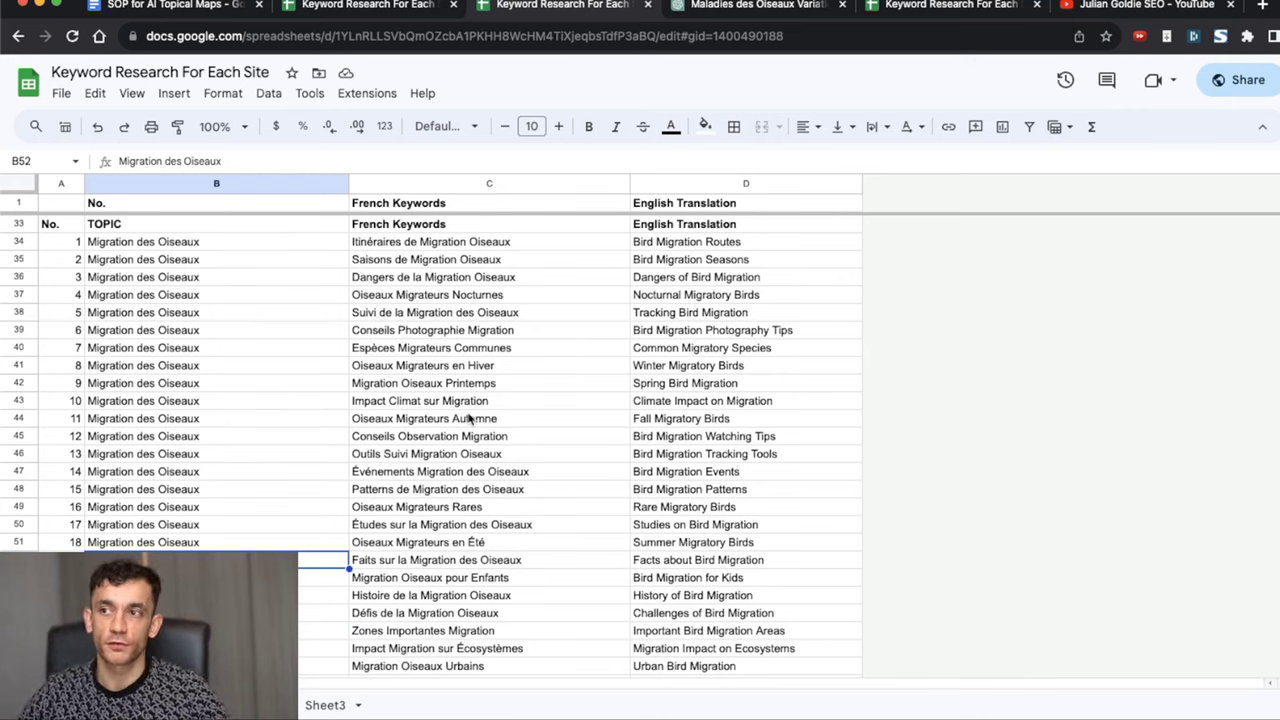
scroll(470, 418, "down", 15)
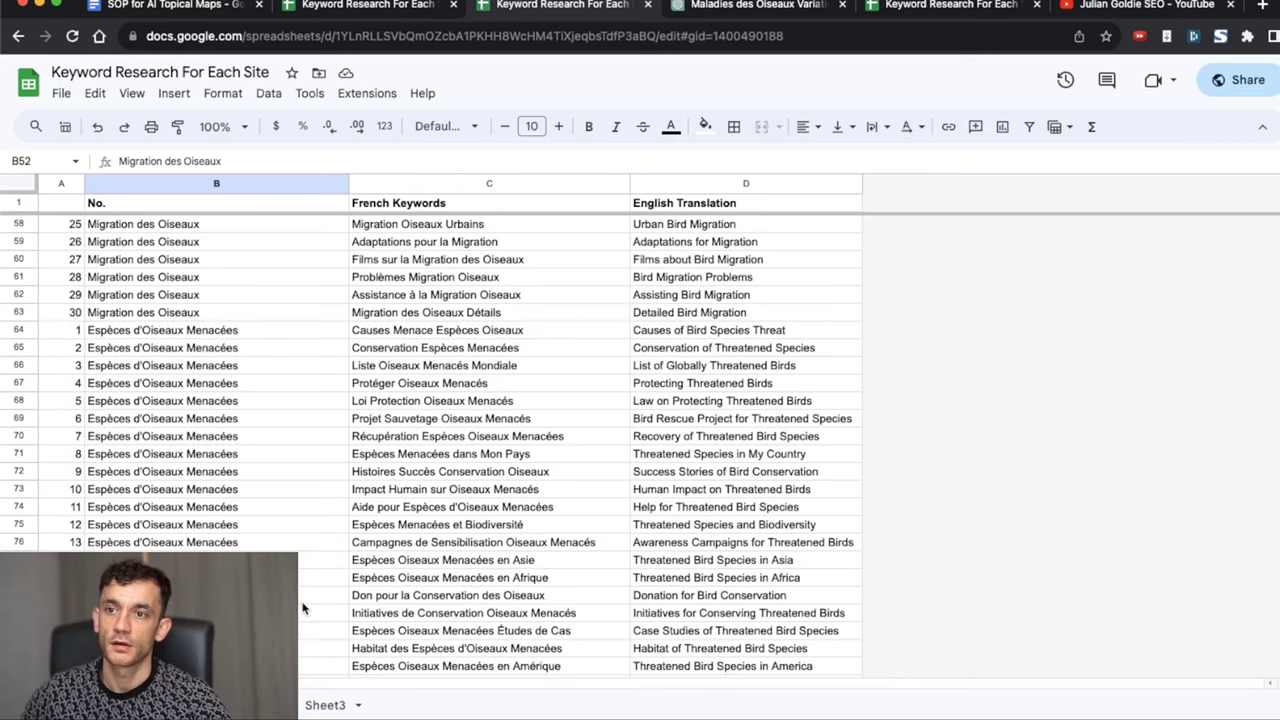
scroll(262, 455, "up", 3)
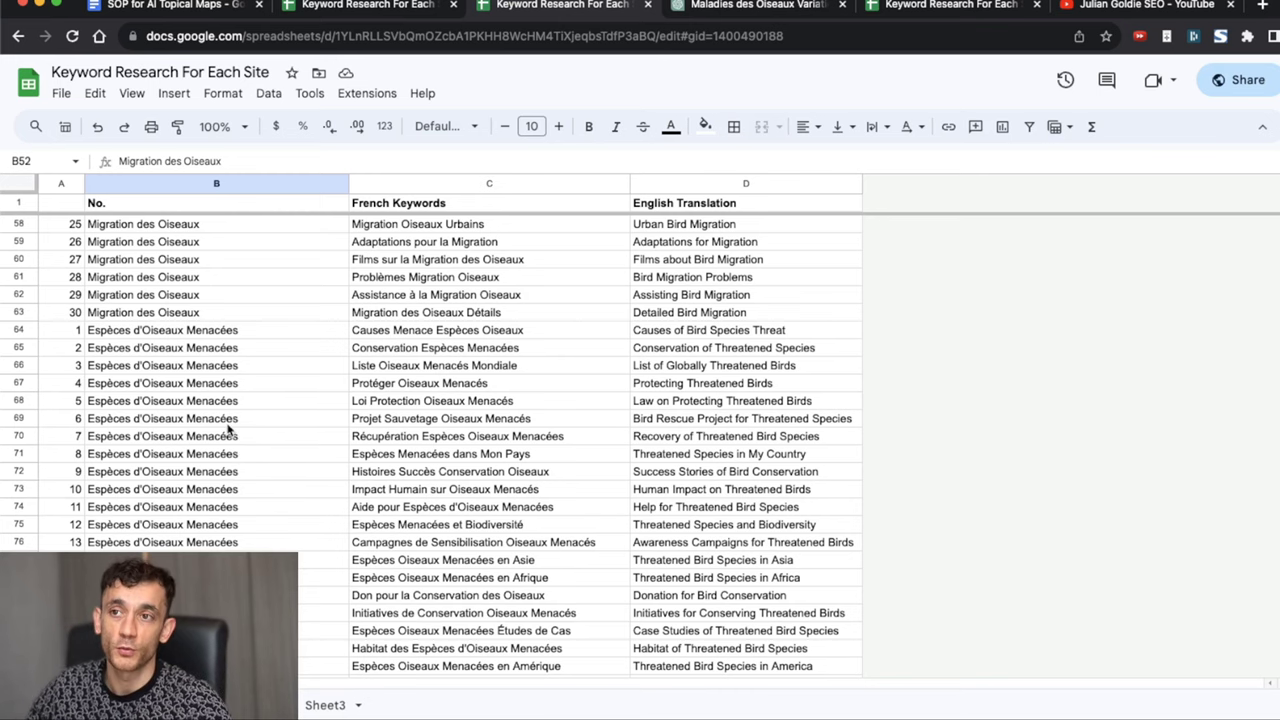
scroll(228, 430, "up", 12)
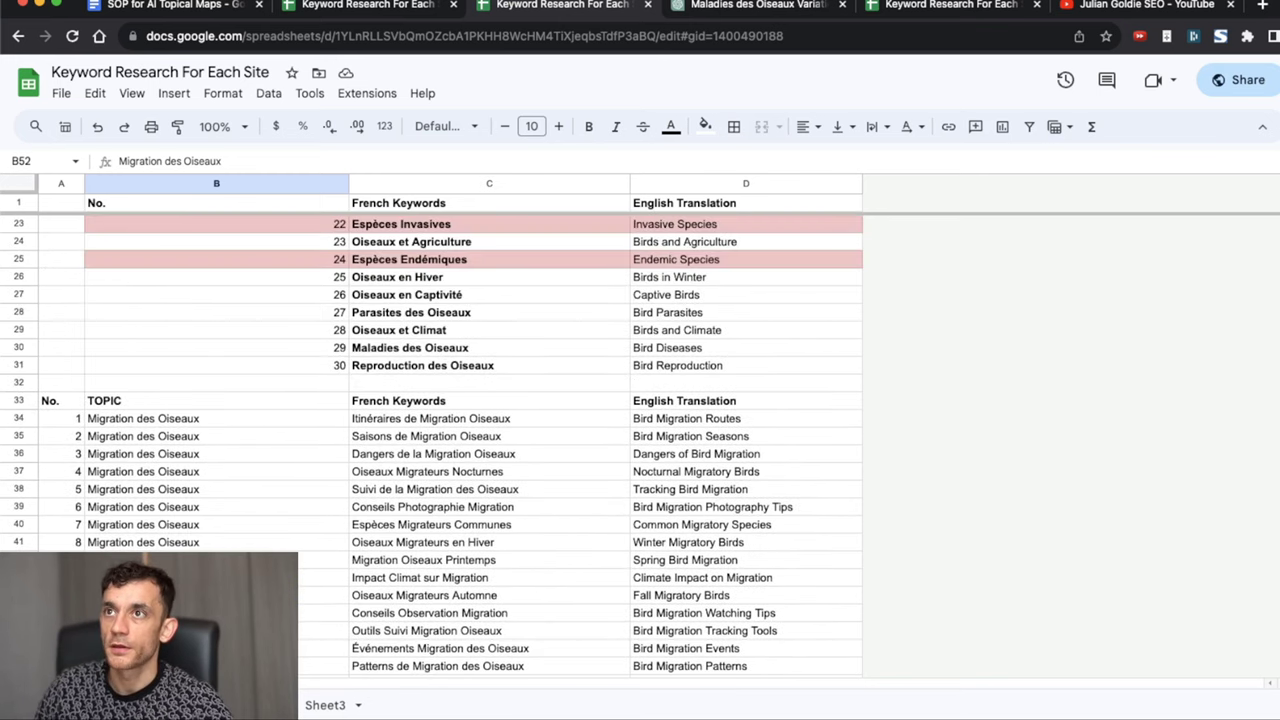
Step: Review the Part 1 and Part 2 prompts in the SOP for AI Topical Maps document
left_click(190, 6)
left_click_drag(396, 282, 400, 580)
left_click(450, 512)
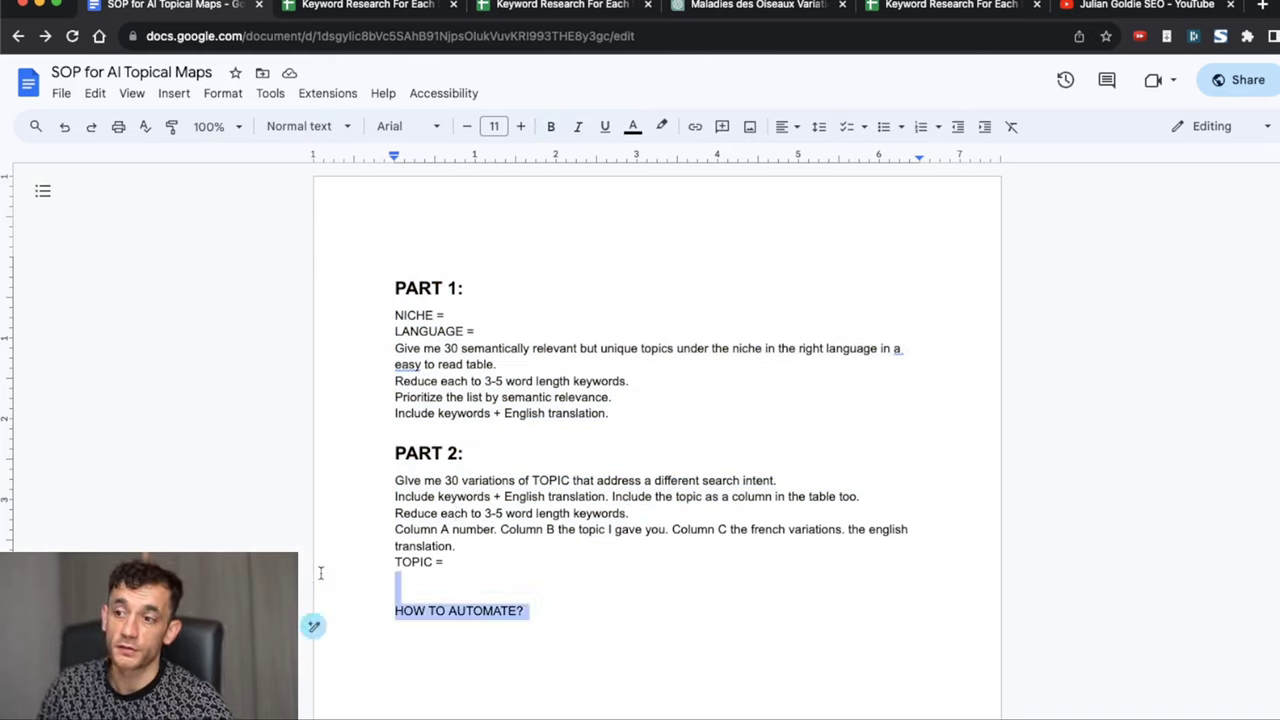
left_click(432, 642)
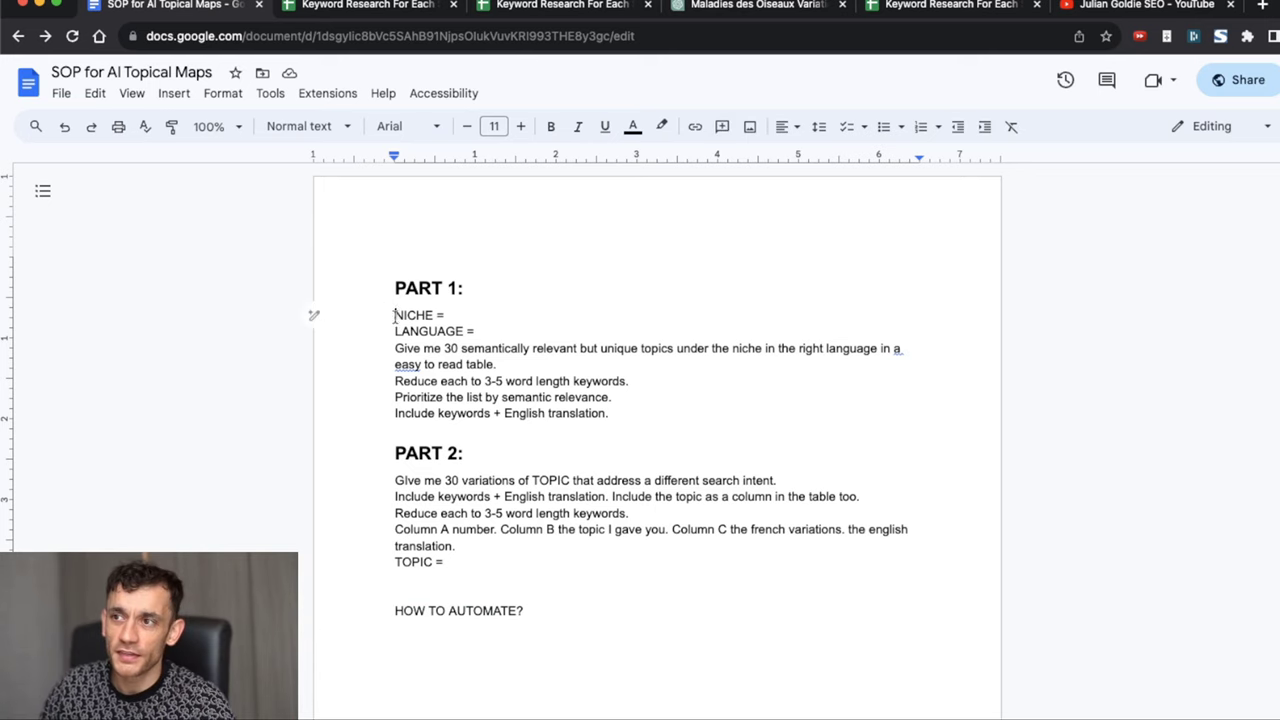
left_click_drag(397, 314, 633, 412)
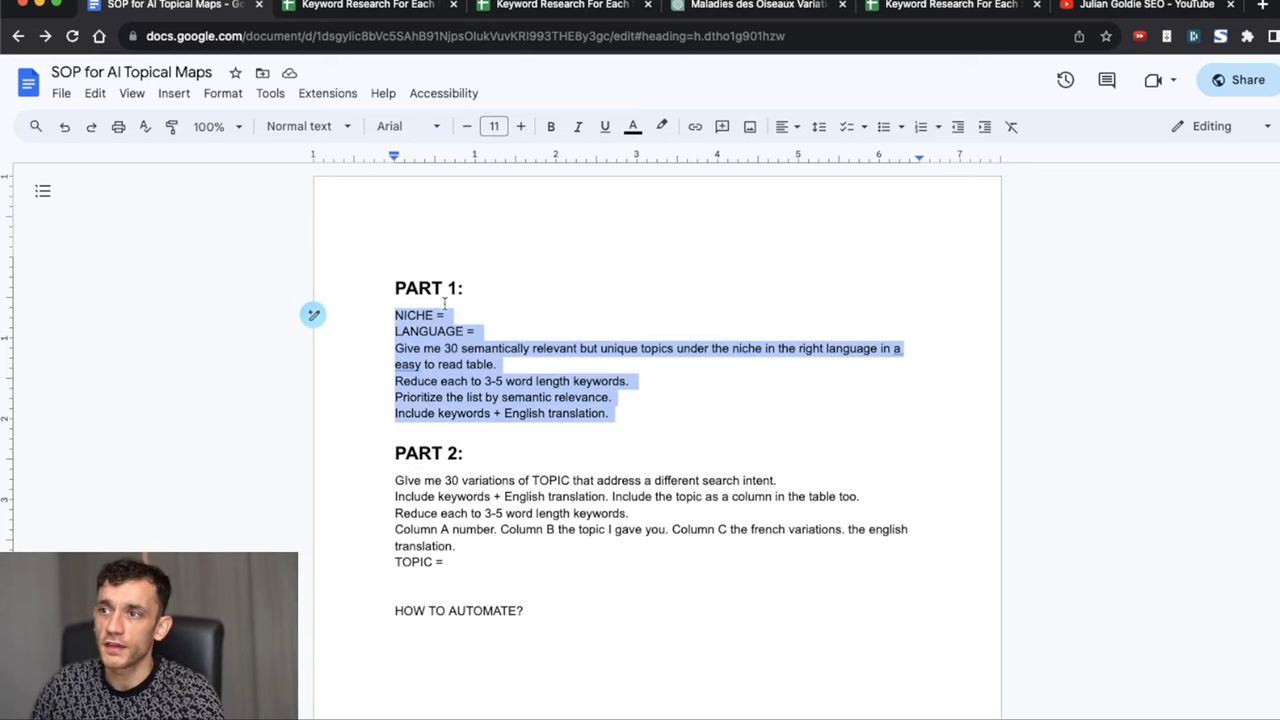
Step: Review the sites, languages, niches and topical map entries in the Keyword Research For Each Site spreadsheet
key("ctrl+Tab")
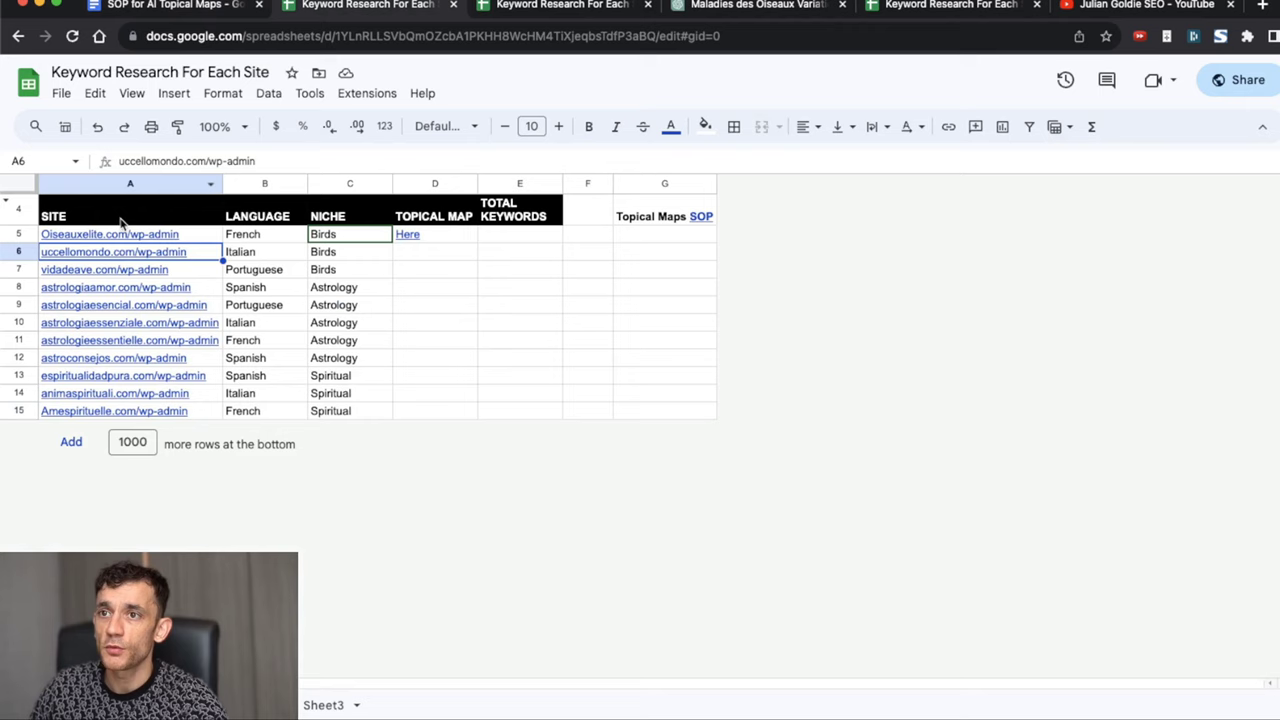
key("super+a")
left_click(313, 248)
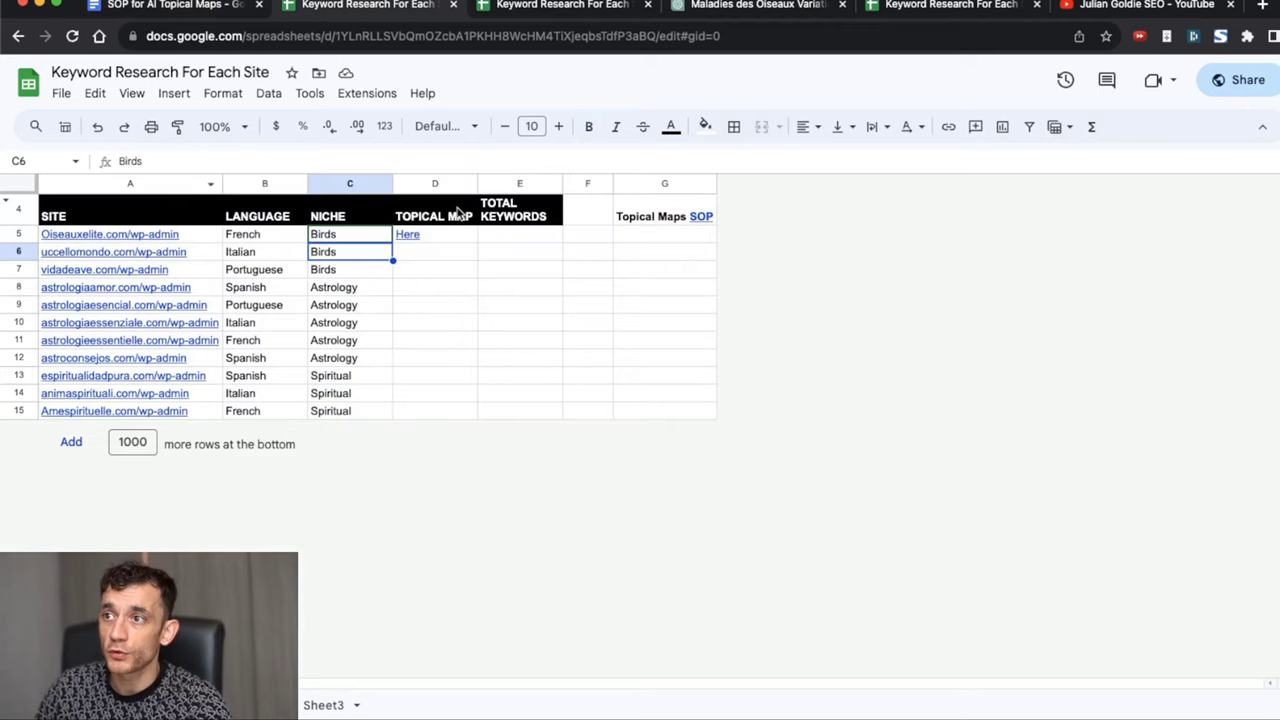
left_click(433, 232)
key("alt+Return")
key("ctrl+w")
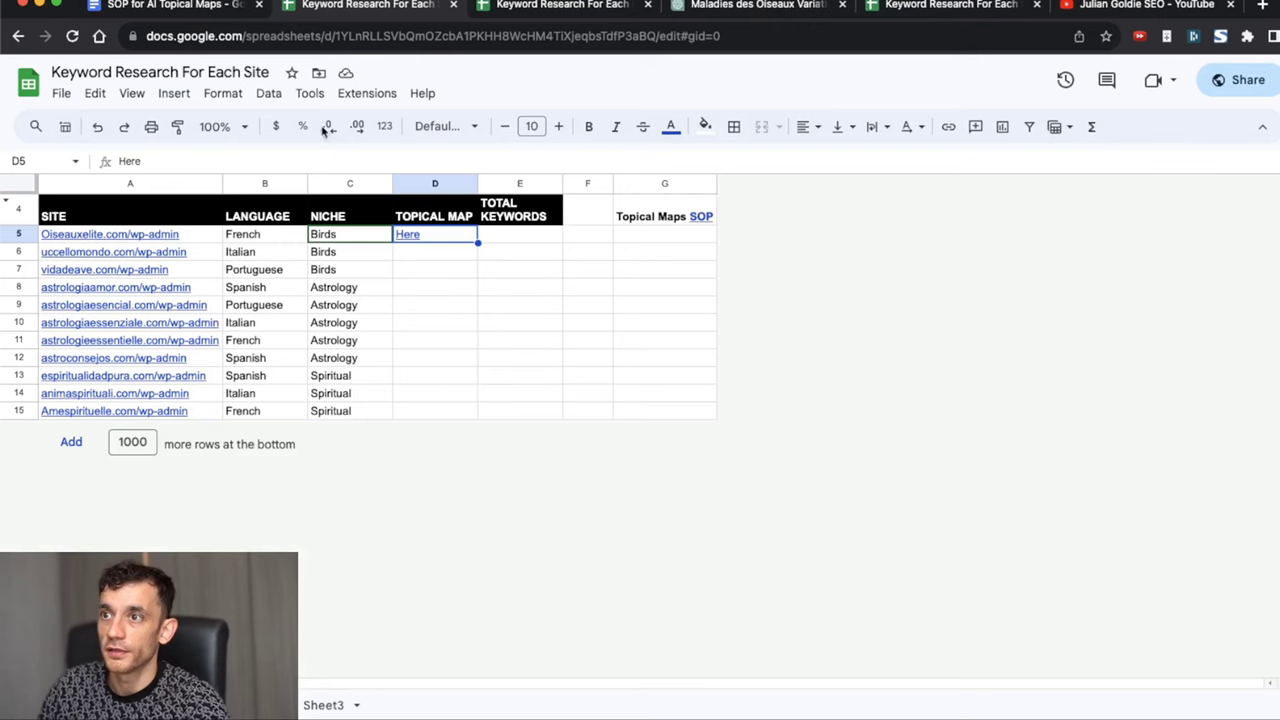
left_click(20, 252)
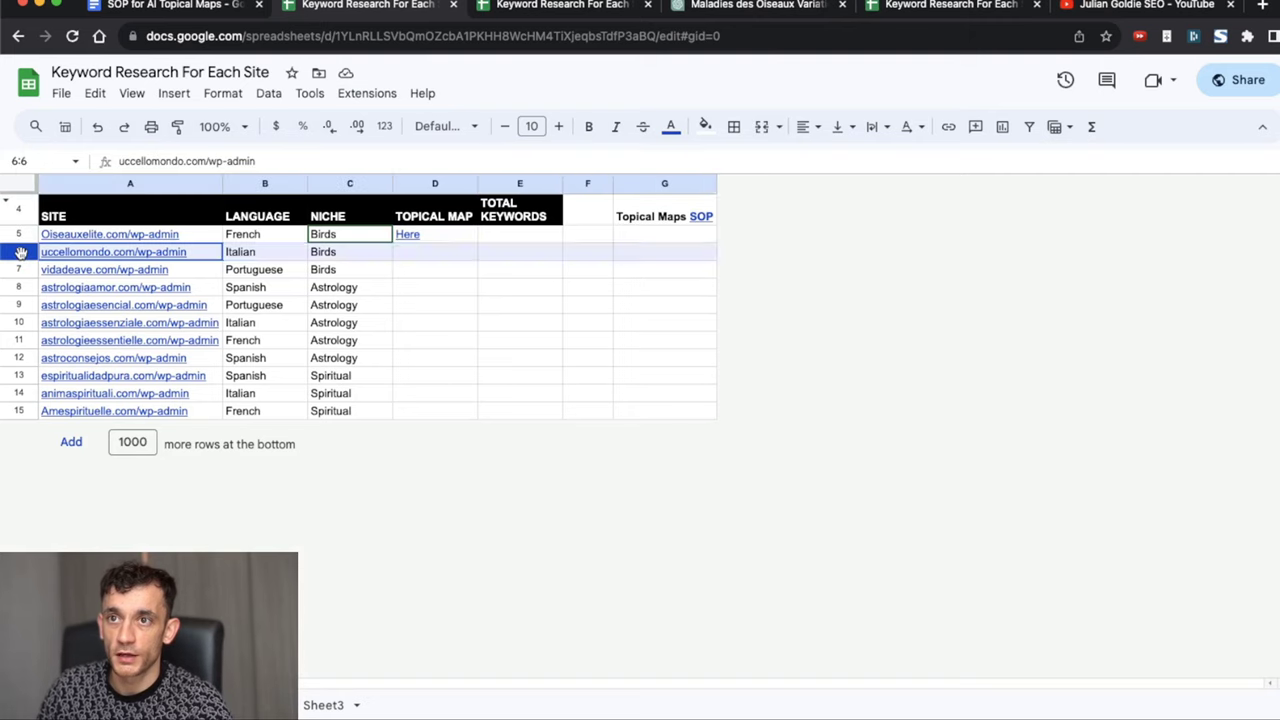
left_click(8, 412, "shift")
left_click(397, 254)
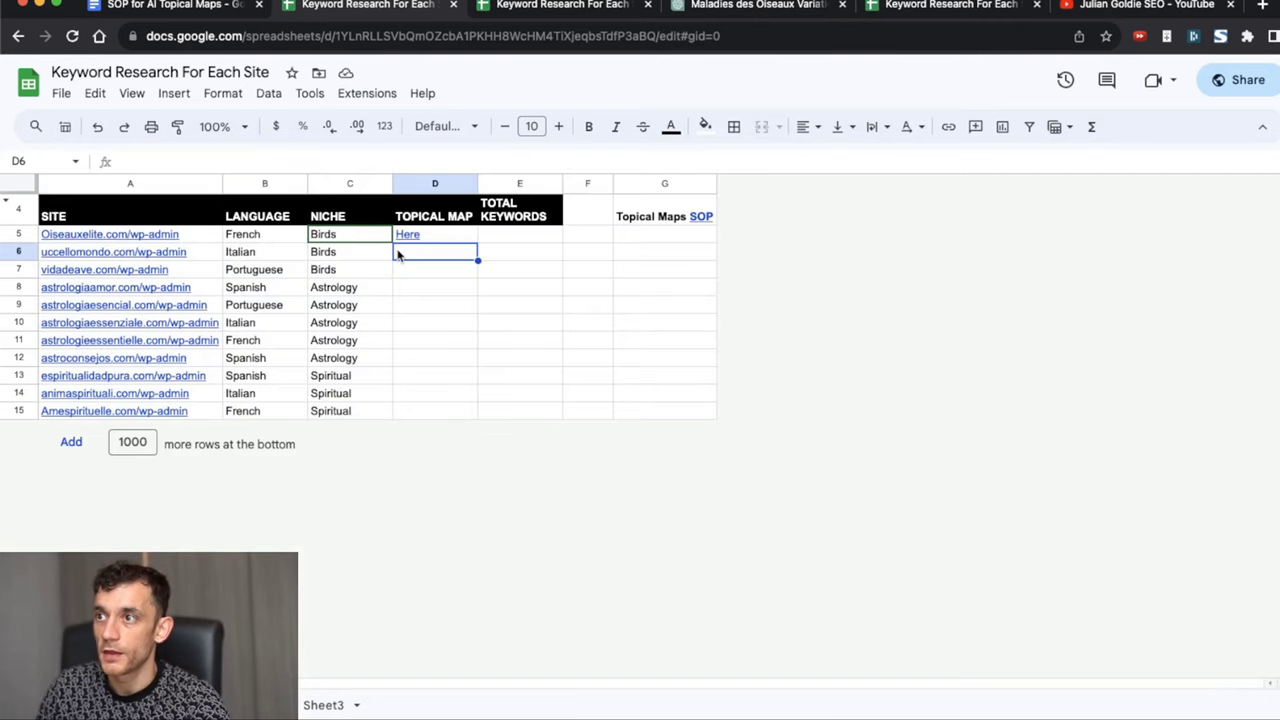
left_click(494, 257)
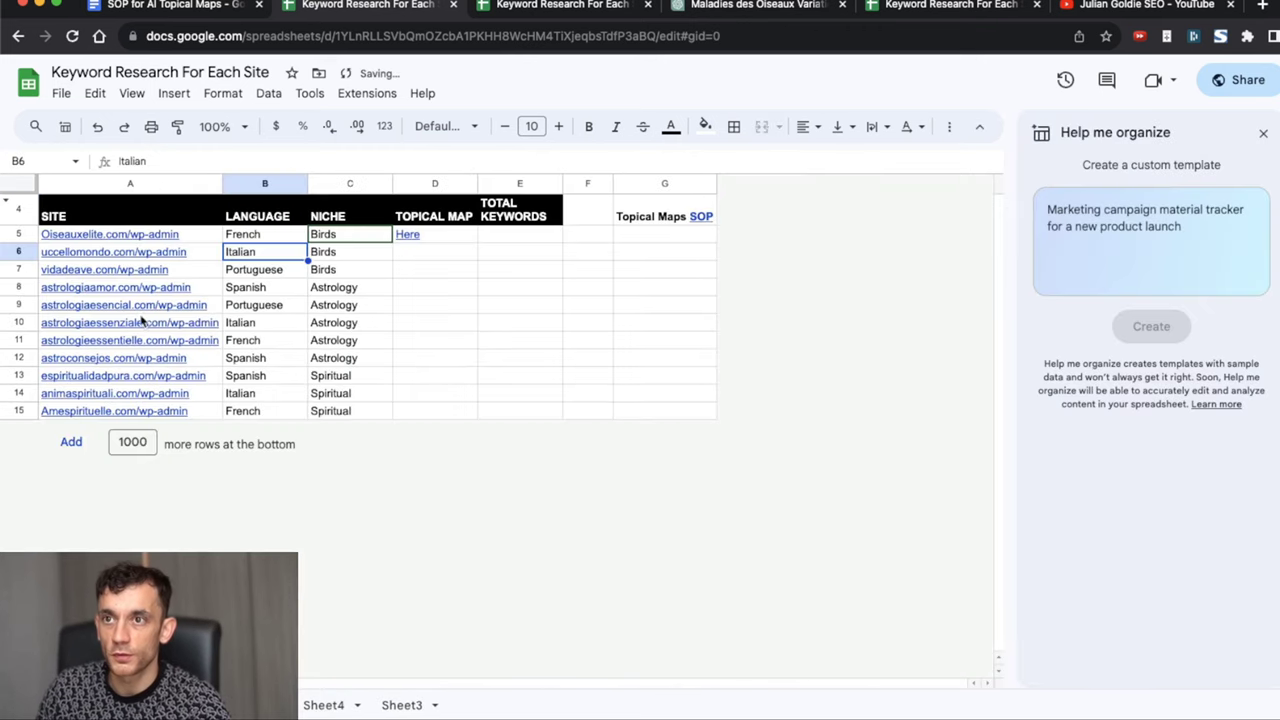
Step: Rename Sheet4 as uccellomondo, copying the name from the site address in A6
left_click(162, 252)
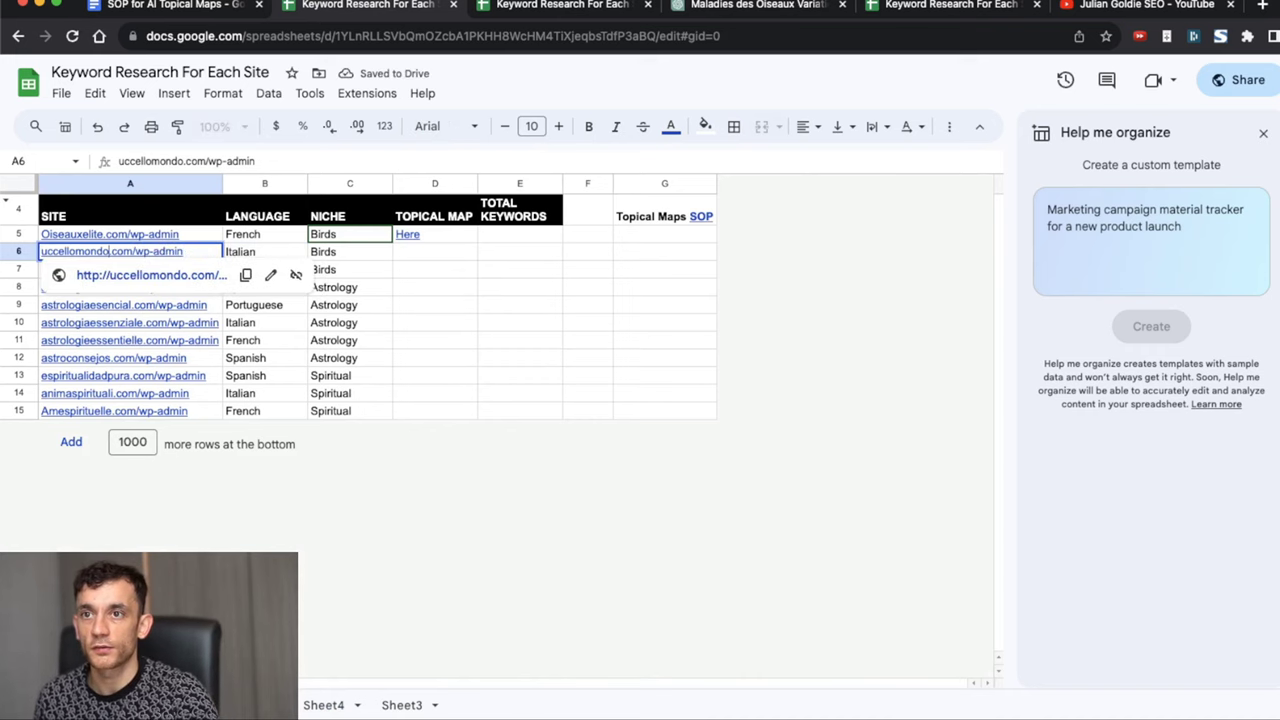
left_click_drag(109, 252, 41, 252)
key("super+c")
key("Return")
left_click(235, 705)
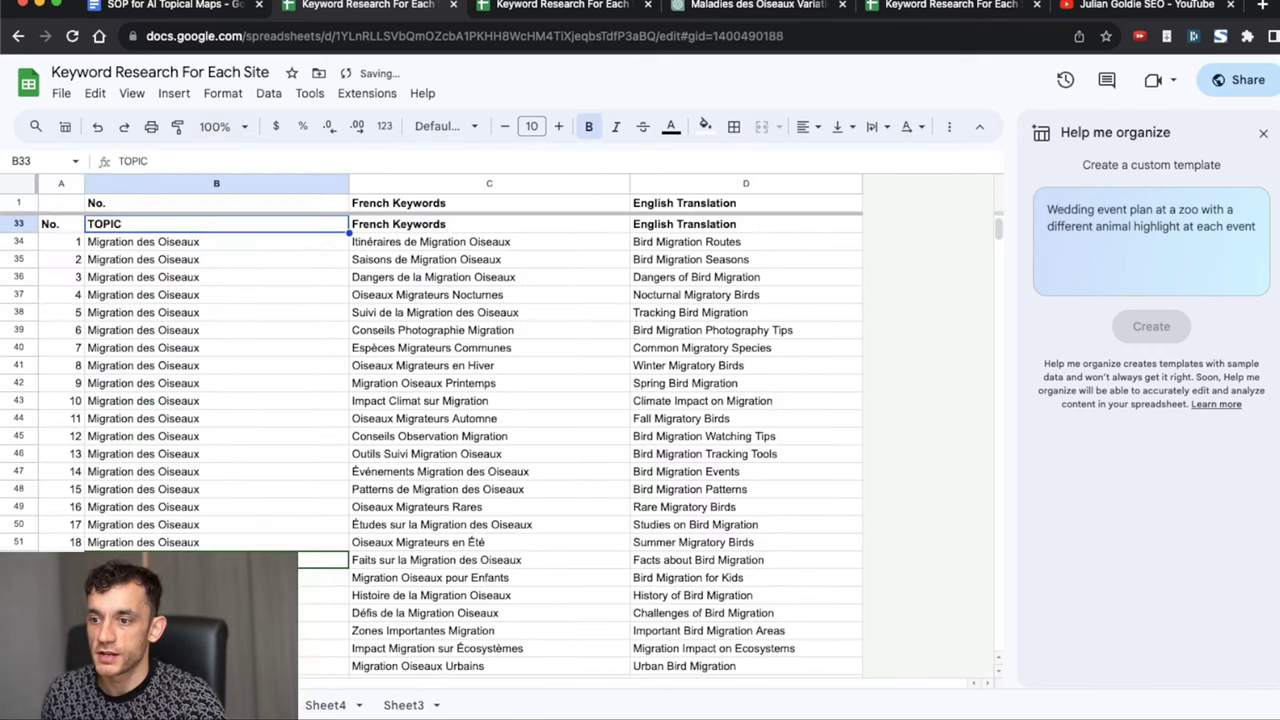
key("alt+Down")
left_click(356, 702)
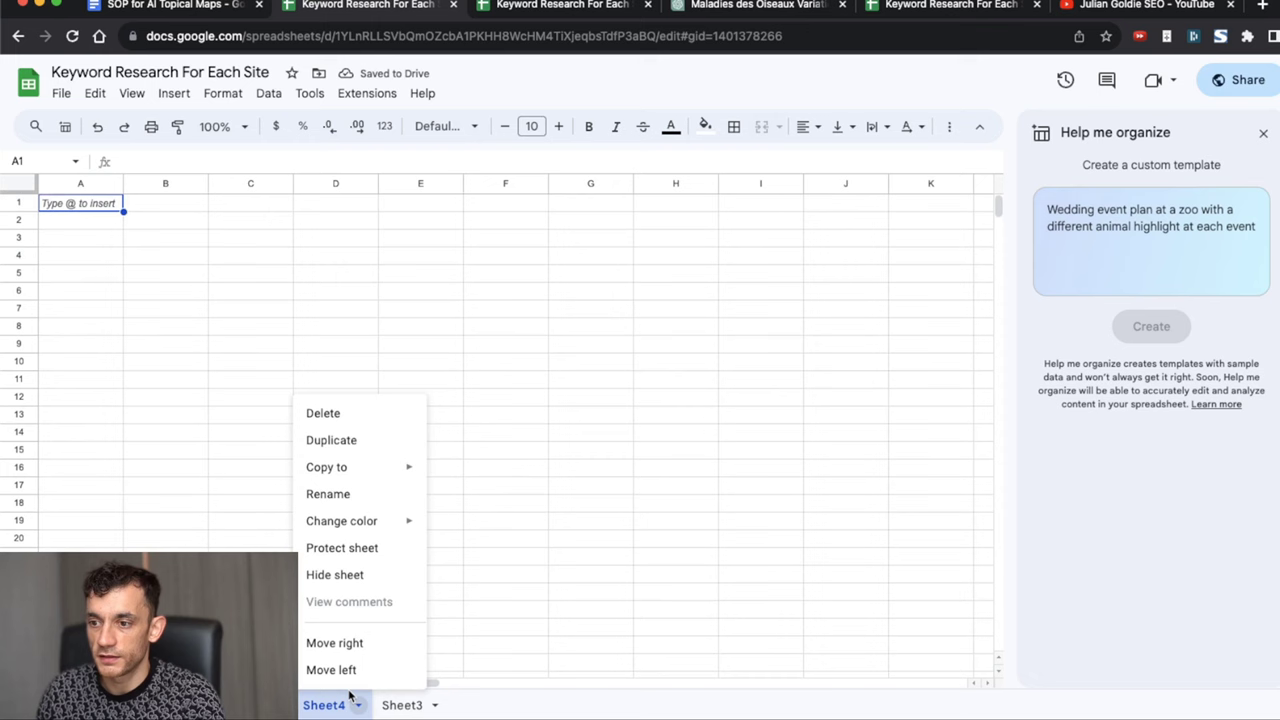
double_click(330, 704)
key("super+v")
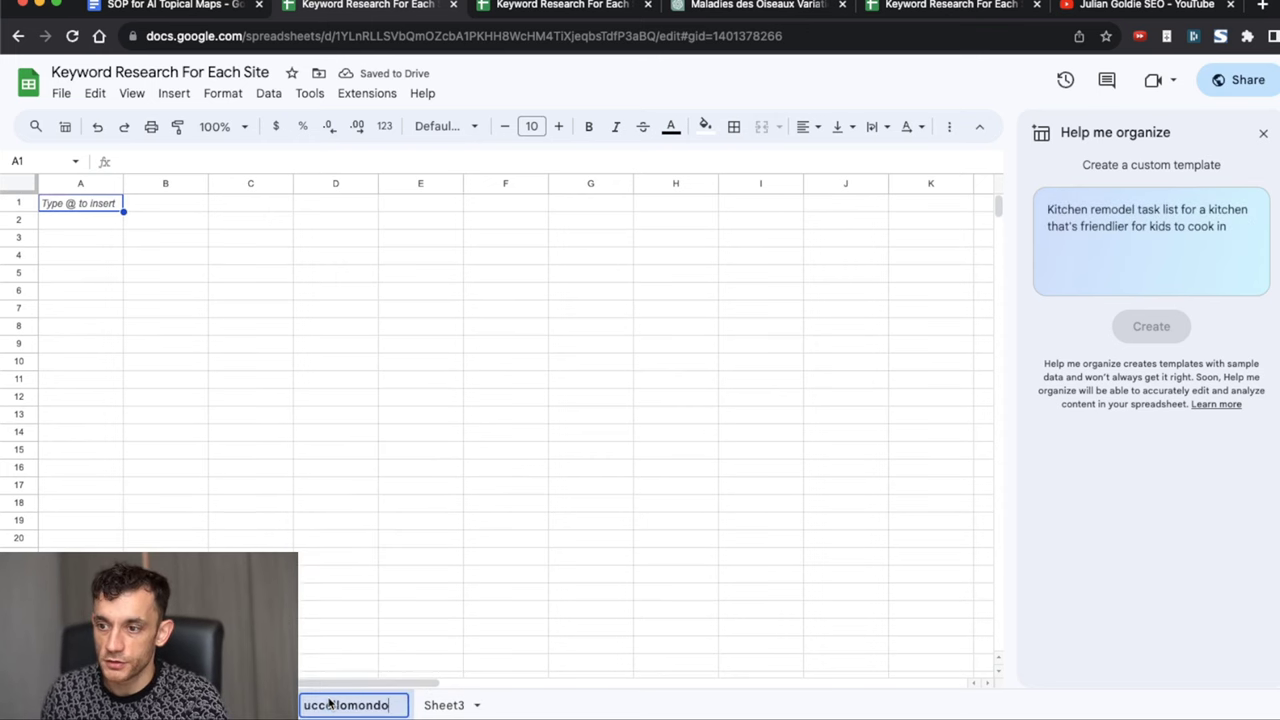
Step: Copy the No., French Keywords and English Translation headers from the French bird sheet into B1:D1 of the uccellomondo sheet
left_click(235, 705)
left_click(345, 705)
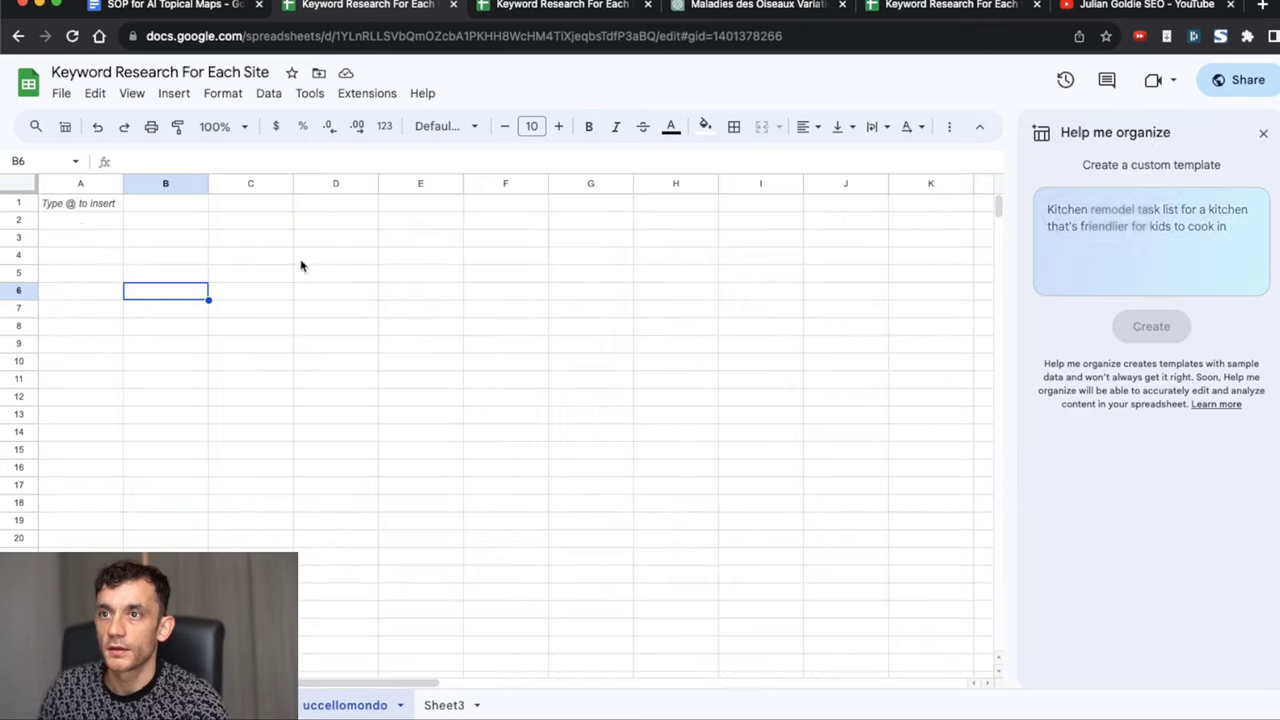
left_click(128, 206)
type("No.\tFrench Keyword\tEnglish Translation")
left_click(152, 216)
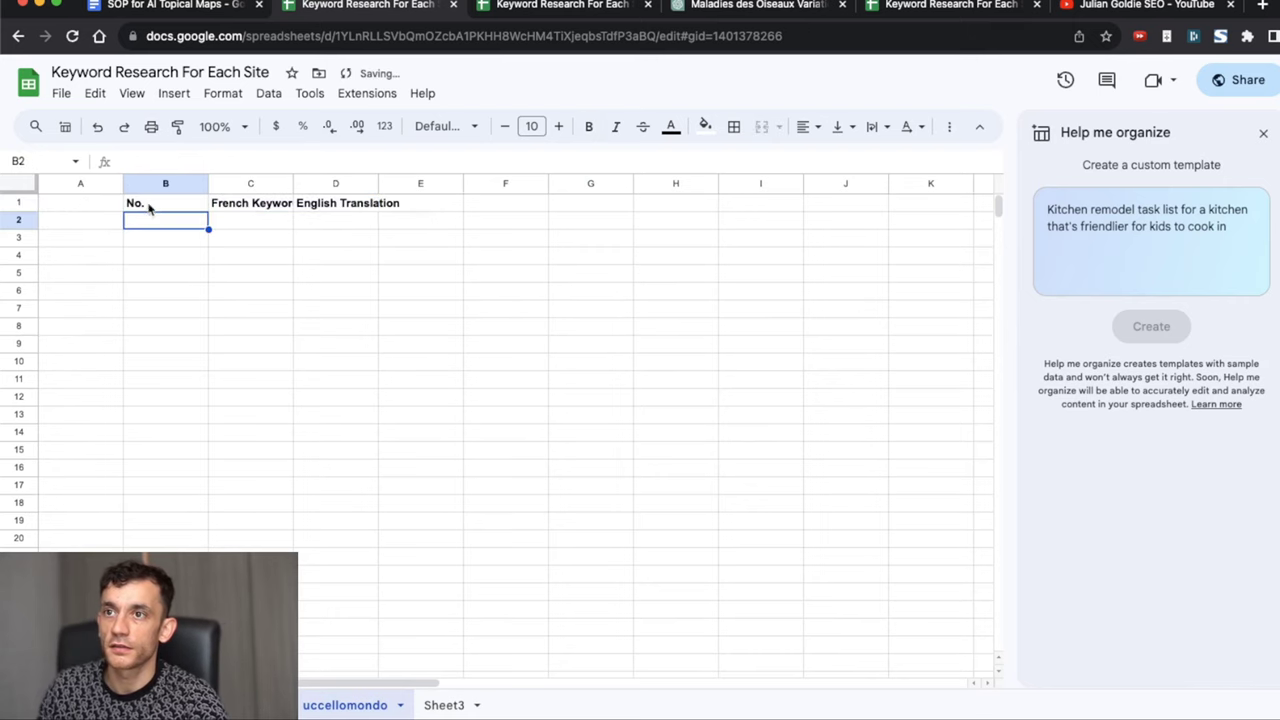
left_click(275, 287)
Step: Copy the full Part 1 prompt, from the NICHE line through the English translation line, in the SOP document
left_click(172, 6)
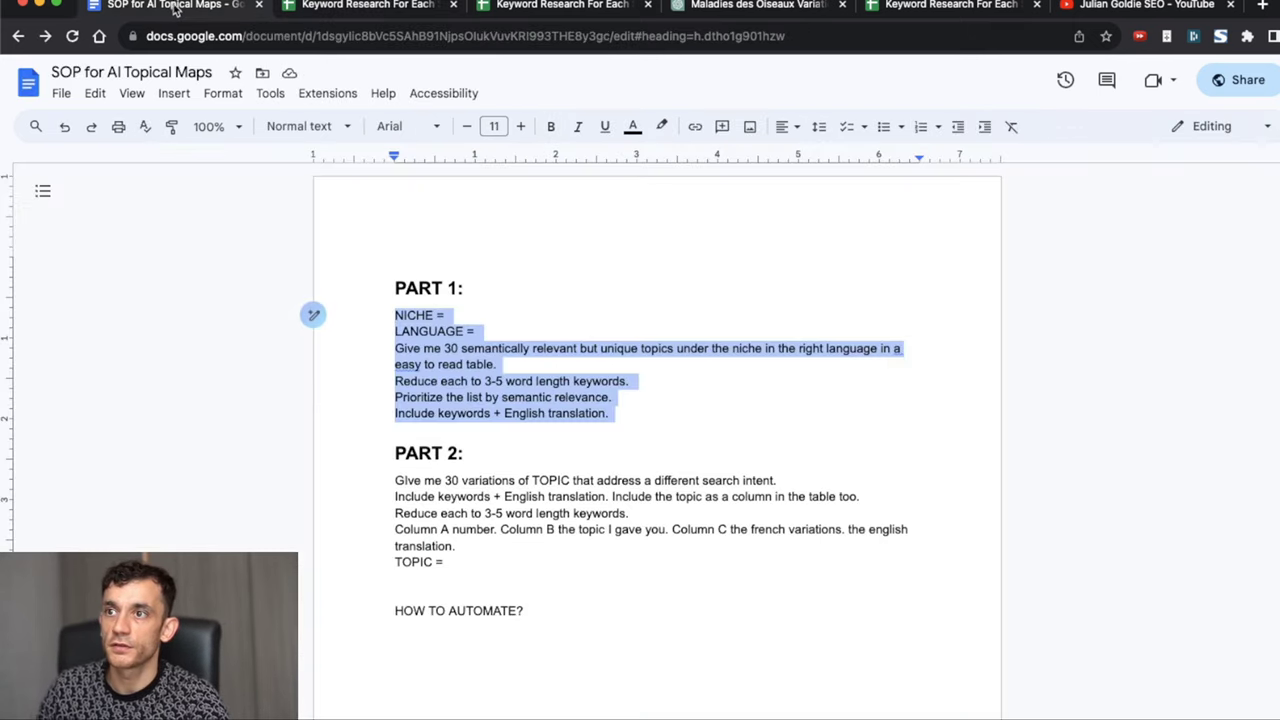
left_click(648, 366)
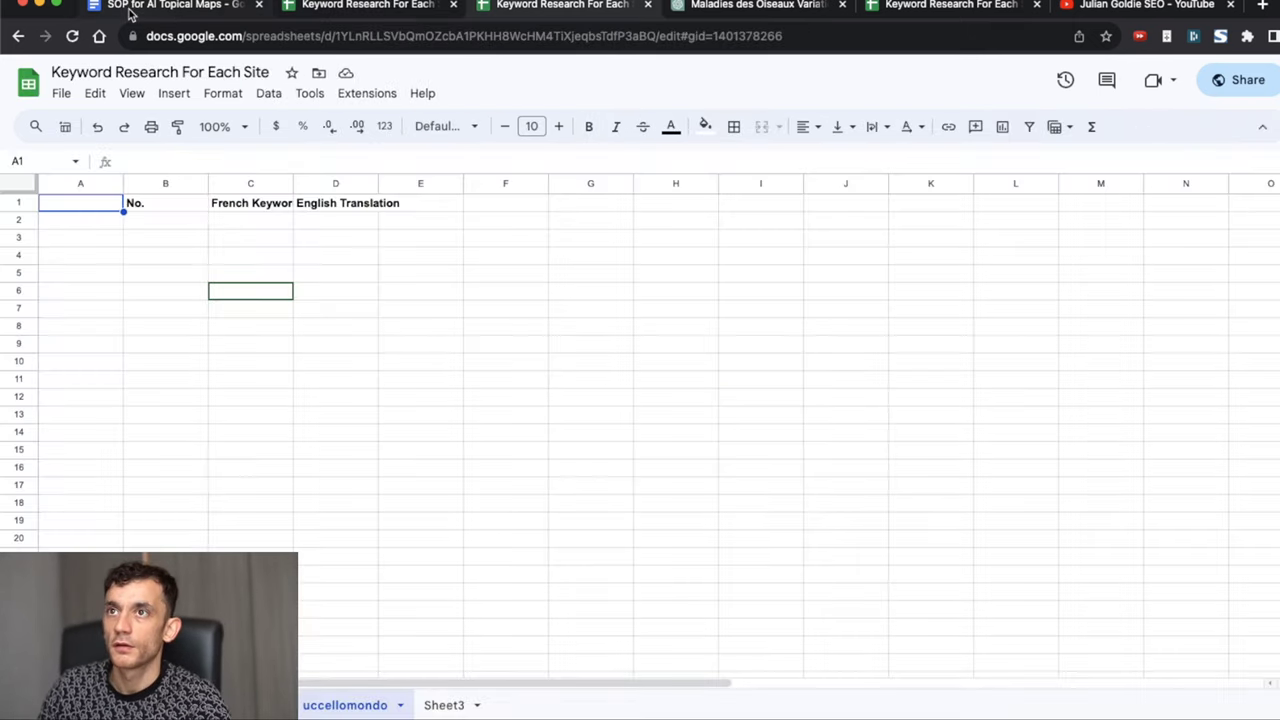
left_click(172, 6)
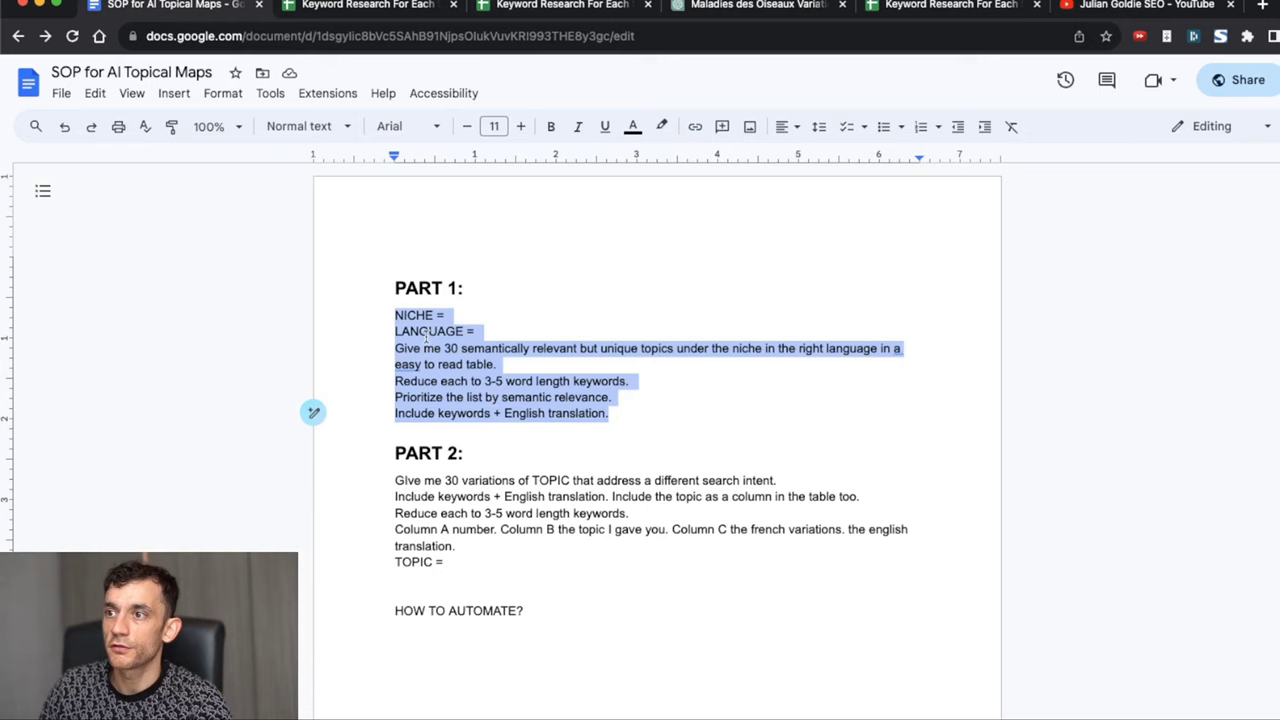
left_click(423, 331)
left_click_drag(377, 289, 363, 351)
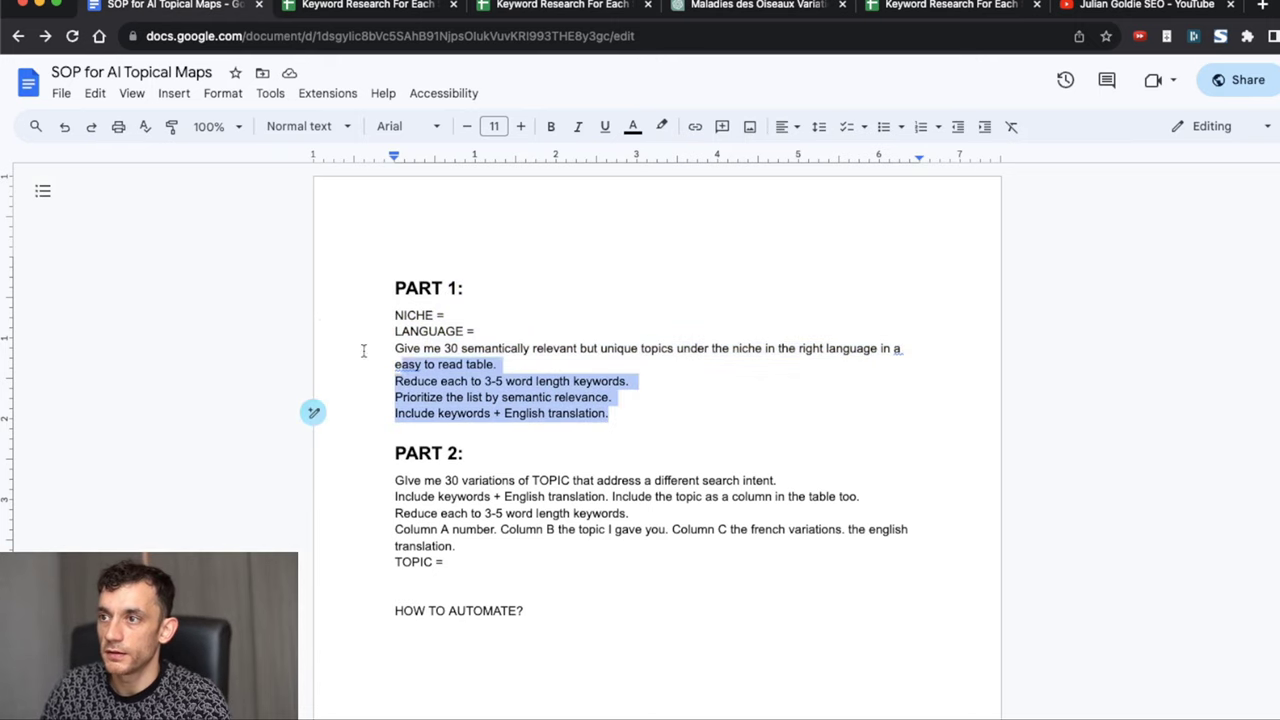
left_click_drag(363, 351, 375, 317)
key("super+c")
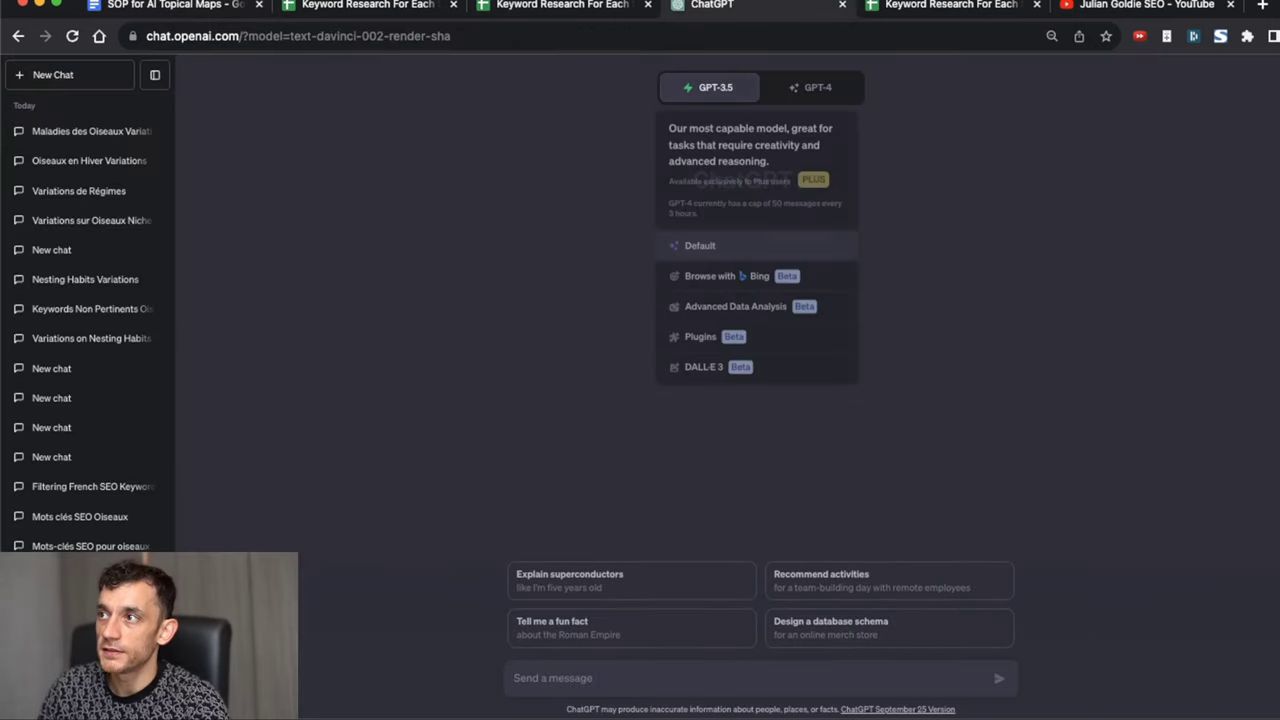
Step: Paste the Part 1 prompt into a new ChatGPT chat, setting NICHE to birds and LANGUAGE to italian
left_click(574, 679)
key("super+v")
type("birds")
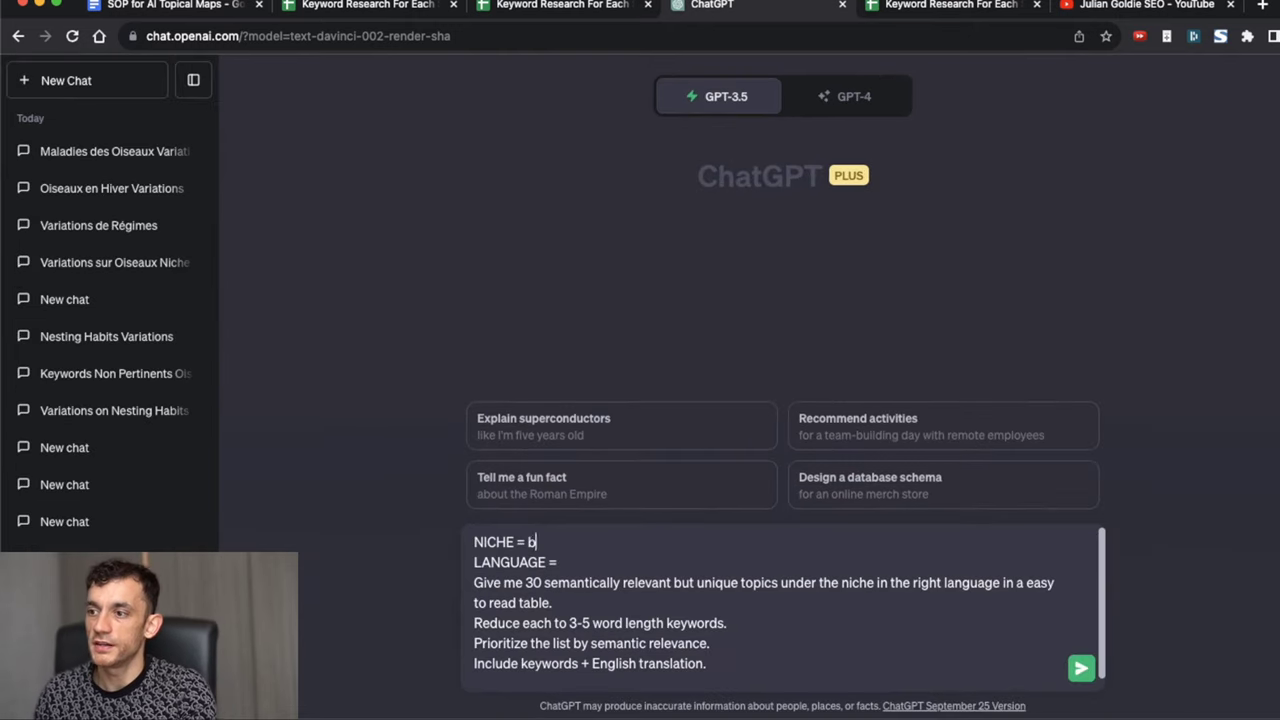
key("Down")
type("italian")
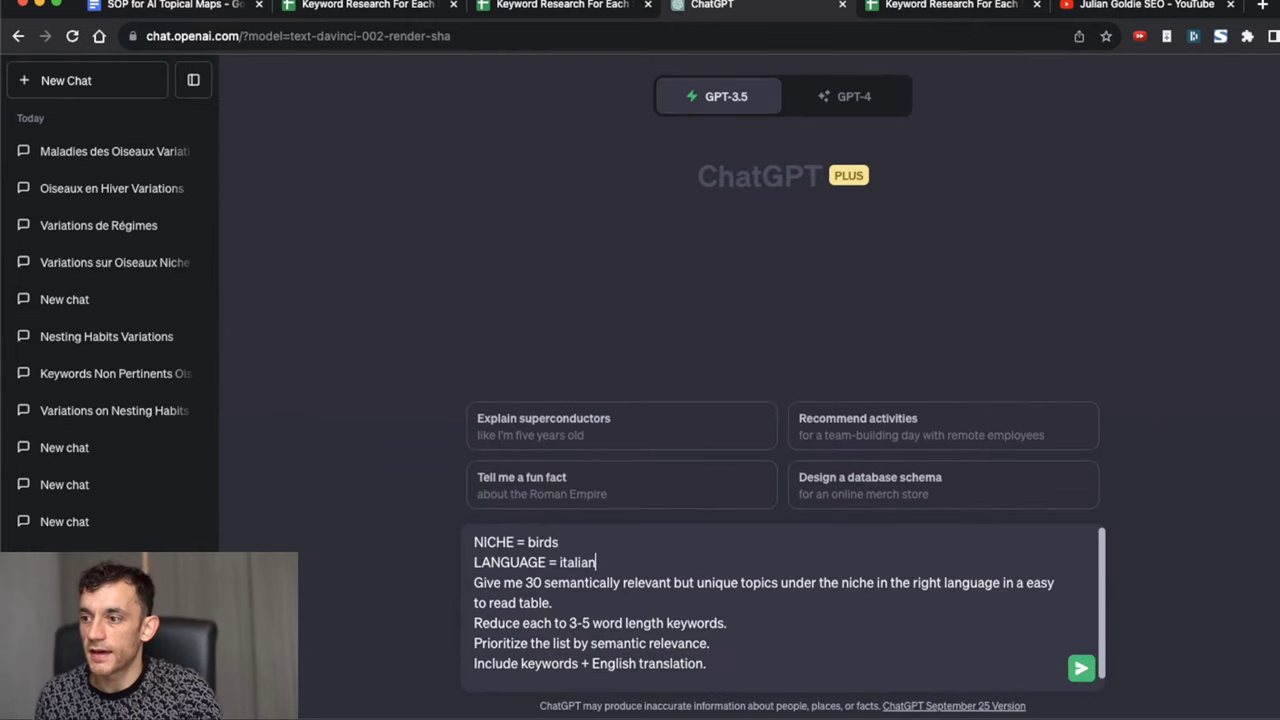
key("super+Down")
key("super+=")
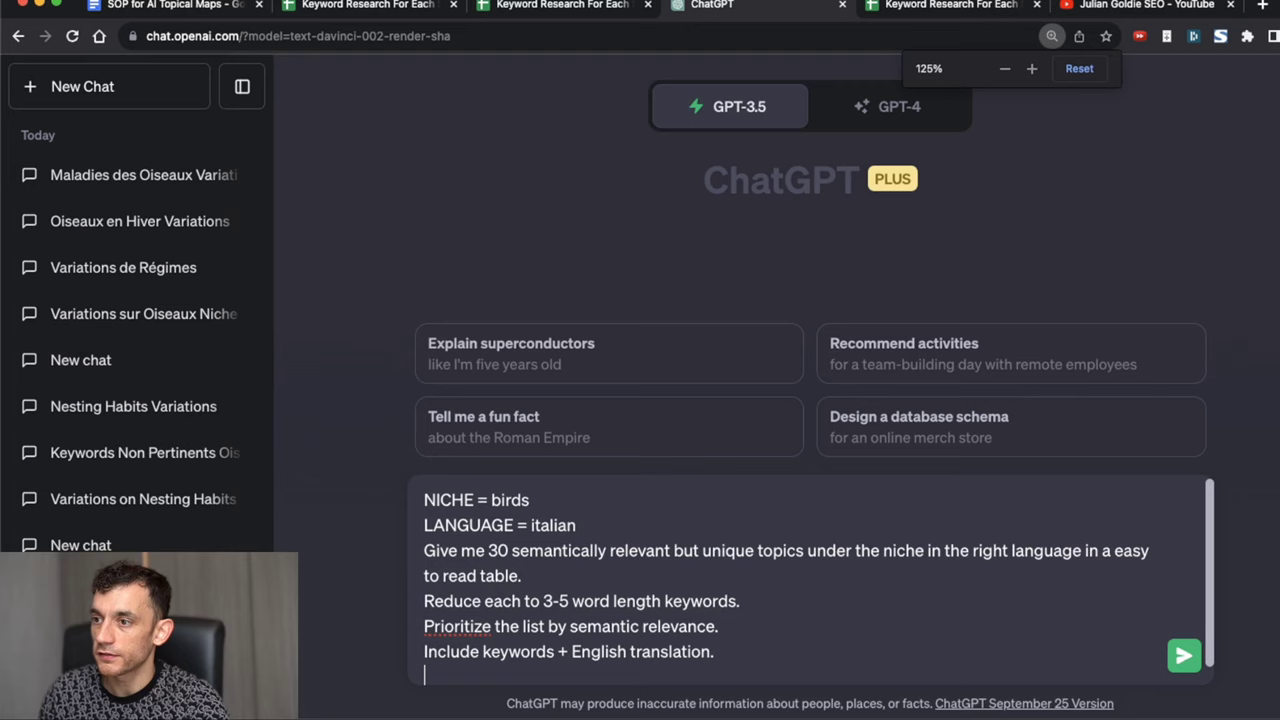
left_click_drag(425, 551, 942, 591)
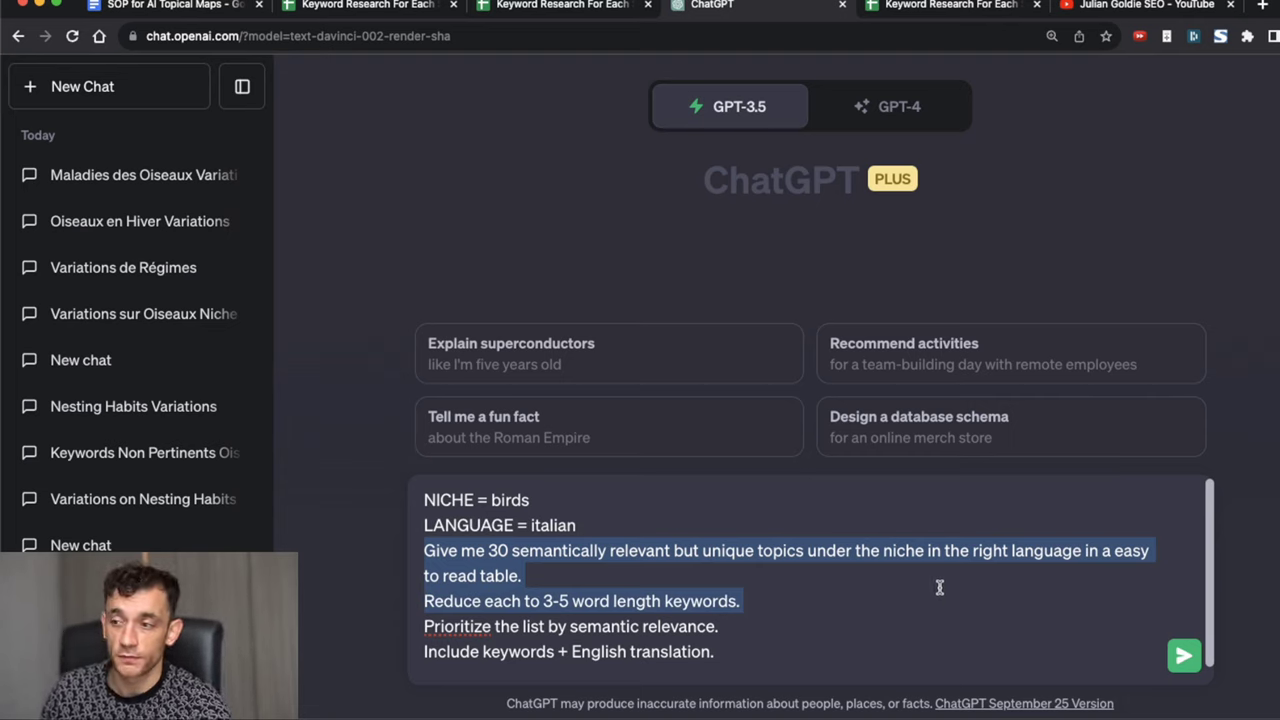
Step: Review the prompt's instructions on 30 unique topics, 3-5 word keywords, semantic relevance and English translation
left_click_drag(940, 587, 933, 617)
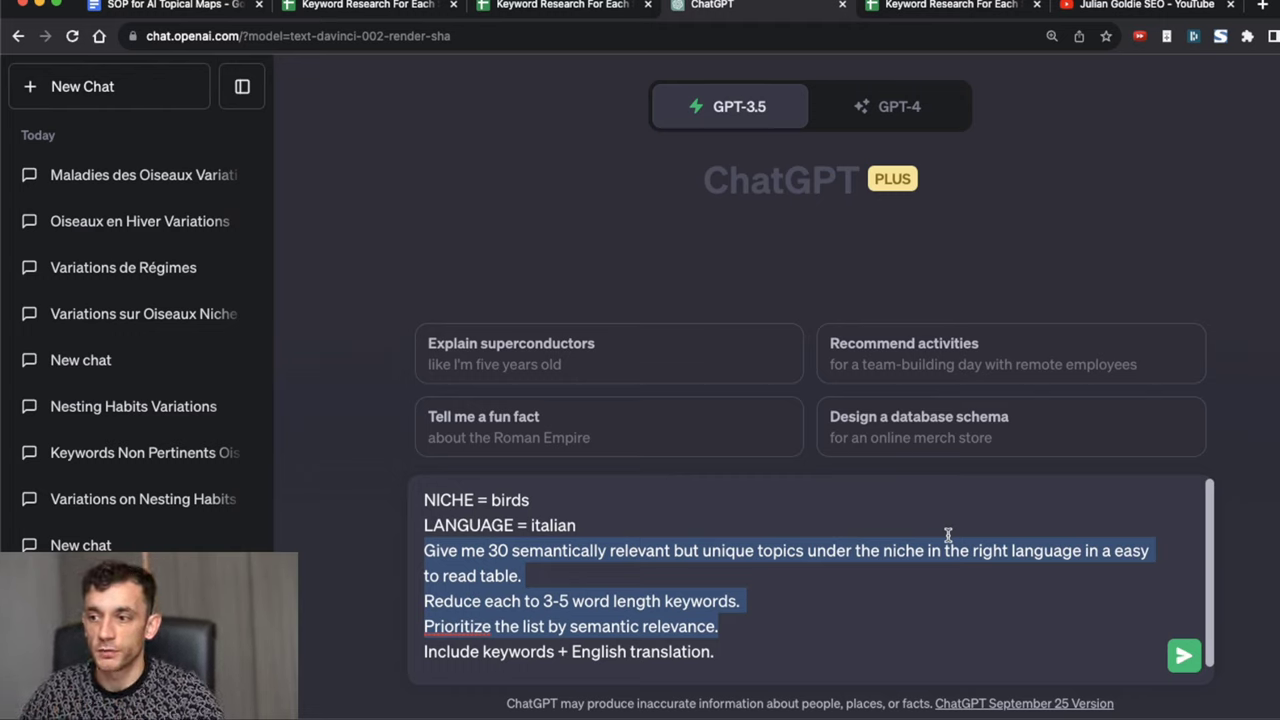
left_click(854, 601)
left_click_drag(721, 635, 378, 646)
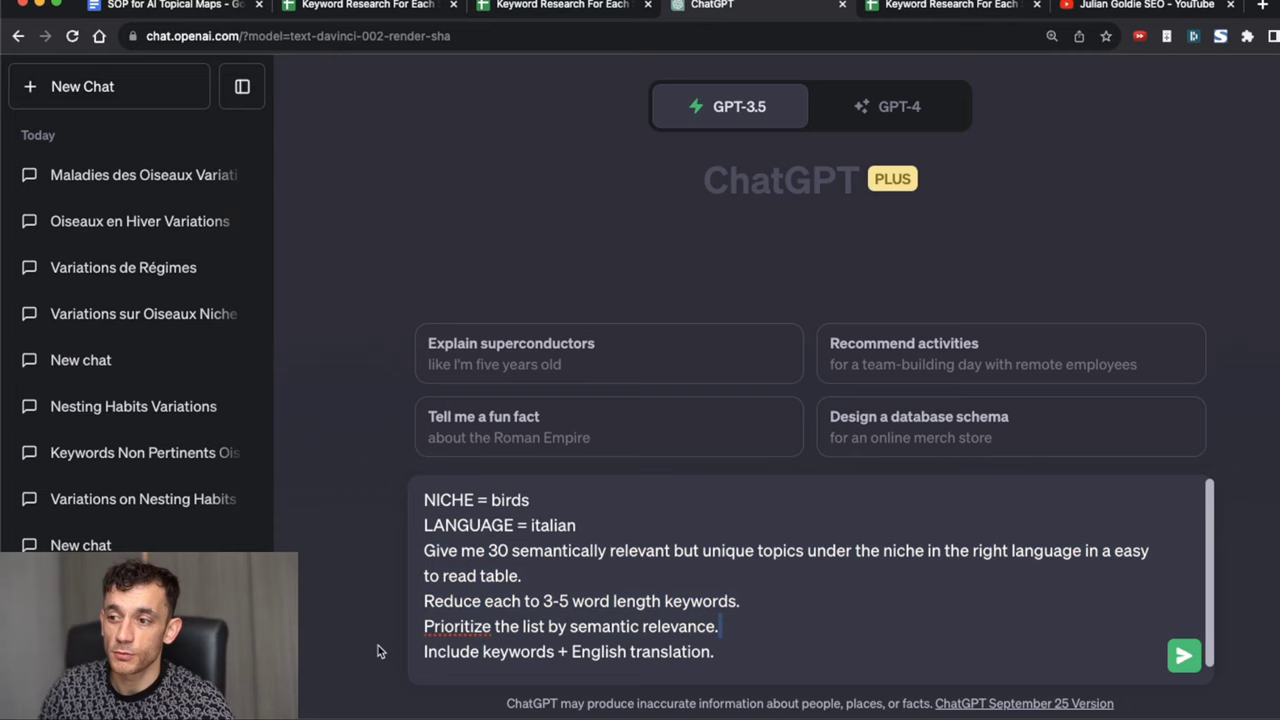
key("shift+super+Left")
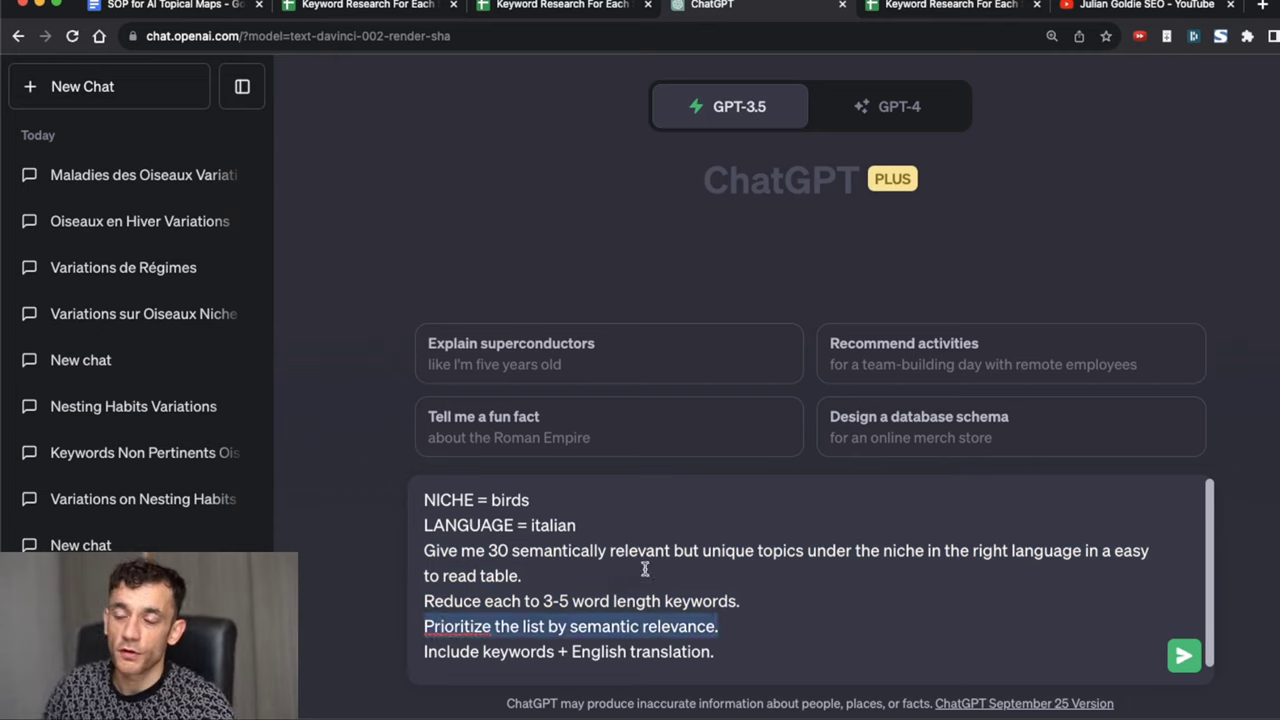
left_click(757, 646)
left_click_drag(757, 646, 390, 628)
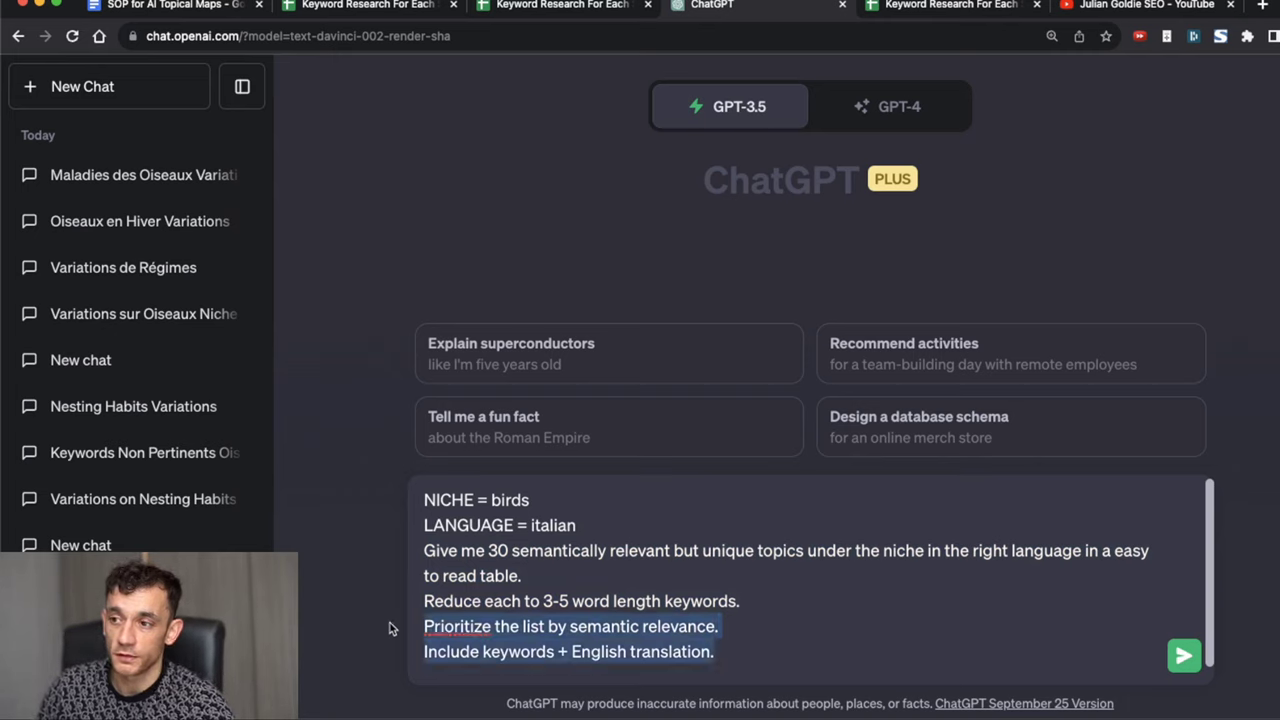
left_click_drag(424, 551, 811, 563)
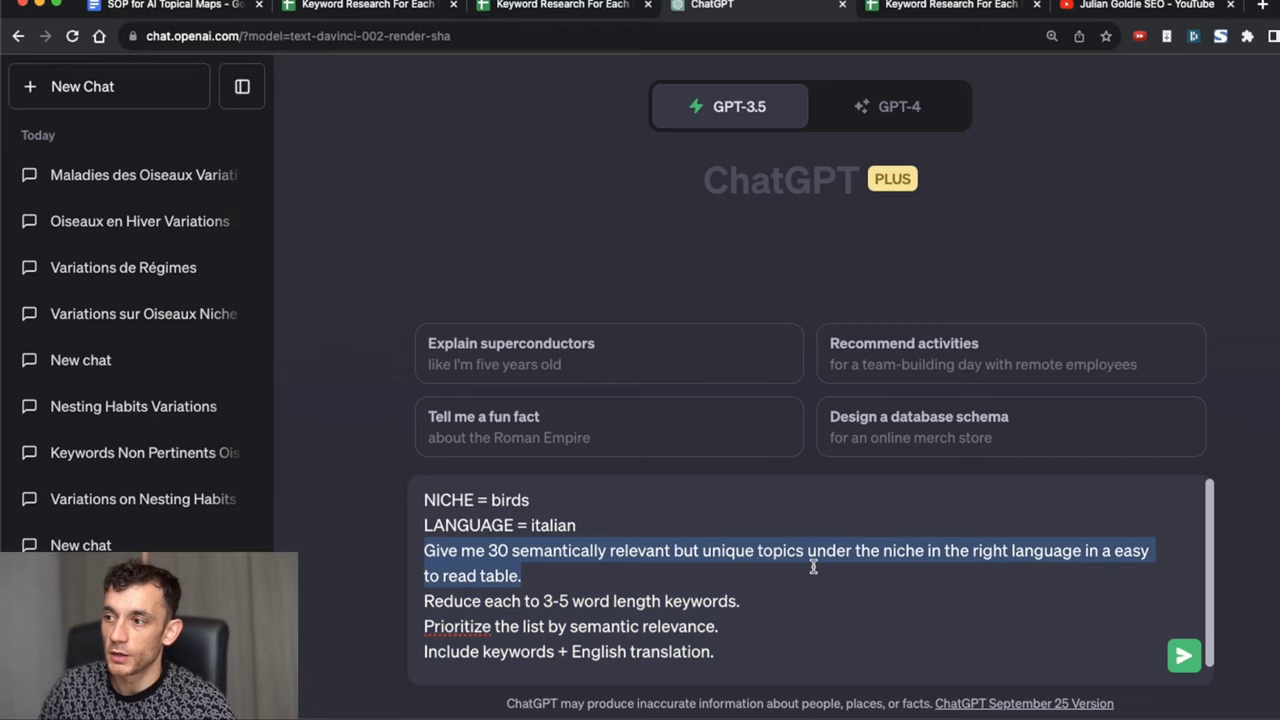
left_click(656, 565)
key("super+a")
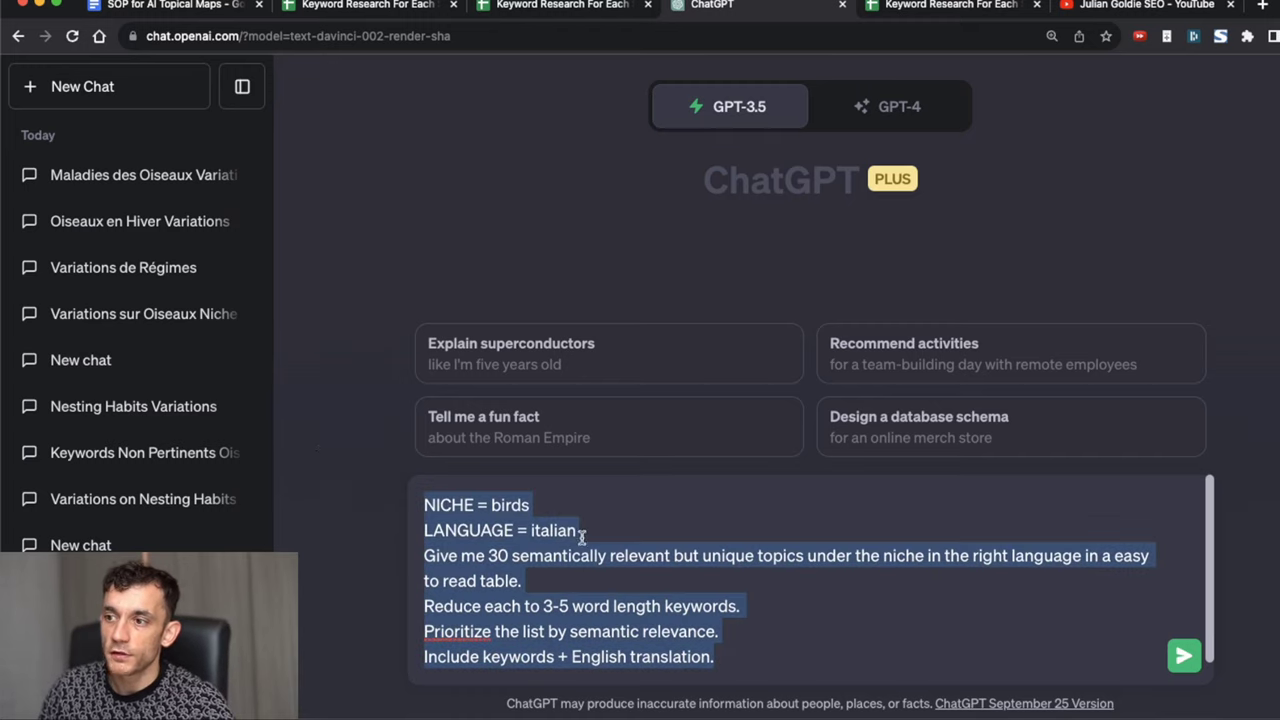
scroll(590, 550, "down", 1)
left_click(516, 506)
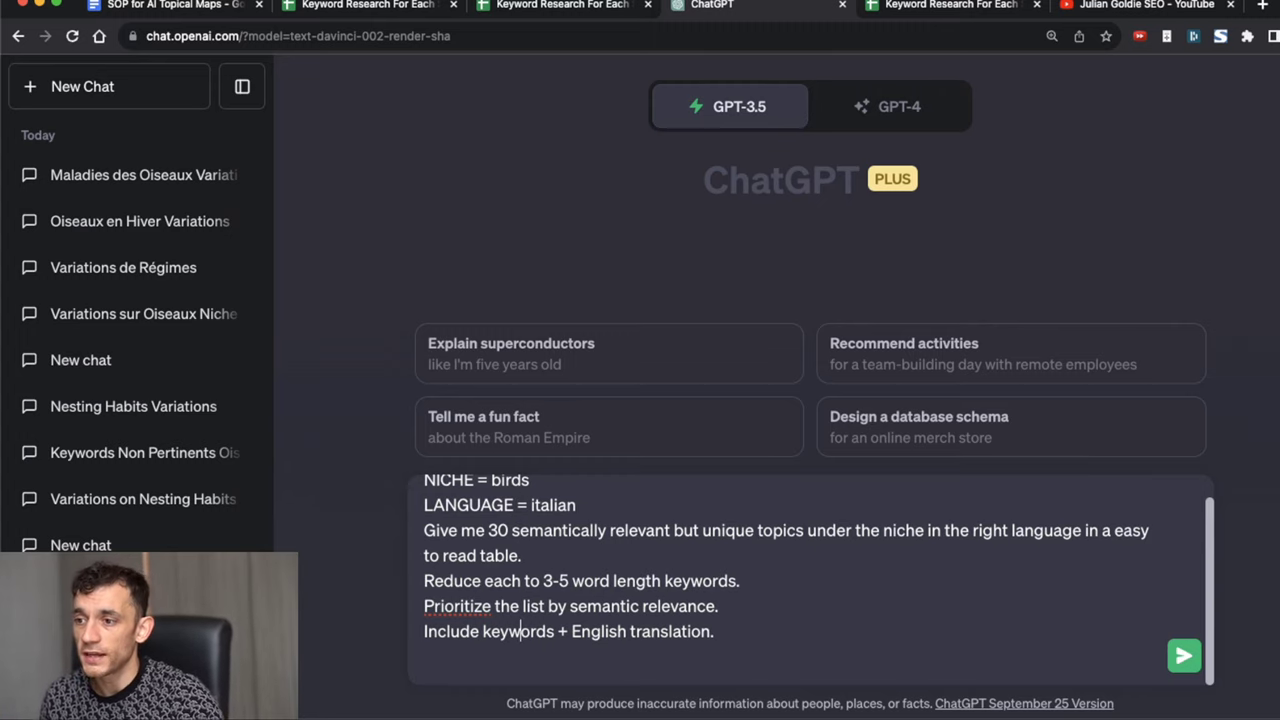
left_click_drag(424, 631, 714, 631)
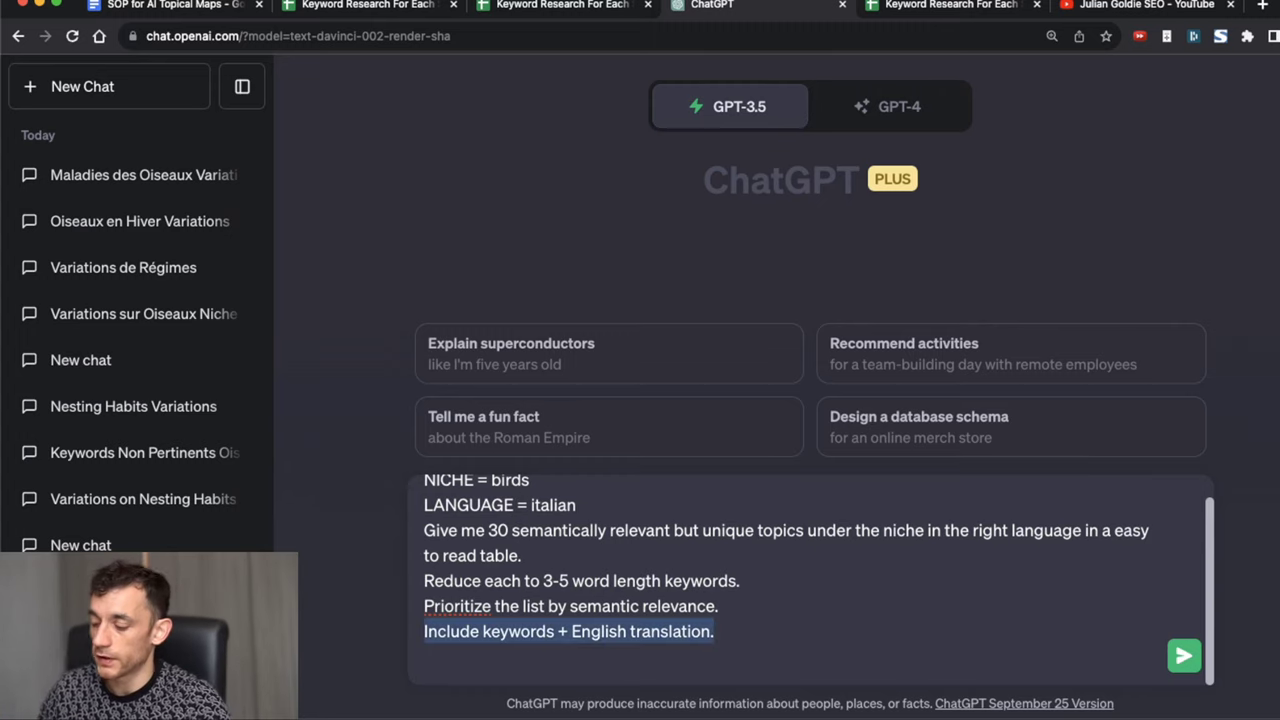
Step: Send the prompt and copy the generated table of Italian keywords with English translations
key("Return")
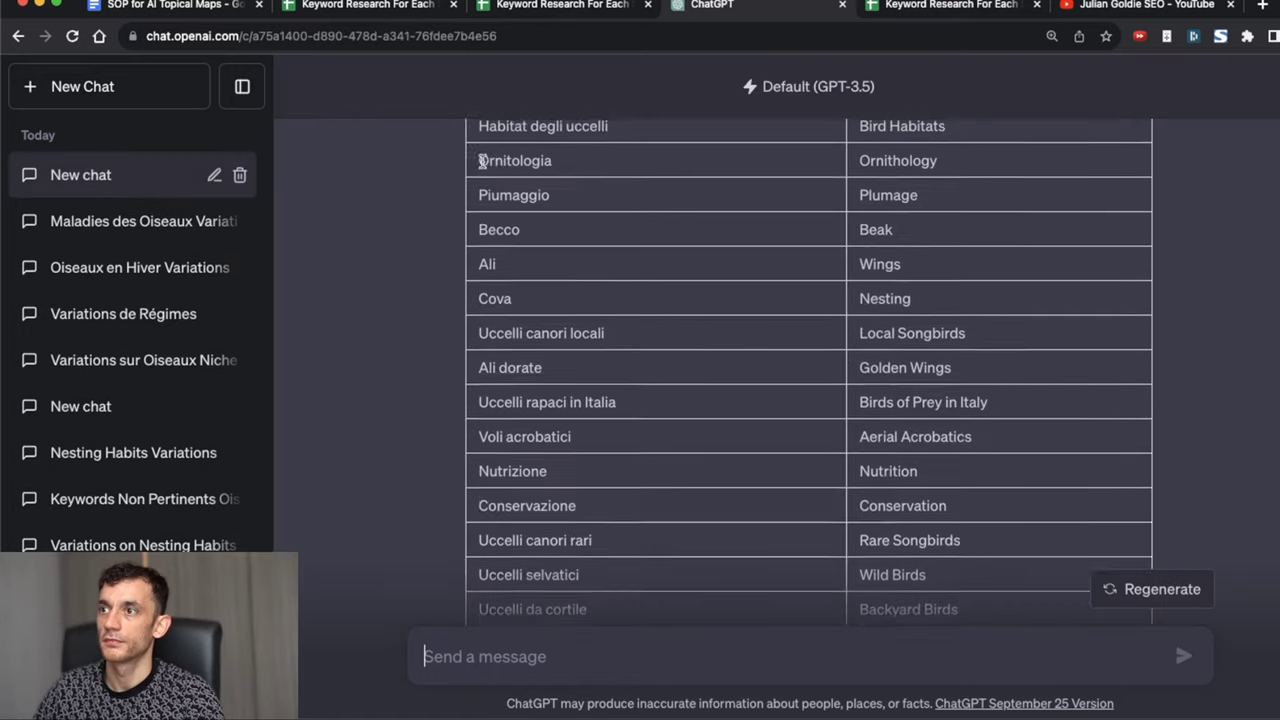
scroll(511, 203, "up", 3)
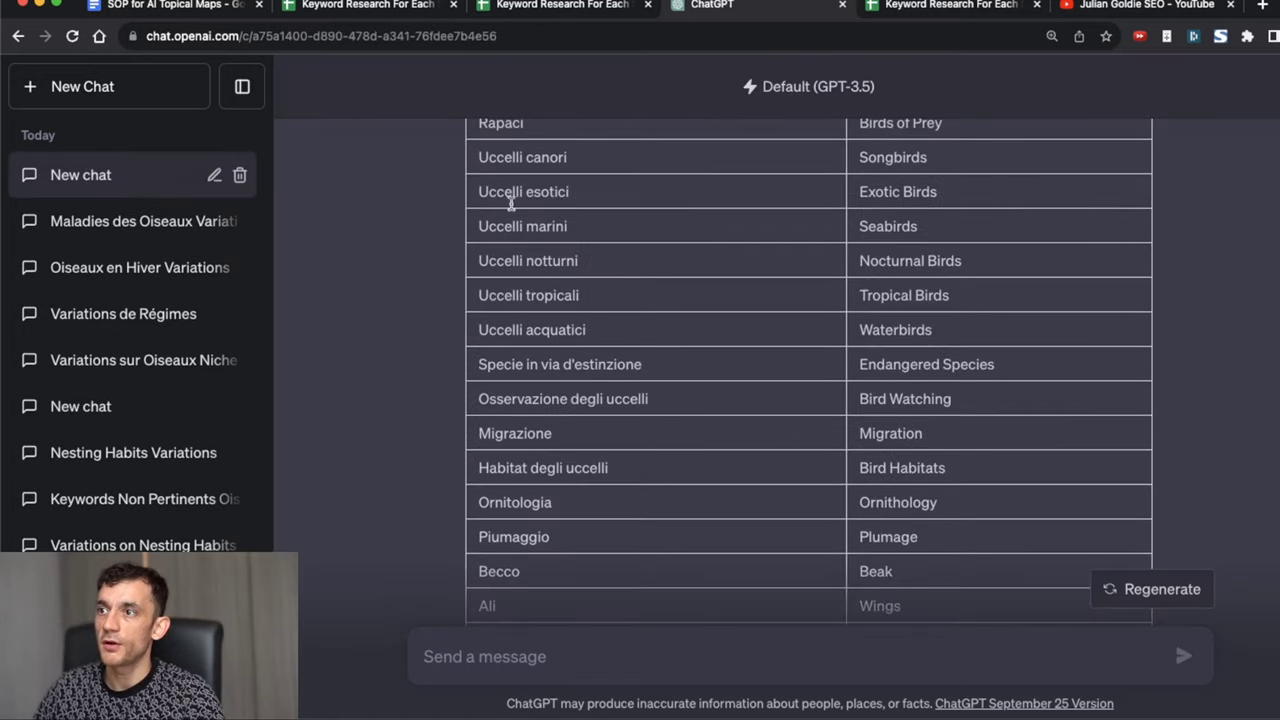
scroll(511, 203, "up", 5)
double_click(486, 415)
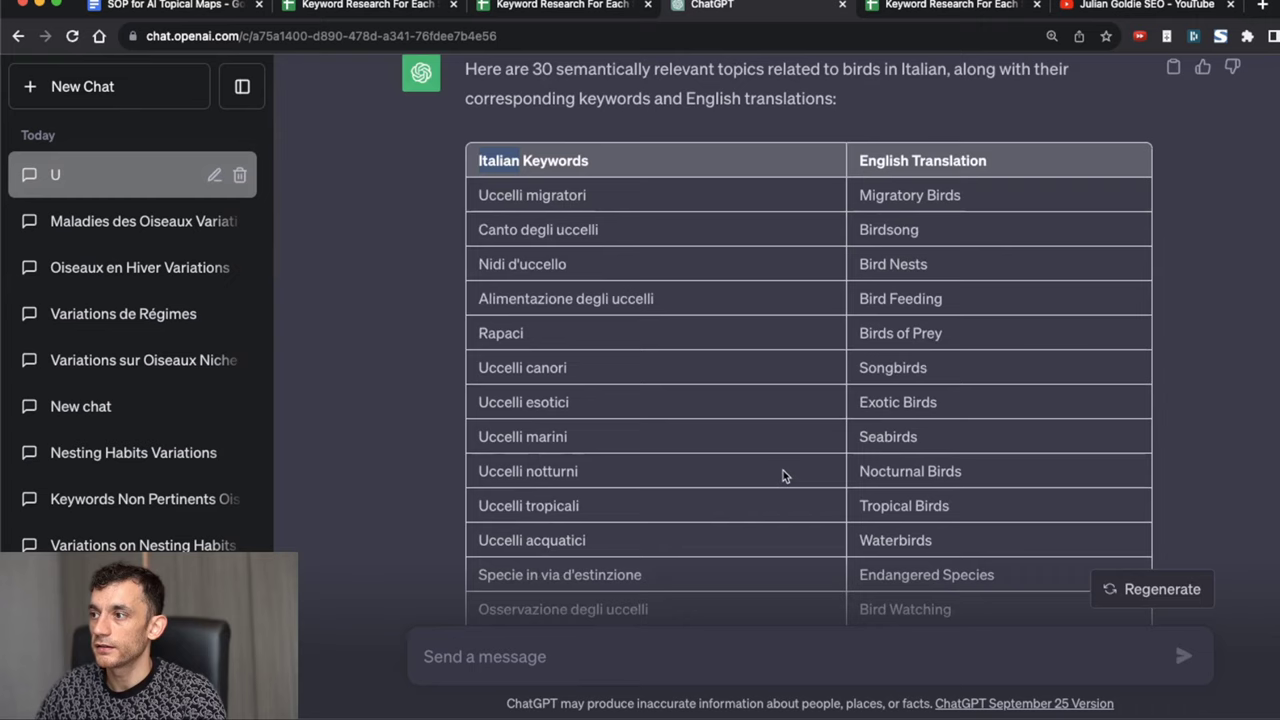
scroll(900, 490, "down", 7)
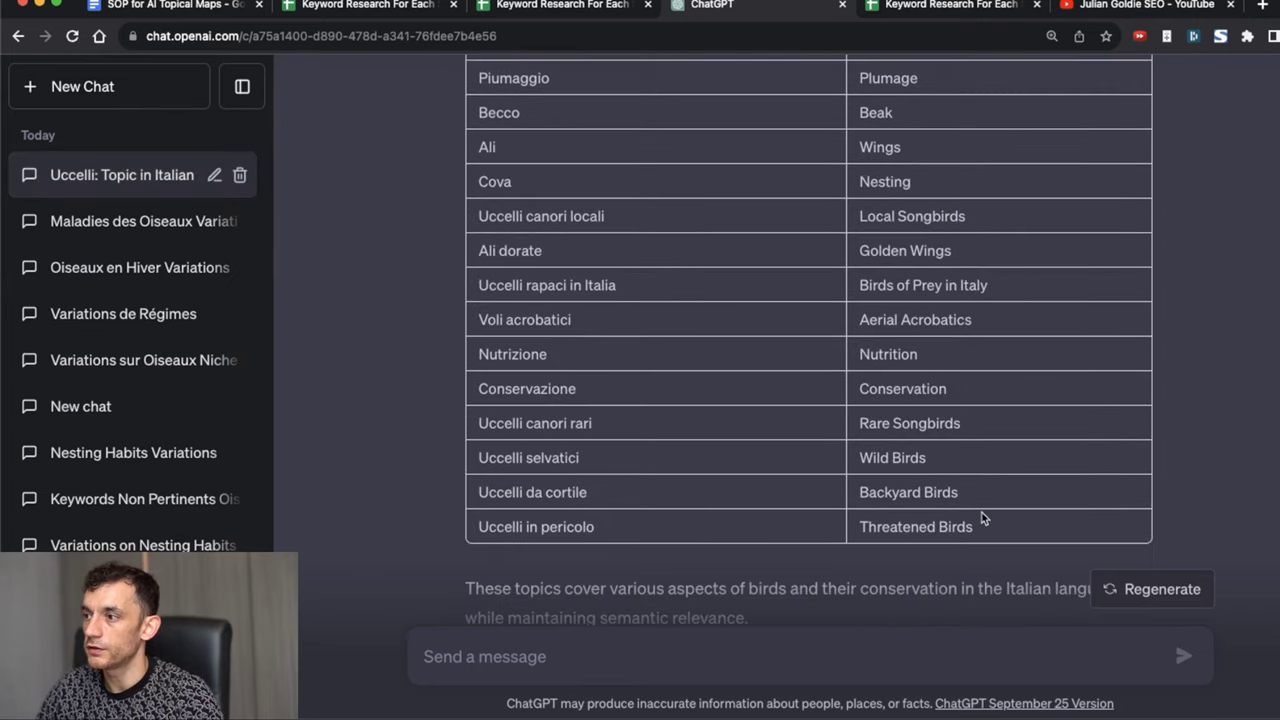
left_click_drag(984, 518, 536, 74)
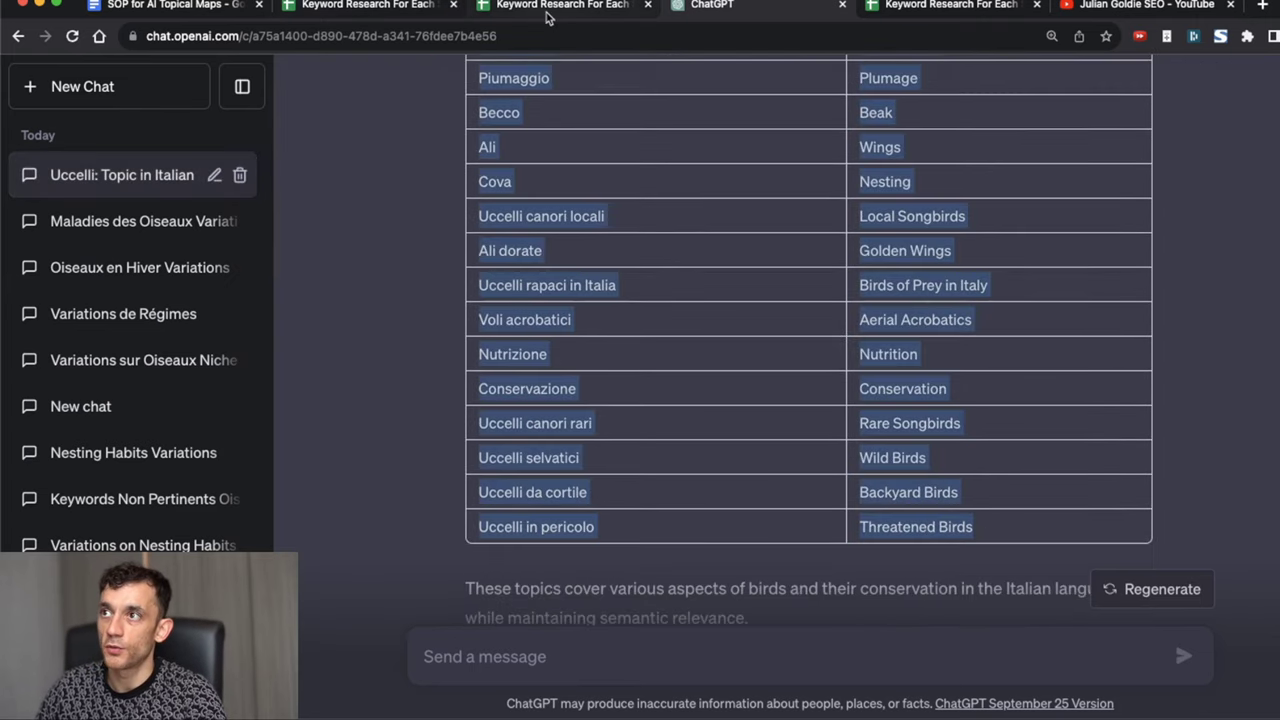
Step: Paste the table into the uccellomondo sheet from C2 and number its rows in column B, starting with 1 and 2
left_click(548, 16)
left_click(200, 229)
left_click(285, 223)
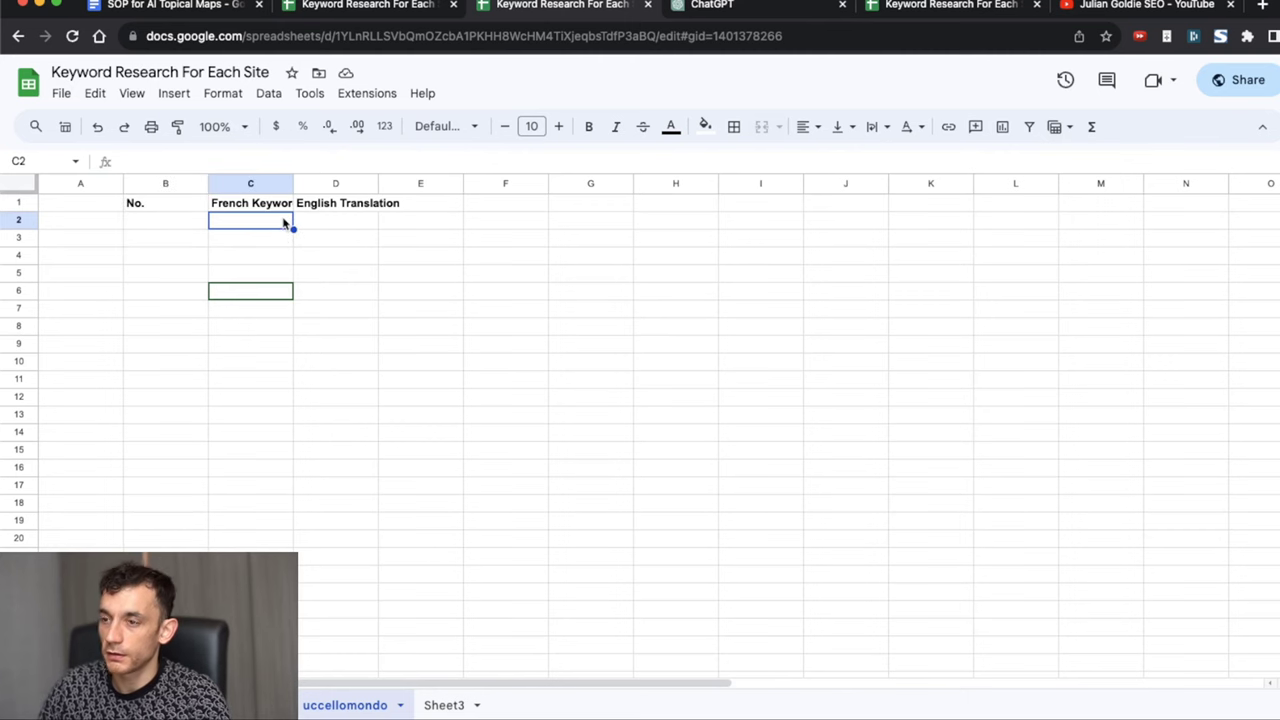
left_click_drag(197, 223, 200, 240)
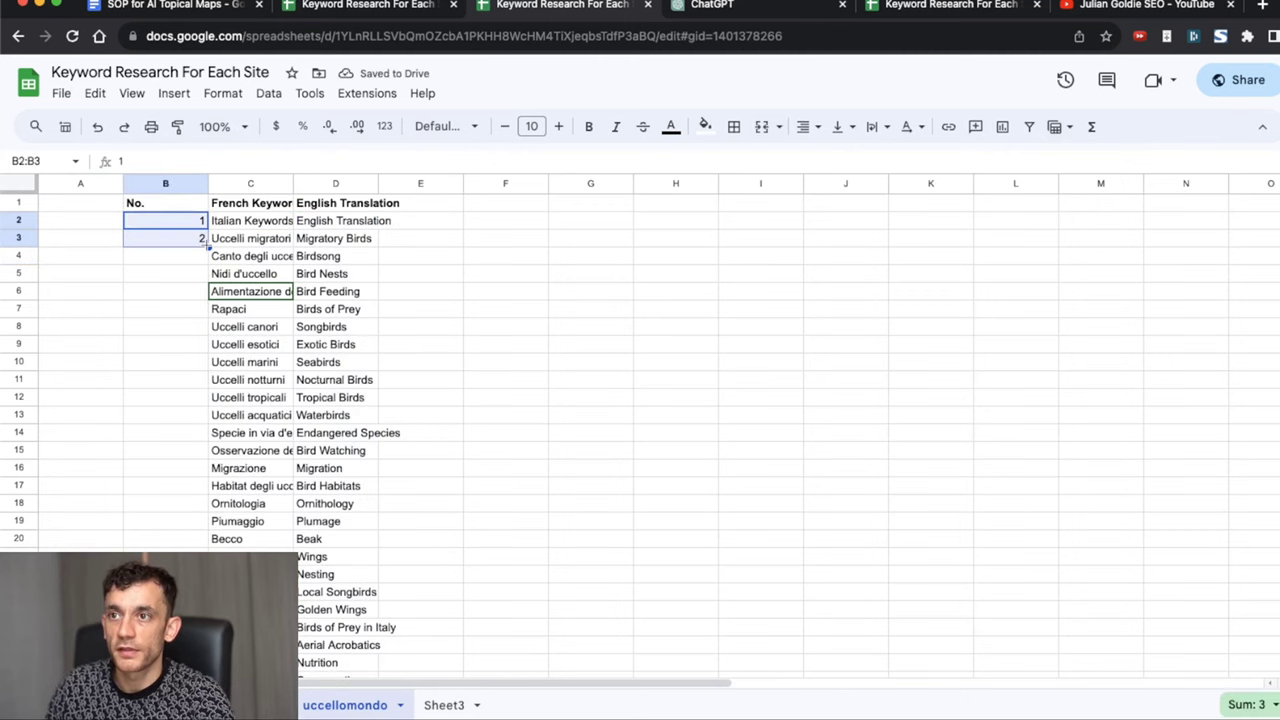
double_click(207, 246)
left_click(250, 344)
Step: Left-align all cells of the uccellomondo sheet and fit the column widths to their contents
left_click(27, 183)
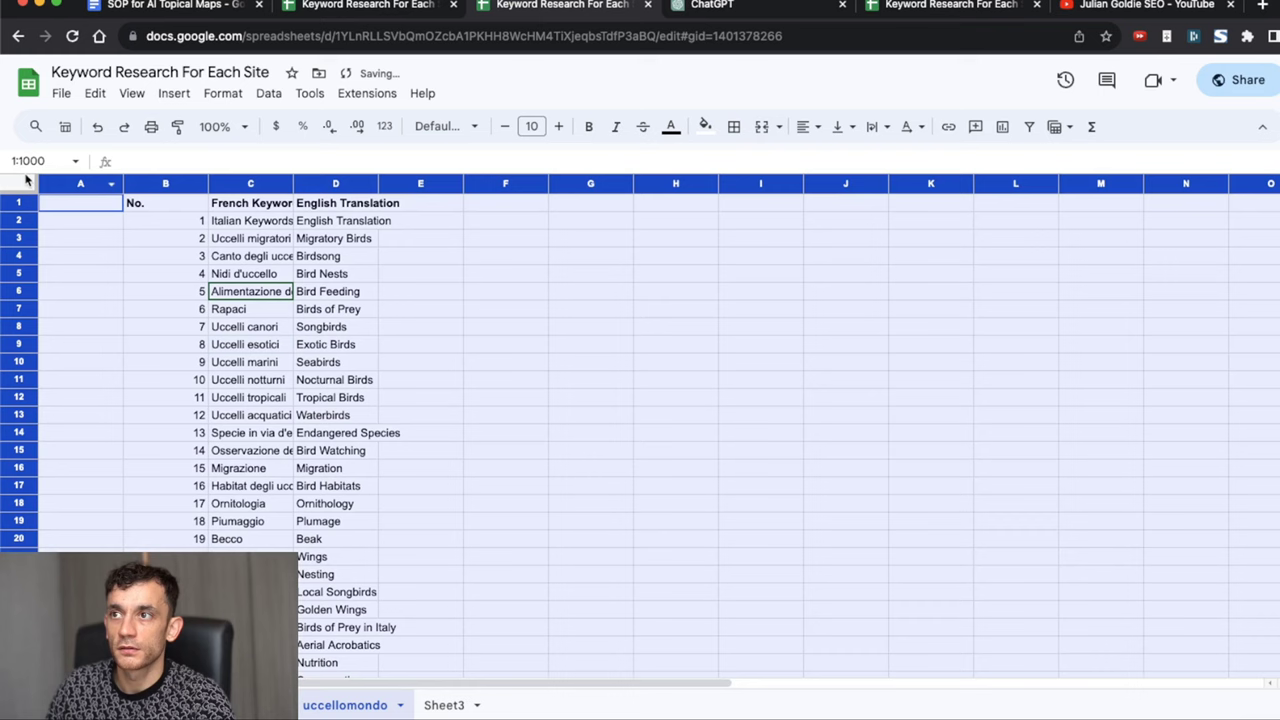
left_click(802, 127)
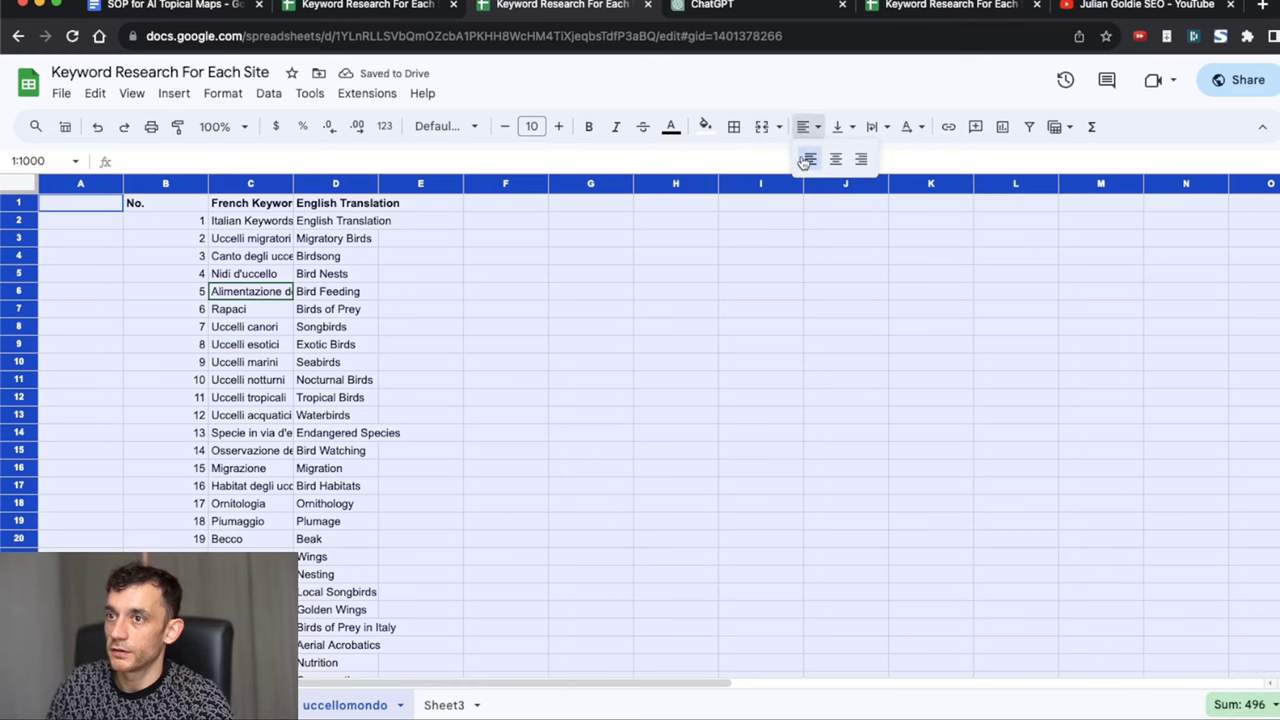
left_click(810, 160)
left_click(420, 327)
left_click(21, 186)
double_click(124, 185)
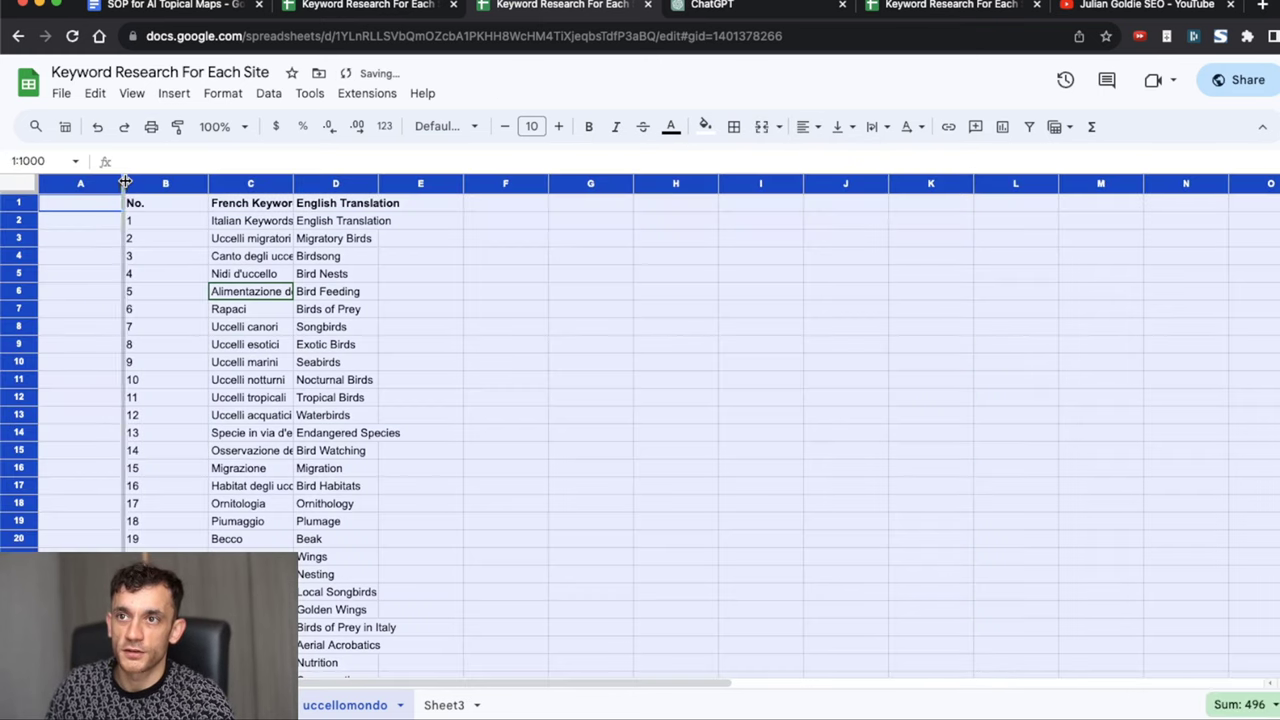
Step: Delete the empty columns E to Z from the uccellomondo sheet
left_click(432, 186)
key("super+shift+Right")
right_click(431, 188)
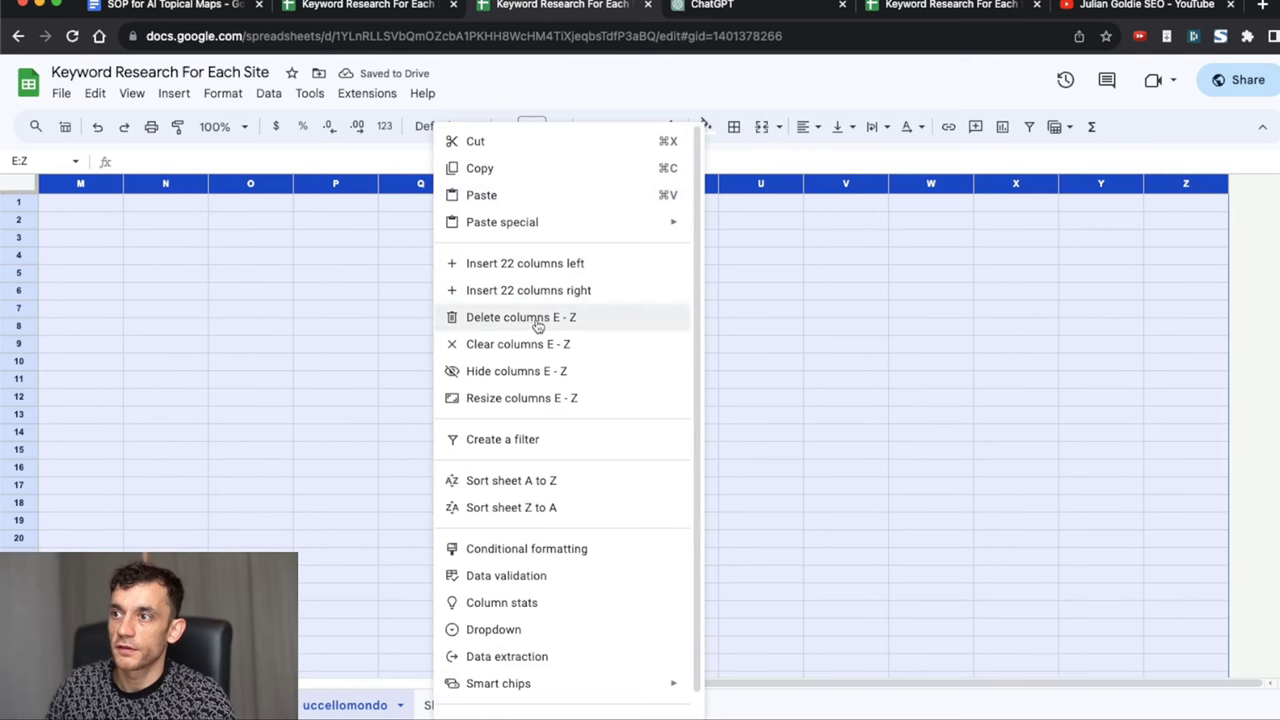
left_click(537, 317)
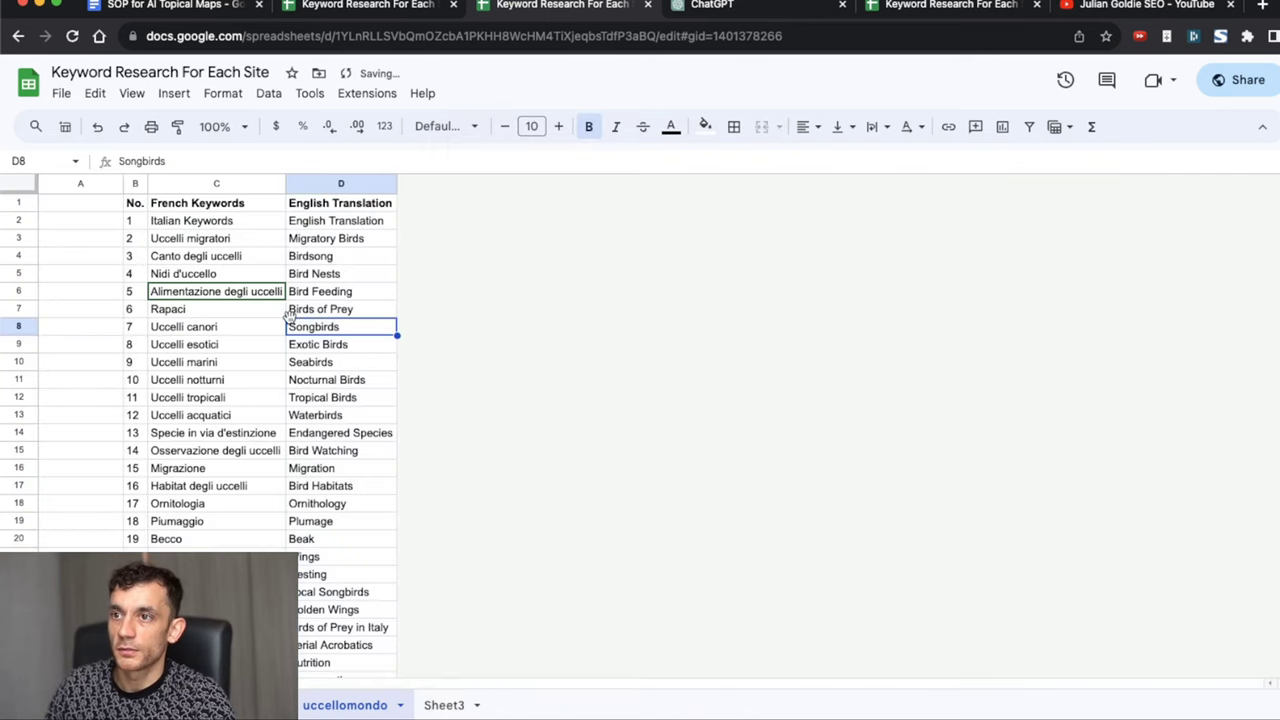
Step: Change the header in C1 to ITALIAN Keywords and look through the keyword list below it
left_click(140, 203)
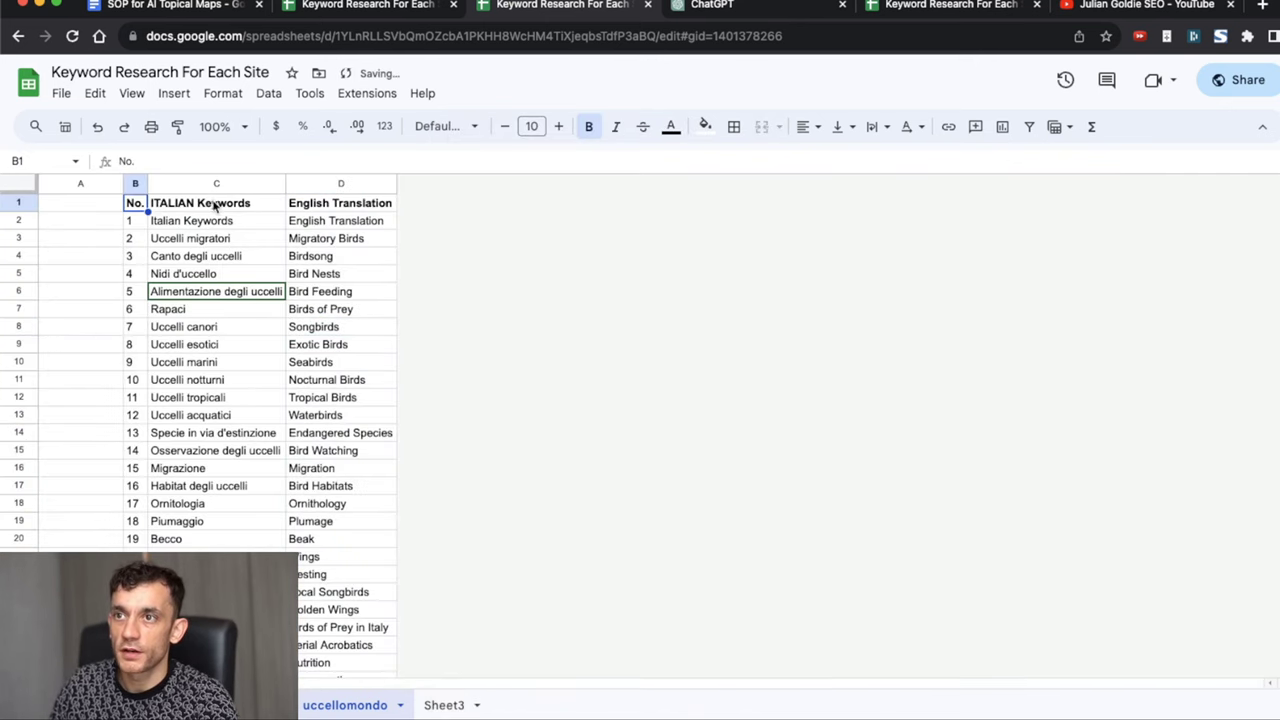
key("Right")
key("Right")
scroll(380, 363, "down", 3)
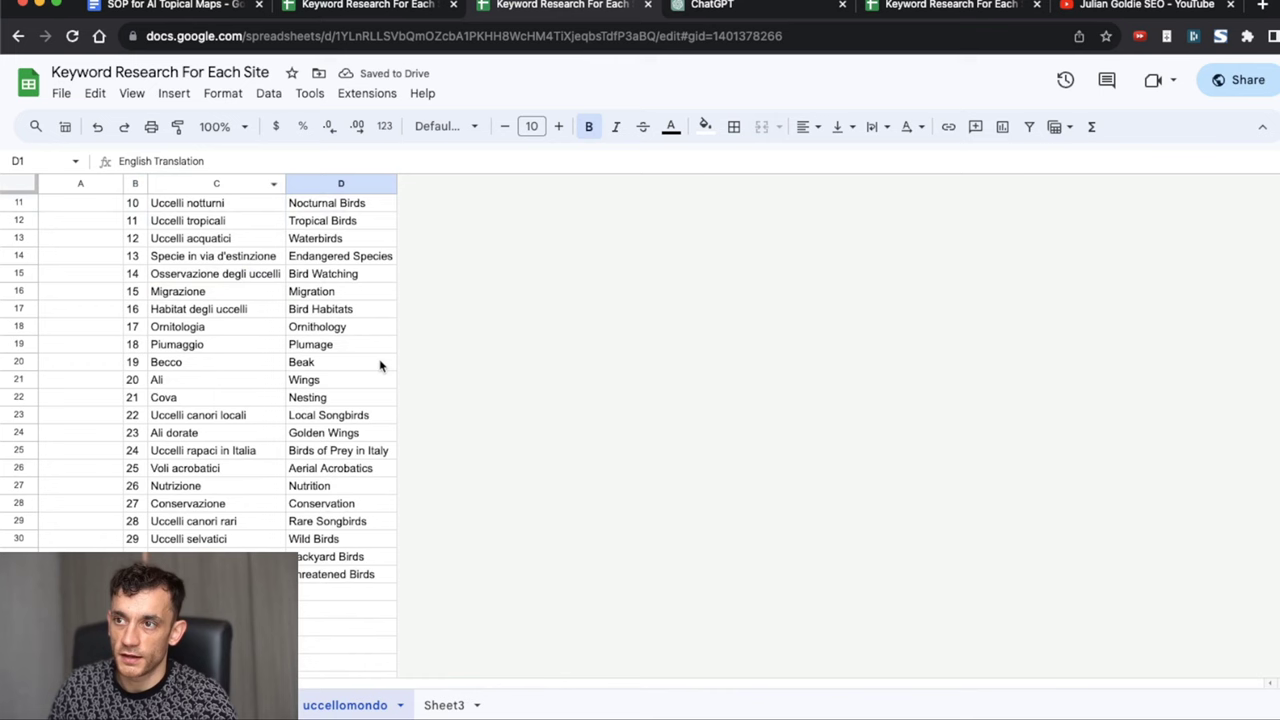
scroll(380, 371, "up", 3)
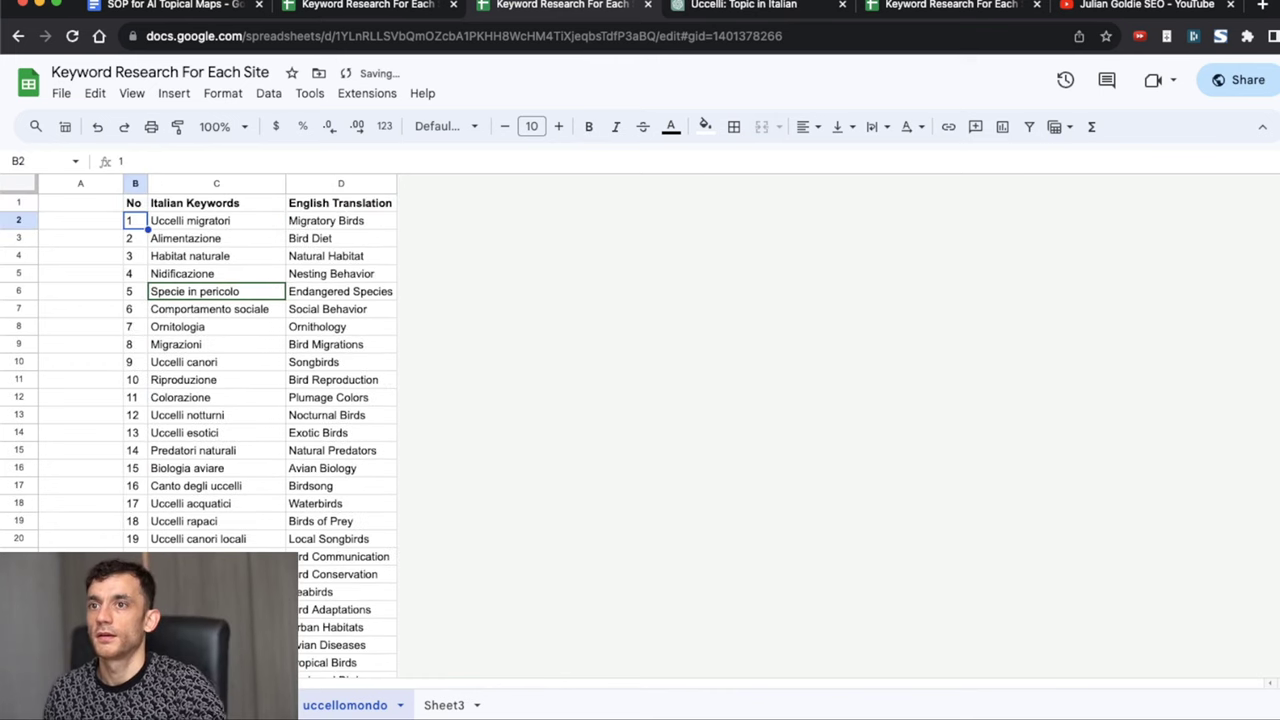
Step: Review the revised prompt requiring topics semantically relevant to the niche, and its regenerated keyword table, in the ChatGPT chat
left_click(135, 203)
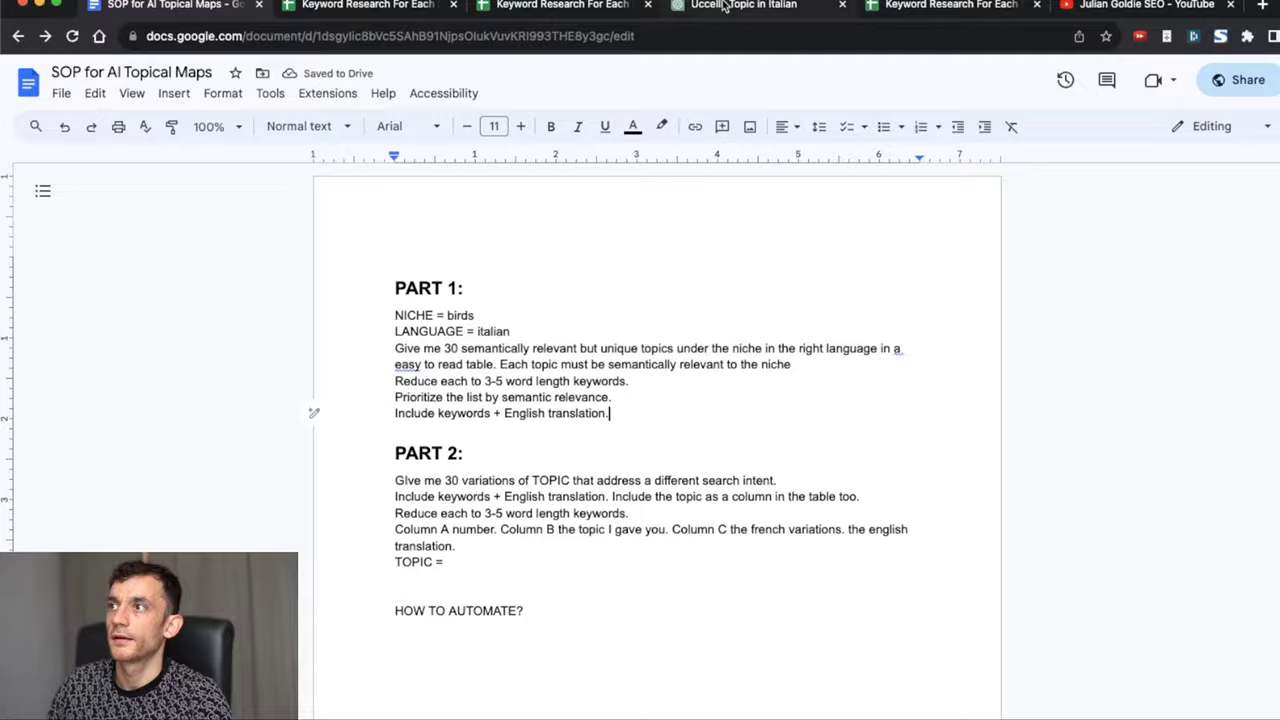
left_click(724, 5)
left_click(563, 200)
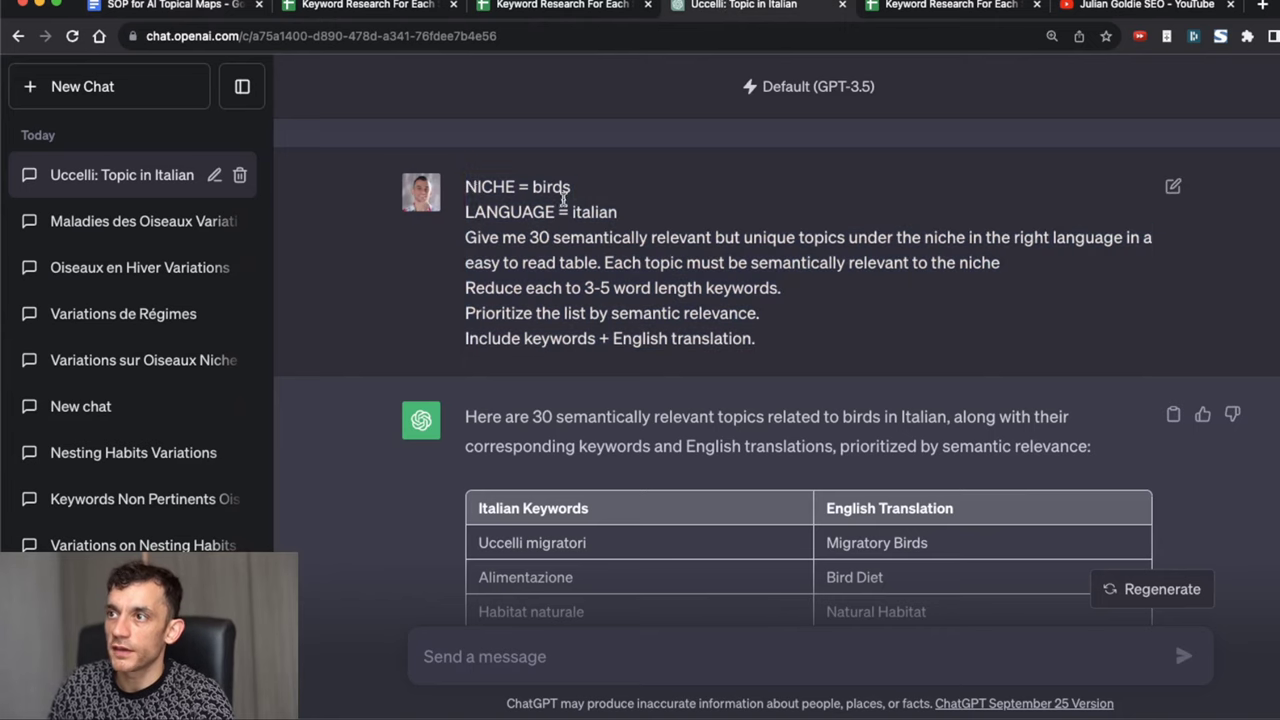
left_click_drag(465, 186, 788, 352)
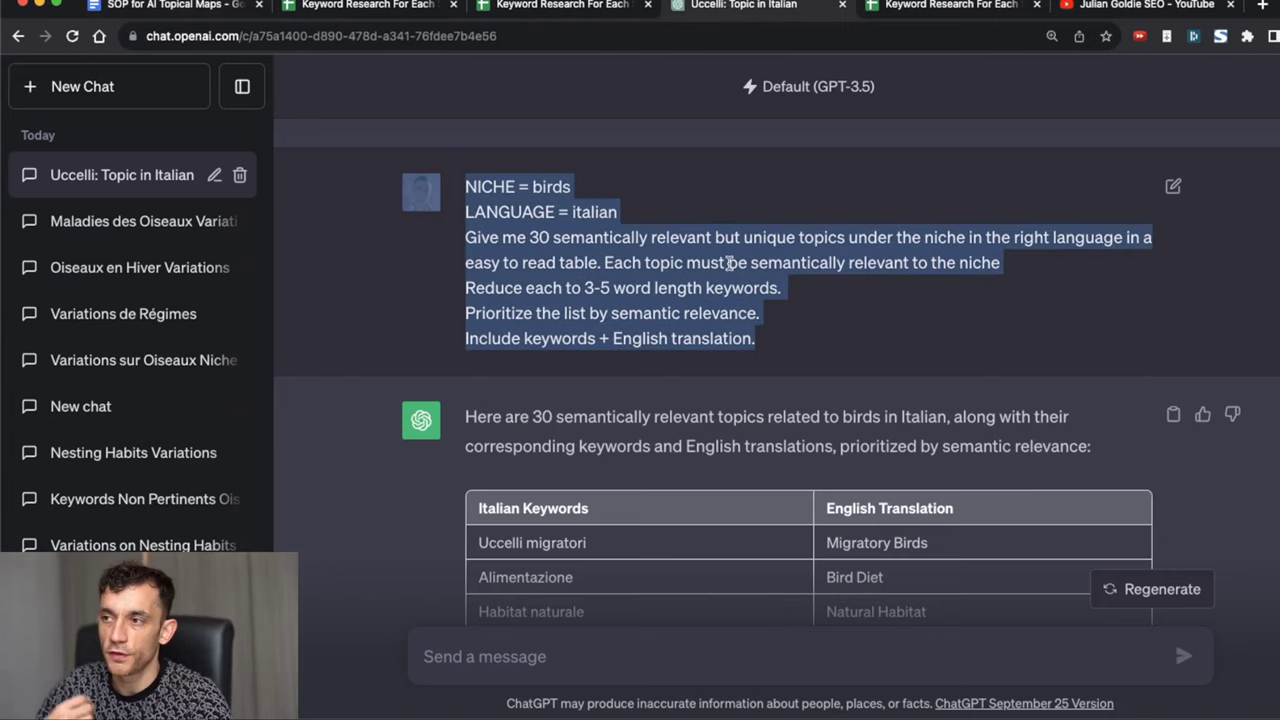
scroll(729, 276, "down", 12)
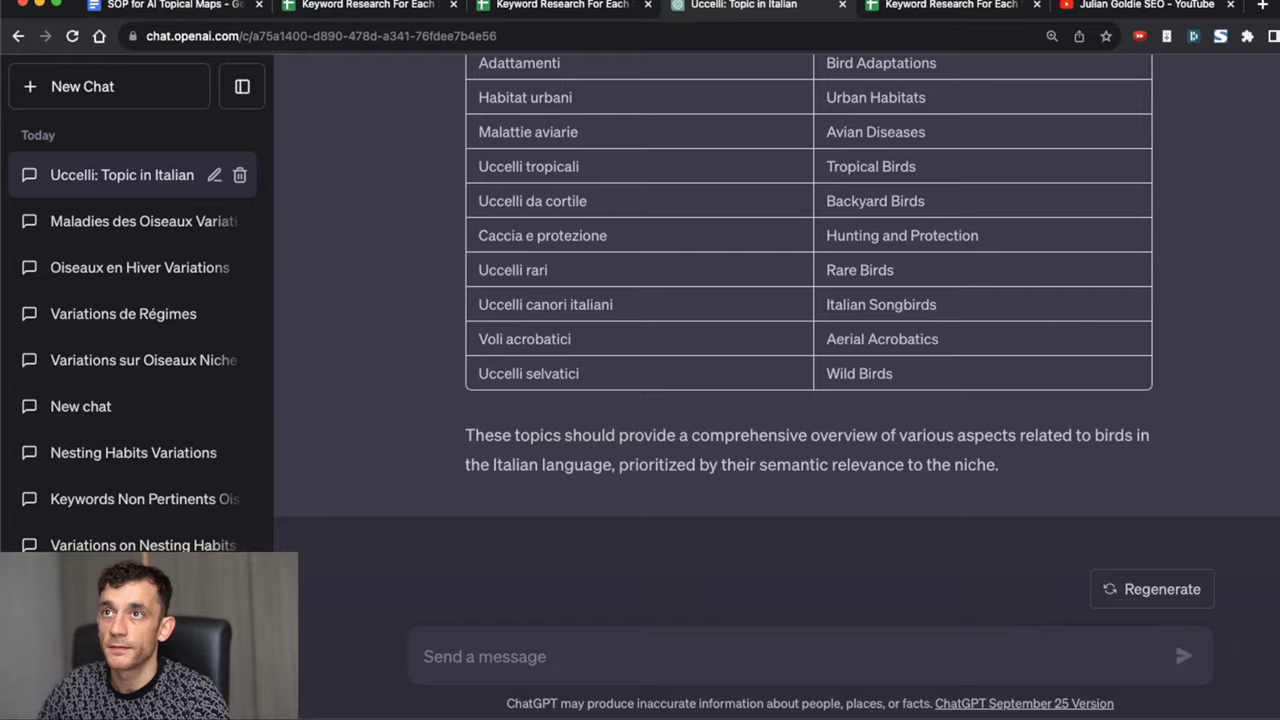
Step: Examine the No., TOPIC, French Keywords and English Translation table starting at row 33 of the French bird sheet
left_click(172, 5)
left_click(368, 5)
key("super+Up")
key("super+Down")
key("Down")
key("Down")
key("Down")
left_click(952, 5)
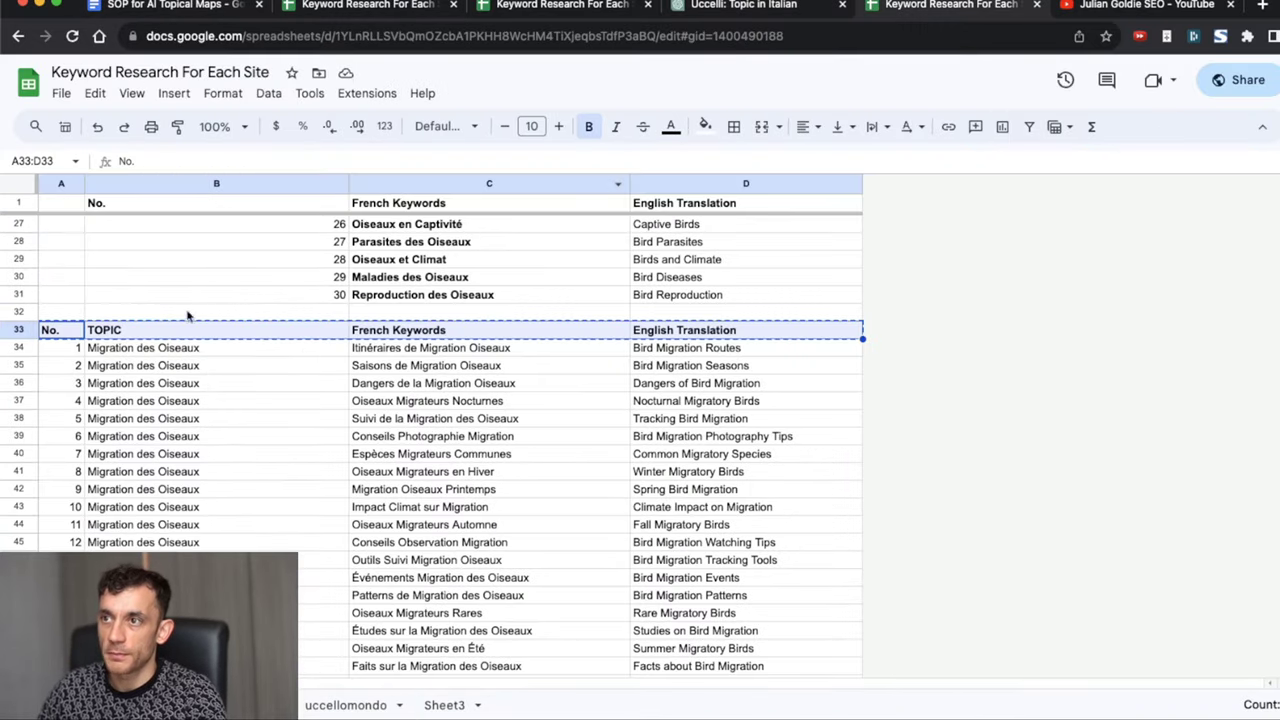
scroll(398, 401, "up", 1)
scroll(398, 401, "up", 1)
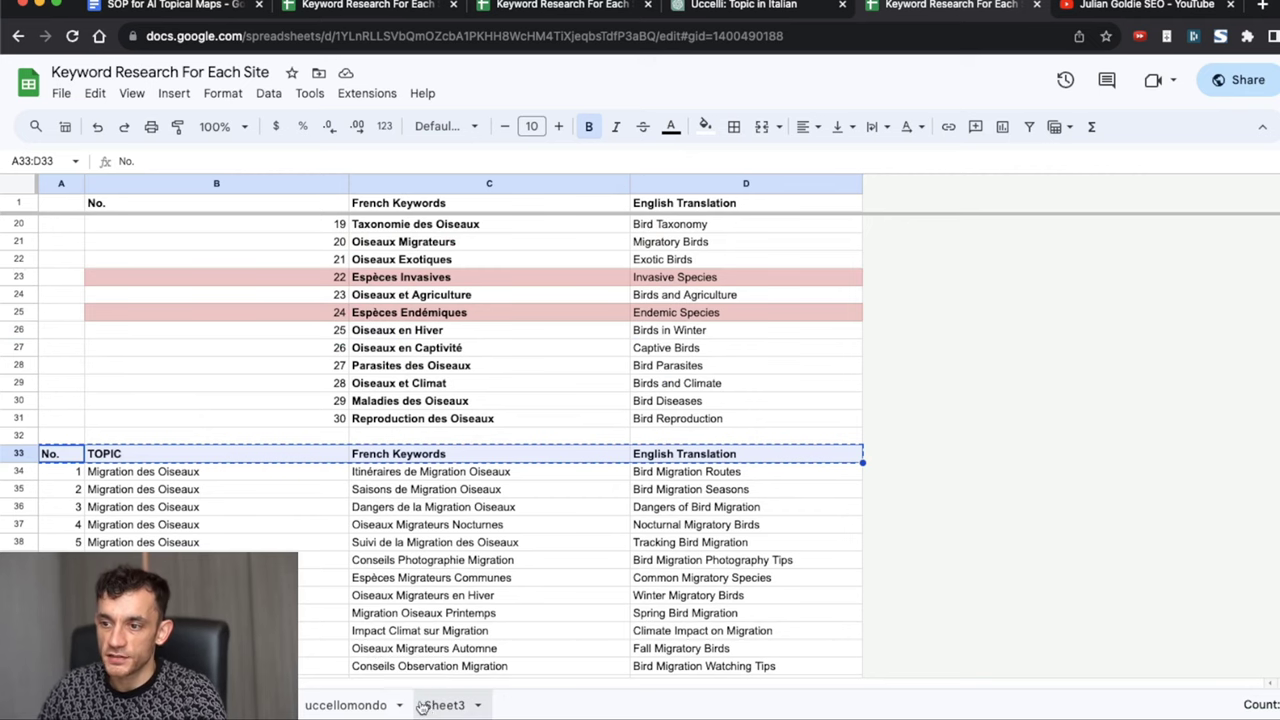
Step: Check the Italian keywords against their English translations throughout the uccellomondo sheet
left_click(380, 706)
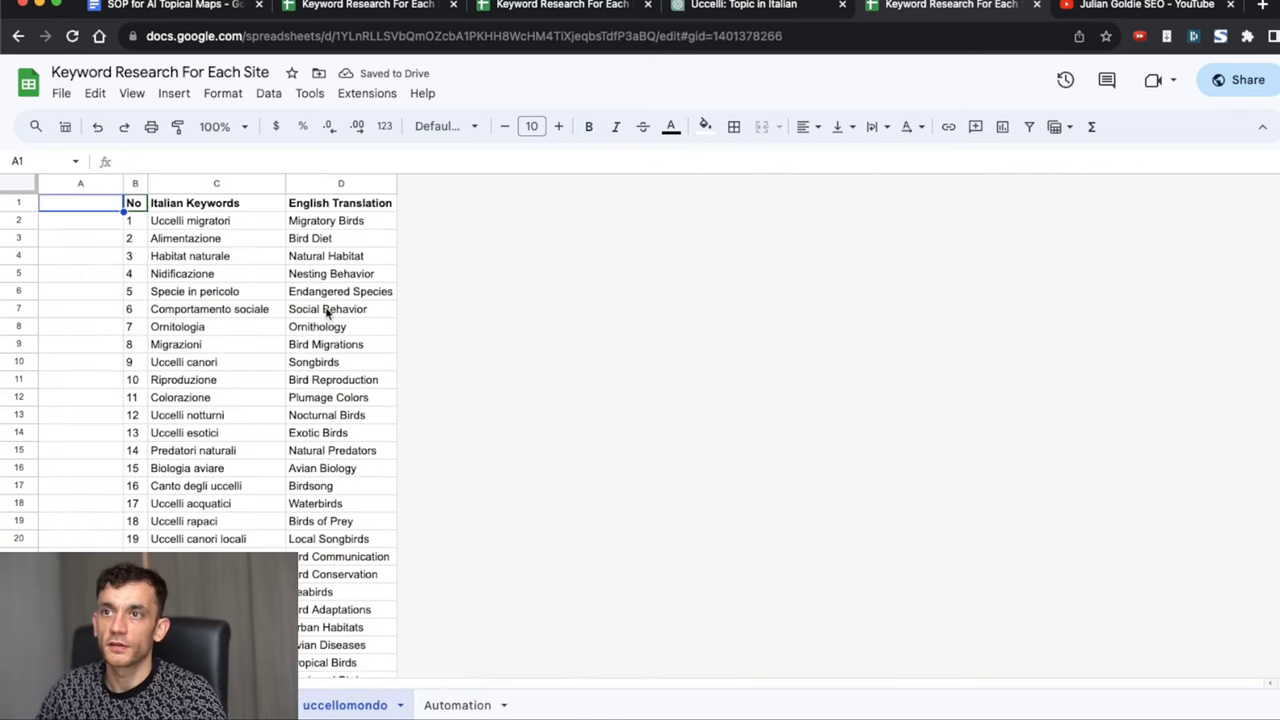
left_click(205, 188)
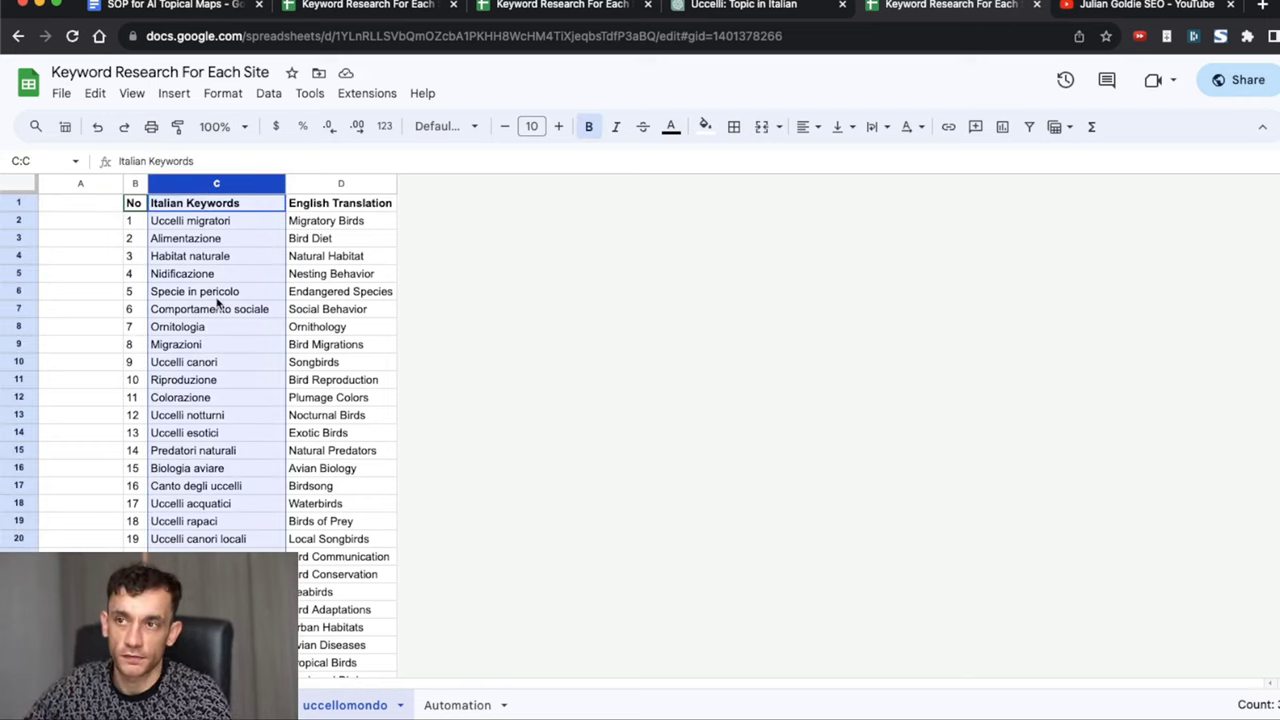
left_click(190, 221)
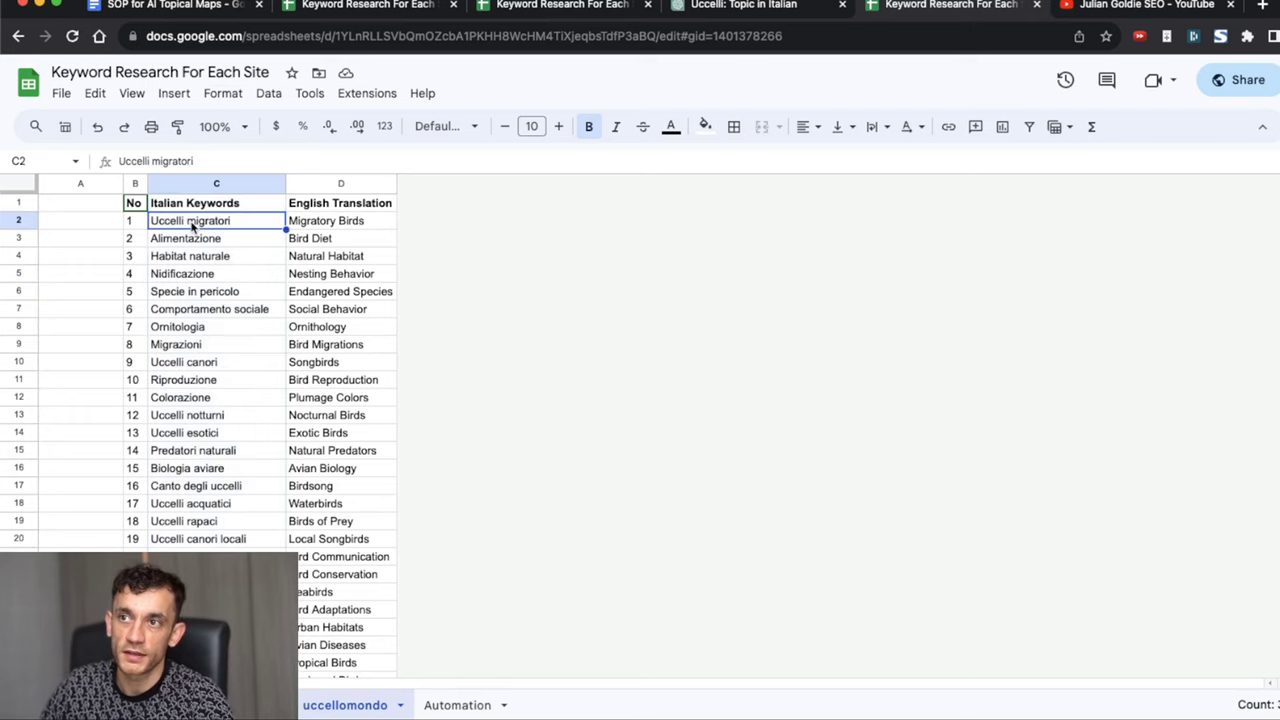
left_click(291, 222)
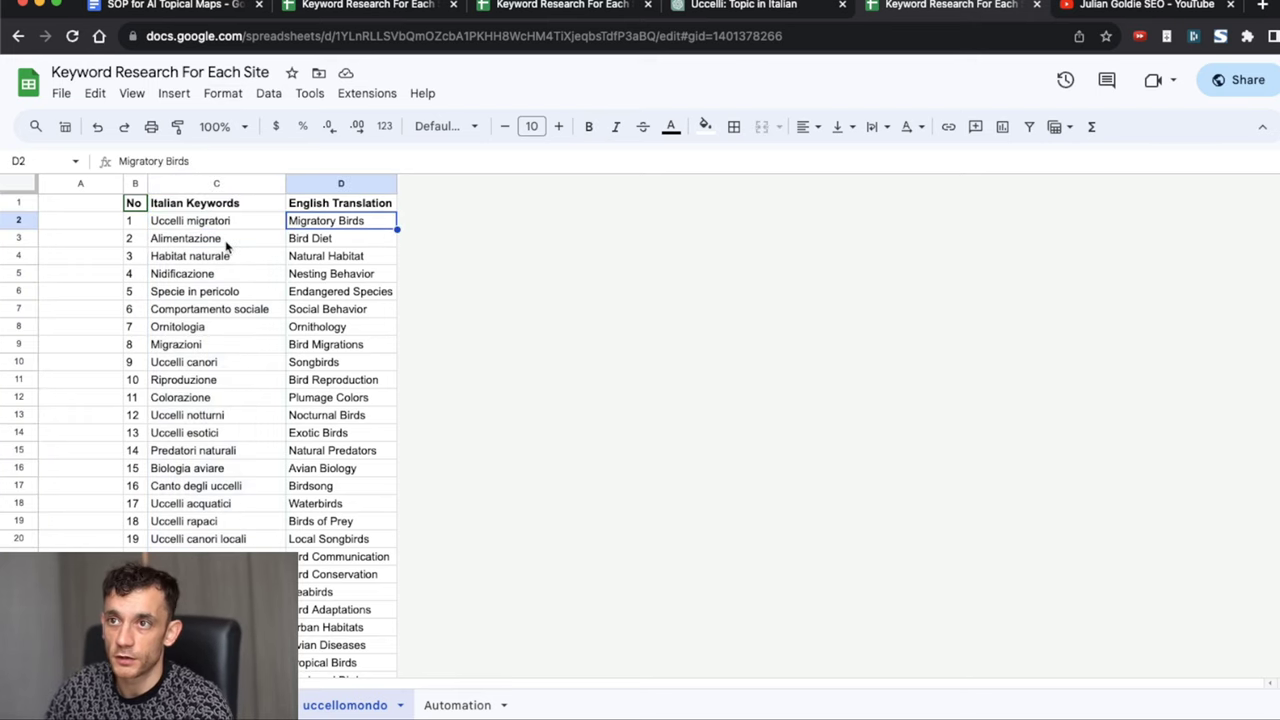
left_click(226, 246)
left_click(352, 239)
scroll(228, 379, "down", 5)
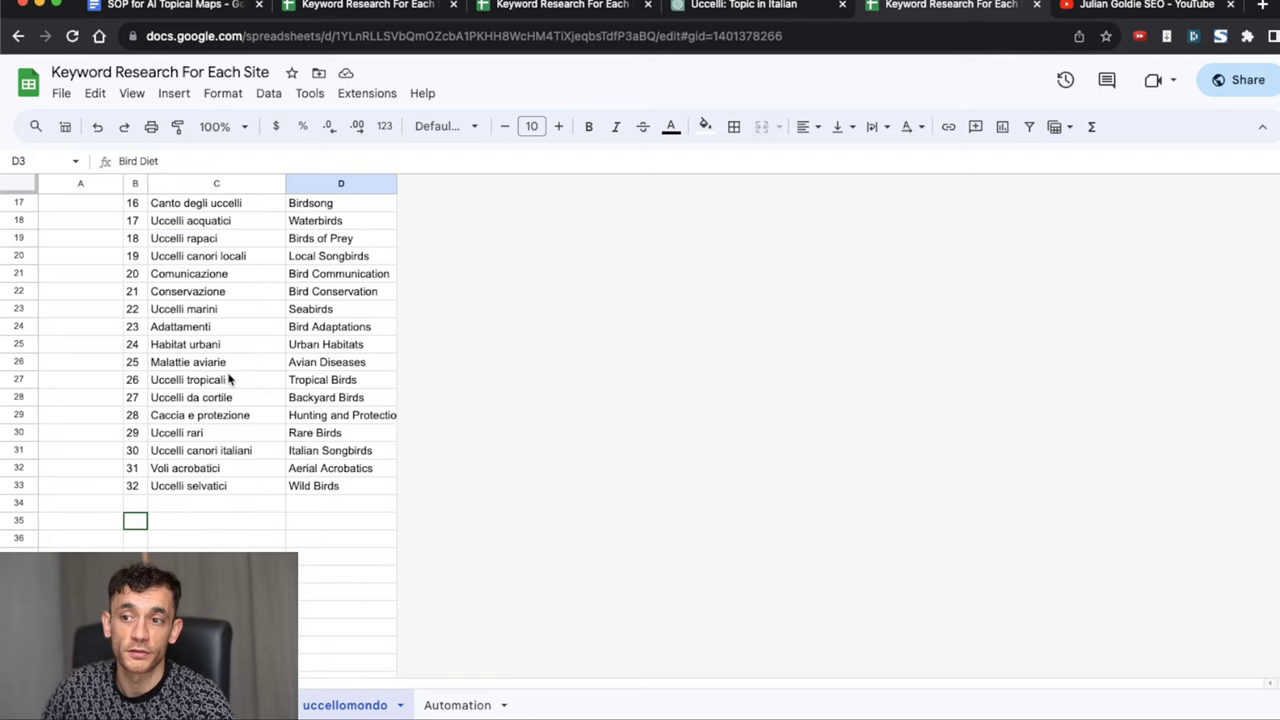
Step: Add the headers No., TOPIC, French Keywords and English Translation in A35:D35, and fit all column widths to their contents
key("super+Down")
key("Down")
key("Left")
key("Down")
key("Left")
key("Left")
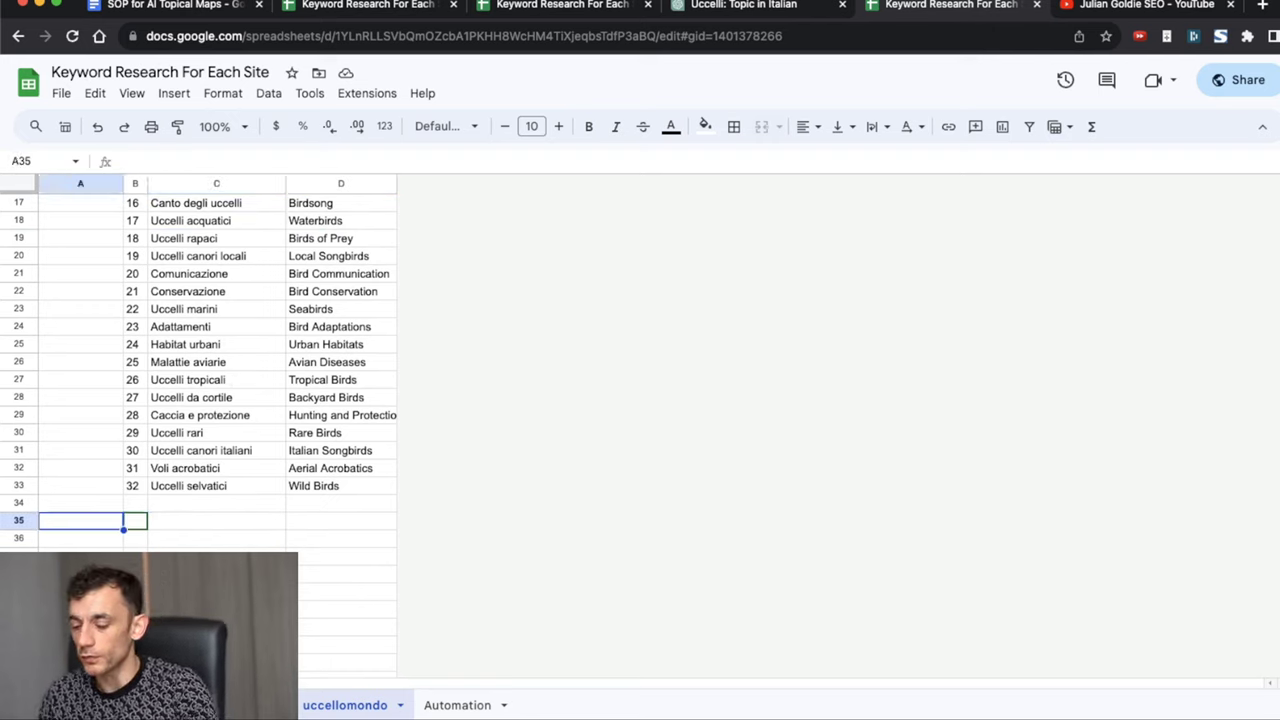
type("No.\tTOP\tFrench Keywords\tEnglish Translation")
key("ctrl+a")
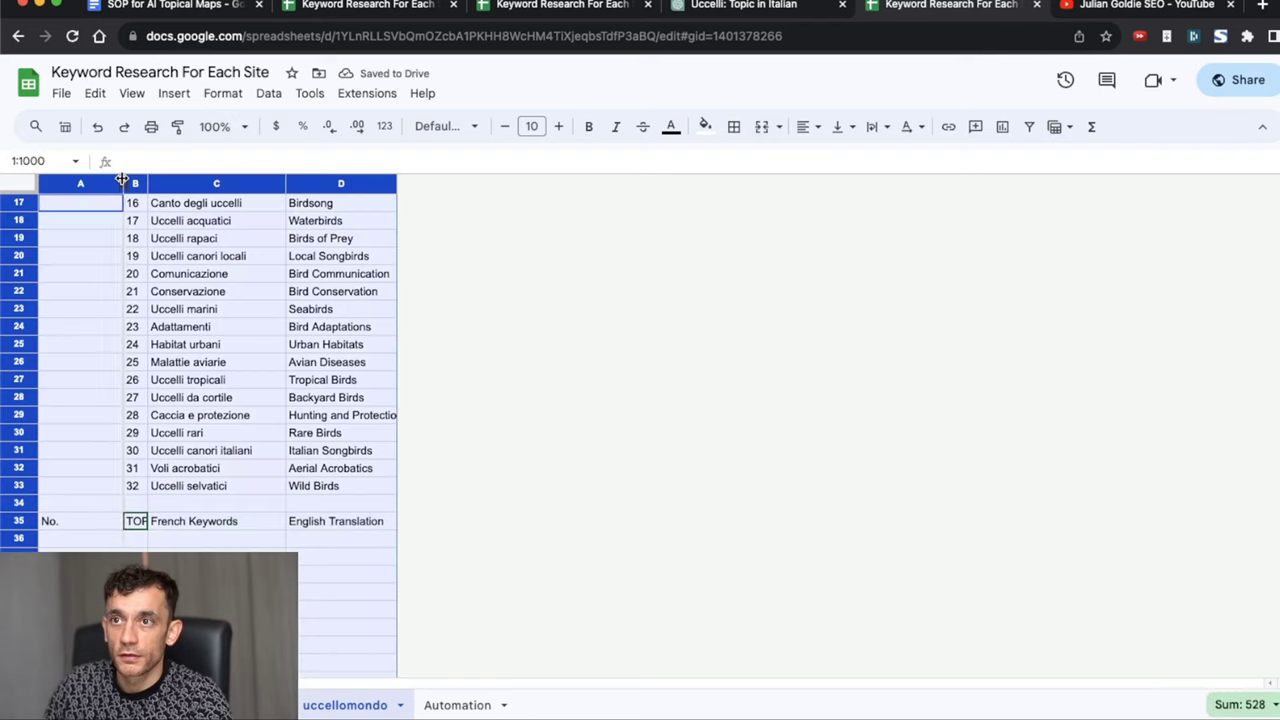
double_click(121, 179)
Step: Make the row 35 headers bold and change the C35 header to Italian Keywords
left_click(50, 521)
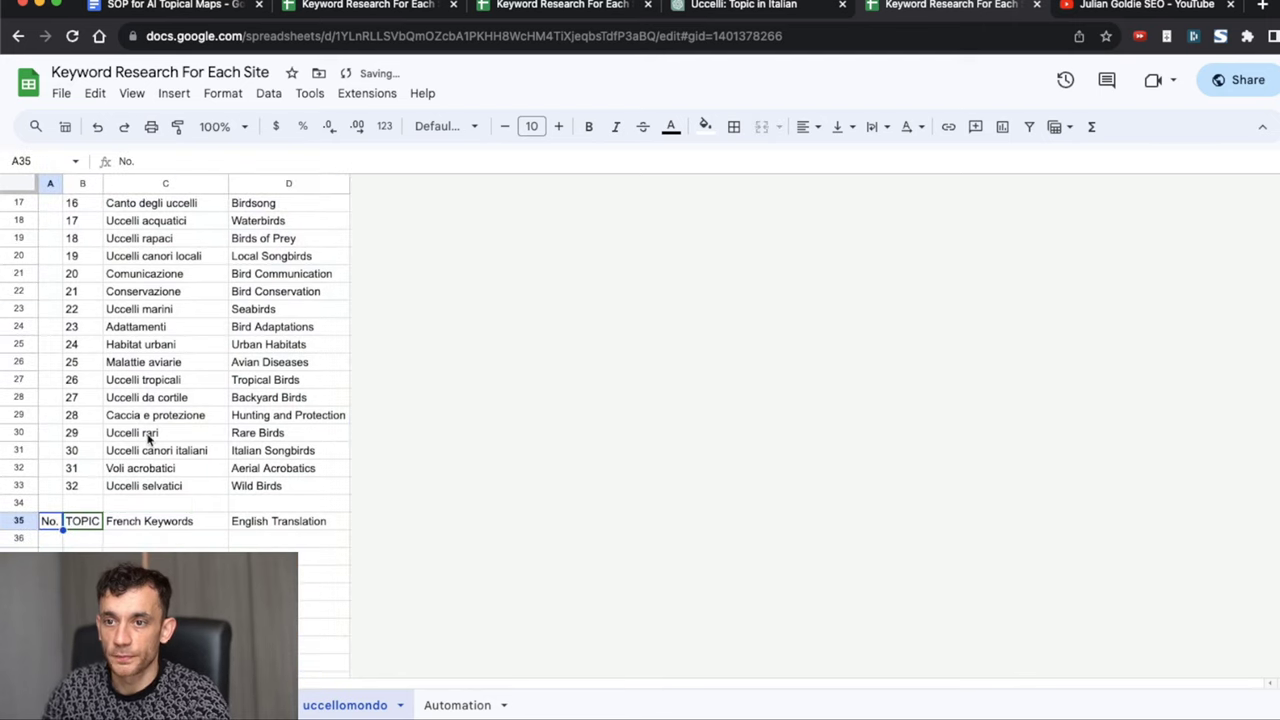
key("ctrl+b")
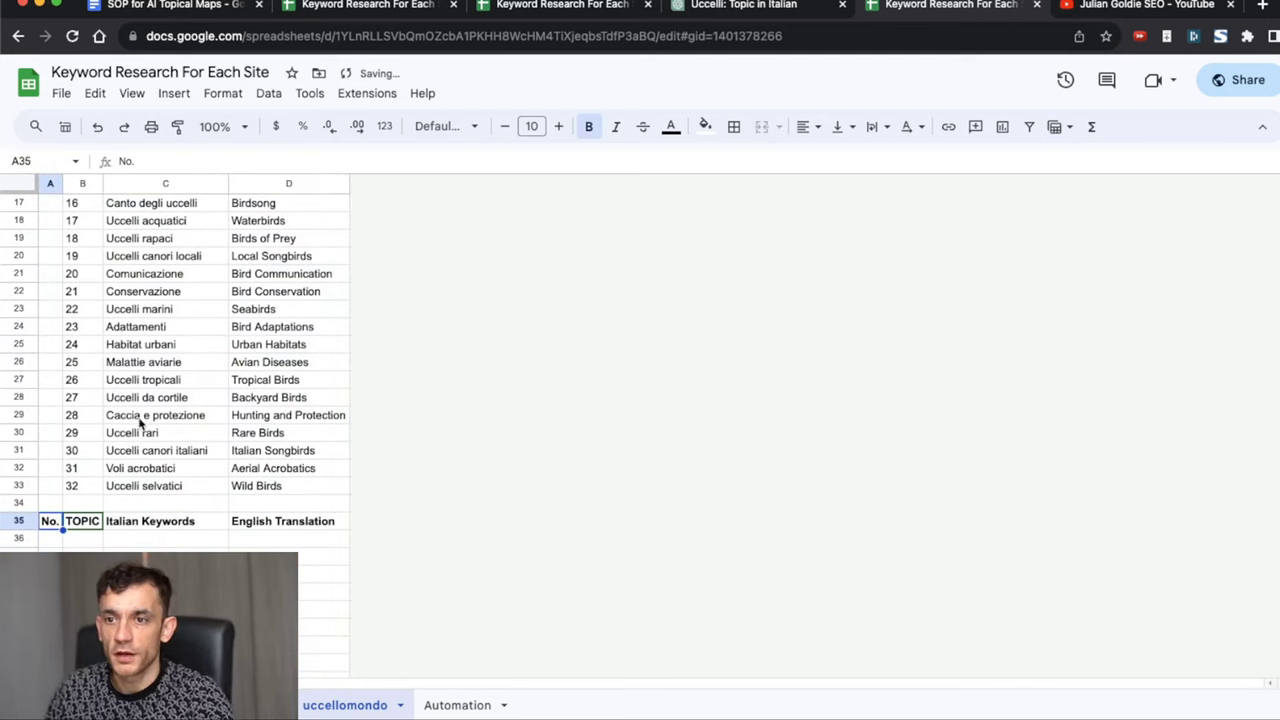
left_click(82, 521)
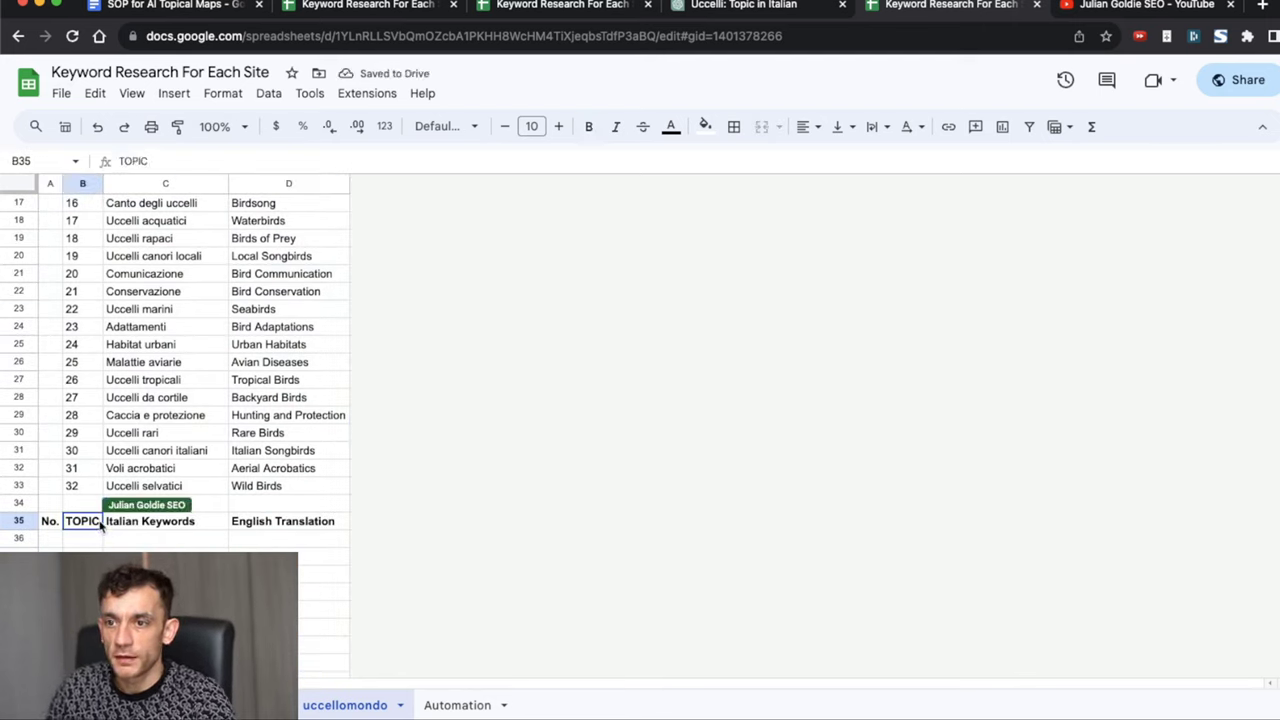
left_click(147, 525)
left_click(258, 522)
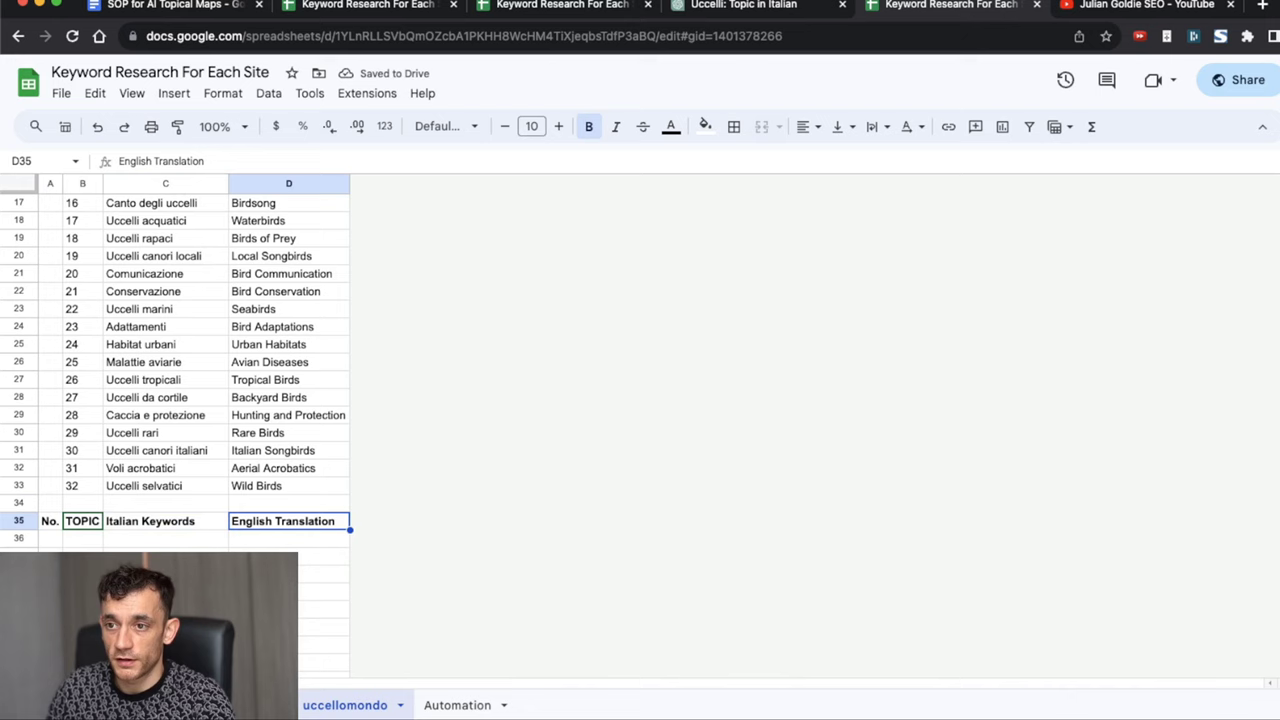
Step: Look over the Italian keyword list and the empty table area beneath the row 35 headers
scroll(211, 517, "down", 3)
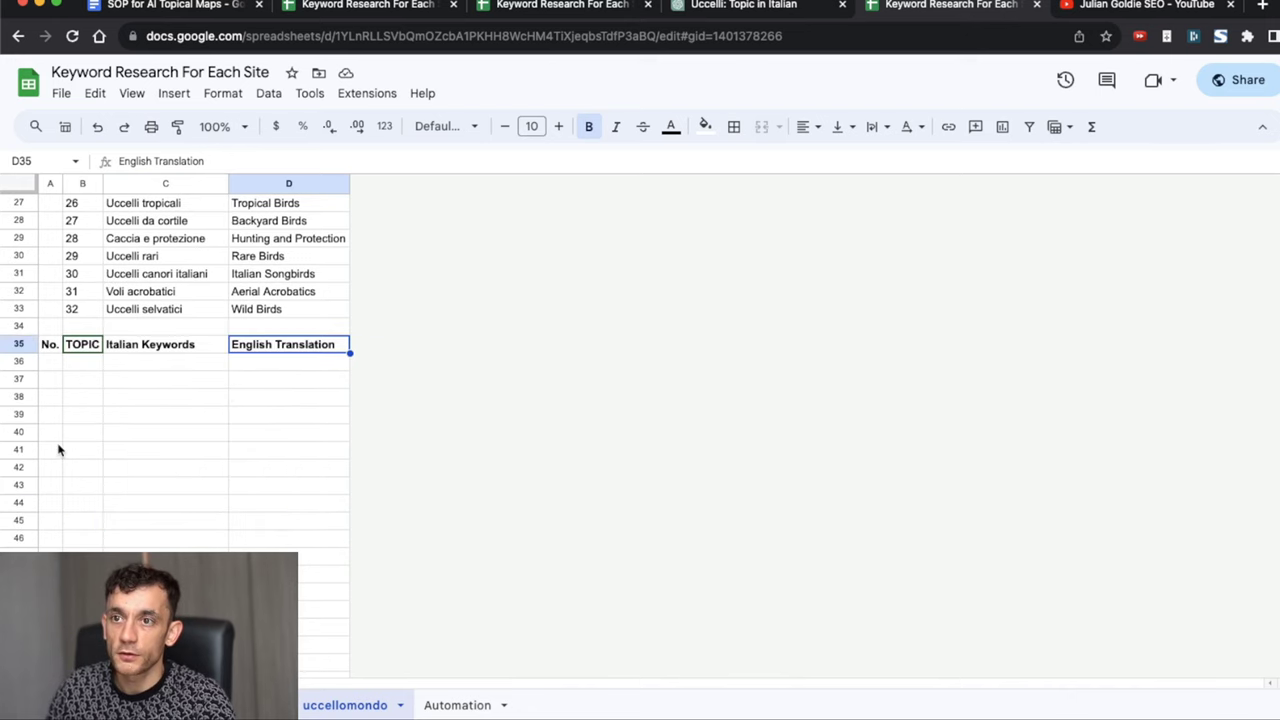
scroll(54, 370, "up", 8)
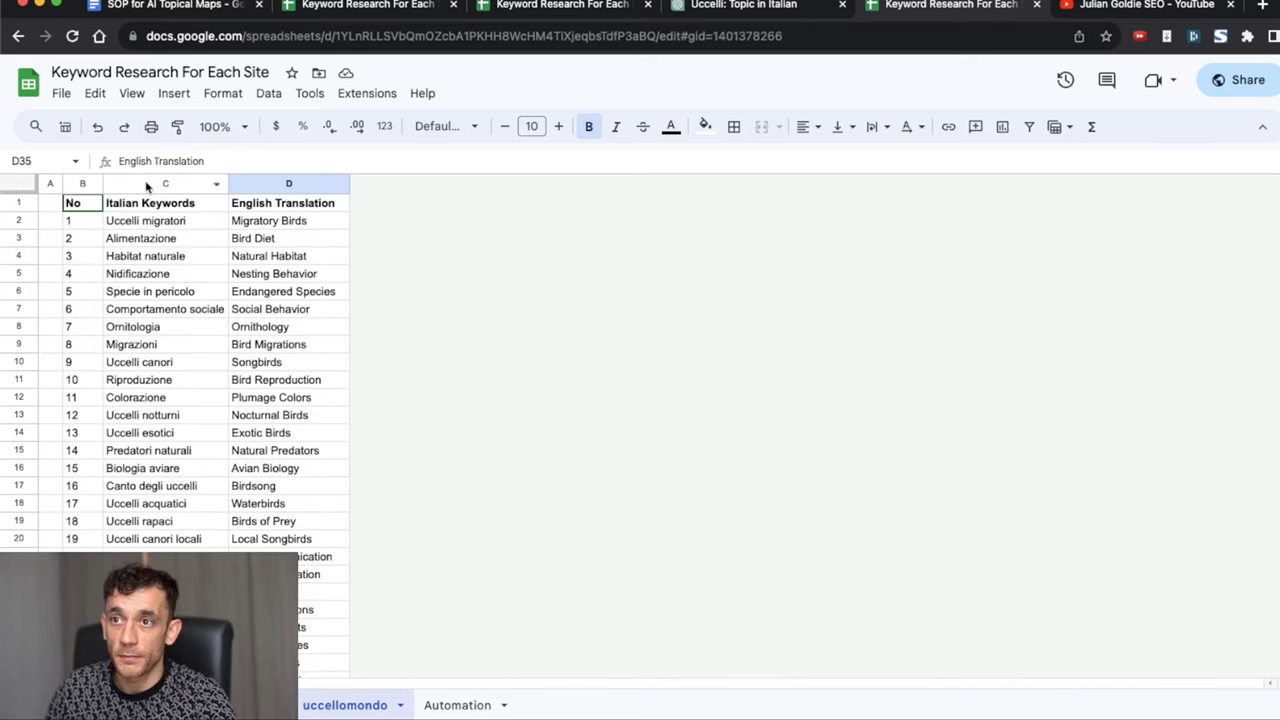
left_click(165, 239)
left_click(163, 220)
scroll(175, 470, "down", 5)
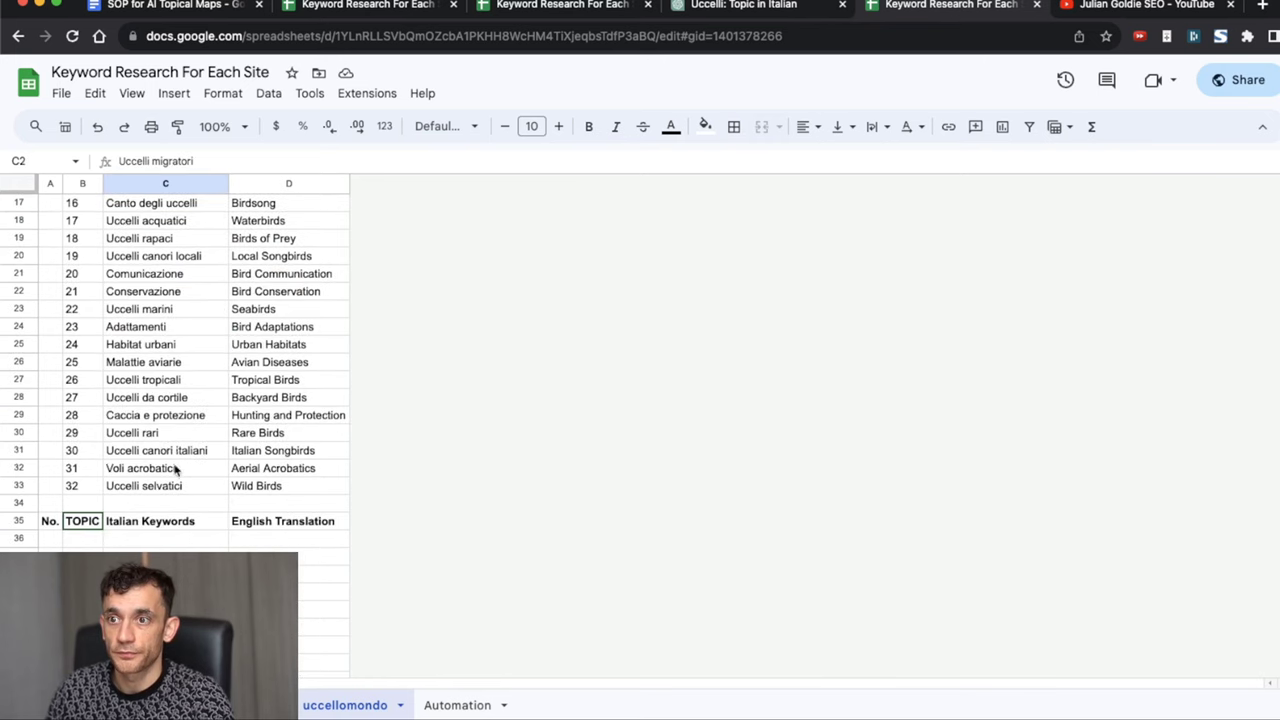
scroll(175, 470, "down", 1)
left_click(48, 503)
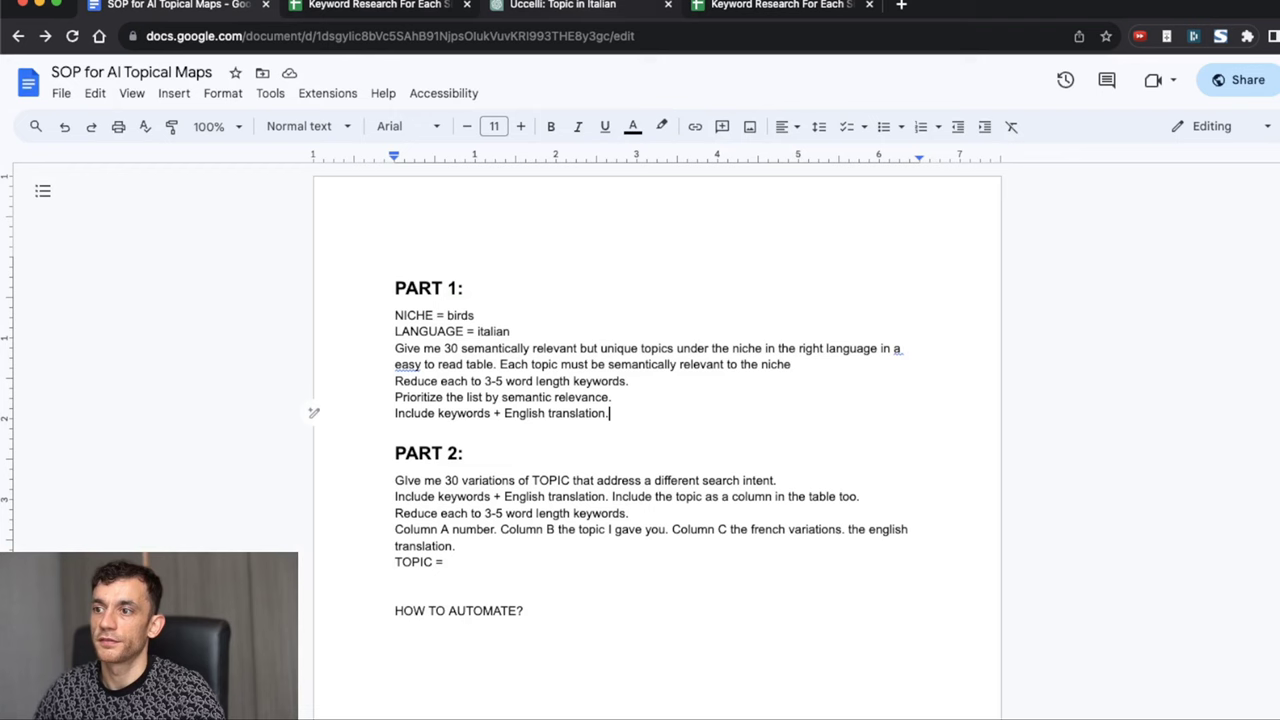
Step: View the PART 2 prompt in the SOP for AI Topical Maps document at 200% zoom, and the Italian Keywords column supplying its topics
left_click_drag(366, 455, 642, 572)
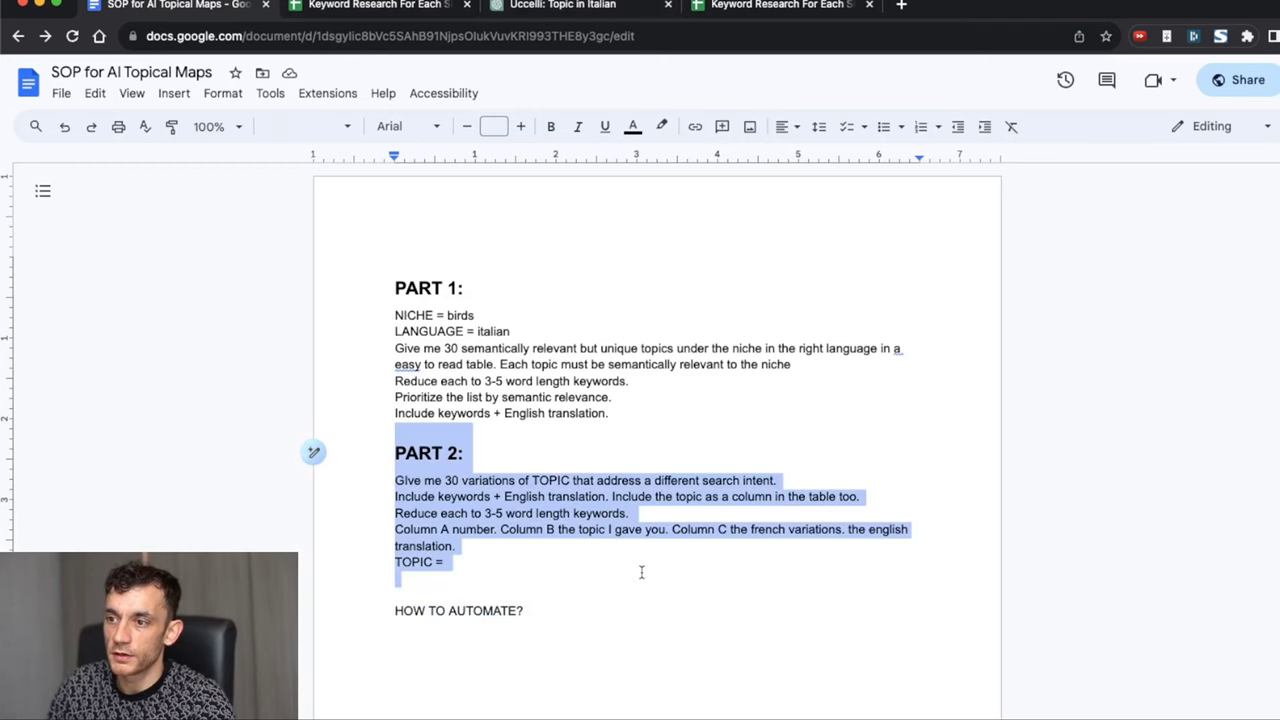
left_click(620, 527)
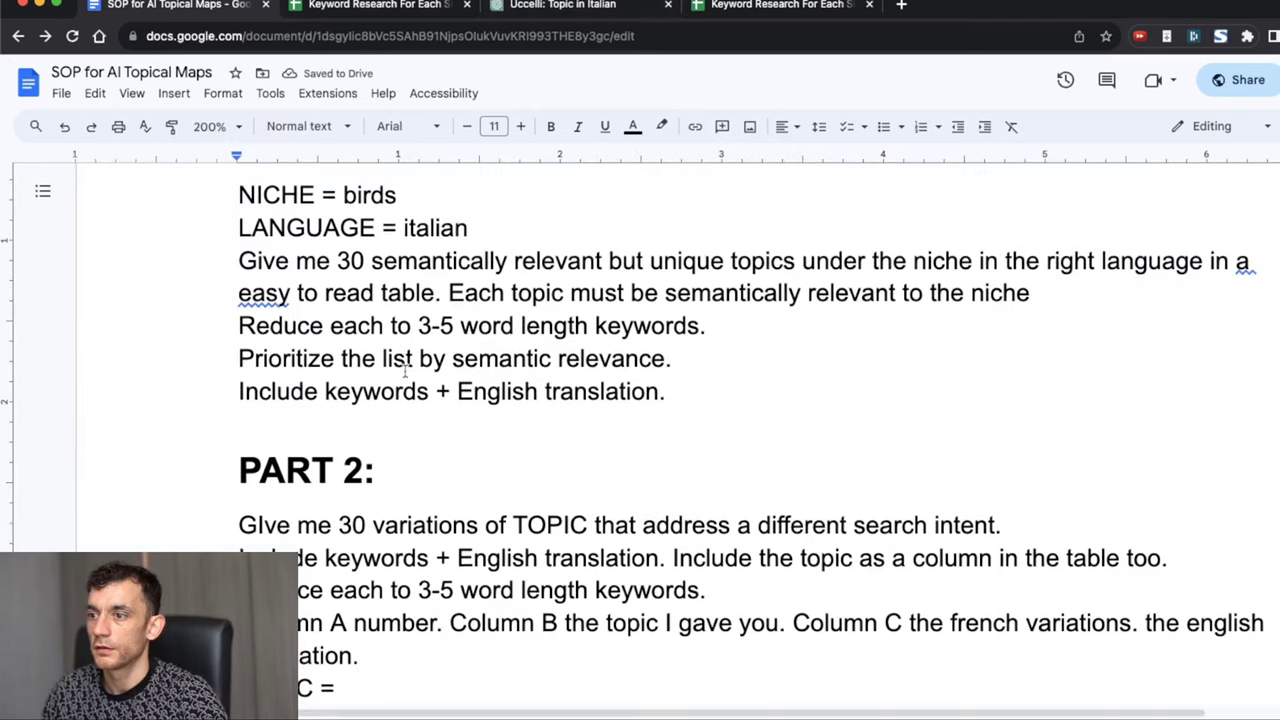
scroll(405, 370, "down", 5)
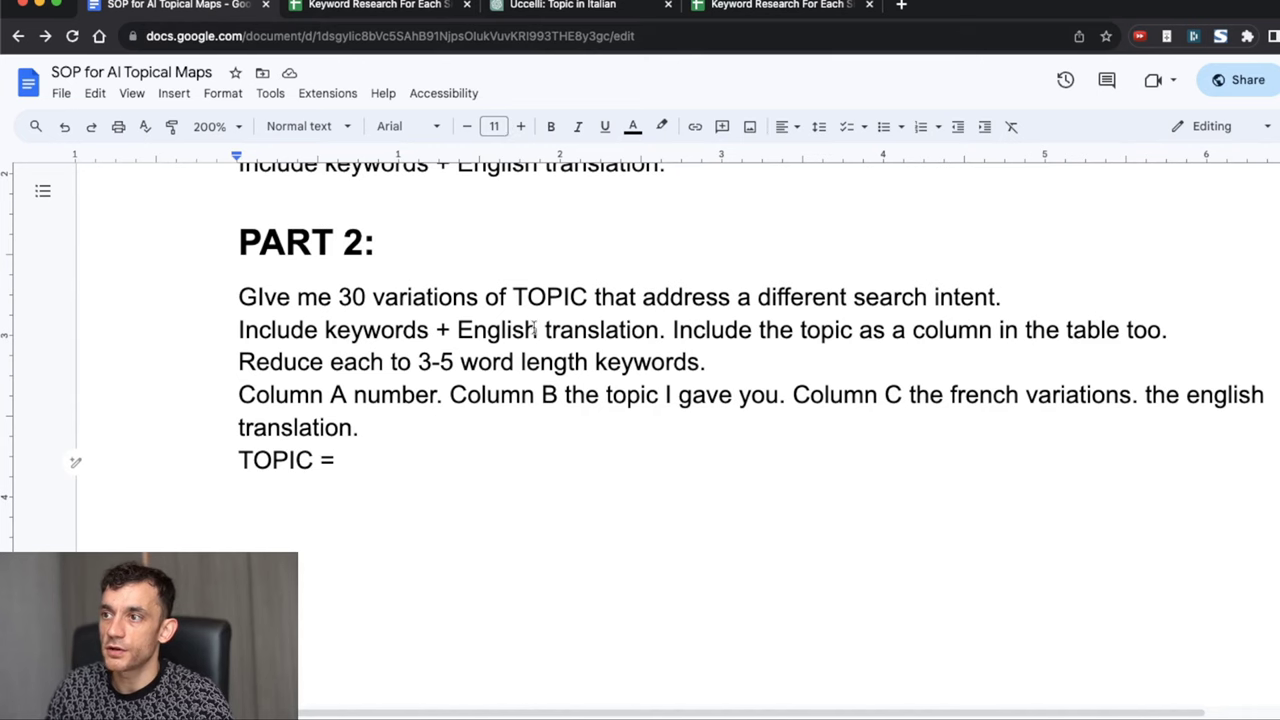
left_click(370, 8)
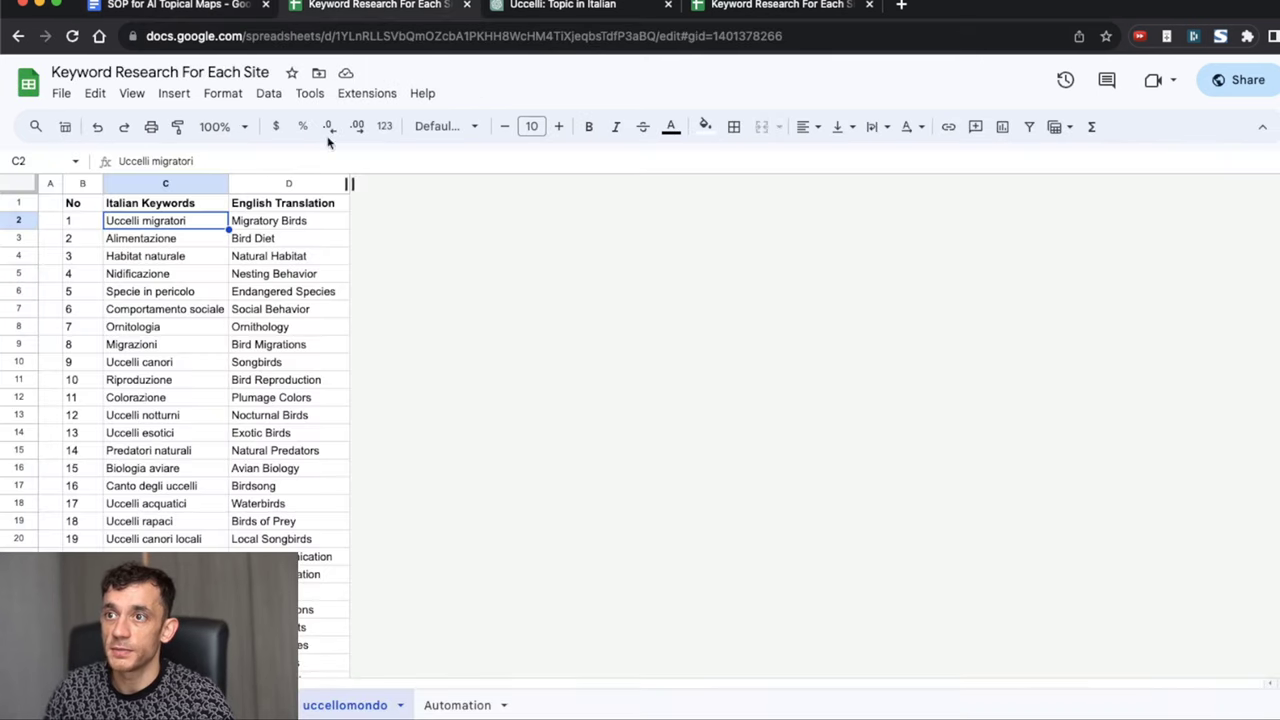
left_click(168, 183)
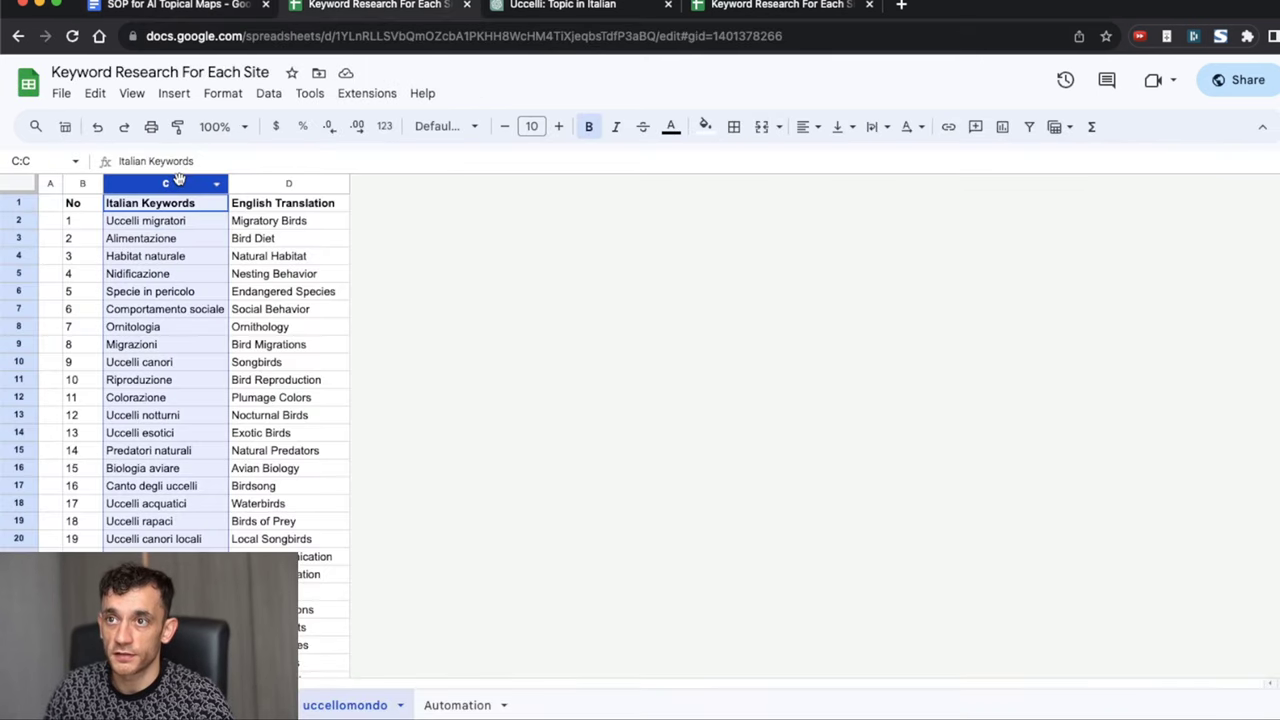
Step: Read the PART 2 prompt line by line: search-intent variations, English translation, topic column, 3-5 word keywords and table layout
left_click(180, 5)
left_click_drag(238, 297, 1022, 290)
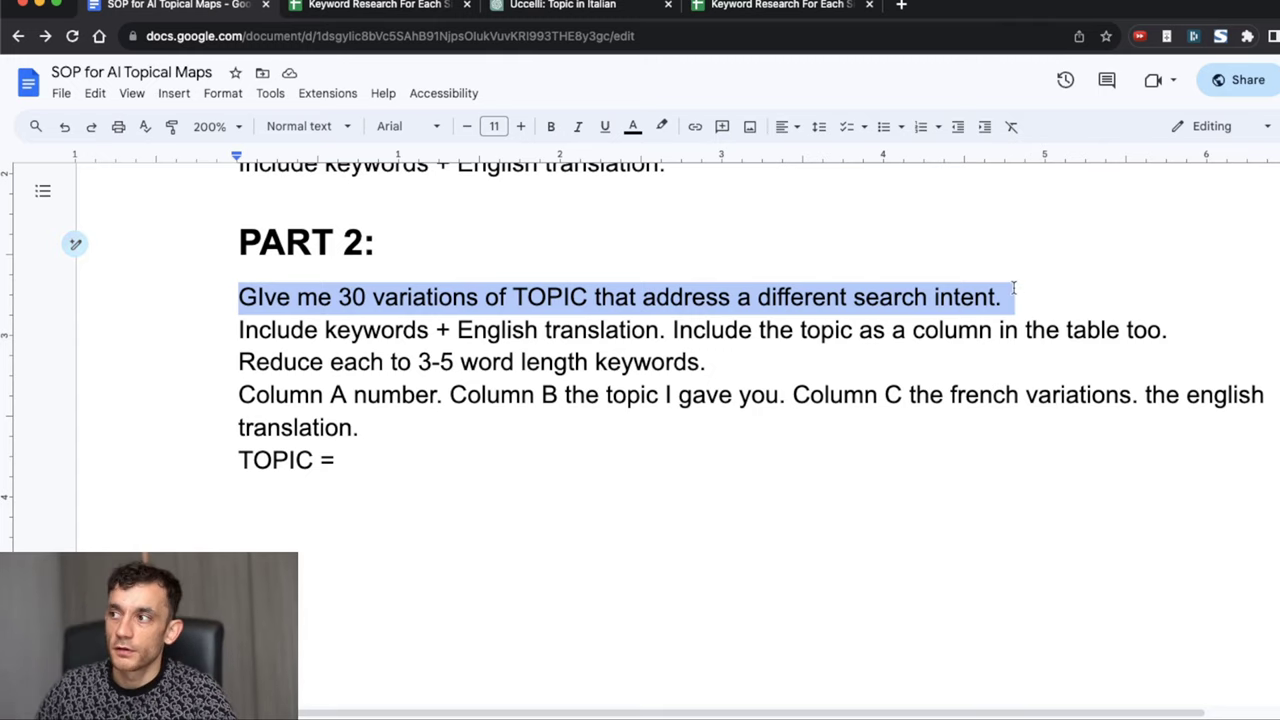
left_click(1008, 287)
left_click_drag(995, 296, 762, 299)
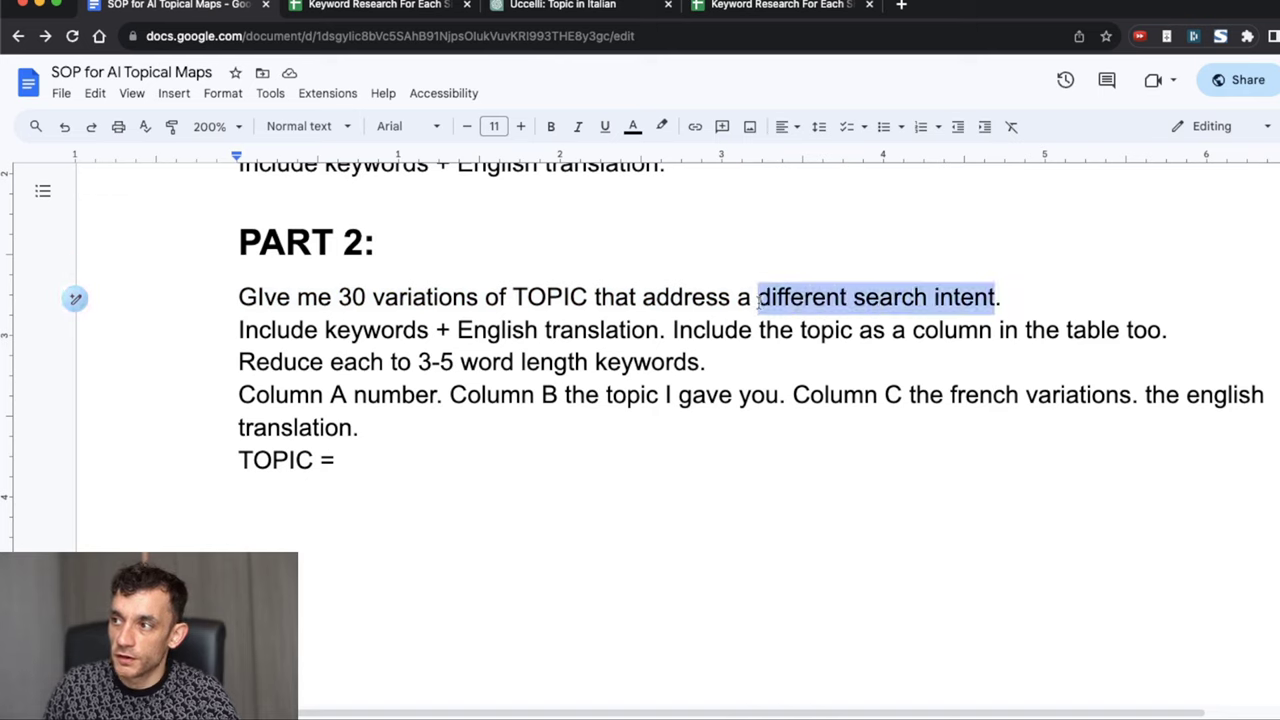
left_click(313, 369)
left_click_drag(239, 333, 659, 330)
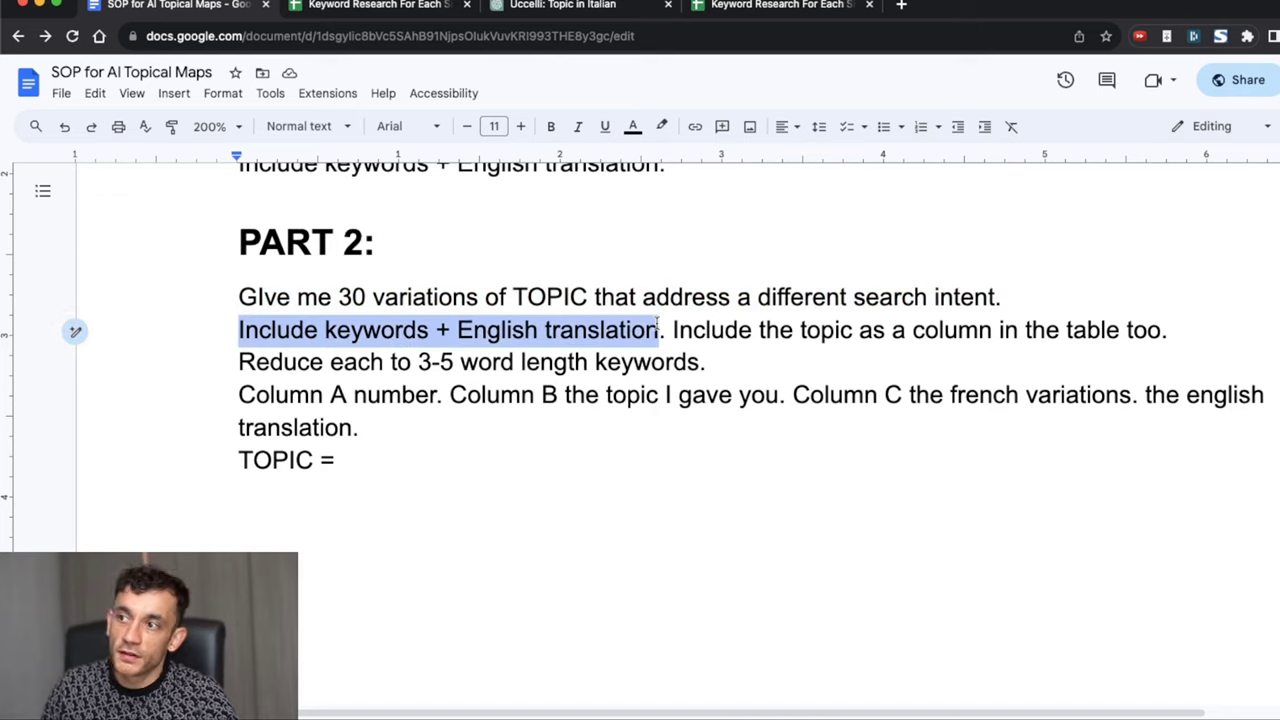
left_click(522, 394)
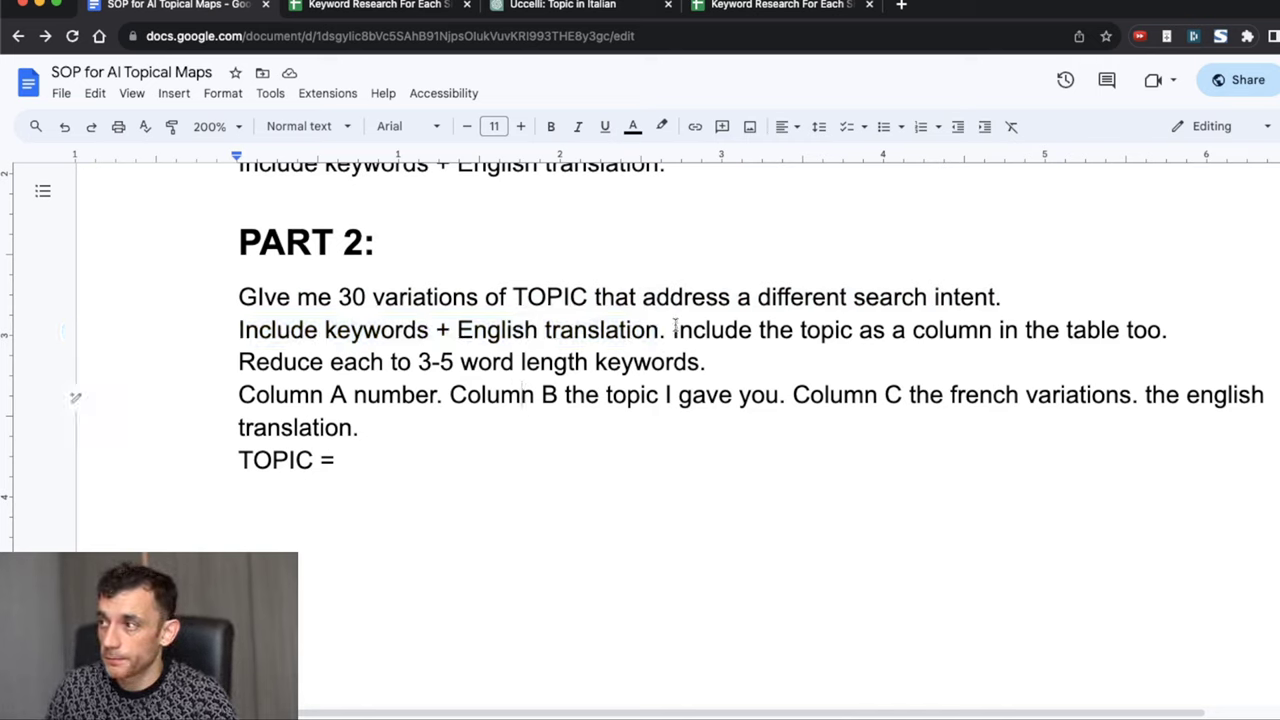
left_click_drag(237, 330, 803, 352)
mouse_move(237, 362)
left_mouse_down()
mouse_move(720, 362)
mouse_move(238, 360)
left_mouse_up()
left_click(512, 362)
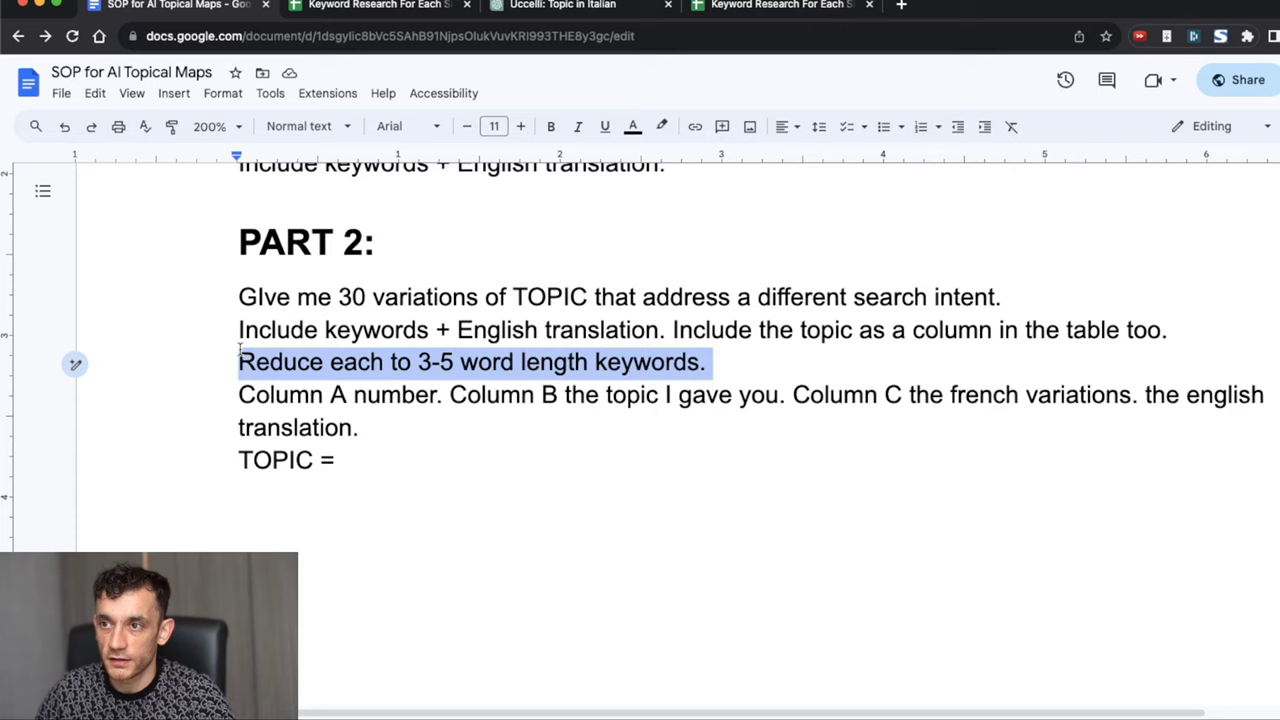
left_click(258, 460)
left_click_drag(238, 362, 760, 366)
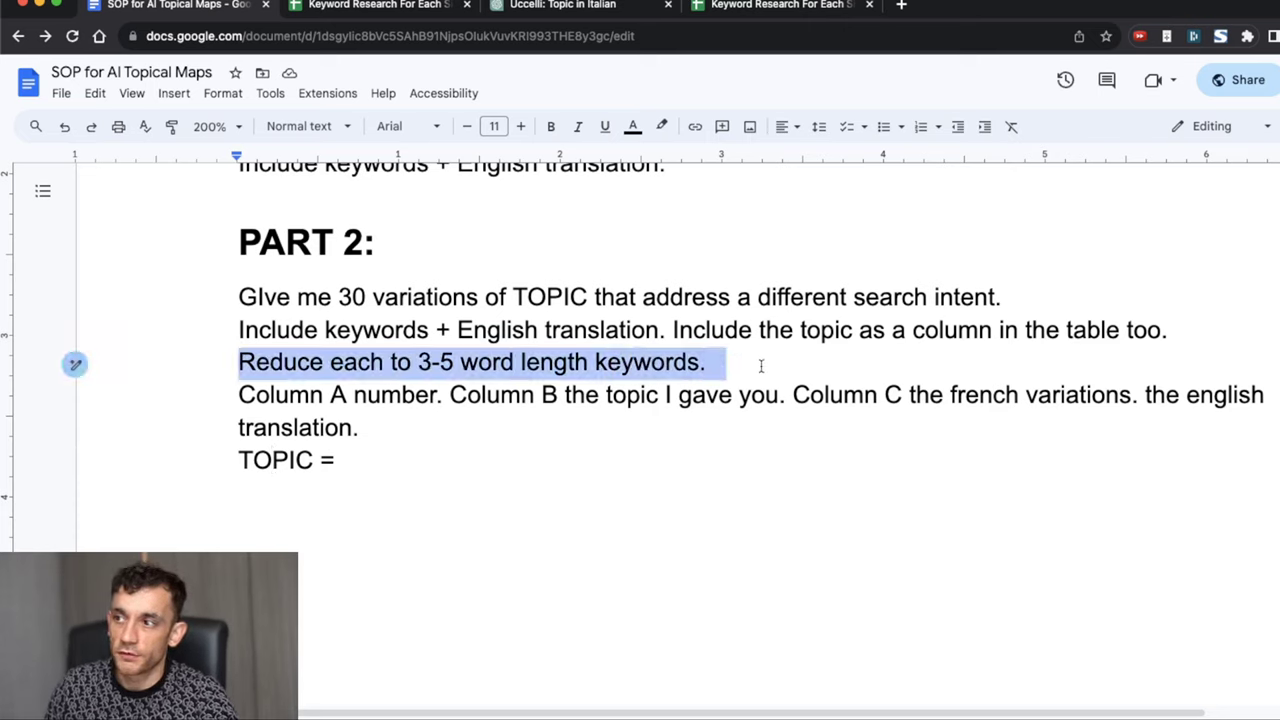
triple_click(363, 420)
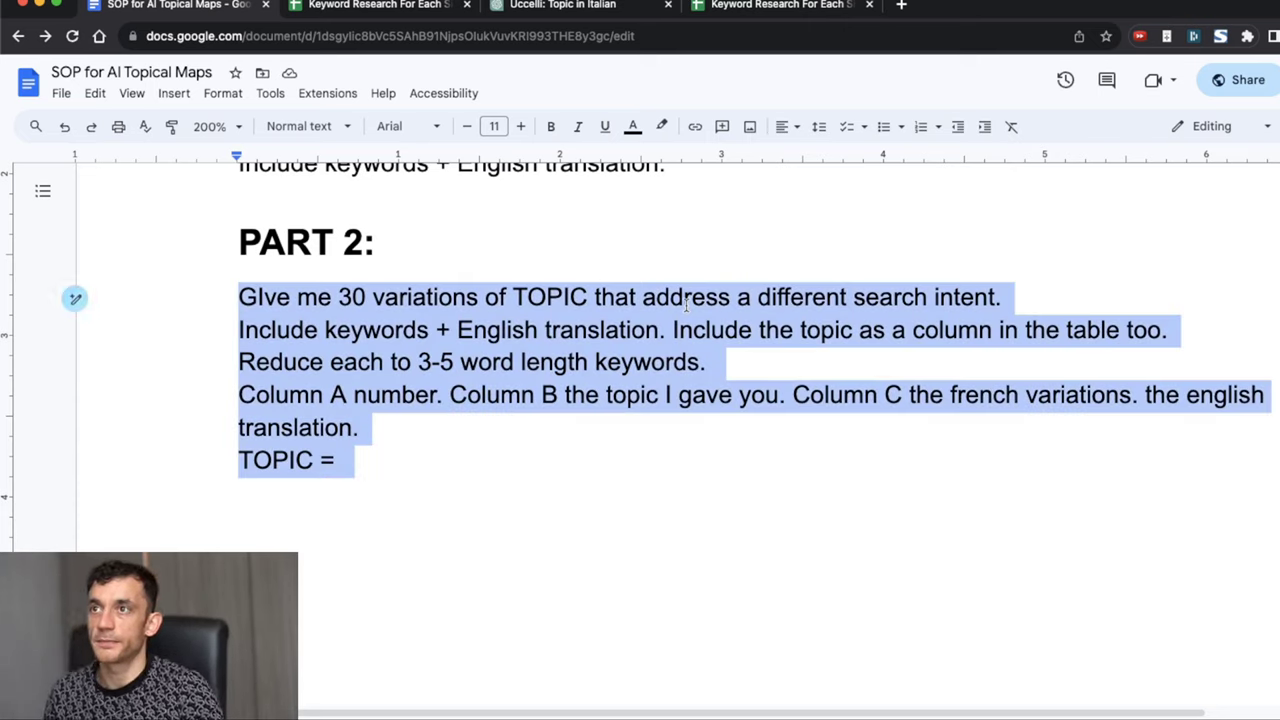
left_click(662, 522)
Step: Return to the uccellomondo sheet and look through its Italian topics from Uccelli migratori onward
left_click(356, 7)
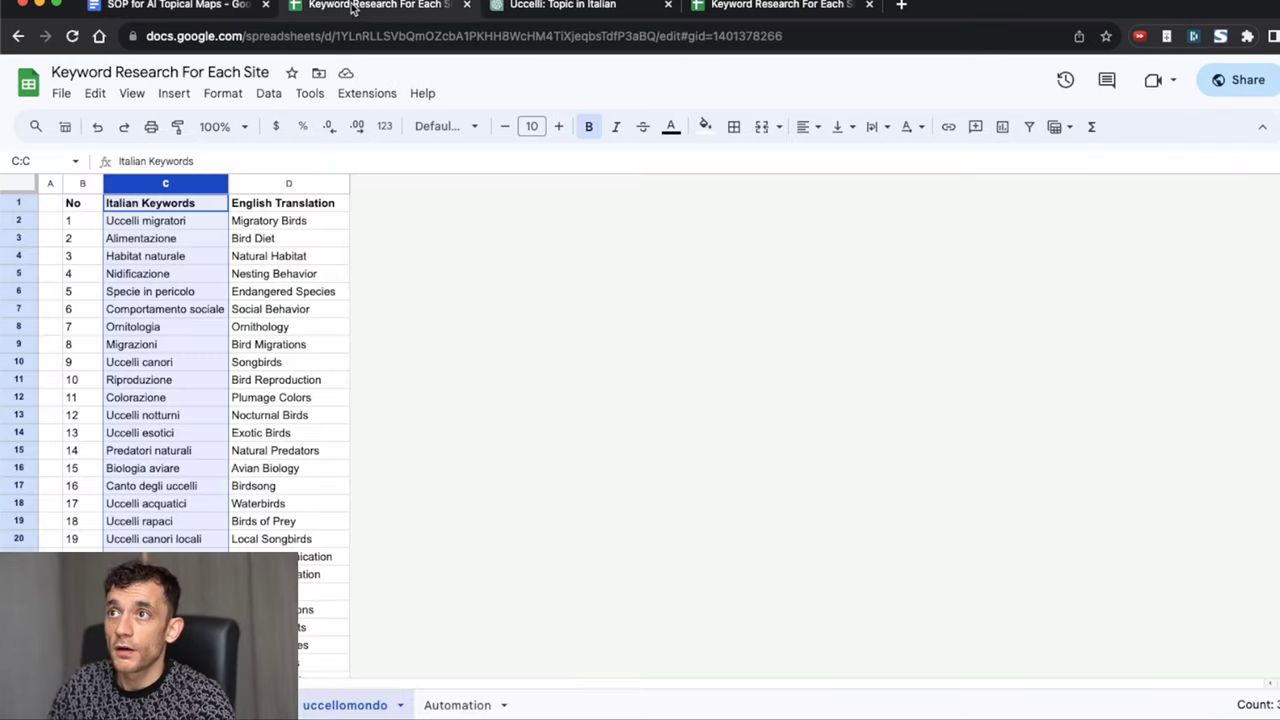
left_click(200, 225)
scroll(185, 403, "down", 3)
scroll(185, 403, "up", 5)
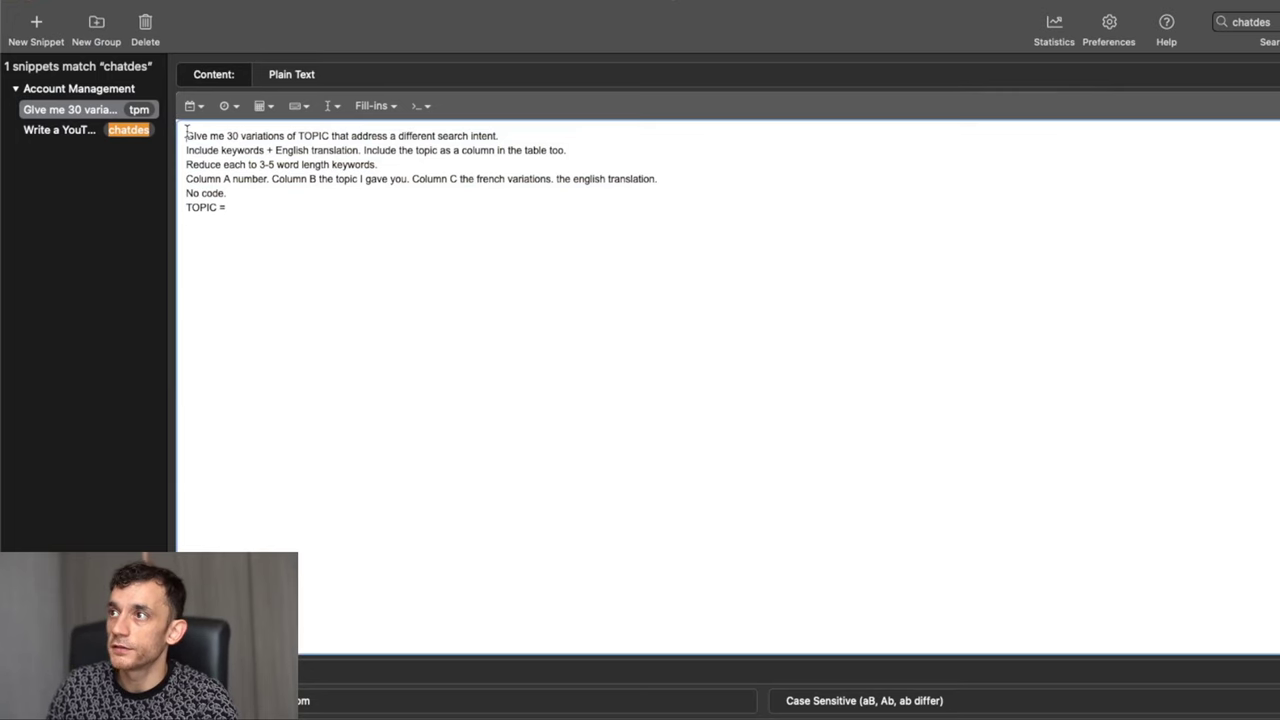
Step: In the text snippet manager, examine the tpm snippet holding the 30-variations prompt, its abbreviation and its closing TOPIC = line
left_click_drag(186, 133, 306, 260)
left_click(308, 270)
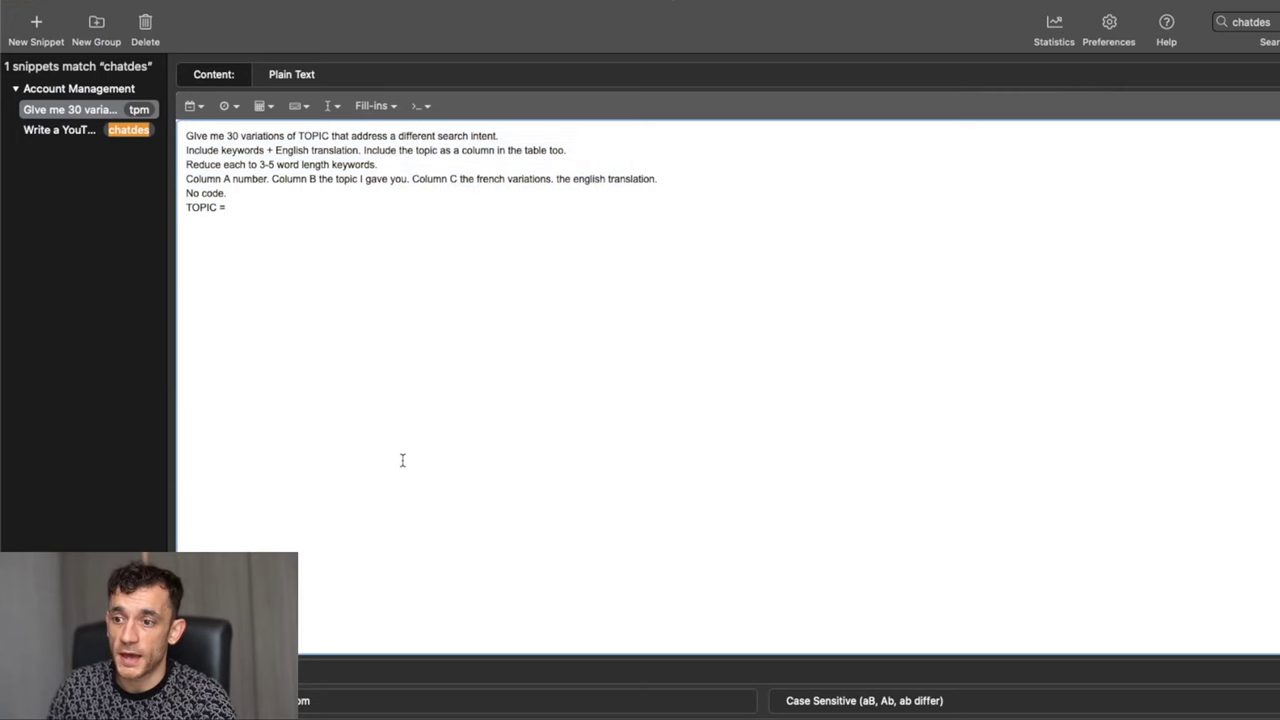
left_click(318, 702)
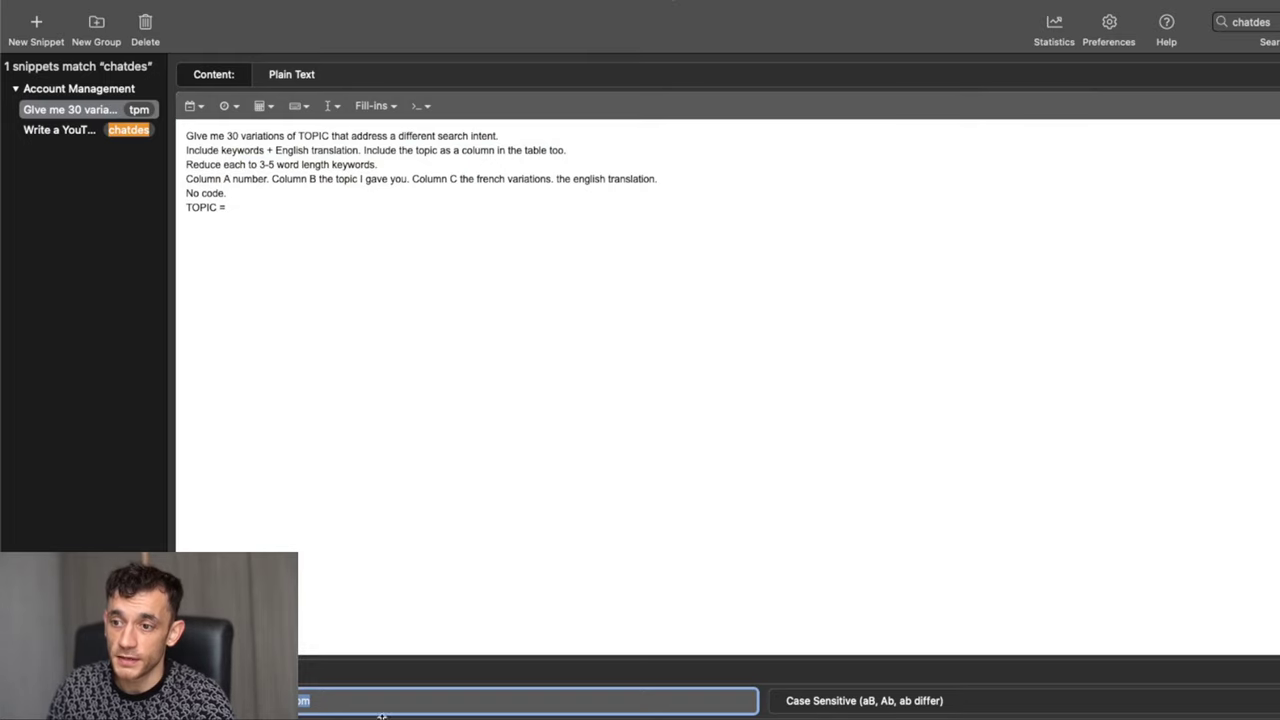
left_click(378, 408)
left_click_drag(189, 127, 350, 316)
left_click(350, 316)
left_click_drag(237, 206, 134, 200)
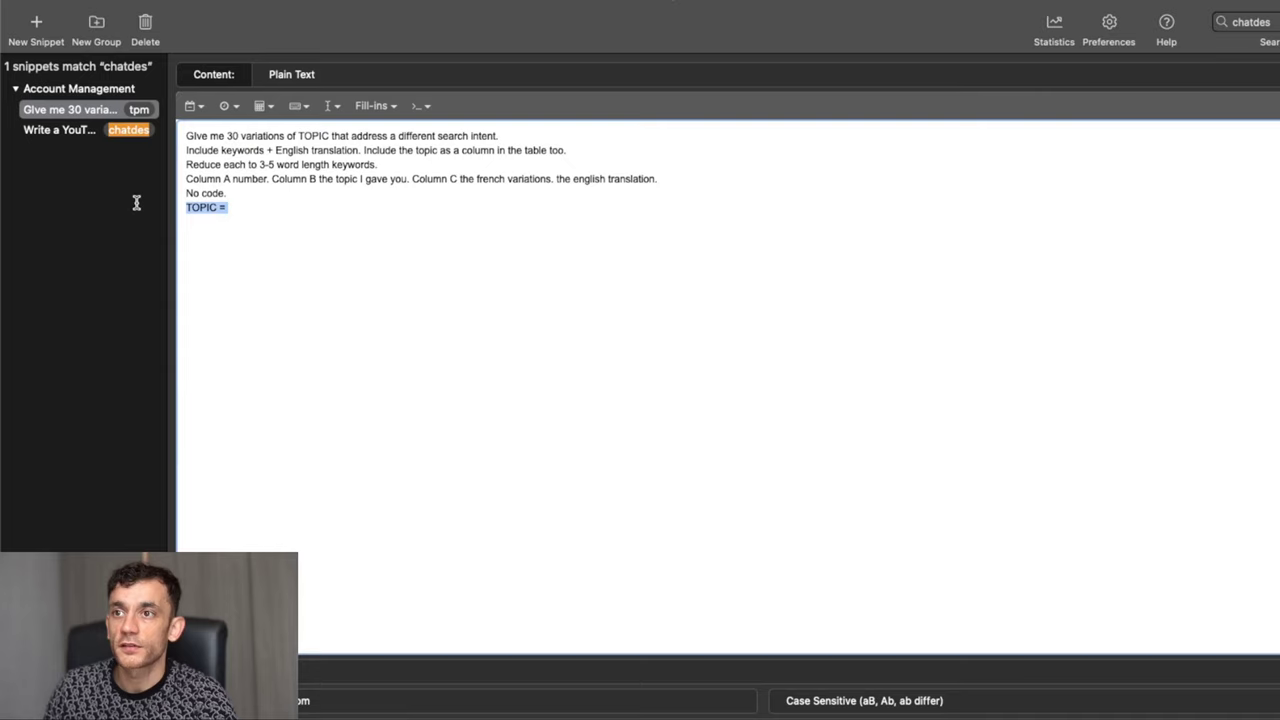
left_click(264, 266)
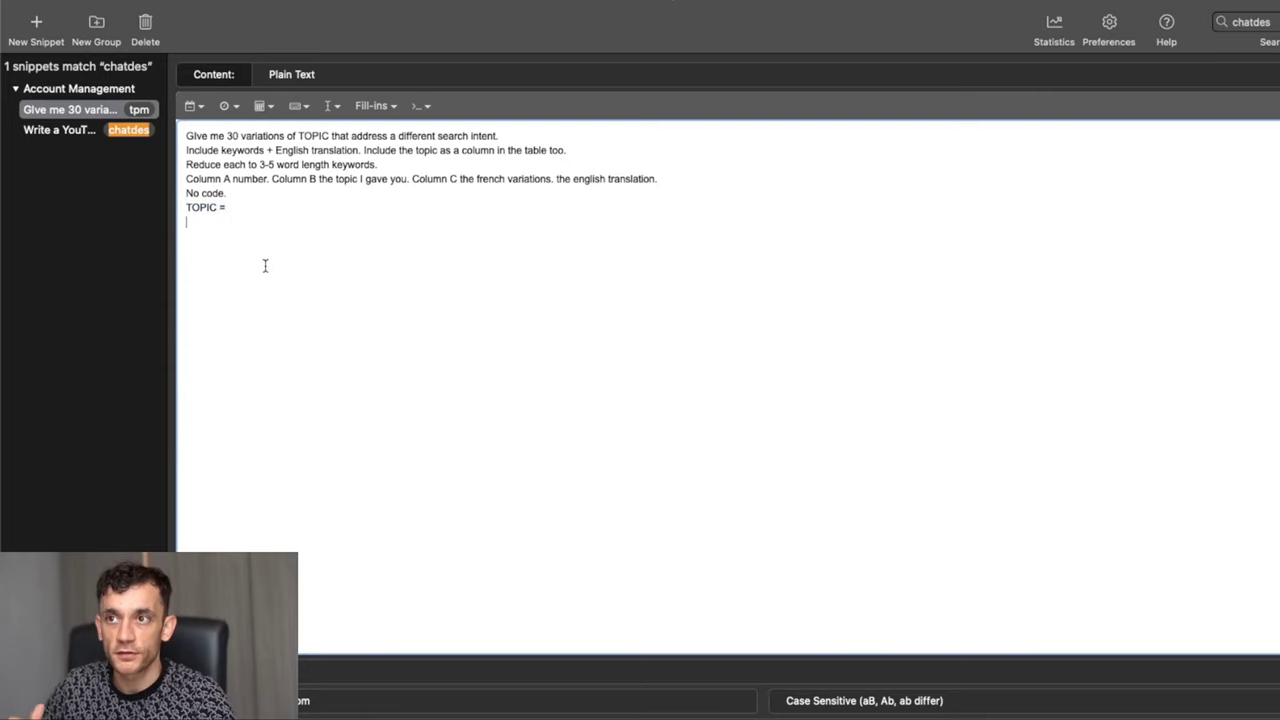
key("super+a")
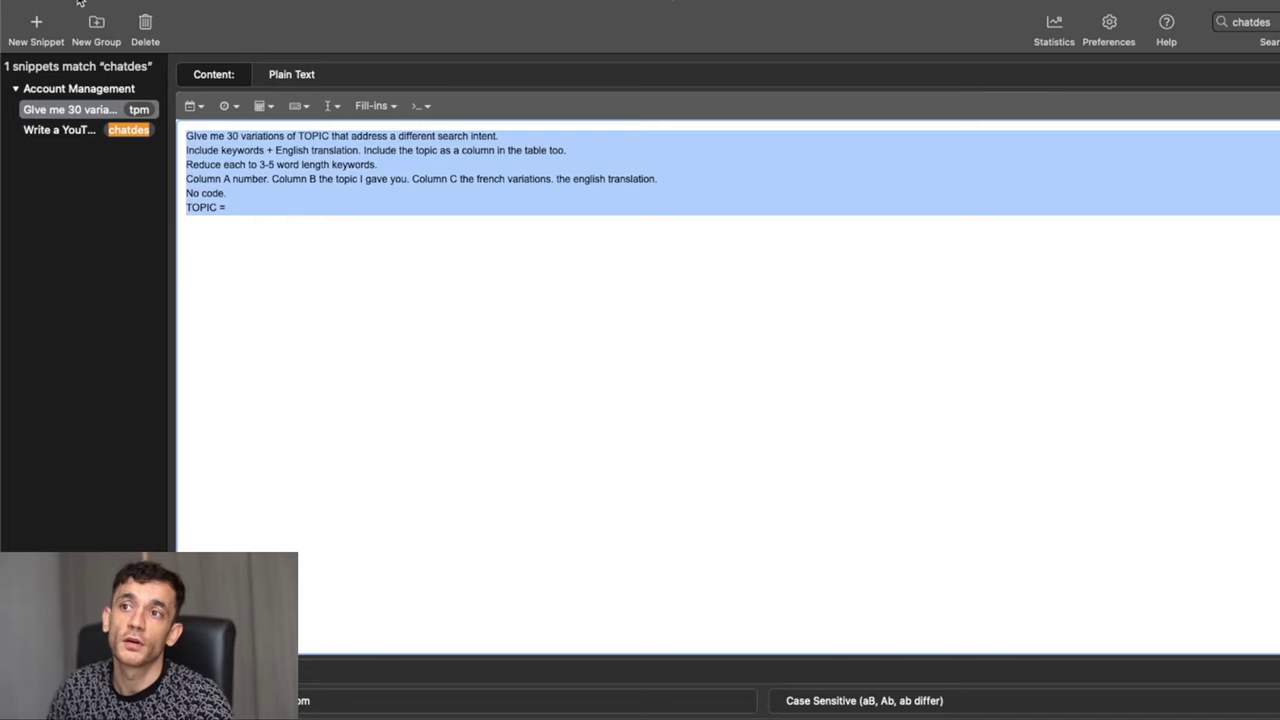
left_click(492, 331)
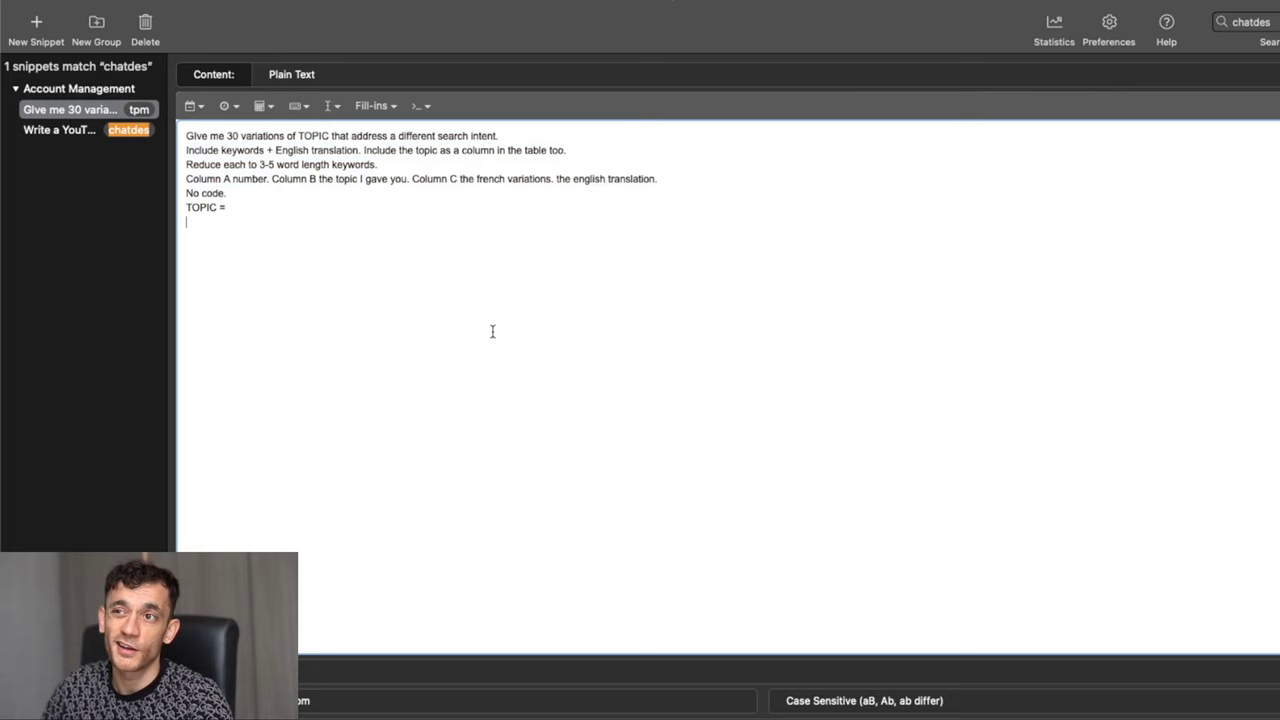
Step: Check the model used for the Uccelli: Topic in Italian chat in ChatGPT and look through the conversation
key("super+Tab")
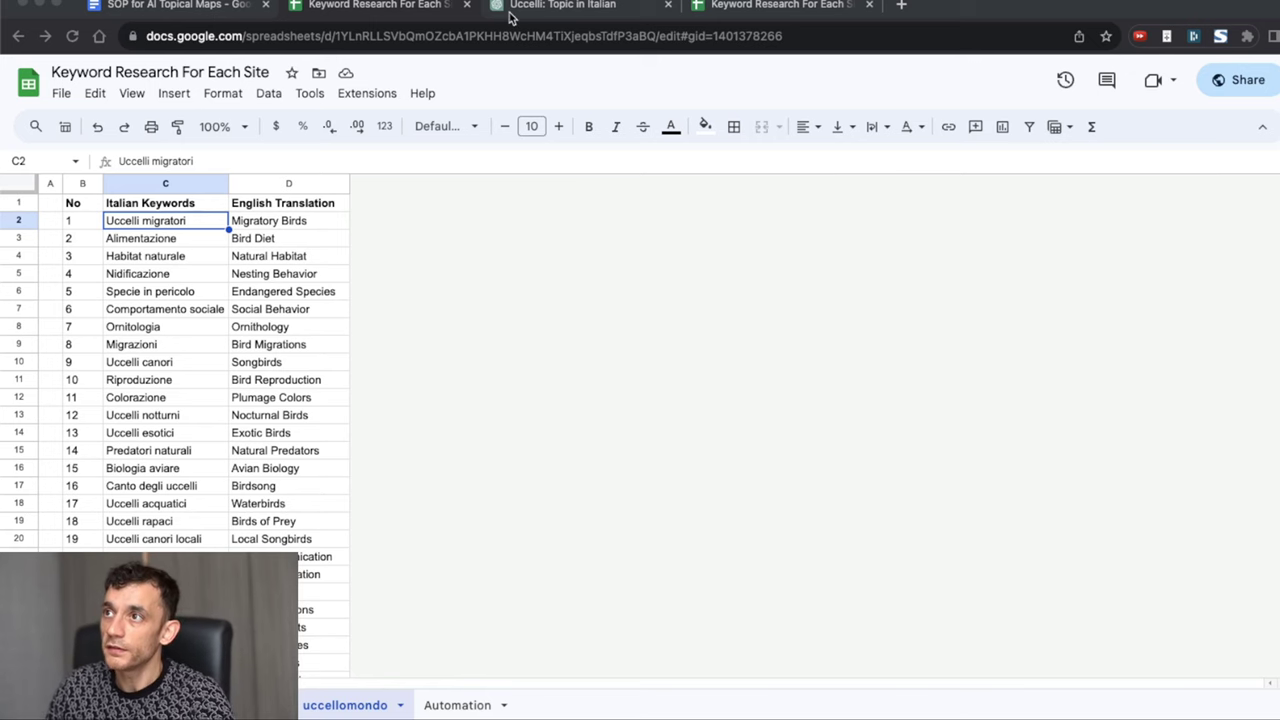
left_click(514, 8)
scroll(589, 188, "up", 5)
scroll(589, 188, "up", 3)
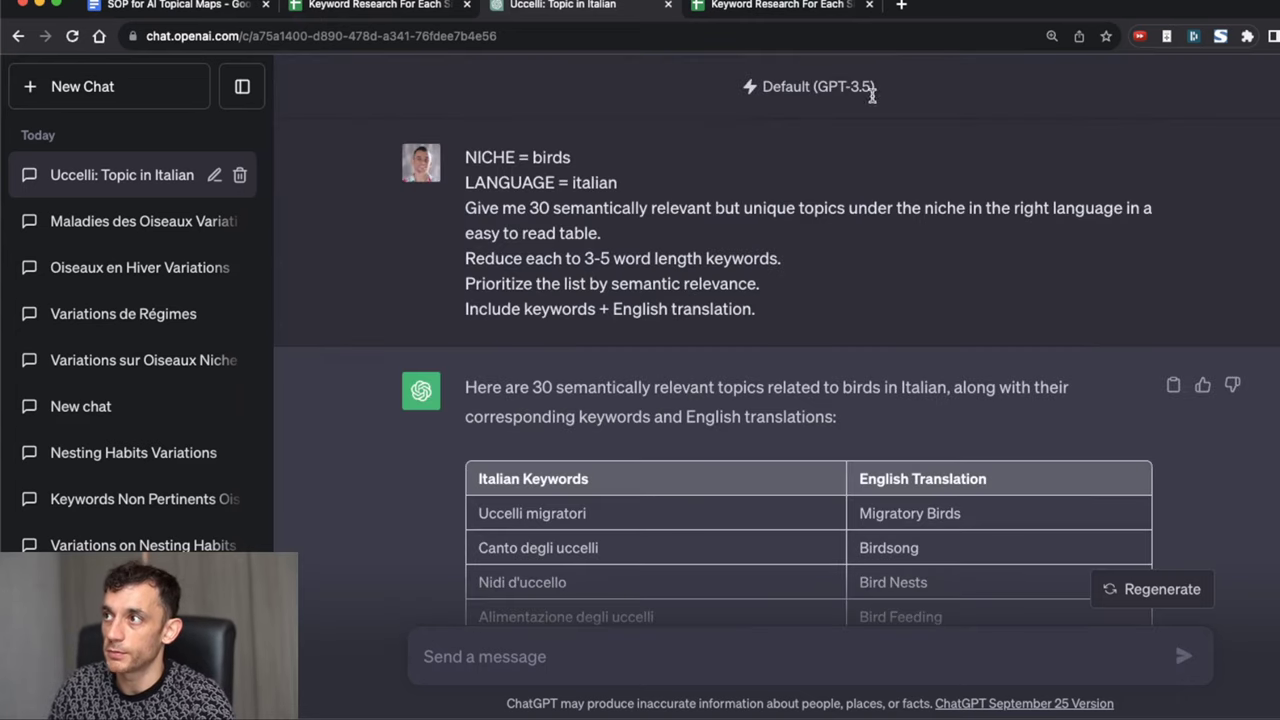
left_click_drag(880, 96, 741, 92)
scroll(766, 357, "down", 15)
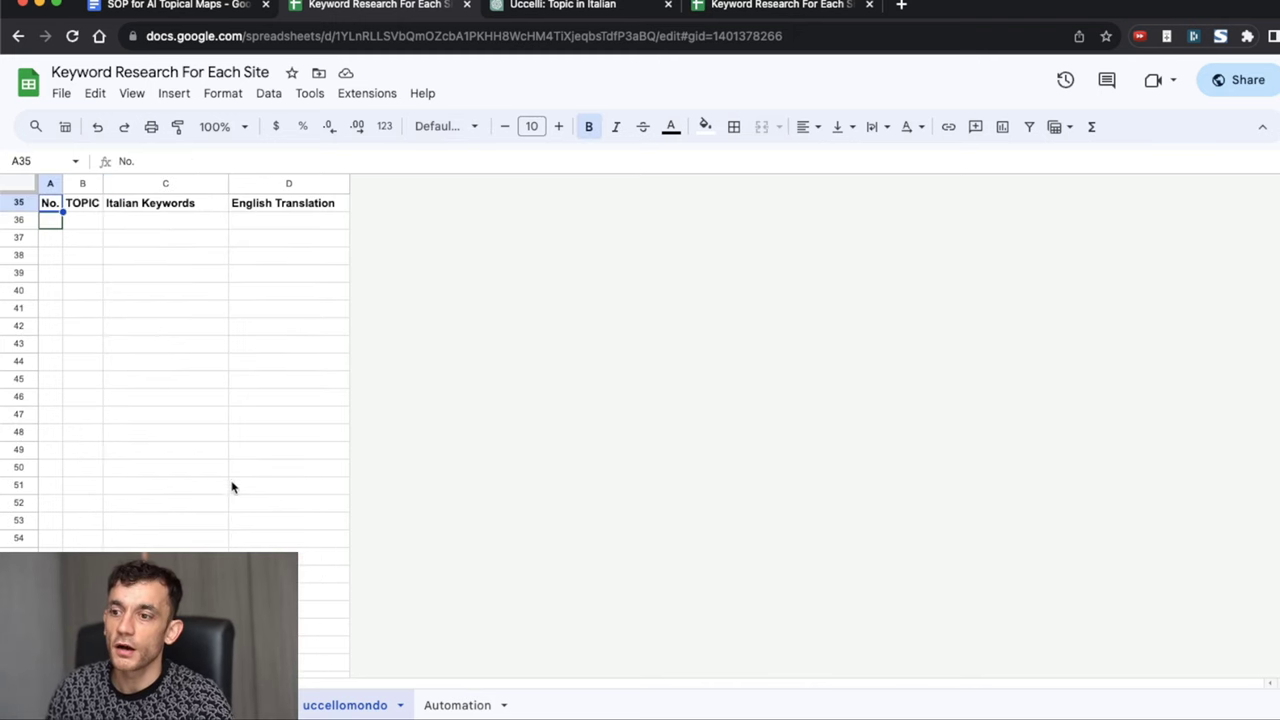
Step: Go back over the Italian keyword list in the uccellomondo sheet and select Ornitologia in C8
scroll(231, 486, "up", 10)
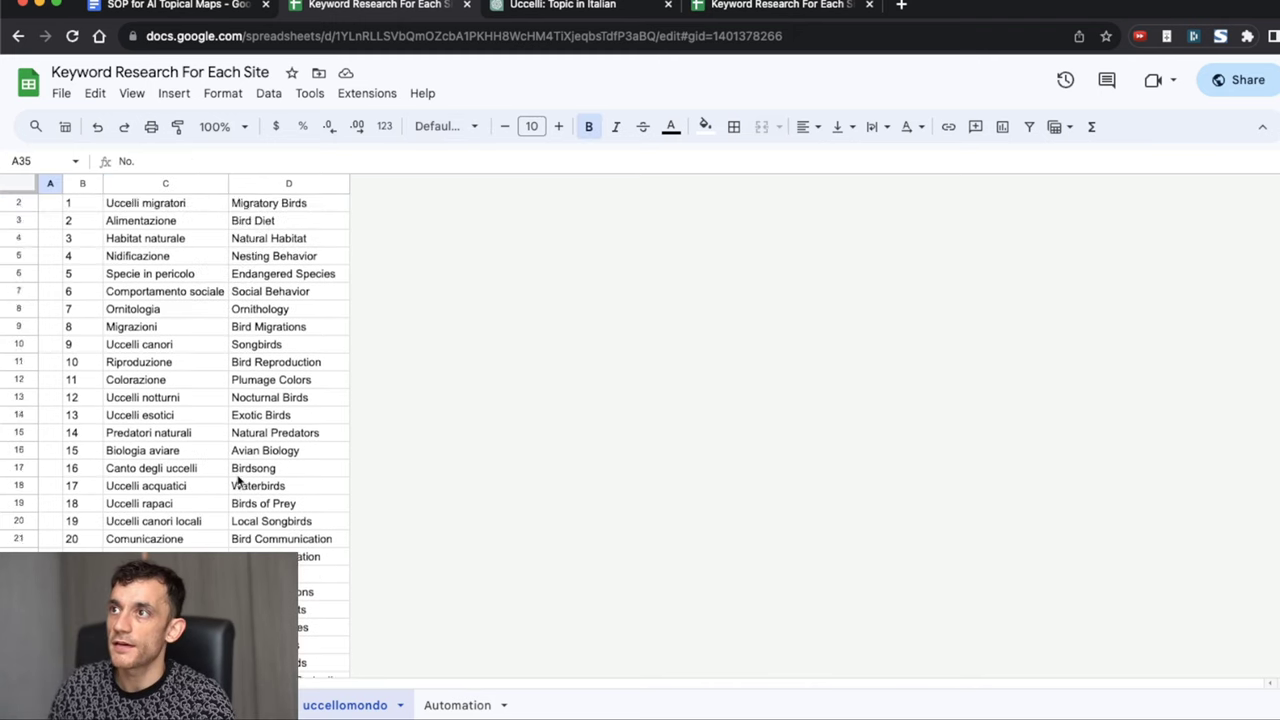
scroll(237, 481, "up", 1)
left_click(145, 327)
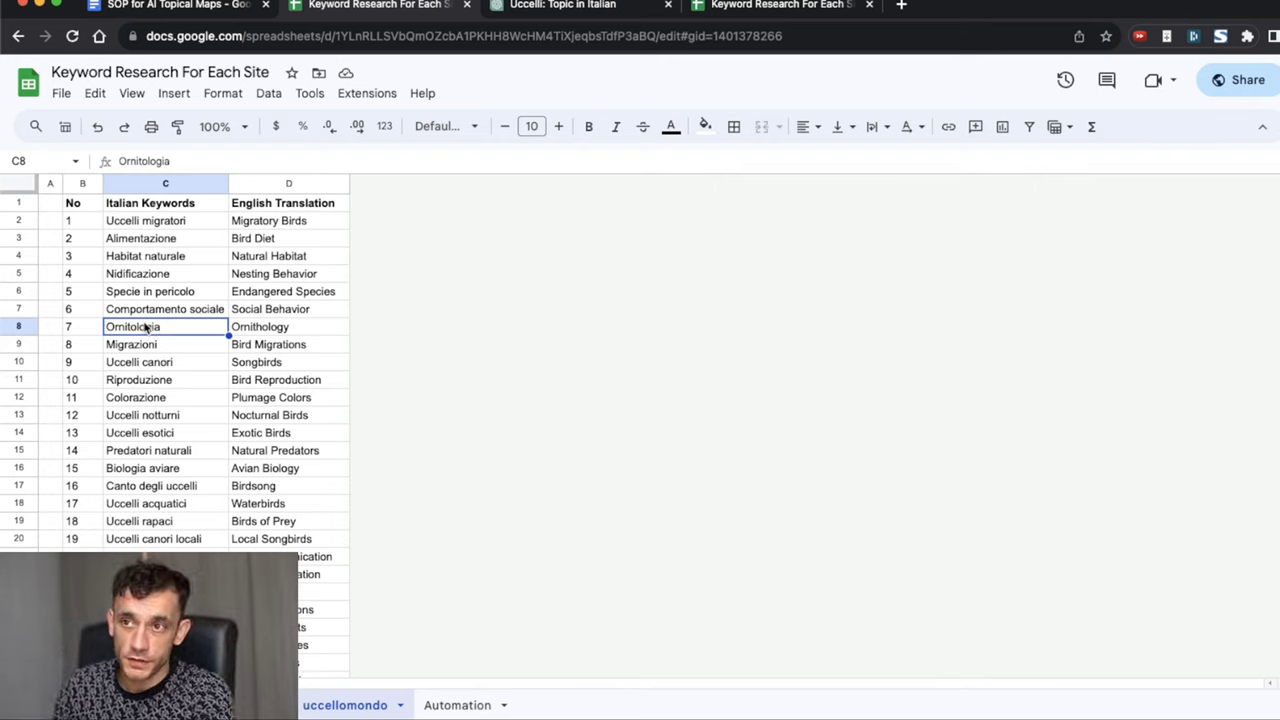
Step: Open the sheet with the French bird keywords and look through its main topics and the variations grouped beneath them
left_click(153, 220)
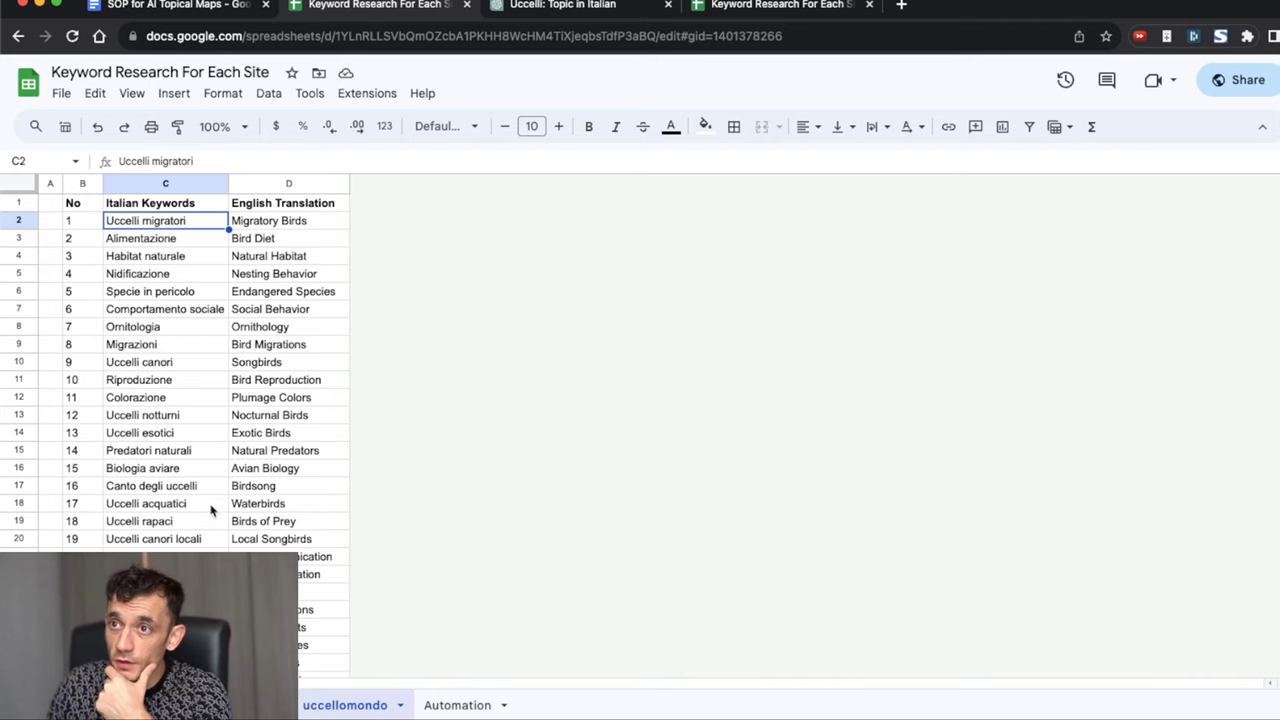
left_click(240, 705)
scroll(268, 406, "down", 6)
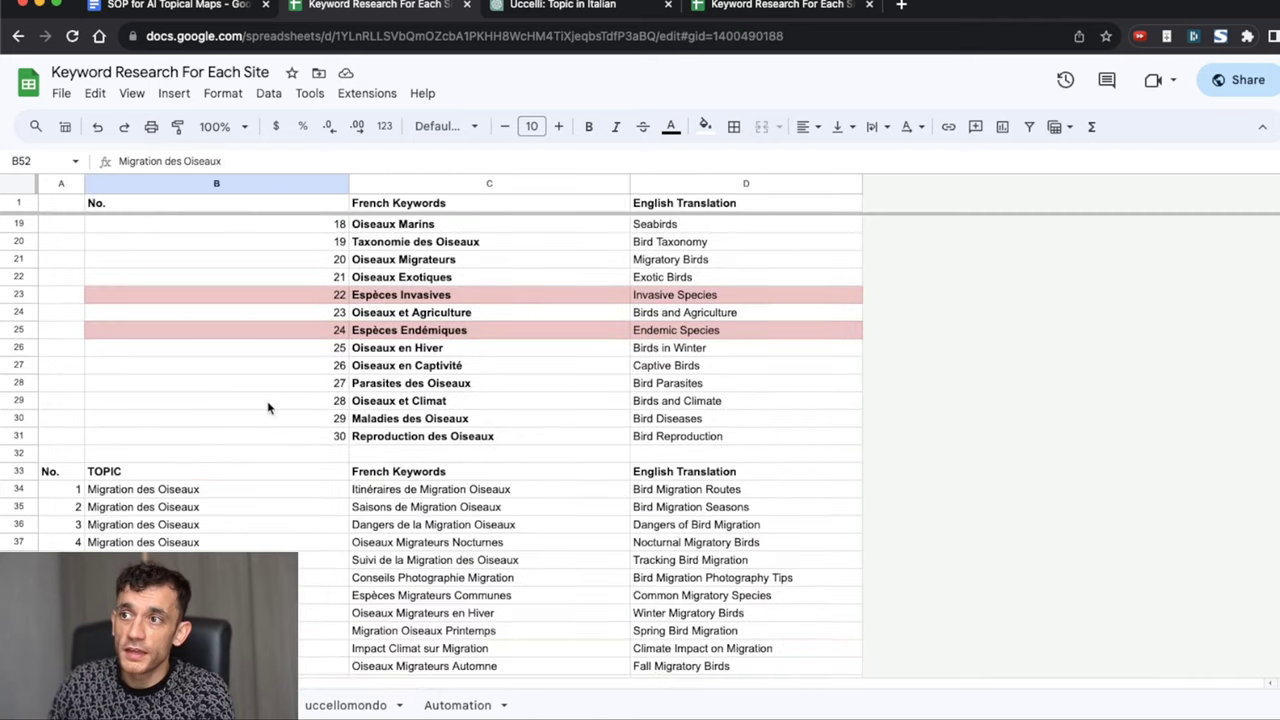
scroll(276, 432, "down", 2)
left_click(440, 510)
scroll(440, 513, "down", 8)
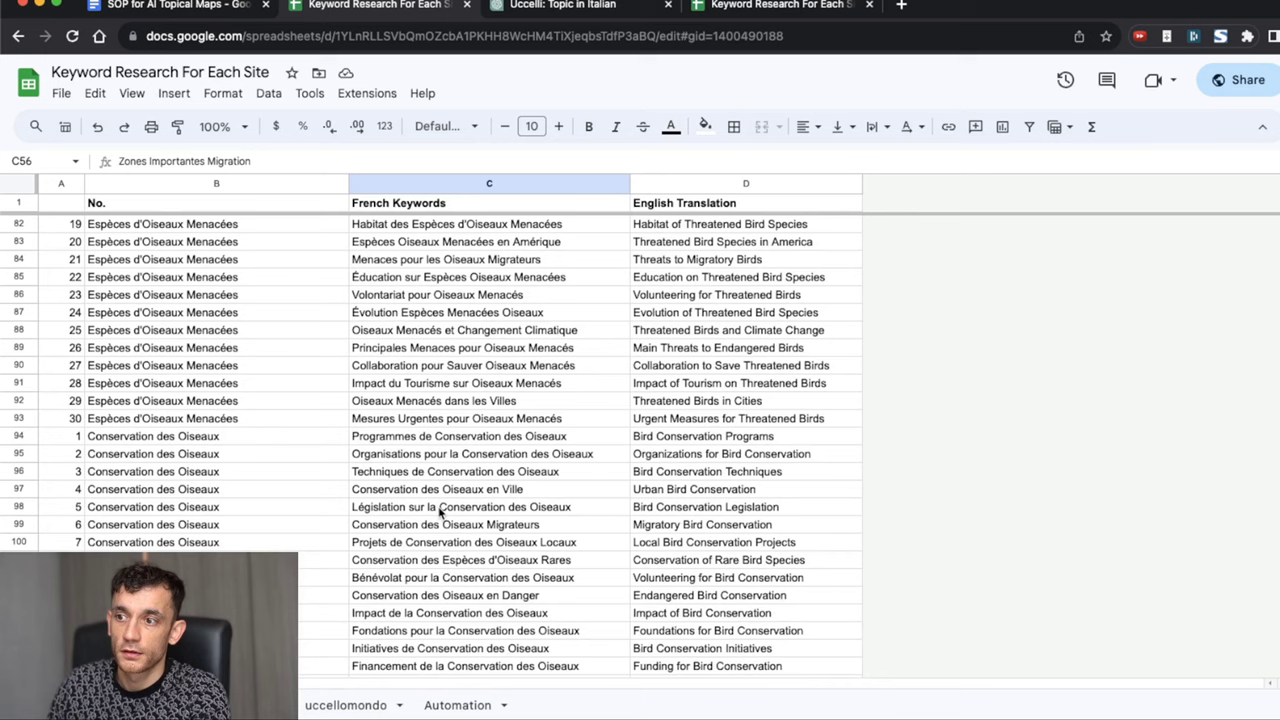
scroll(440, 512, "down", 1)
scroll(437, 510, "down", 14)
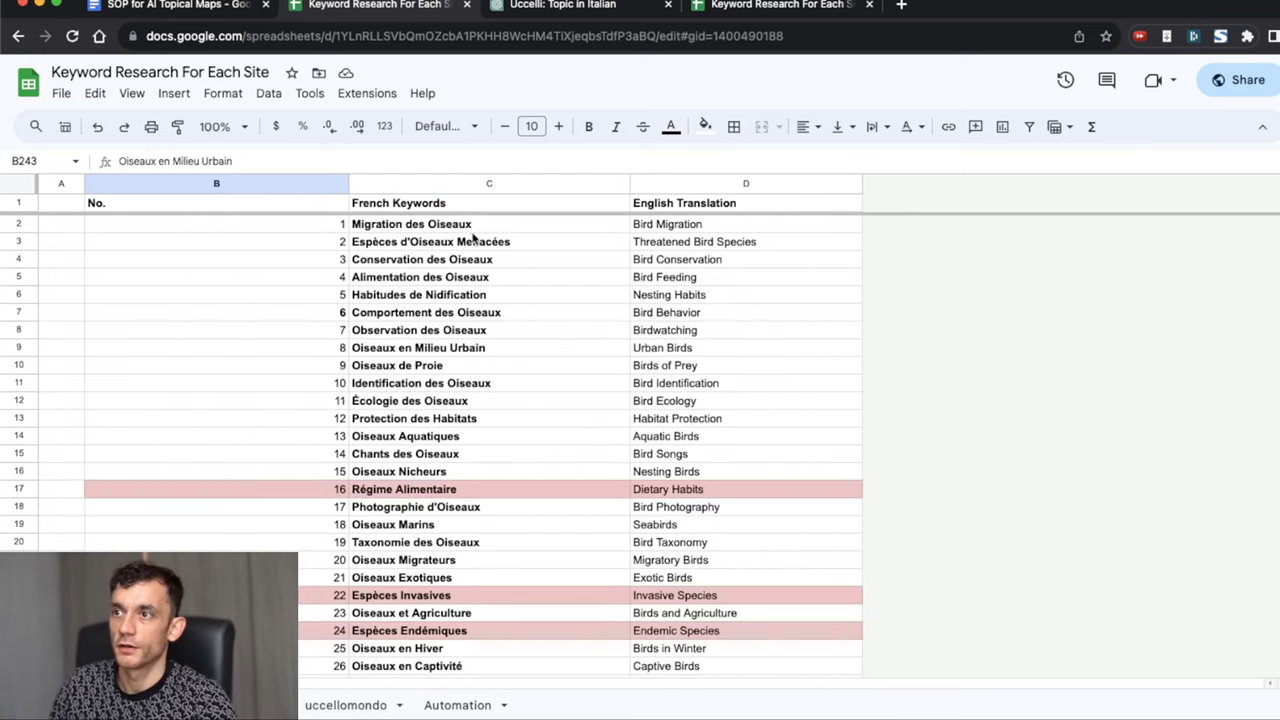
Step: Compare the main French topic Migration des Oiseaux with its own block of variations and the topic blocks that follow it
left_click(466, 230)
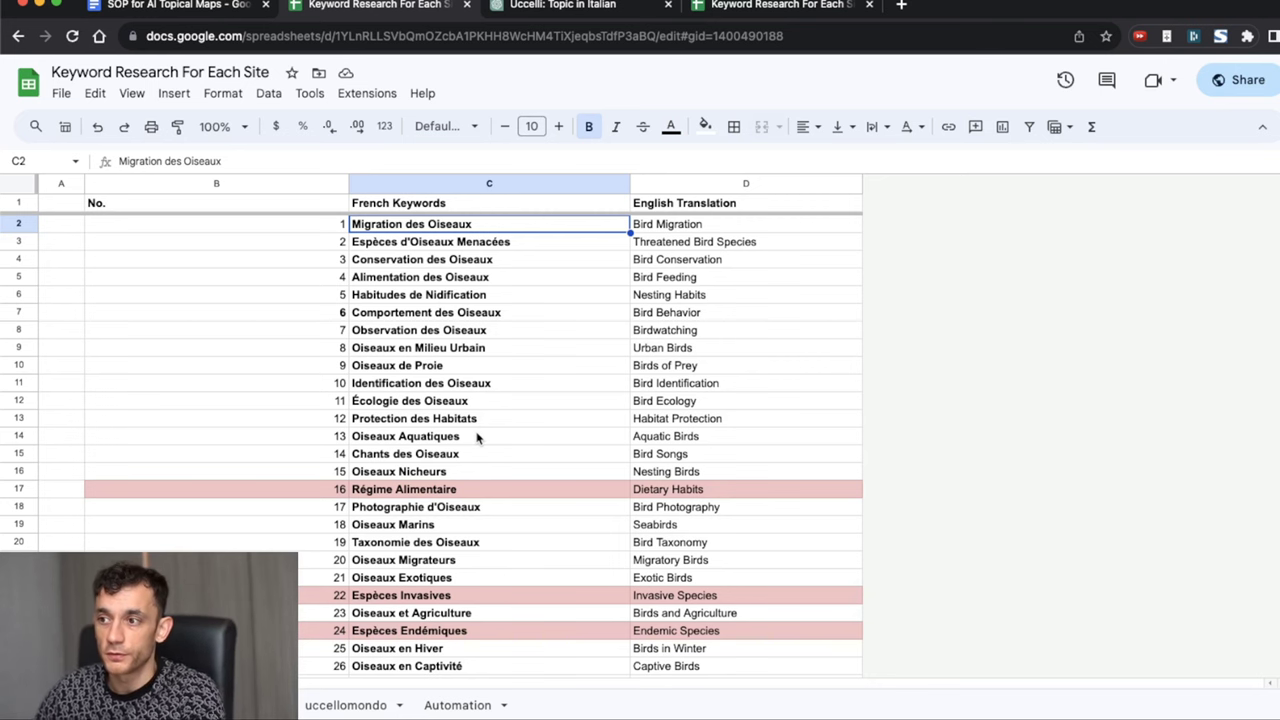
scroll(568, 400, "down", 6)
left_click(263, 393)
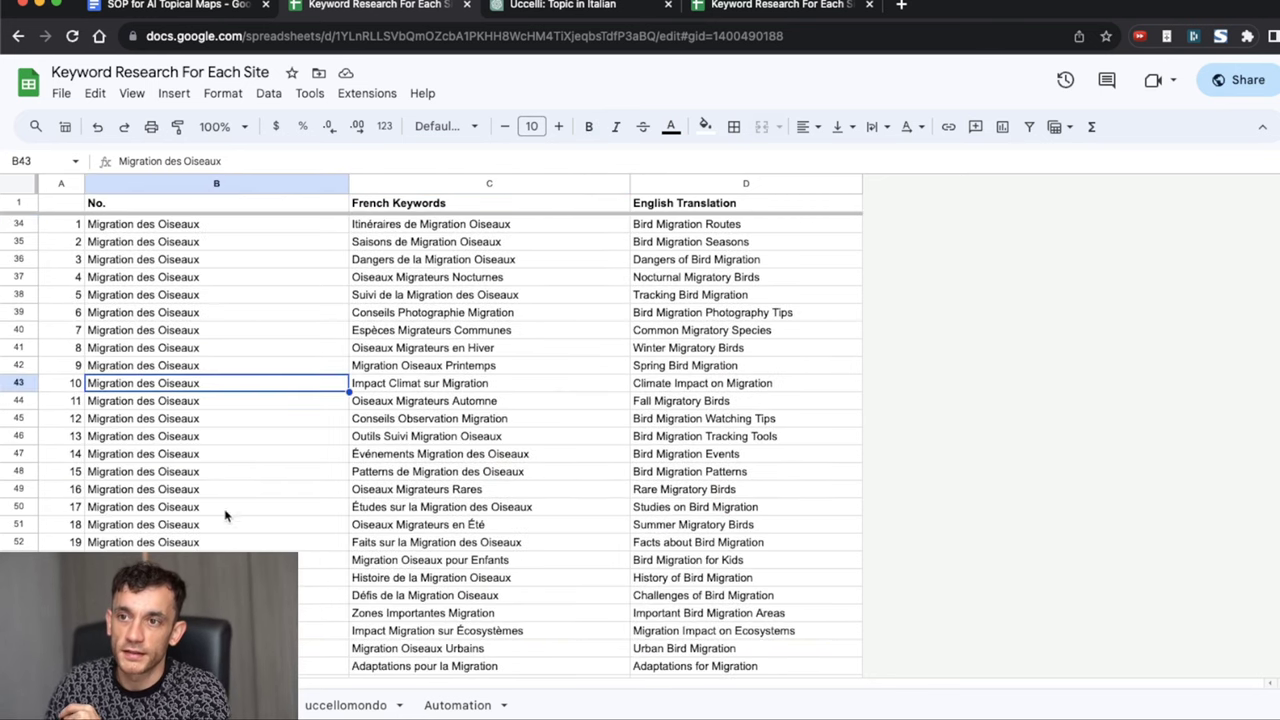
scroll(225, 515, "down", 6)
left_click(223, 534)
scroll(223, 534, "up", 1)
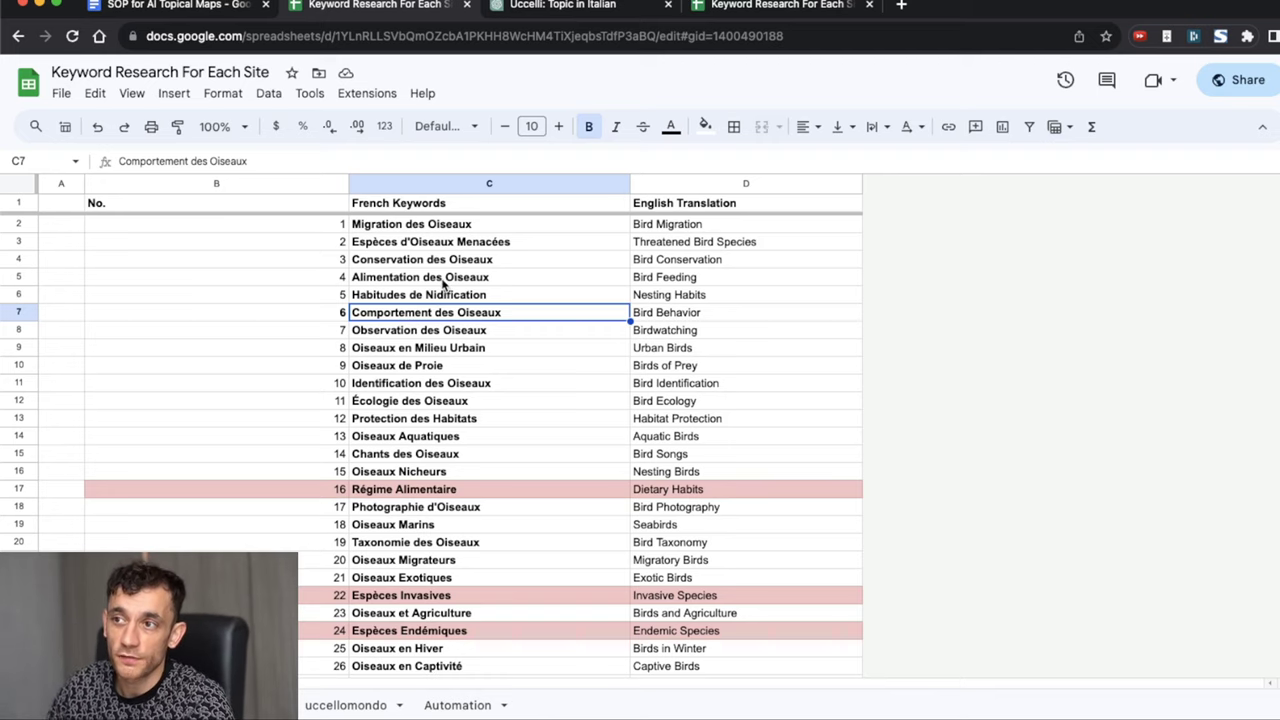
Step: Check the overview sheet of sites, languages and niches, and return to the empty variations table in the uccellomondo sheet
left_click(140, 705)
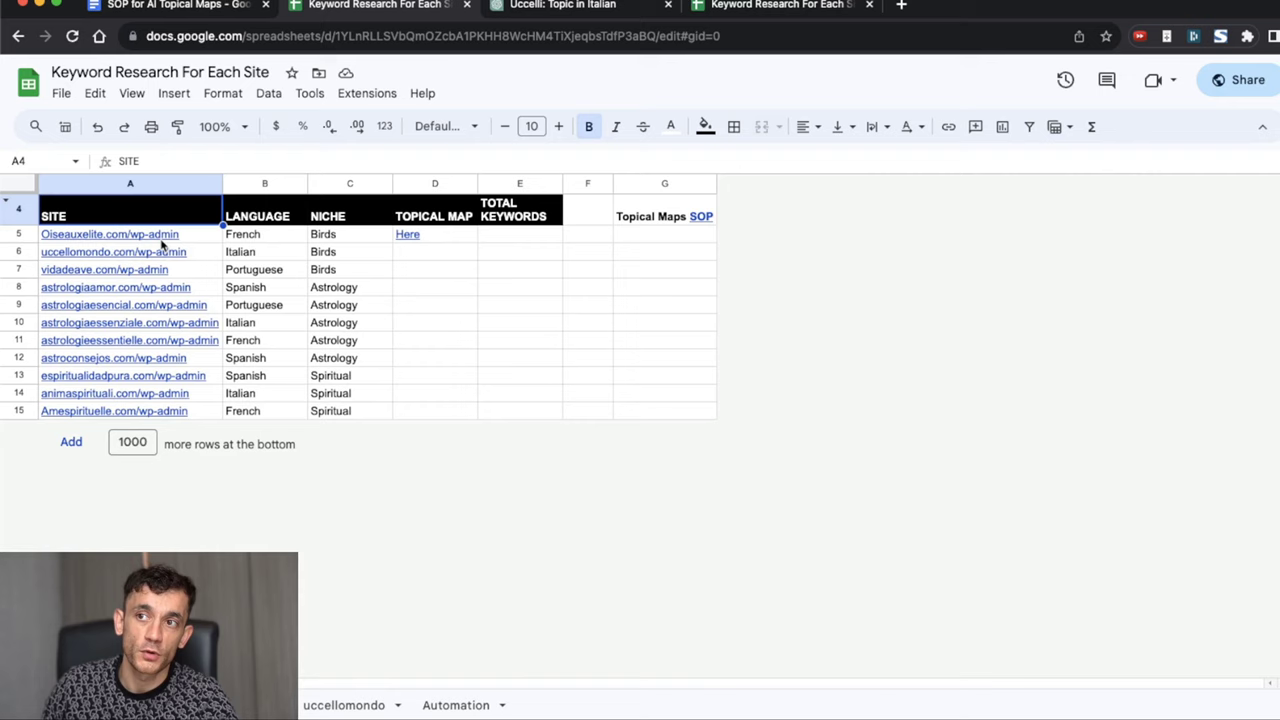
mouse_move(162, 244)
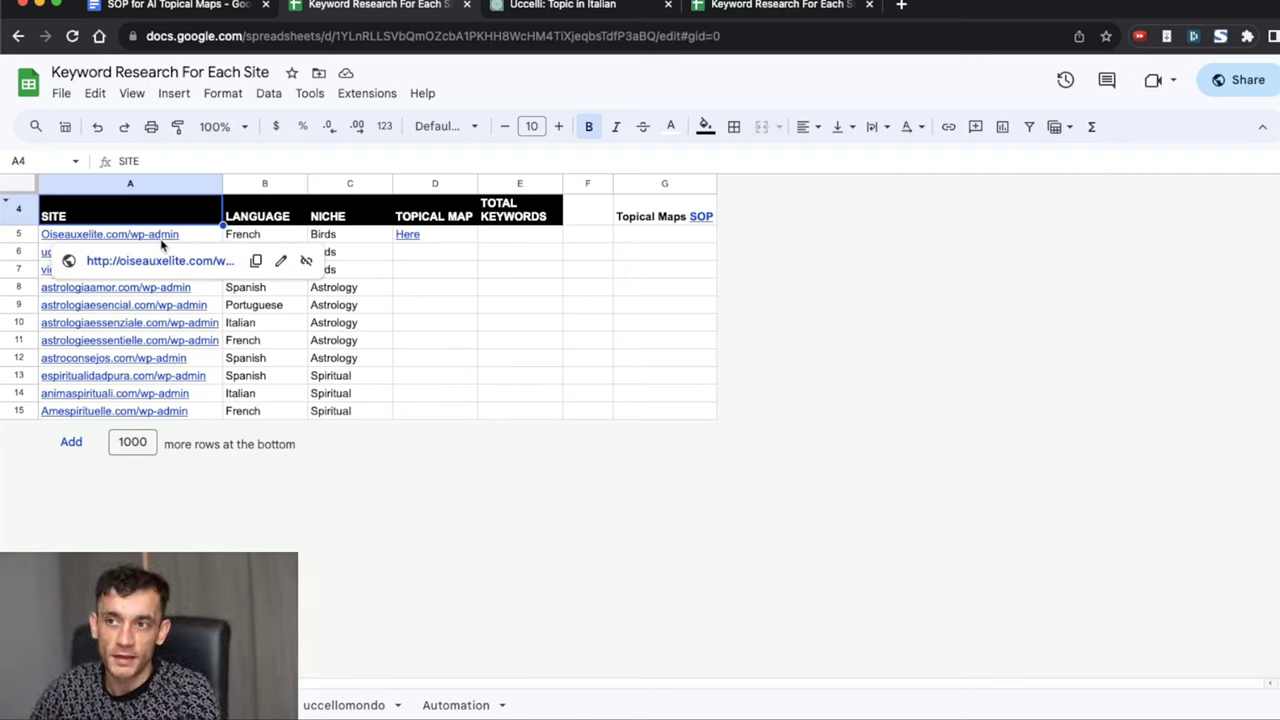
key("ctrl+shift+Page_Down")
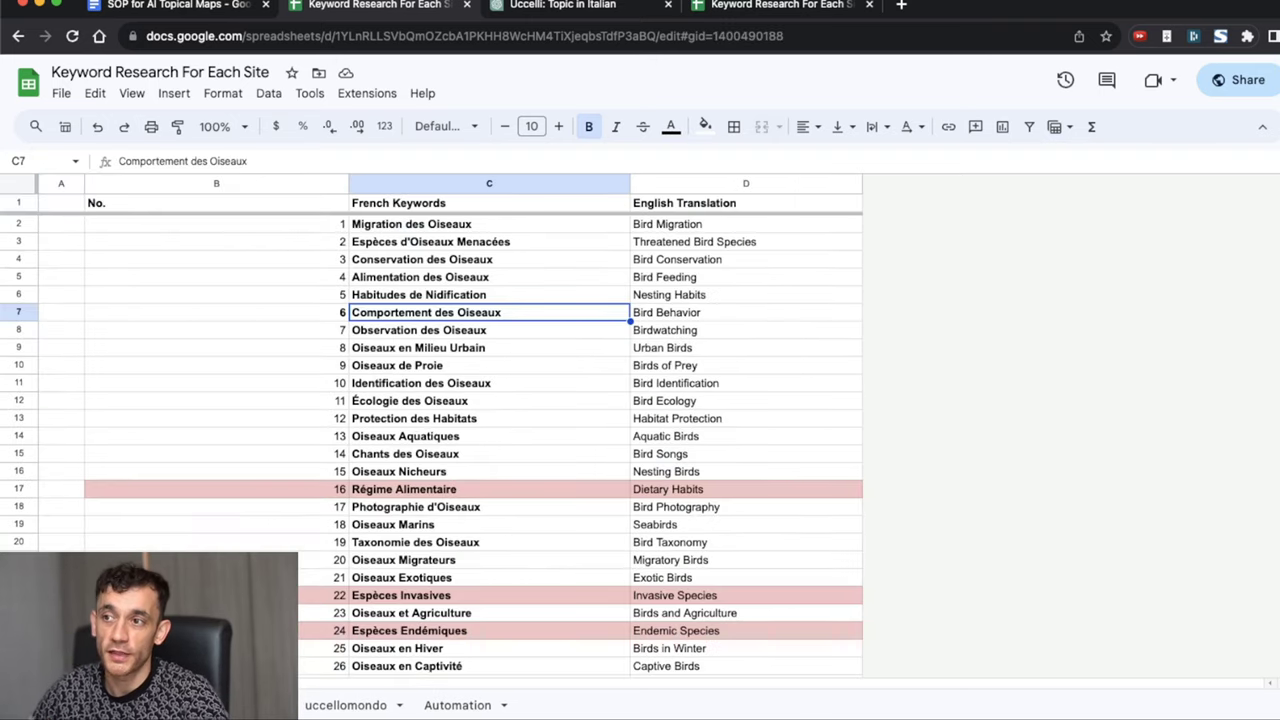
key("ctrl+shift+Page_Down")
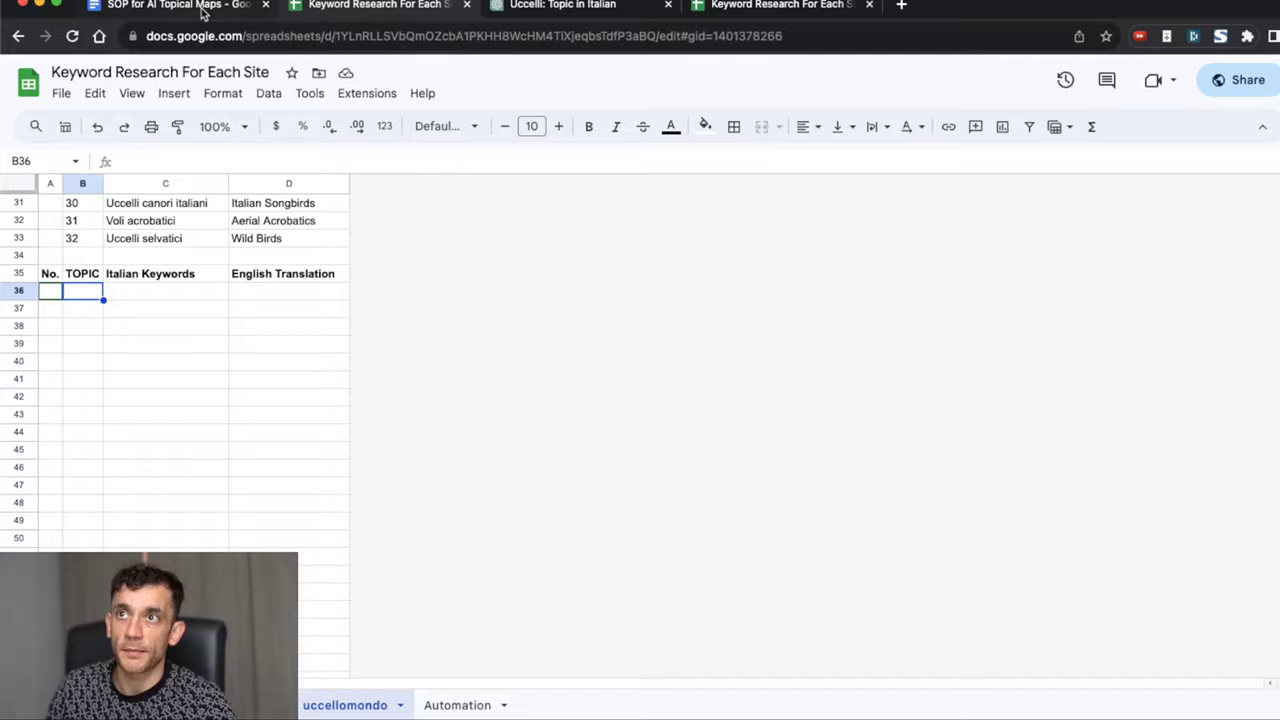
Step: Bring up a Google stopwatch and go back to the uccellomondo sheet to select the whole Italian Keywords column
scroll(295, 356, "up", 10)
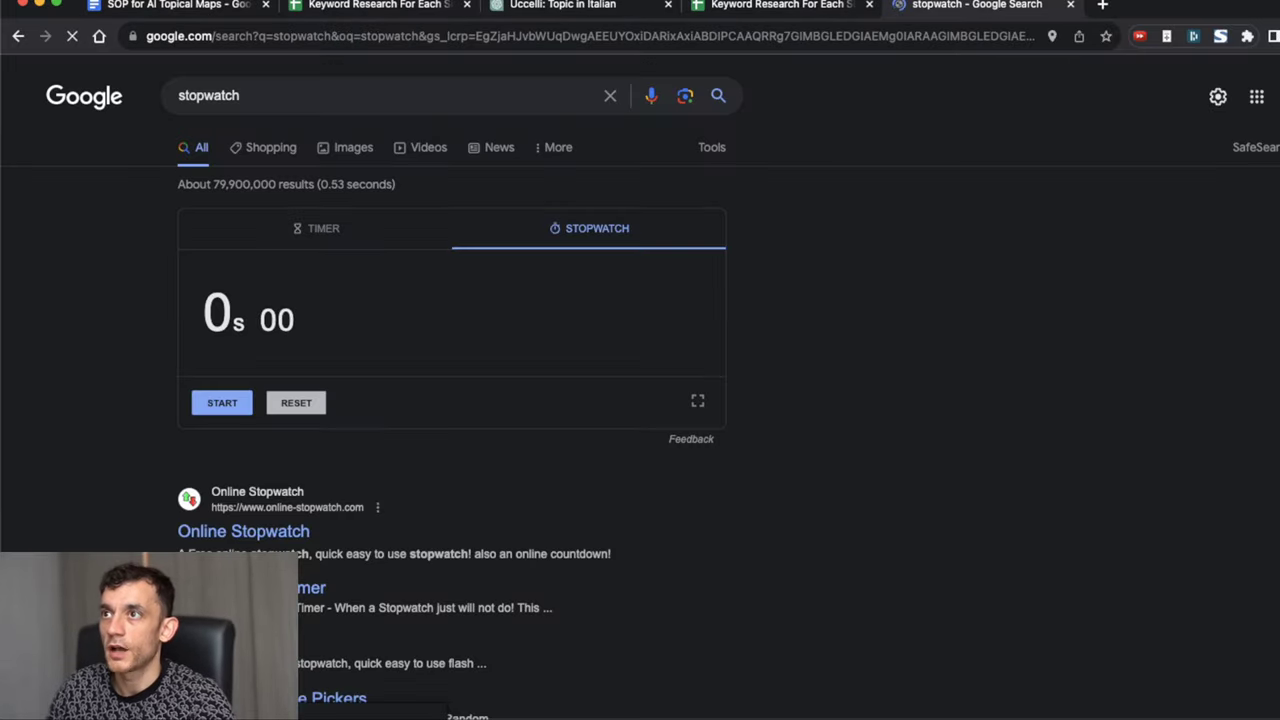
left_click(417, 4)
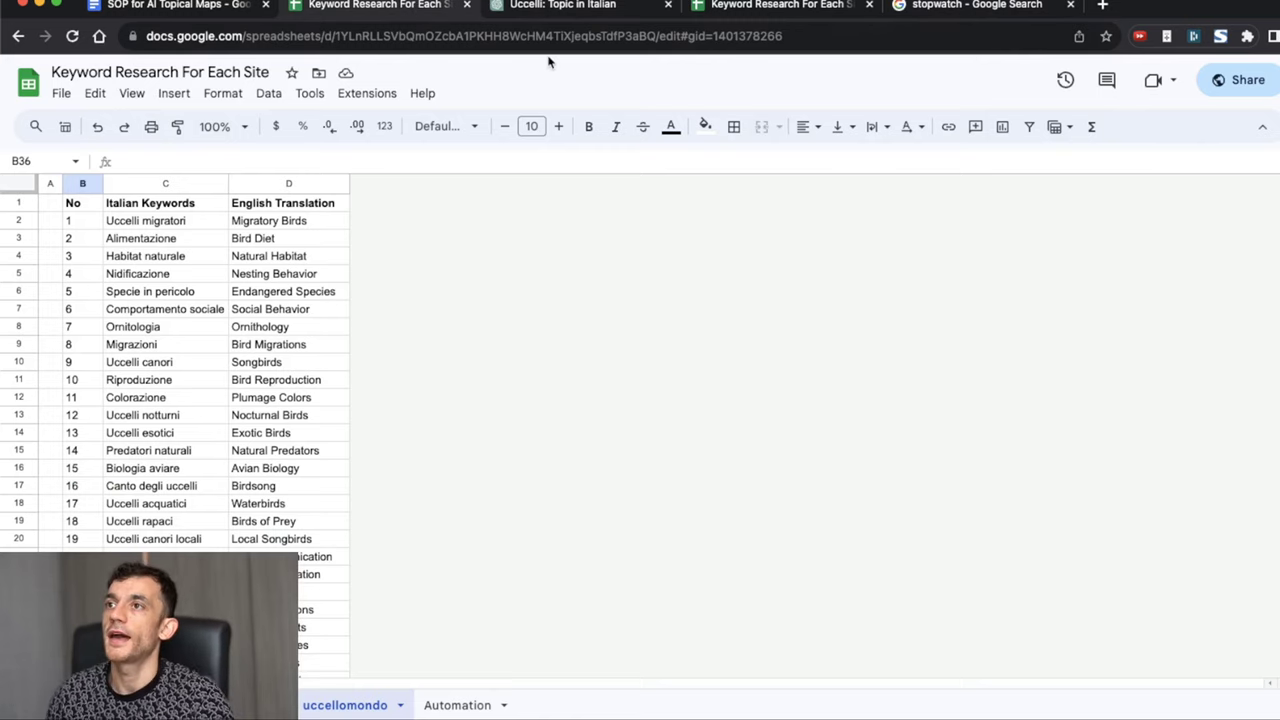
left_click(131, 226)
left_click(143, 183)
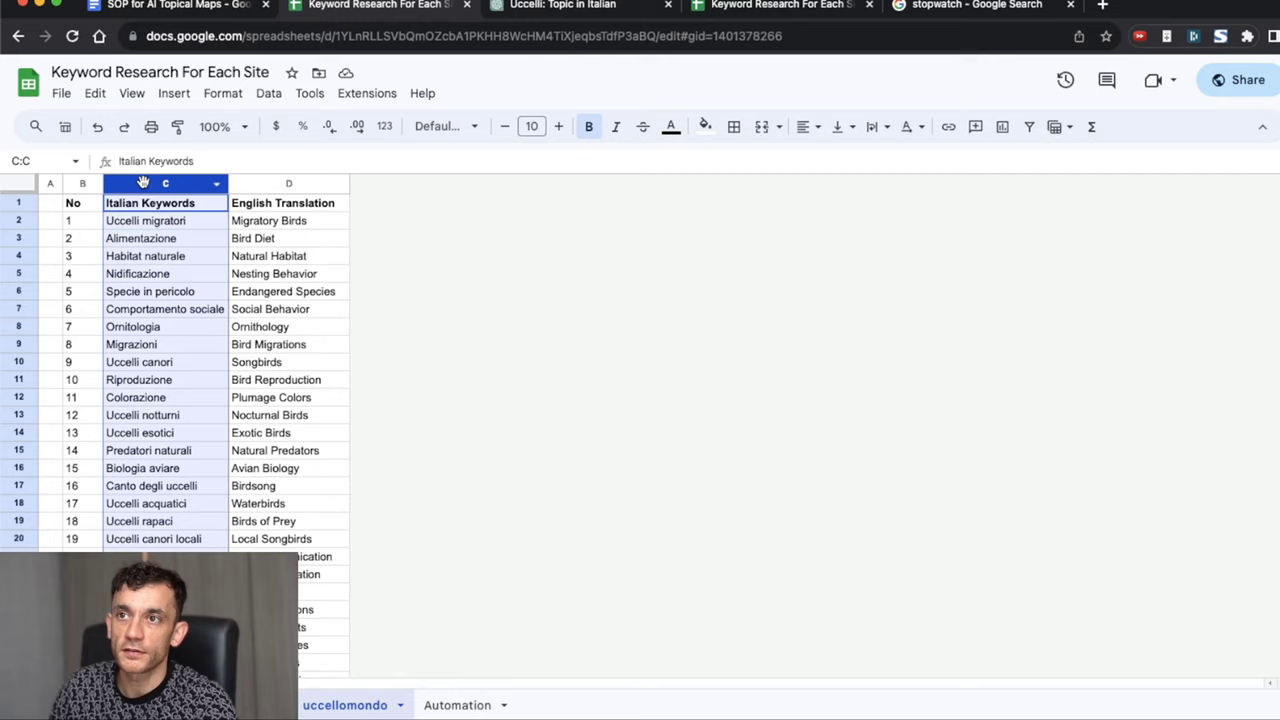
Step: Review the ChatGPT conversation and the empty cells A36, B36 and C36 of the variations table in the second copy of the spreadsheet
left_click(524, 20)
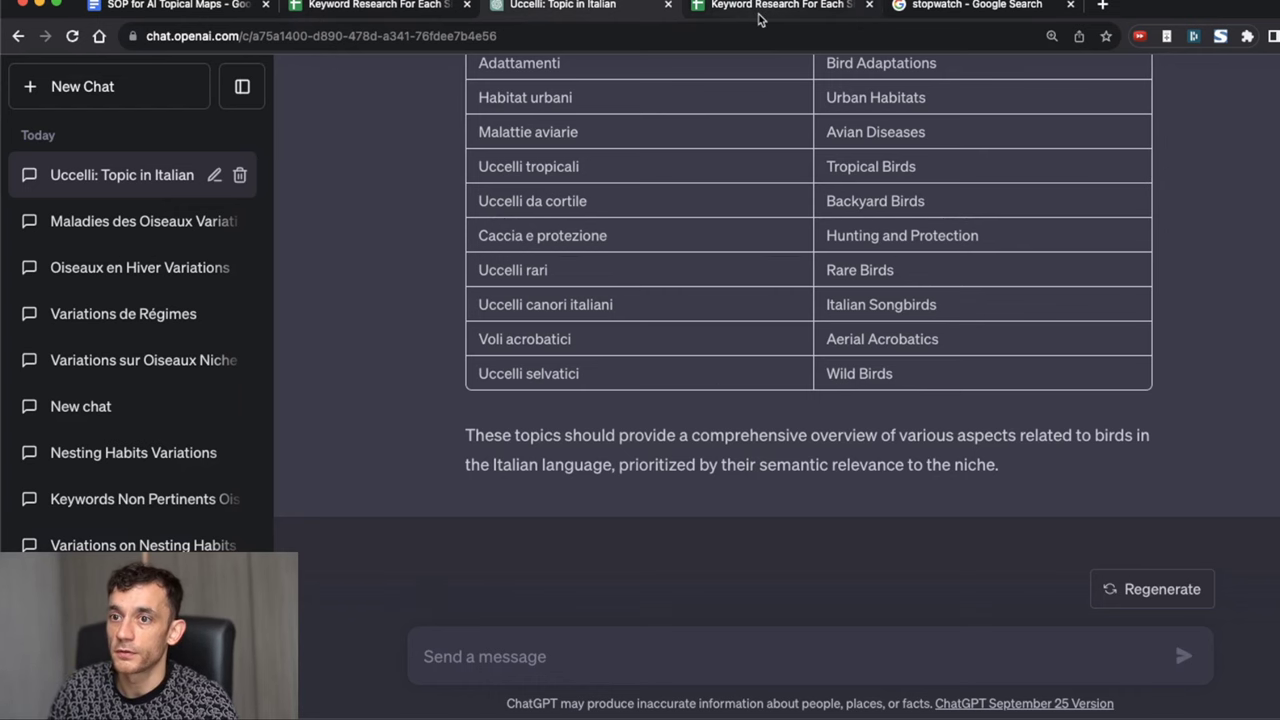
left_click(760, 20)
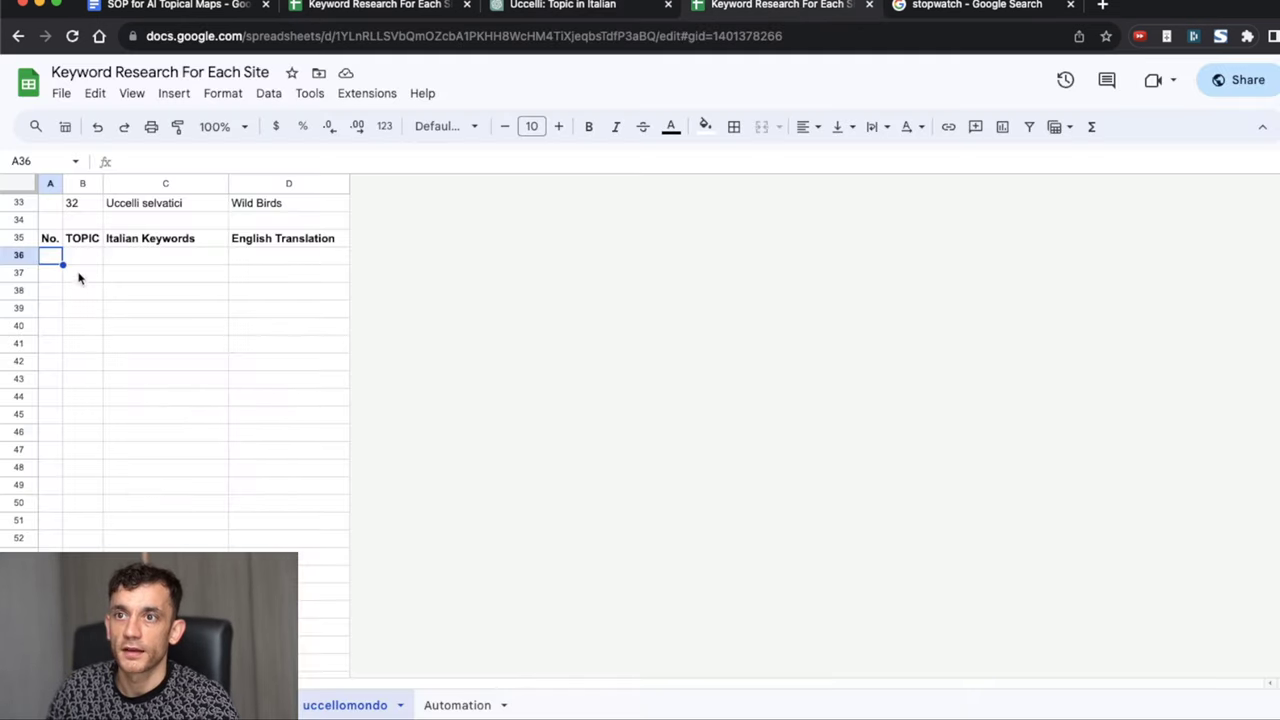
left_click(80, 262)
left_click(56, 254)
left_click(83, 256)
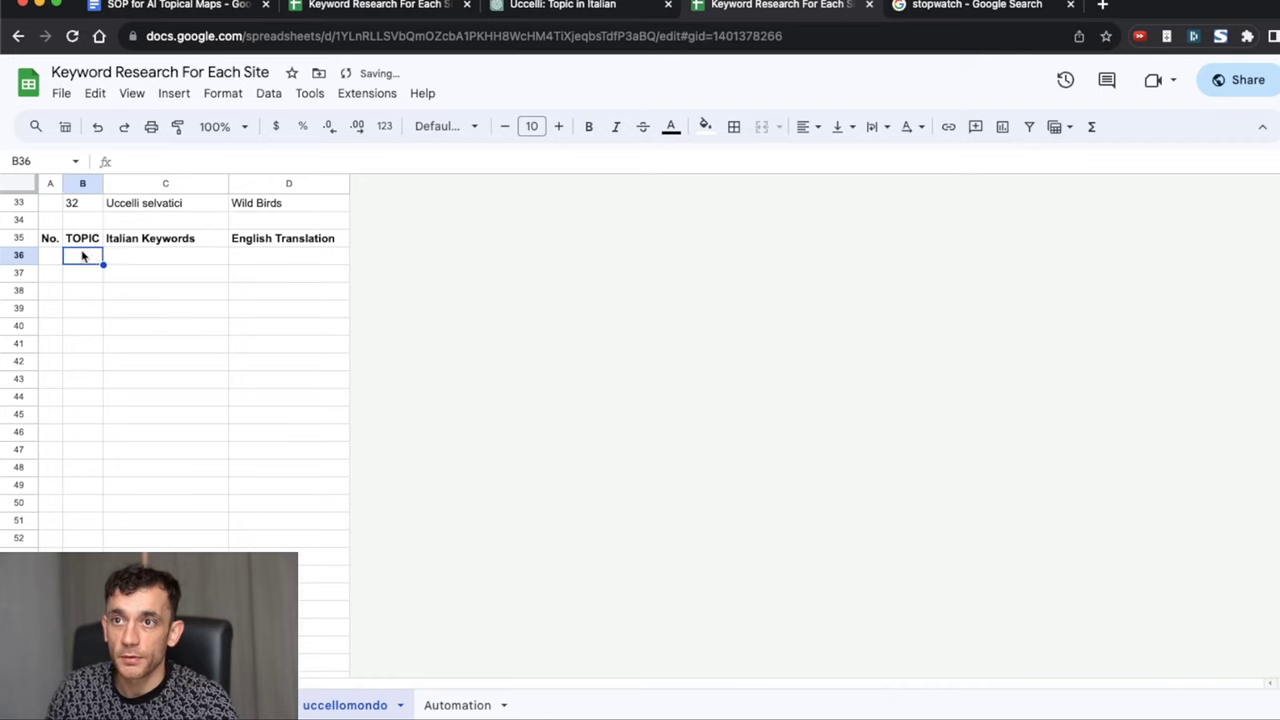
left_click(141, 259)
left_click(134, 292)
left_click(161, 258)
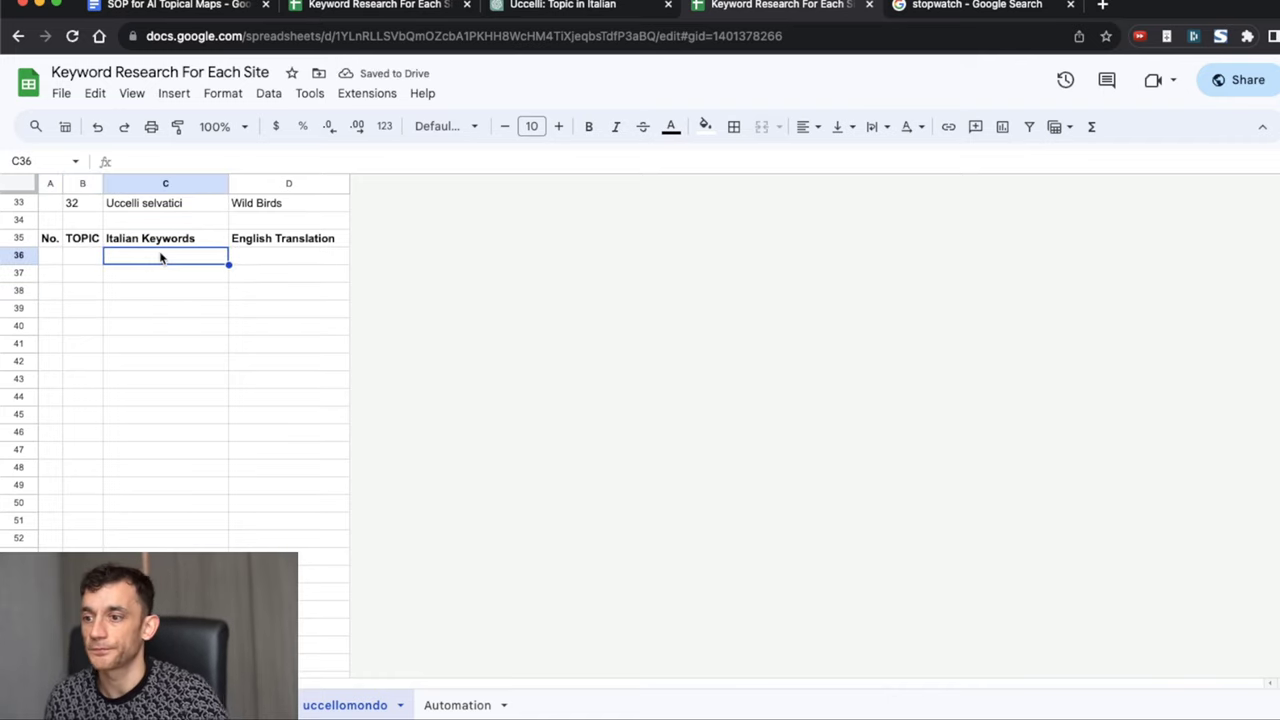
left_click(369, 6)
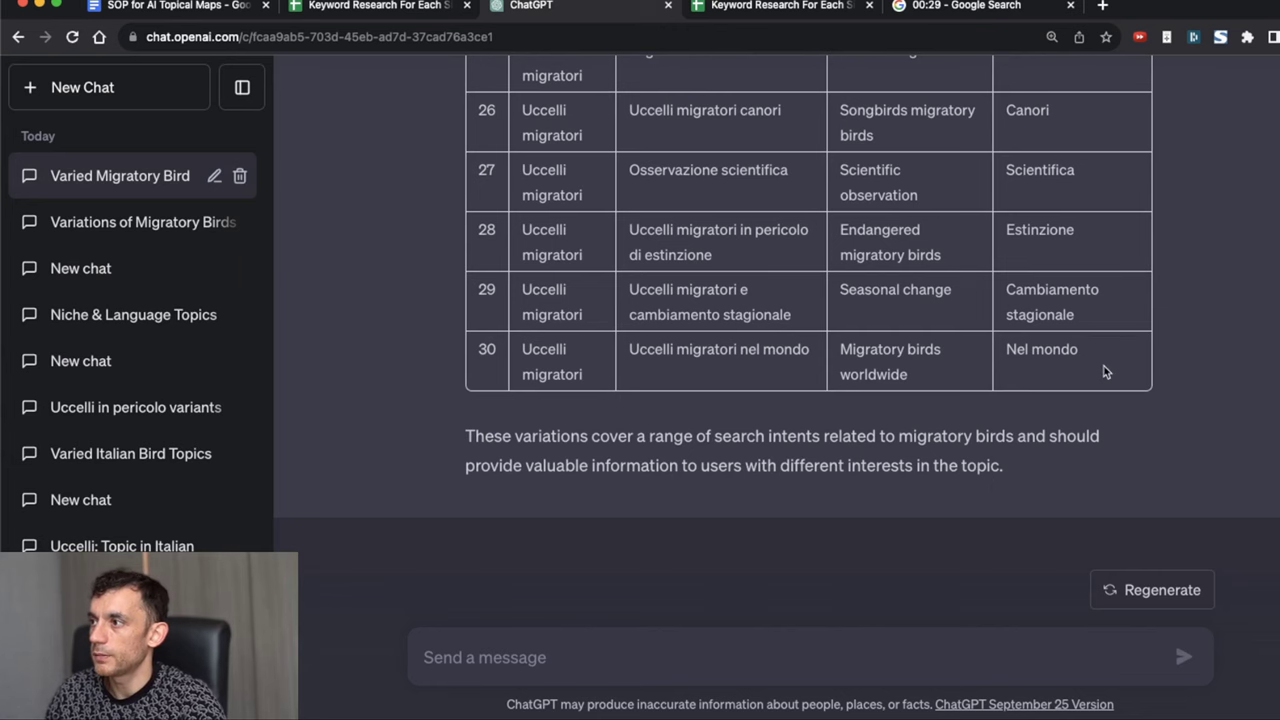
Step: Copy the ChatGPT table of 30 Uccelli migratori variations and paste it under the variations header in the uccellomondo sheet
left_click_drag(1104, 371, 1170, 326)
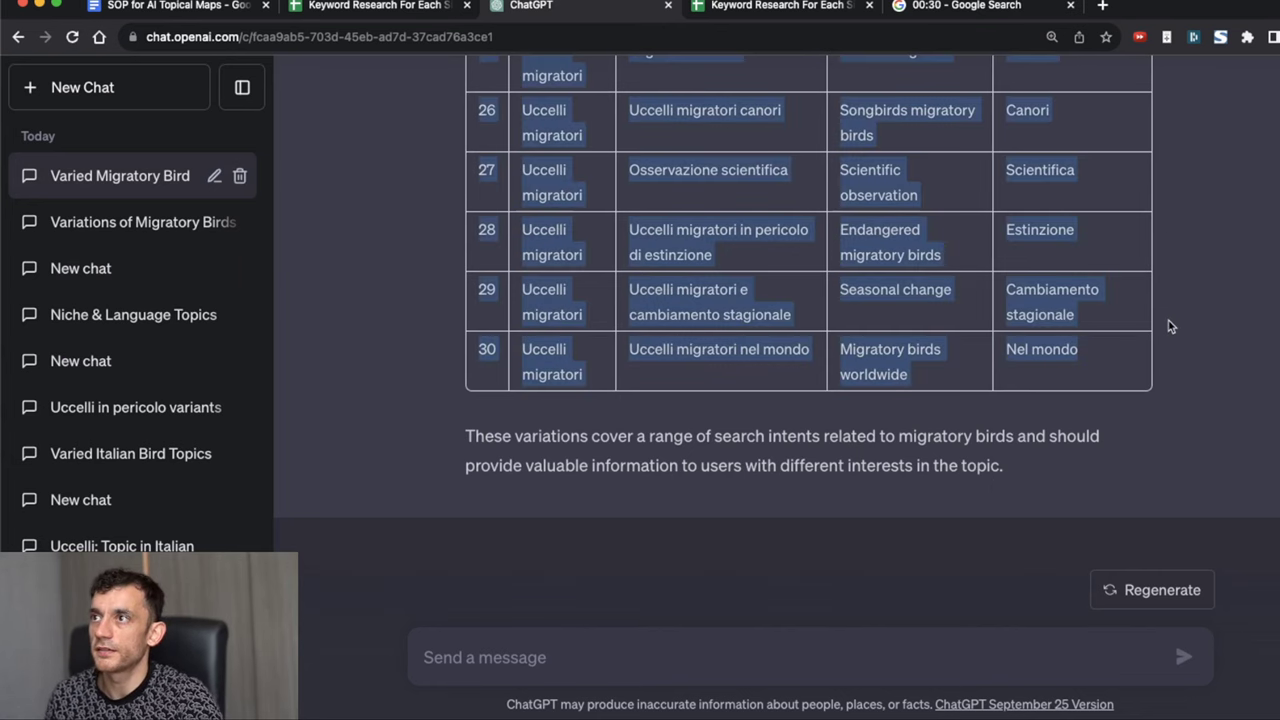
key("ctrl+shift+Tab")
key("ctrl+v")
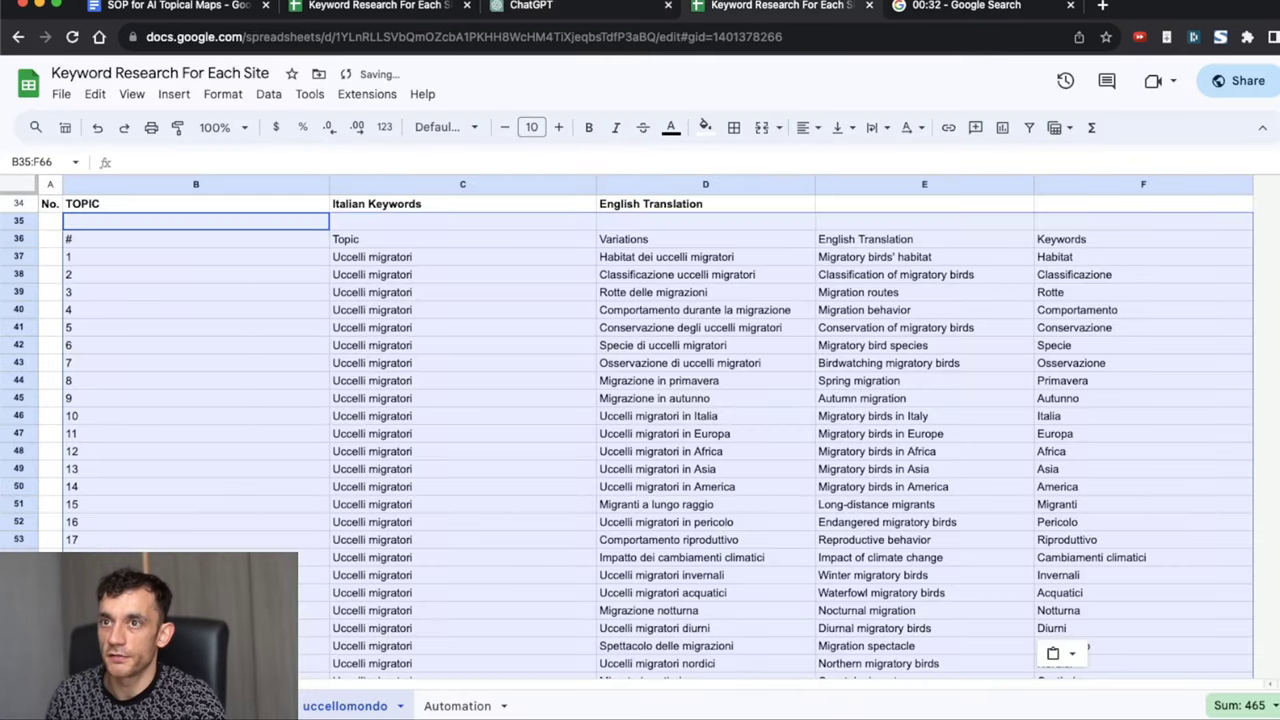
Step: Start the stopwatch and send ChatGPT the 30-variations prompt with Uccelli migratori as the topic in a new GPT-3.5 chat
key("ctrl+Tab")
left_click(246, 396)
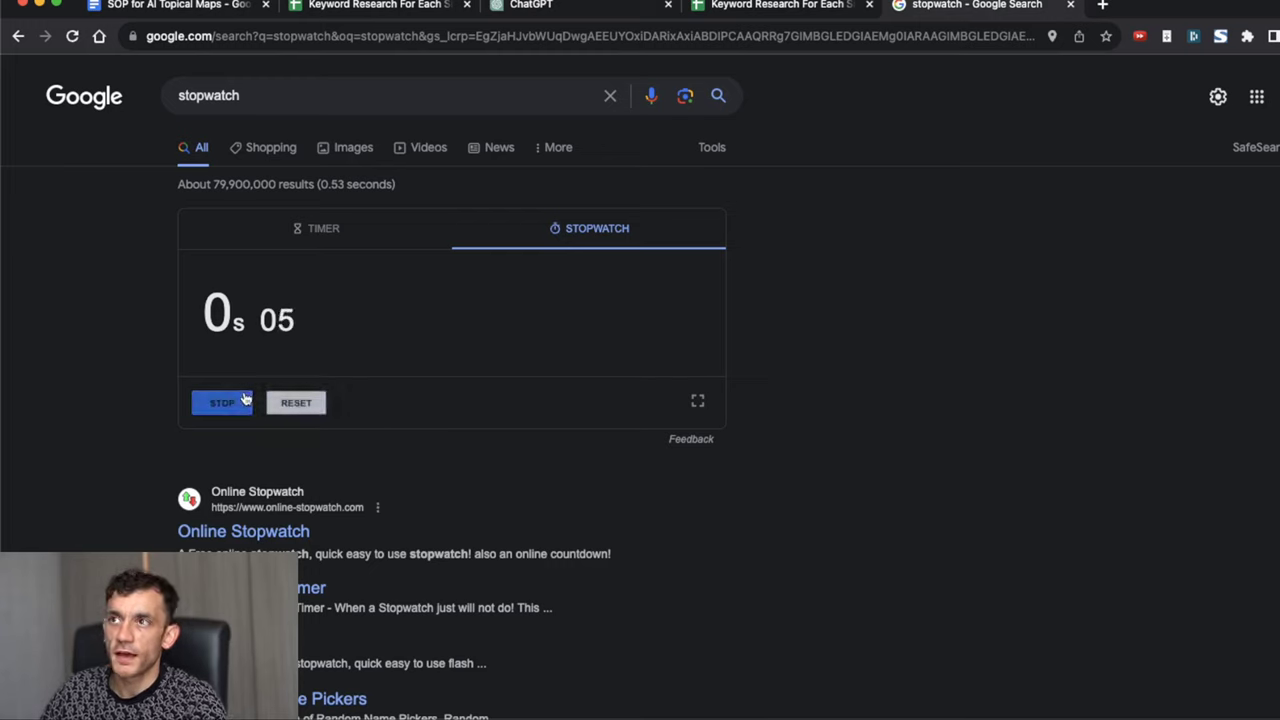
key("ctrl+shift+Tab")
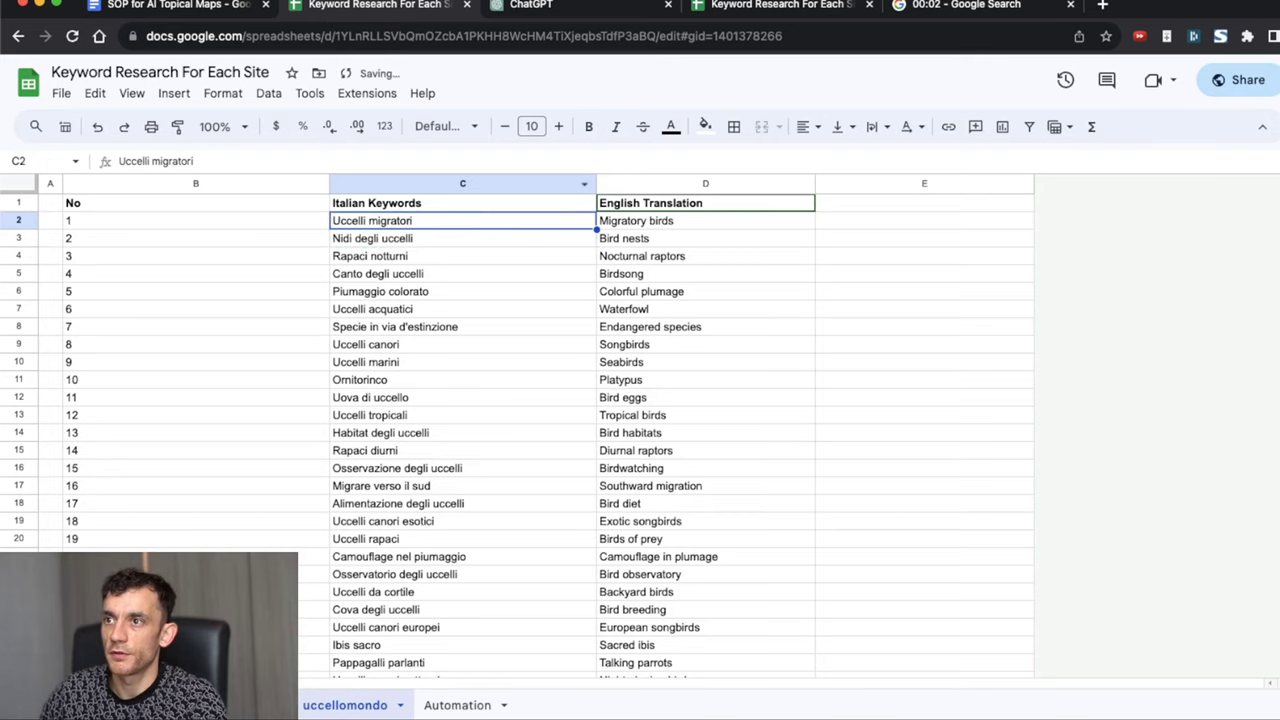
key("ctrl+Tab")
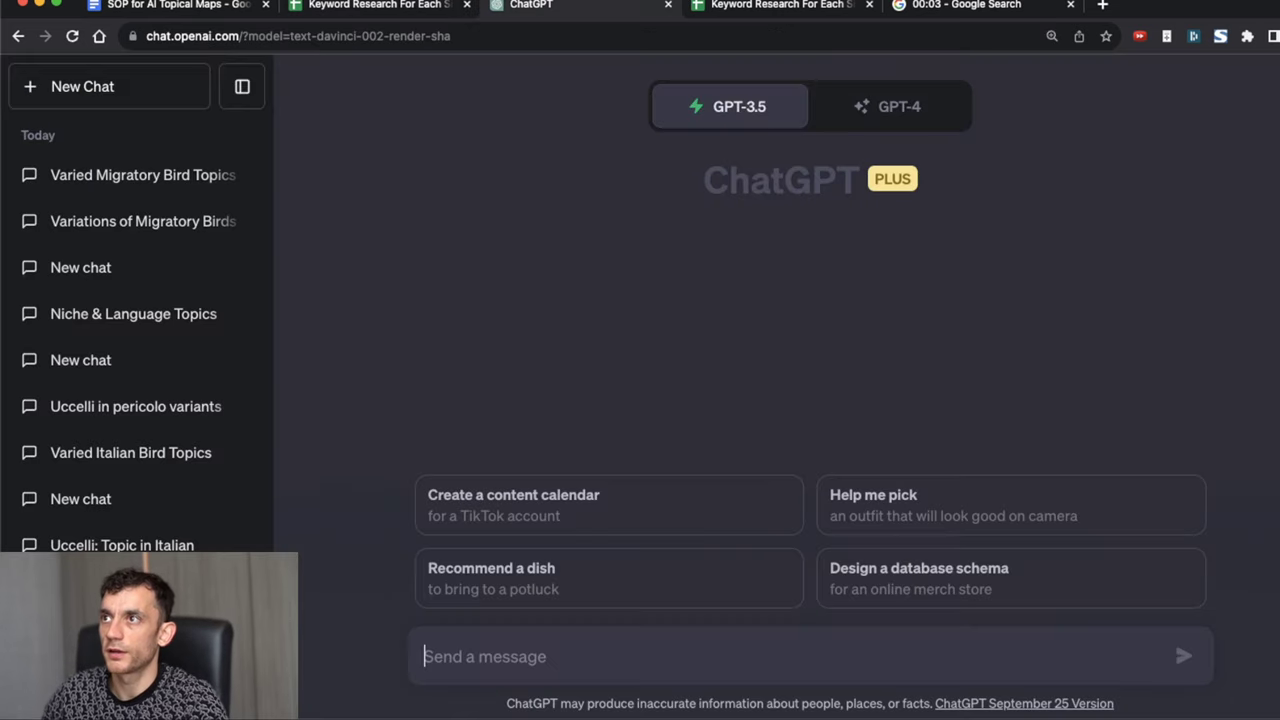
left_click(484, 637)
type("Give me 30 variations of TOPIC that address a different search intent. Include keywords + English translation. Include the topic as a column in the table too, in column B (the topic mentioned above). Reduce each to 3-5 word length keywords. Column A number Column B the topic below (should be same each time). The topic should remain the same in each row. Column C the variations Column D The english translation. No other columns/don't create a column E TOPIC =  Uccelli migratori")
key("Return")
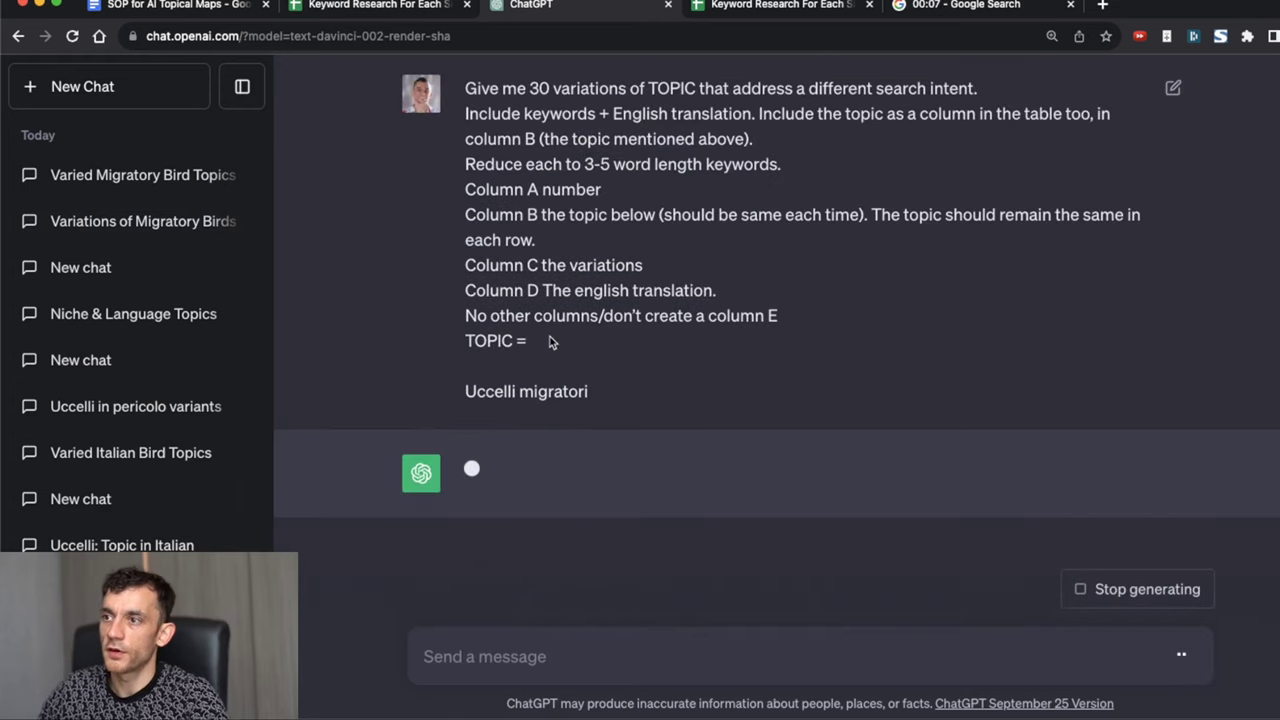
Step: Copy rows 1 to 30 of the generated Uccelli migratori table into the uccellomondo sheet from A35, and go to the first empty row below
scroll(552, 340, "up", 1)
scroll(603, 383, "down", 3)
scroll(566, 197, "up", 3)
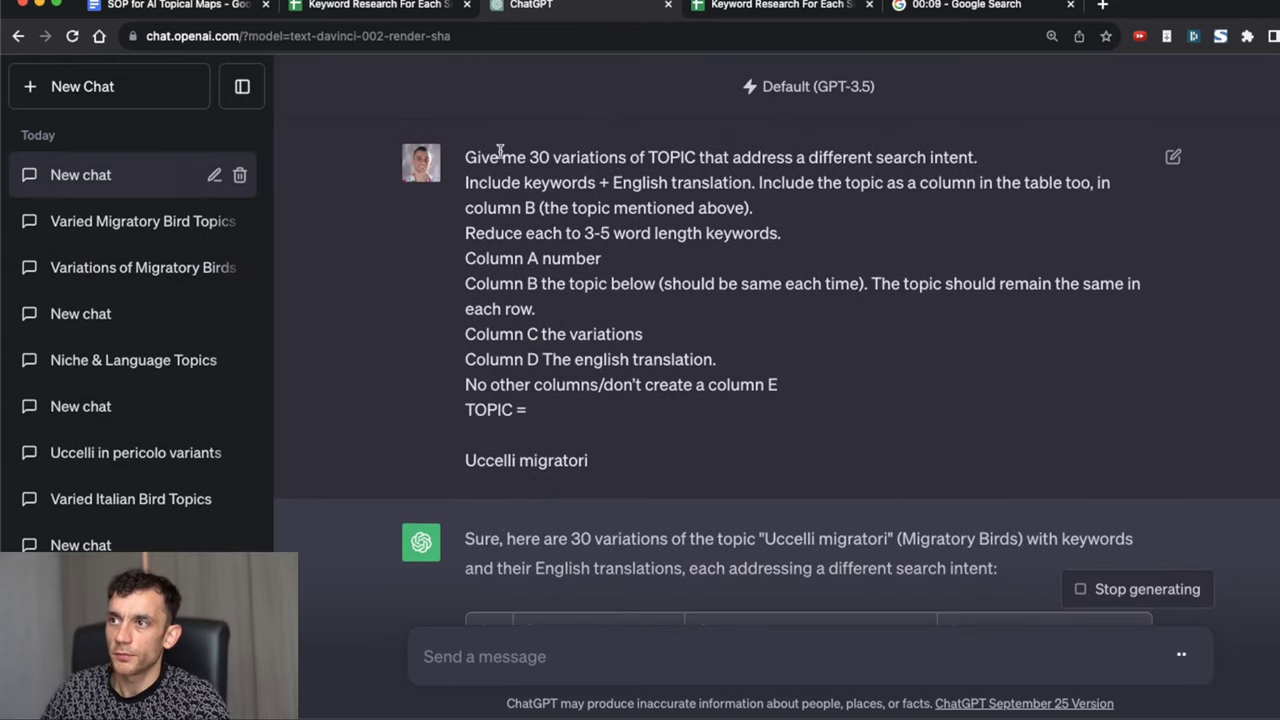
left_click_drag(466, 150, 688, 410)
scroll(688, 410, "down", 5)
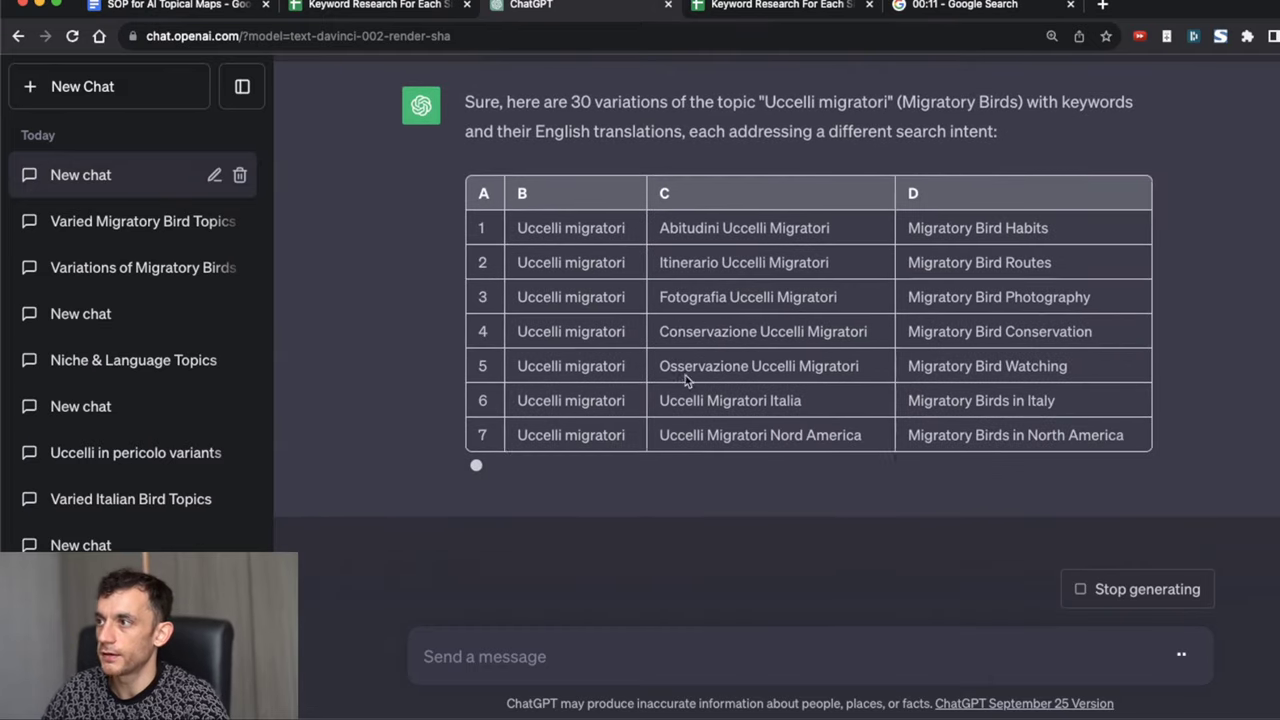
scroll(493, 215, "up", 2)
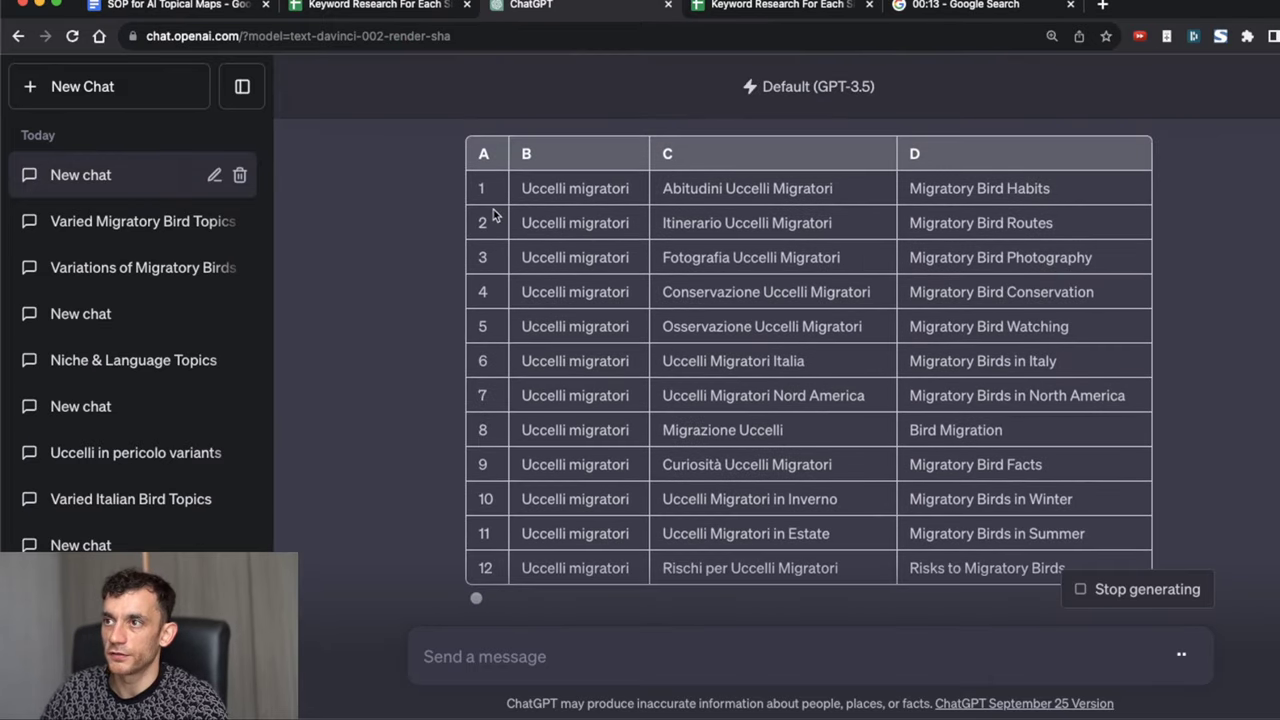
left_click_drag(477, 193, 574, 249)
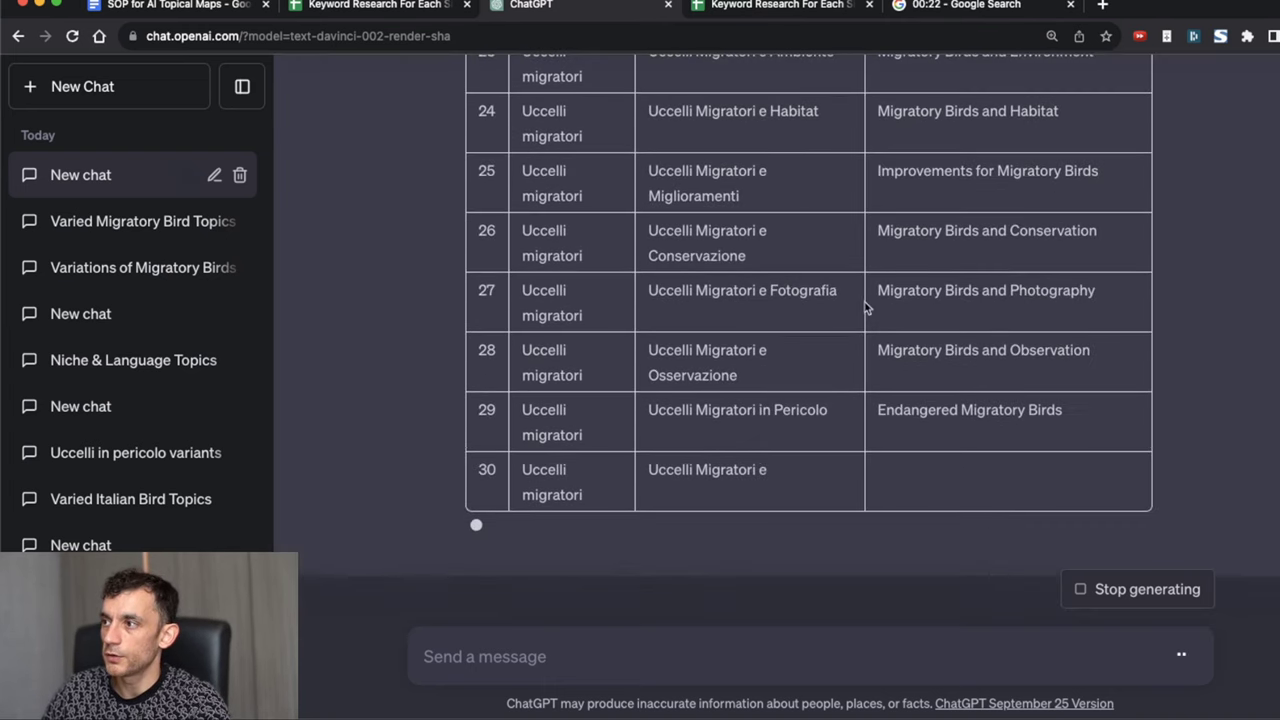
left_click(1101, 349, "shift")
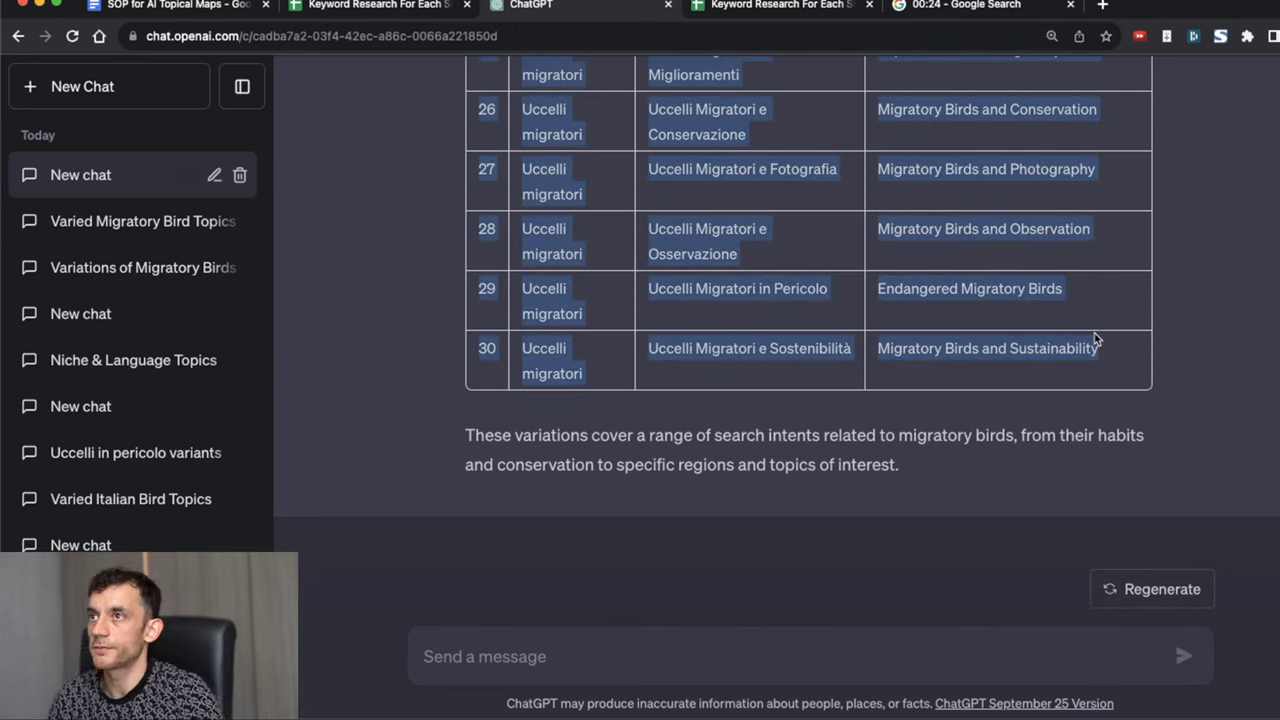
key("ctrl+Tab")
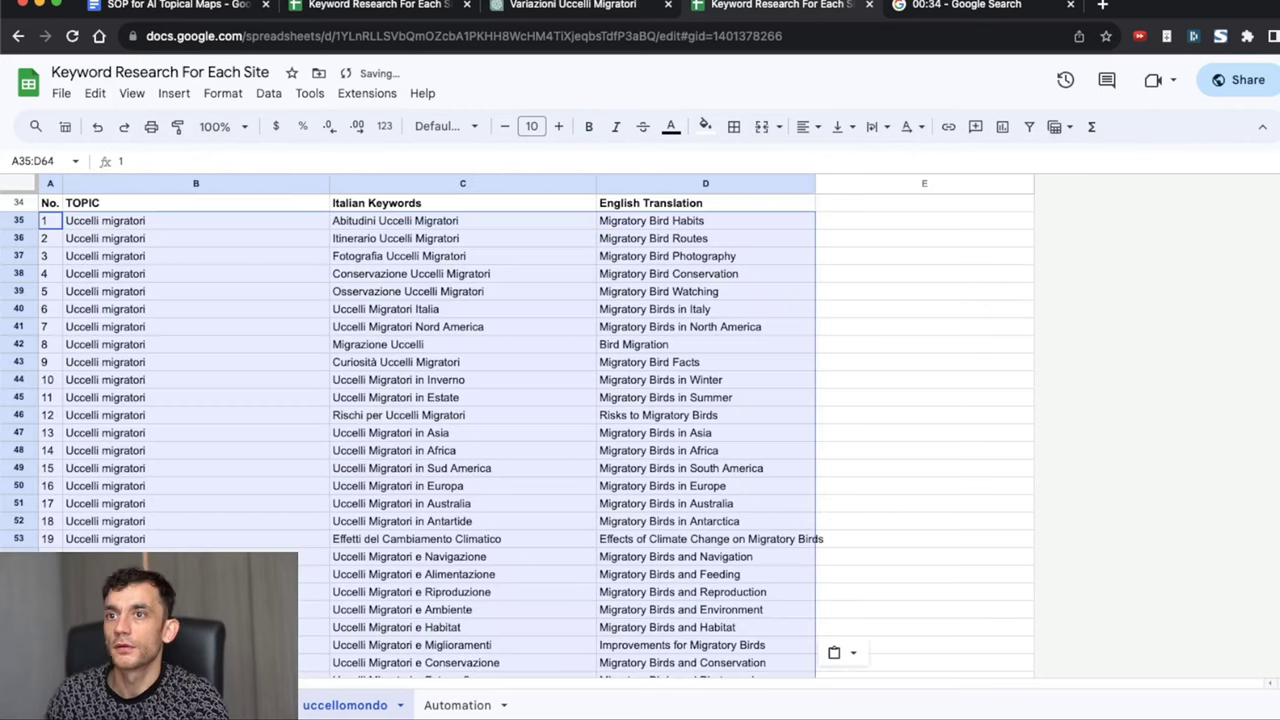
left_click(50, 221)
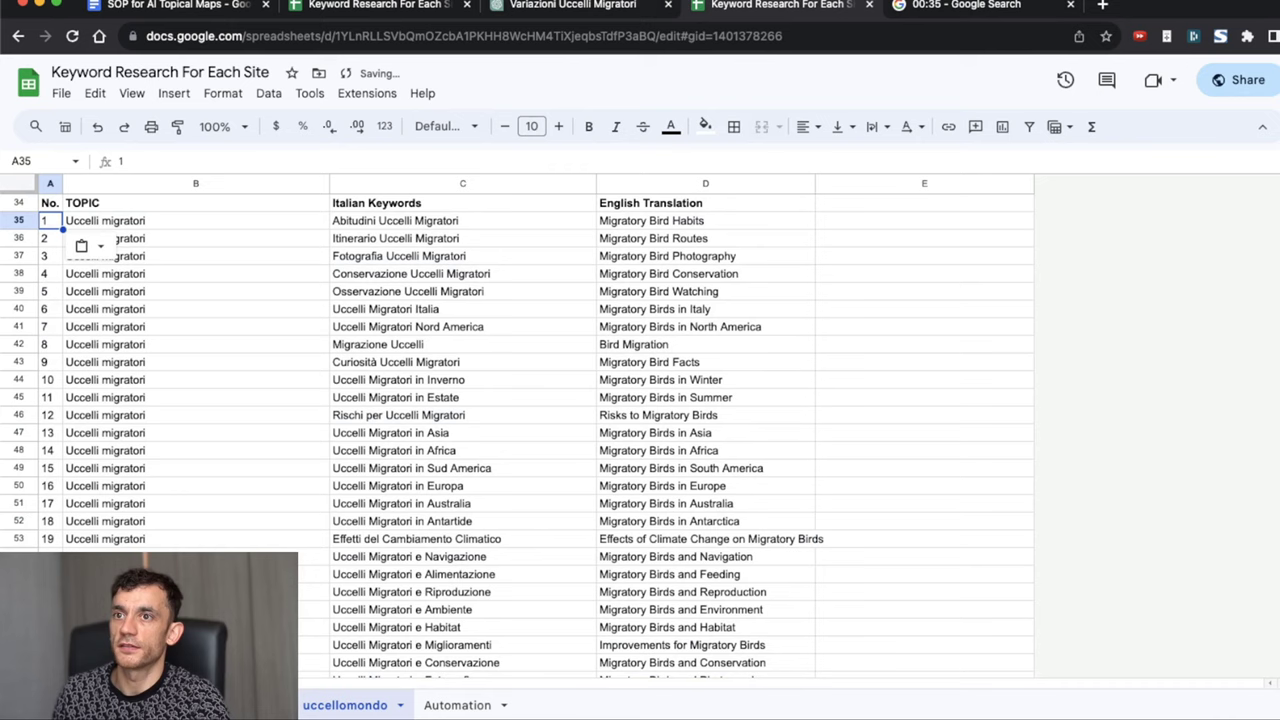
key("super+Down")
key("Down")
Step: Make the topic Uccelli migratori in C2 of the uccellomondo topic list bold
key("ctrl+shift+Tab")
key("ctrl+shift+Tab")
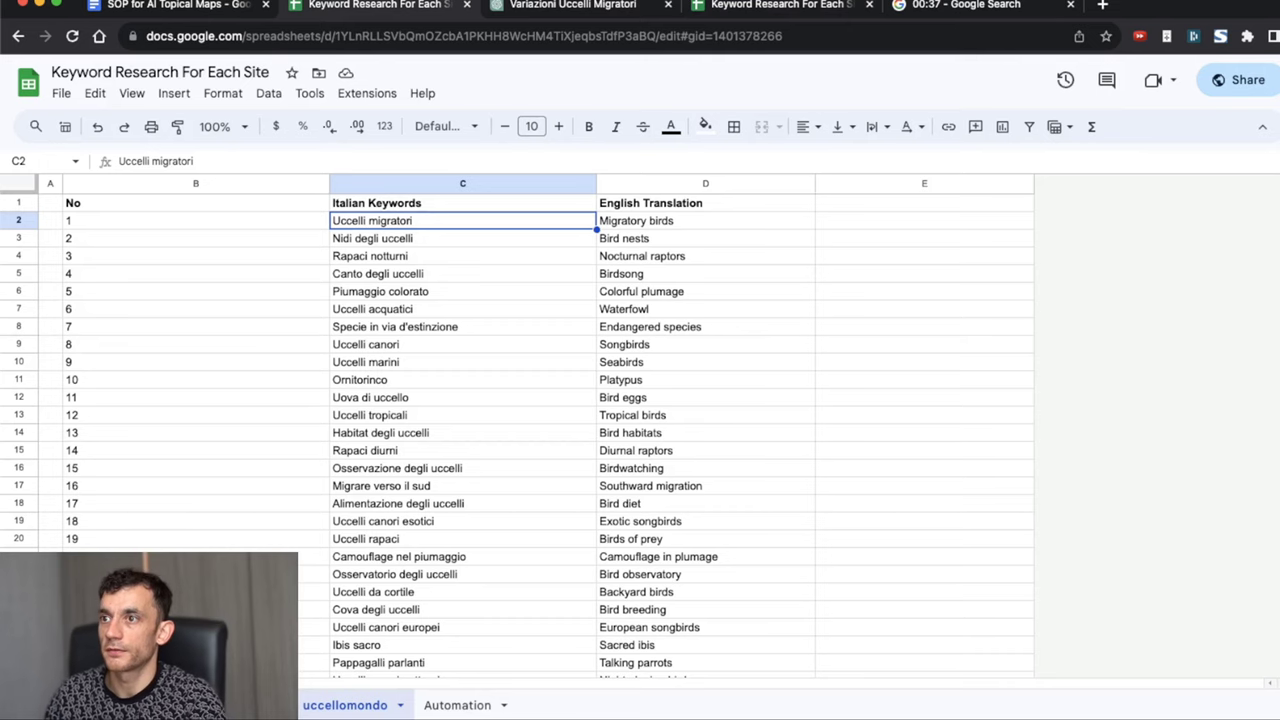
key("super+b")
Step: Send the 30-variations prompt in the same ChatGPT chat with the next listed topic, Nidi degli uccelli
key("Down")
key("ctrl+Tab")
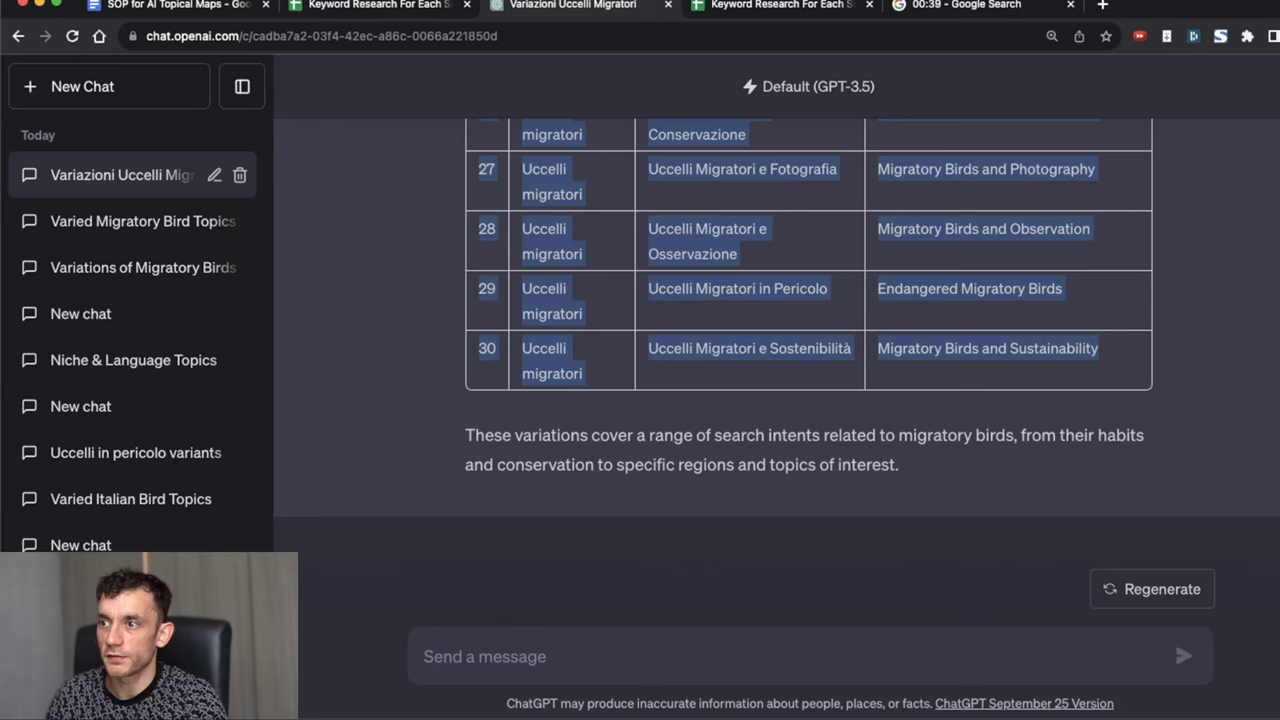
left_click(633, 629)
key("ctrl+v")
key("Return")
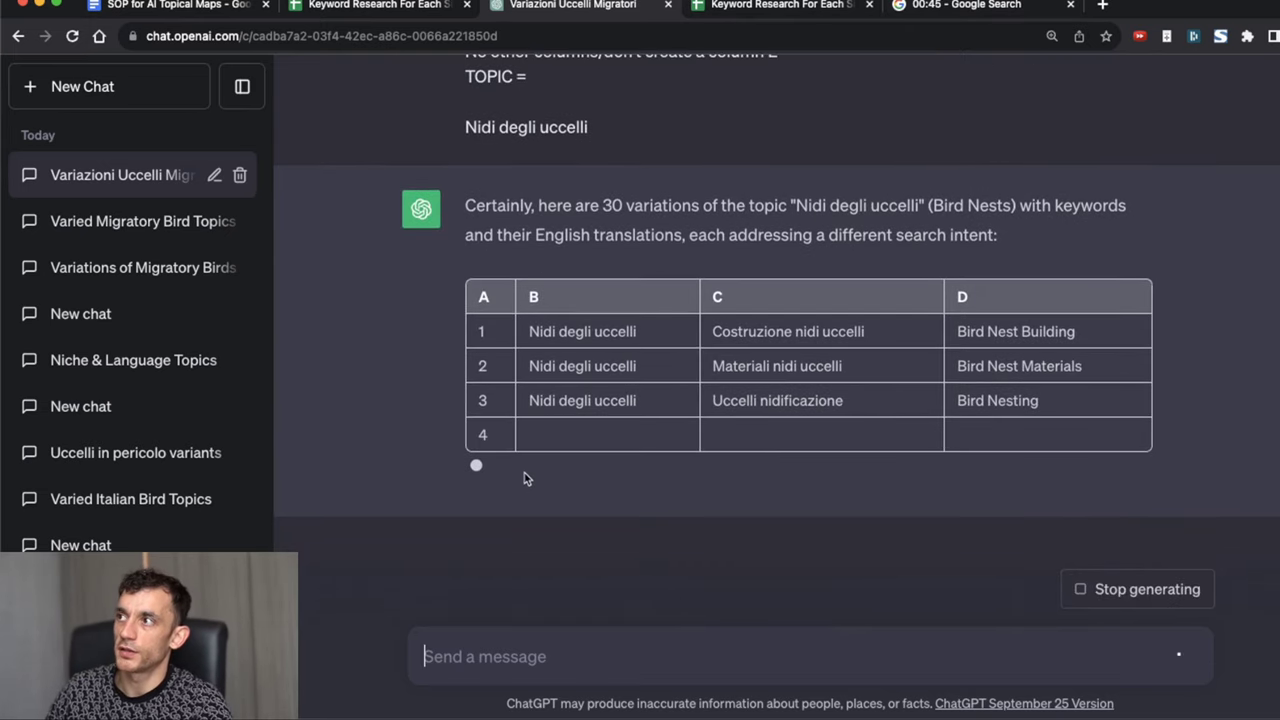
Step: Copy rows 1 to 30 of the generated Nidi degli uccelli table into the uccellomondo sheet from A65, and go to the first empty row below
scroll(547, 328, "up", 3)
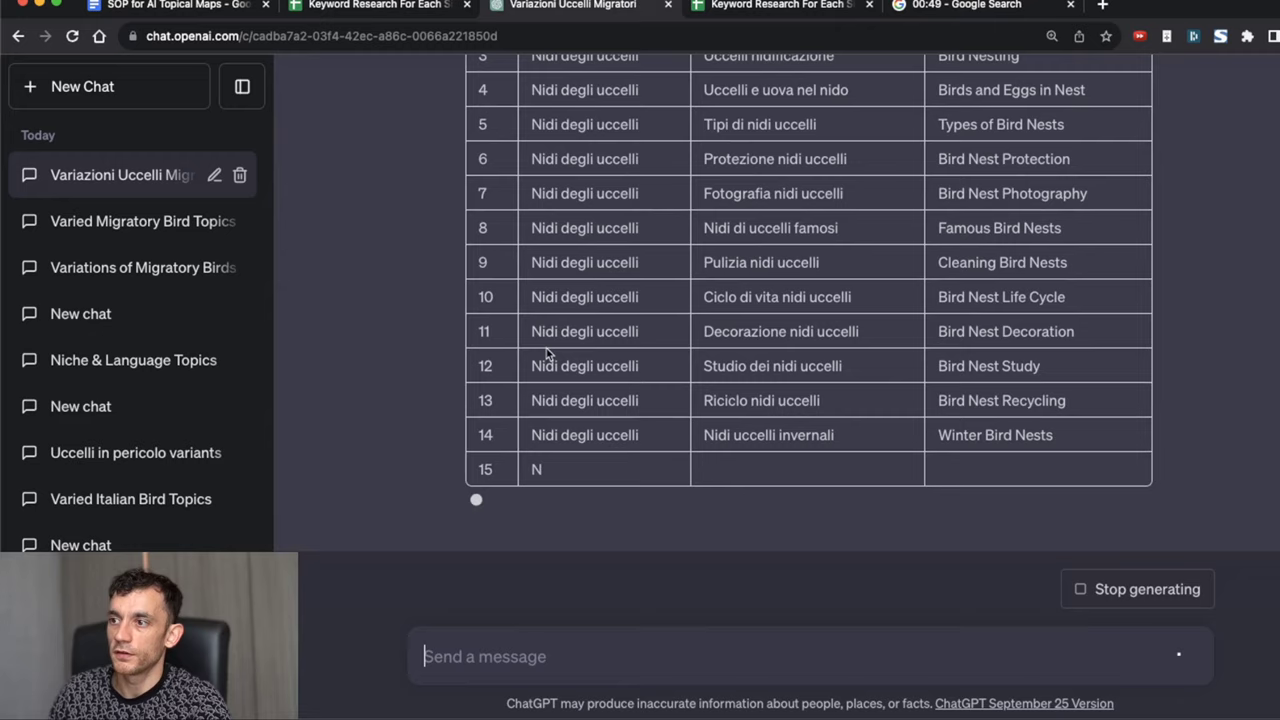
scroll(550, 300, "up", 5)
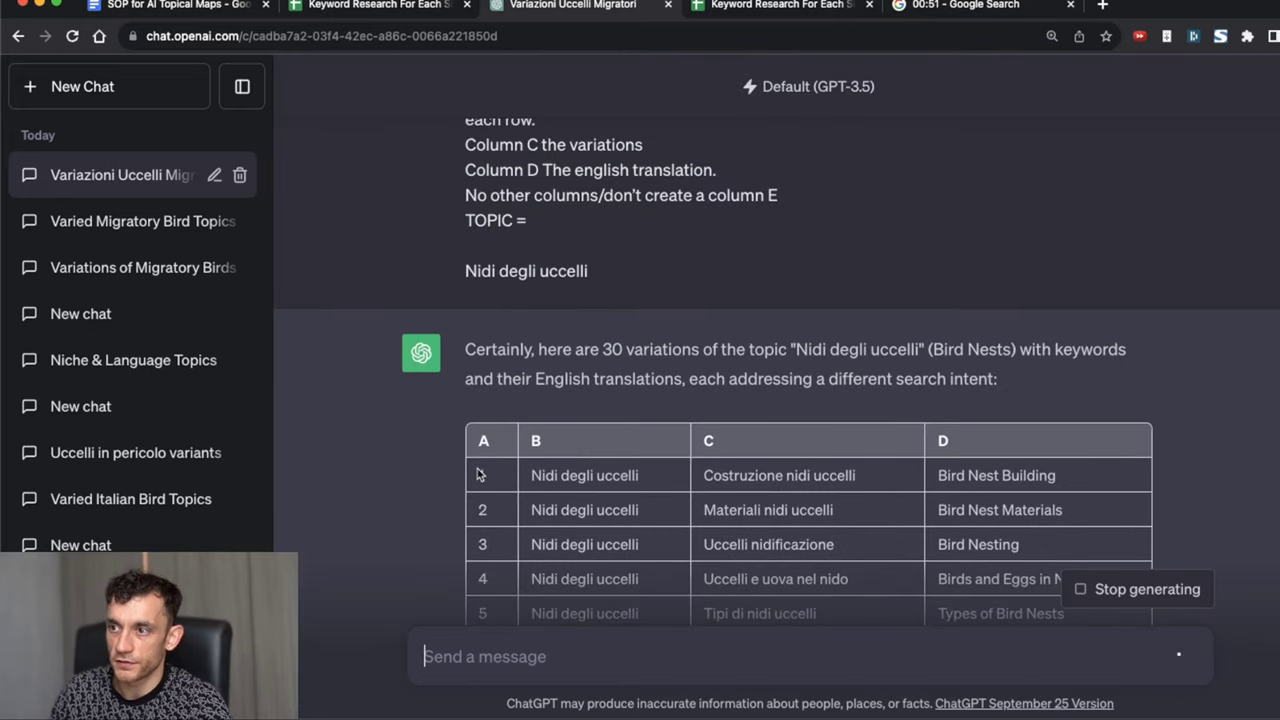
left_click_drag(481, 472, 598, 506)
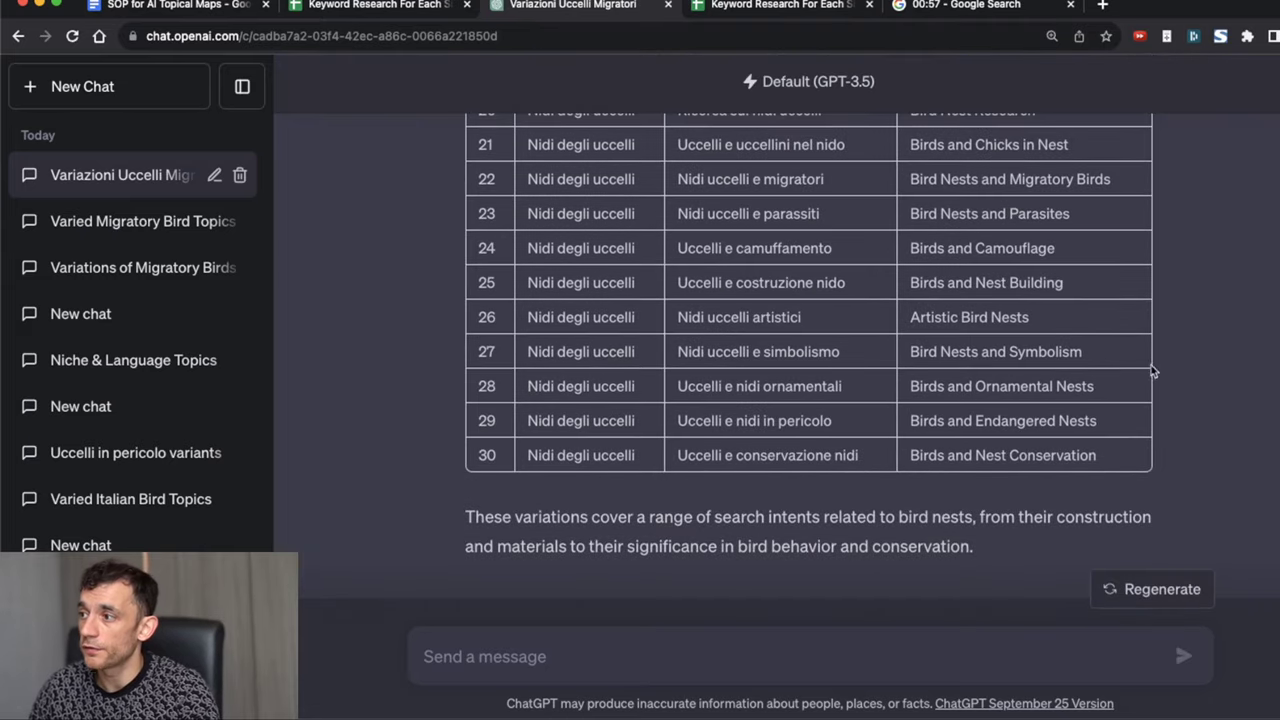
left_click(1113, 458, "shift")
key("super+c")
key("ctrl+Tab")
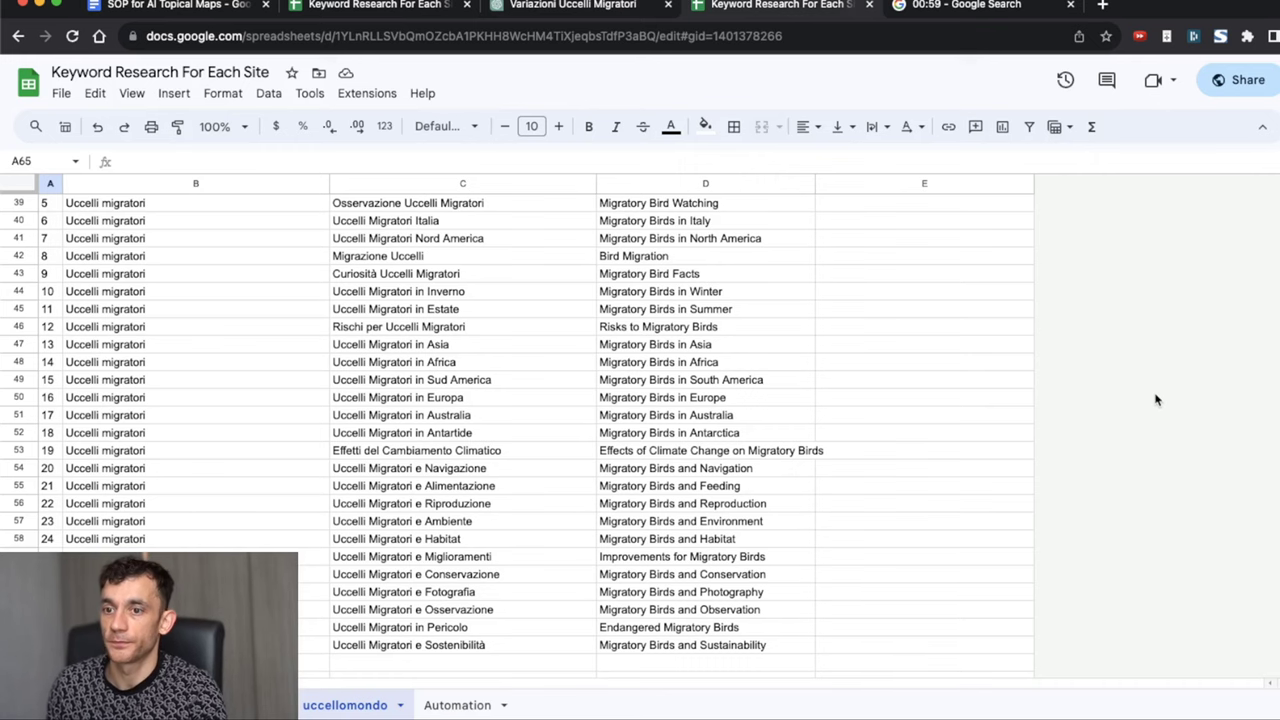
key("super+v")
key("super+Down")
key("Down")
Step: Make the topic Nidi degli uccelli in C3 of the uccellomondo topic list bold
key("ctrl+shift+Tab")
key("ctrl+shift+Tab")
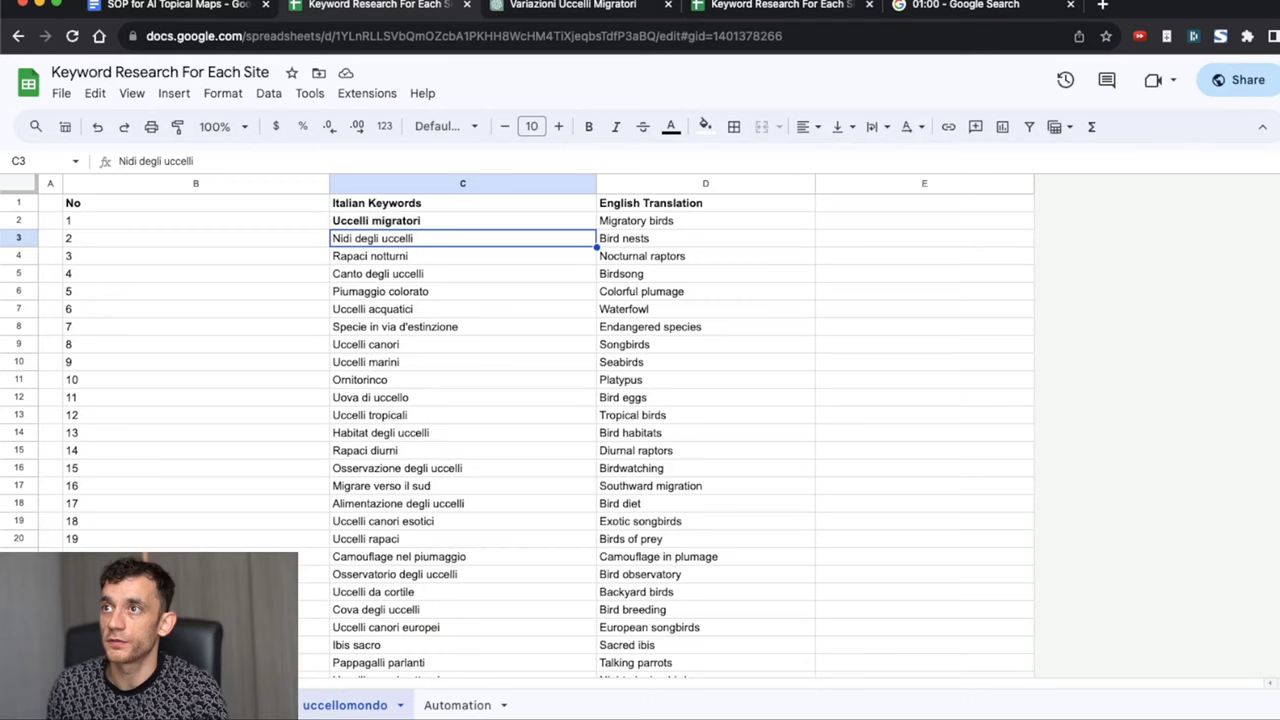
key("super+b")
Step: Send the 30-variations prompt in the same ChatGPT chat with Rapaci notturni from C4 as the topic
key("Down")
key("super+c")
key("ctrl+Tab")
left_click(780, 656)
key("super+v")
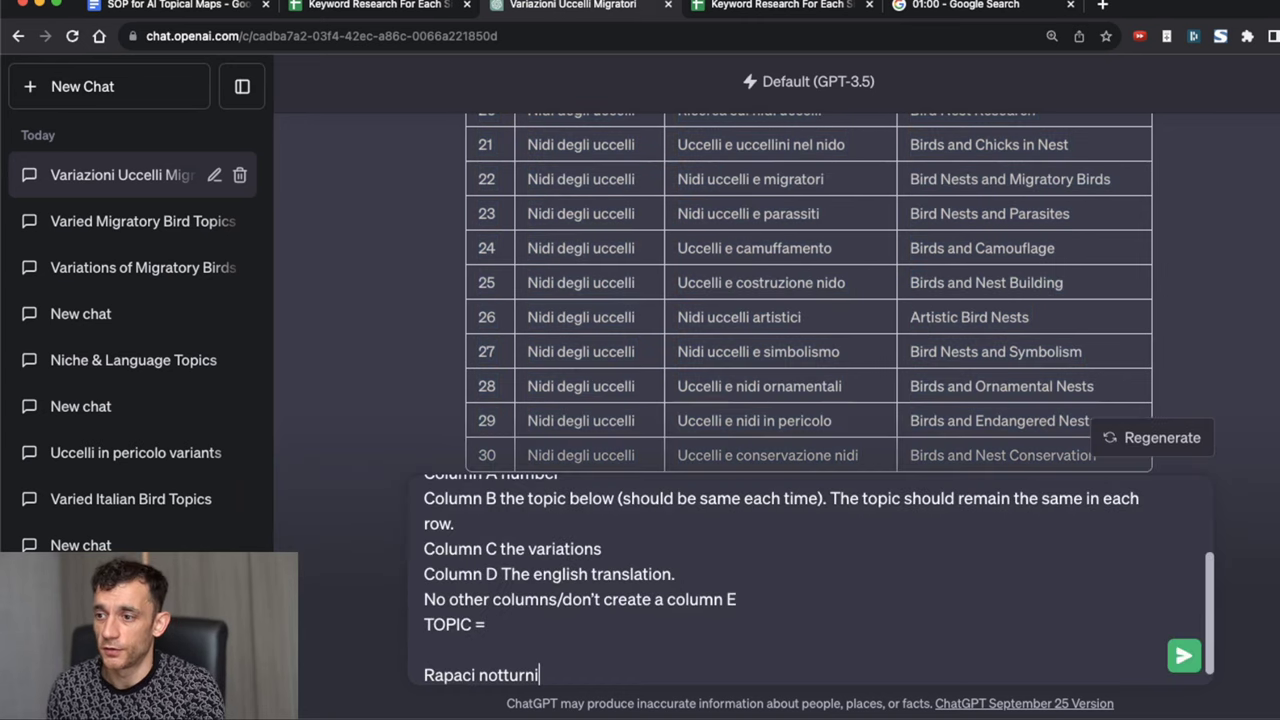
key("Return")
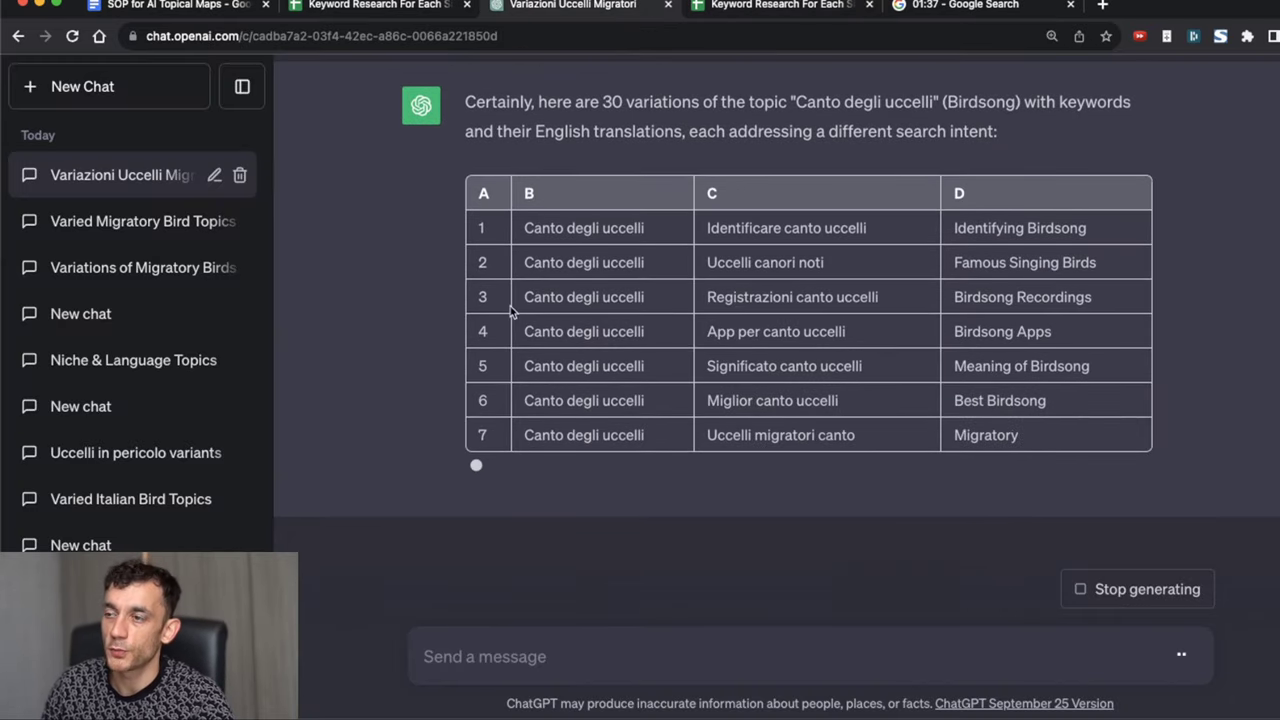
Step: Copy rows 1 to 30 of the Canto degli uccelli table into the uccellomondo sheet from A125, and go to the first empty row below
scroll(531, 303, "up", 5)
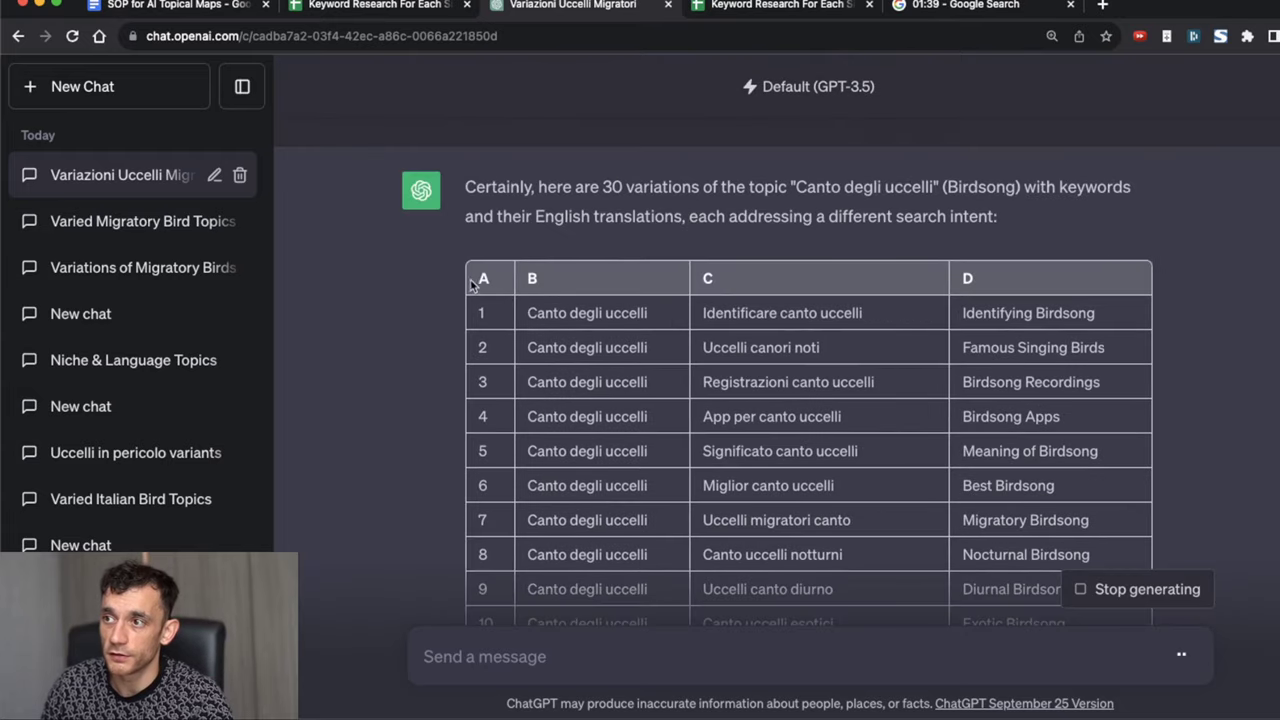
scroll(1086, 423, "down", 7)
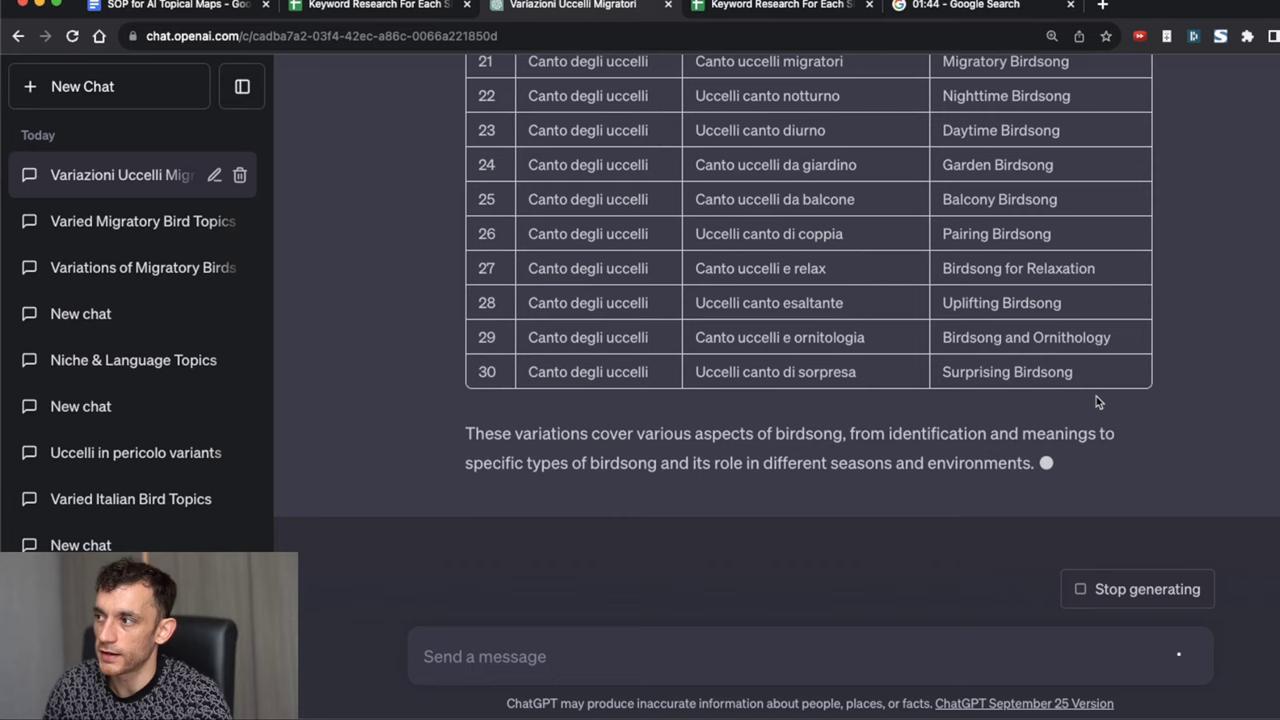
left_click(1090, 367, "shift")
key("ctrl+Tab")
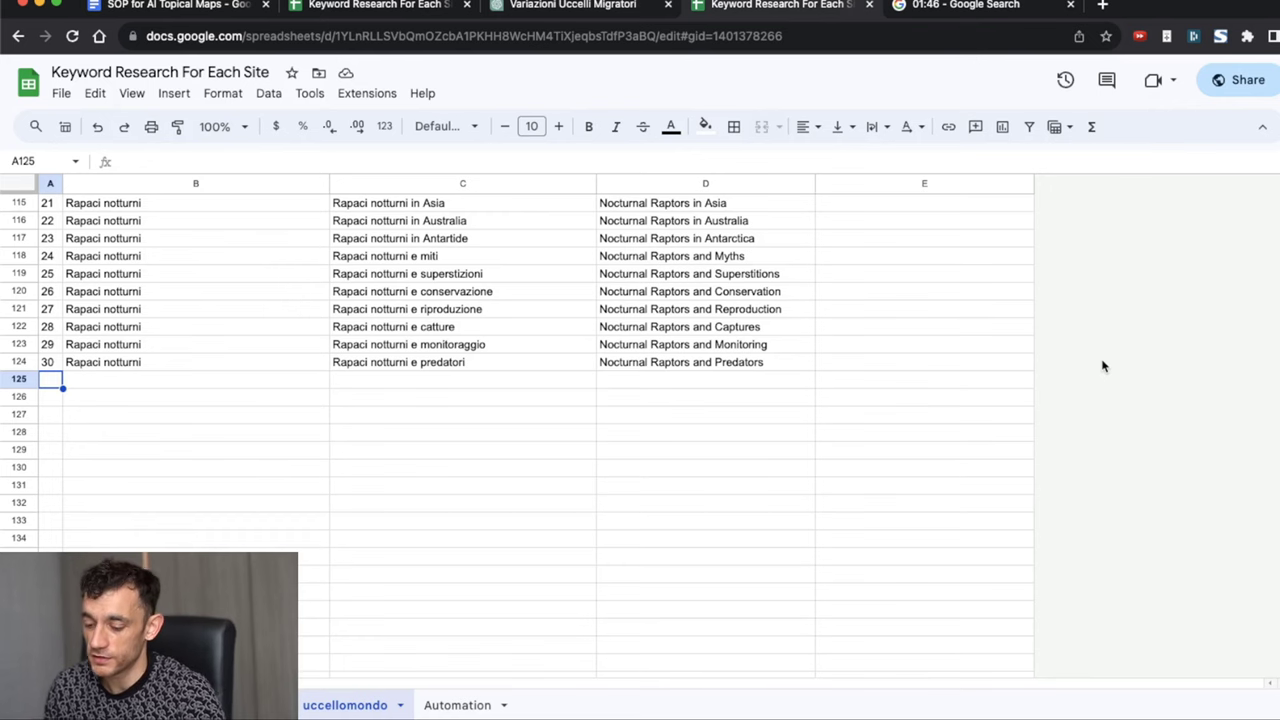
key("ctrl+v")
key("ctrl+Down")
key("Down")
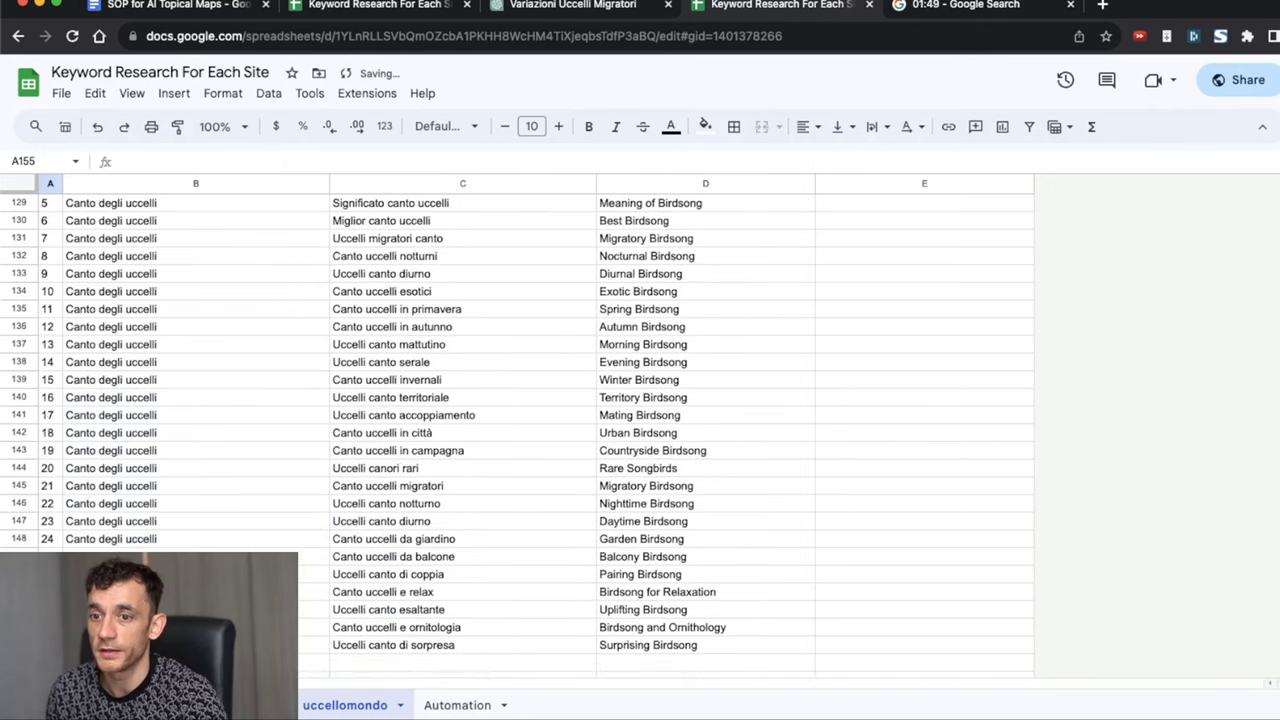
Step: Make Canto degli uccelli in C5 of the topic list bold, and send ChatGPT the 30-variations prompt with Piumaggio colorato as the topic
key("ctrl+shift+Tab")
key("ctrl+shift+Tab")
key("Down")
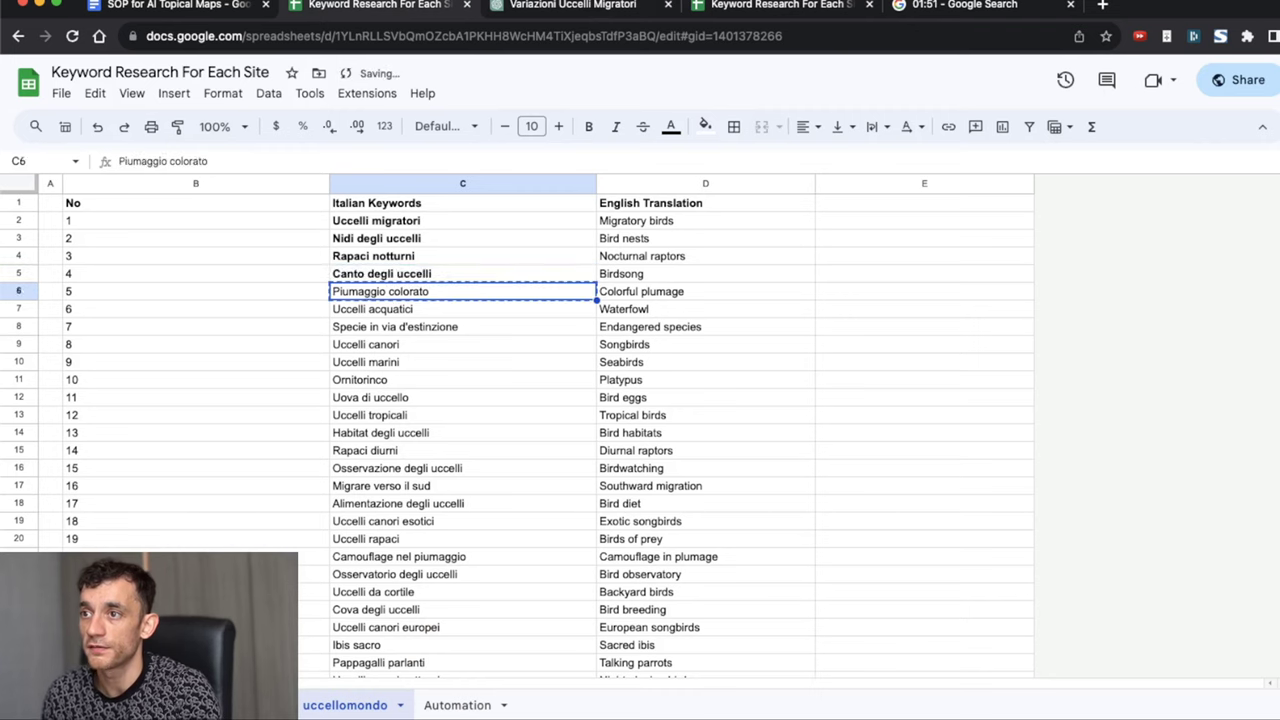
key("ctrl+shift+Tab")
left_click(867, 636)
key("super+v")
key("Return")
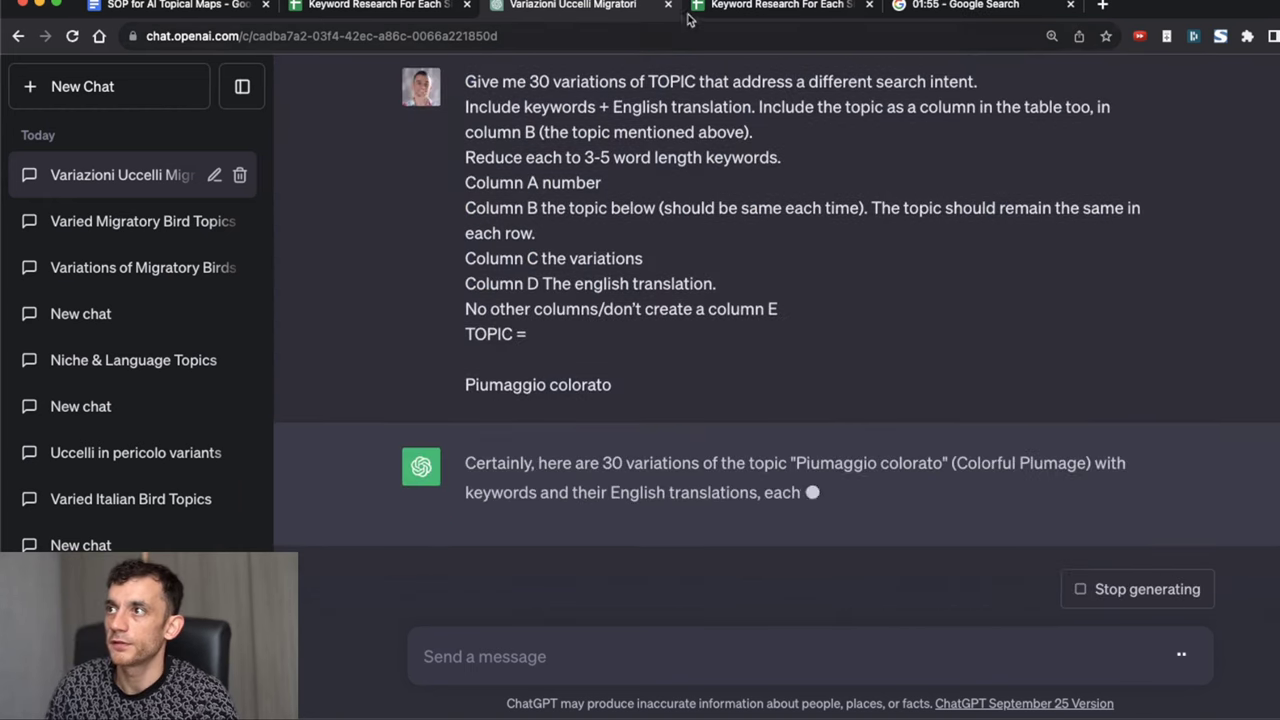
left_click(696, 8)
scroll(234, 463, "down", 5)
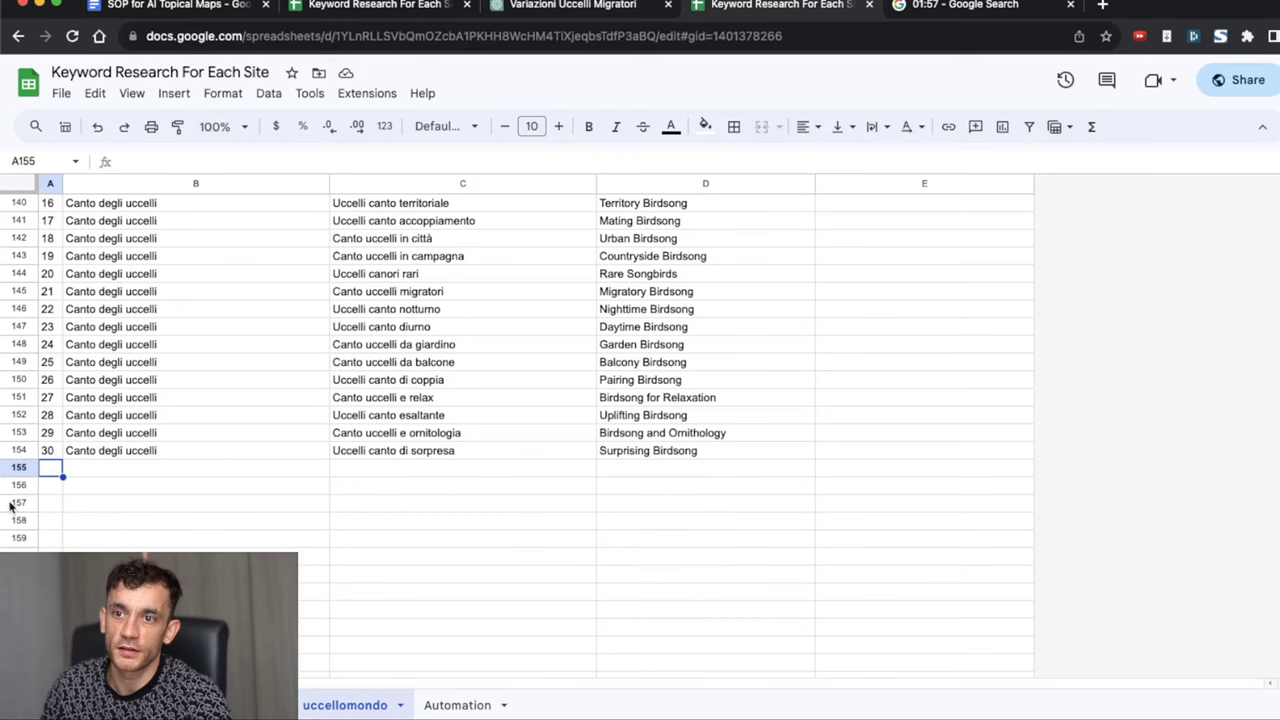
scroll(327, 505, "down", 1)
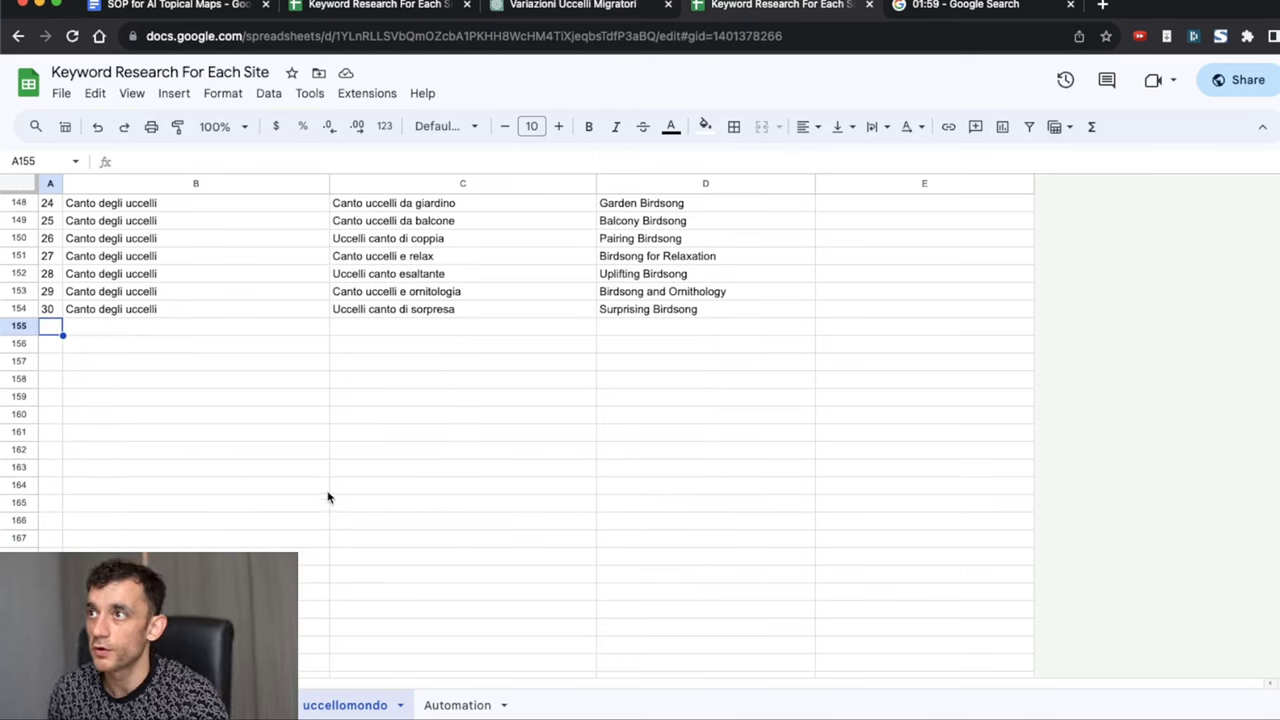
Step: Copy rows 1 to 30 of the Piumaggio colorato table from ChatGPT into the uccellomondo sheet from A155
key("ctrl+shift+Tab")
scroll(1035, 350, "up", 3)
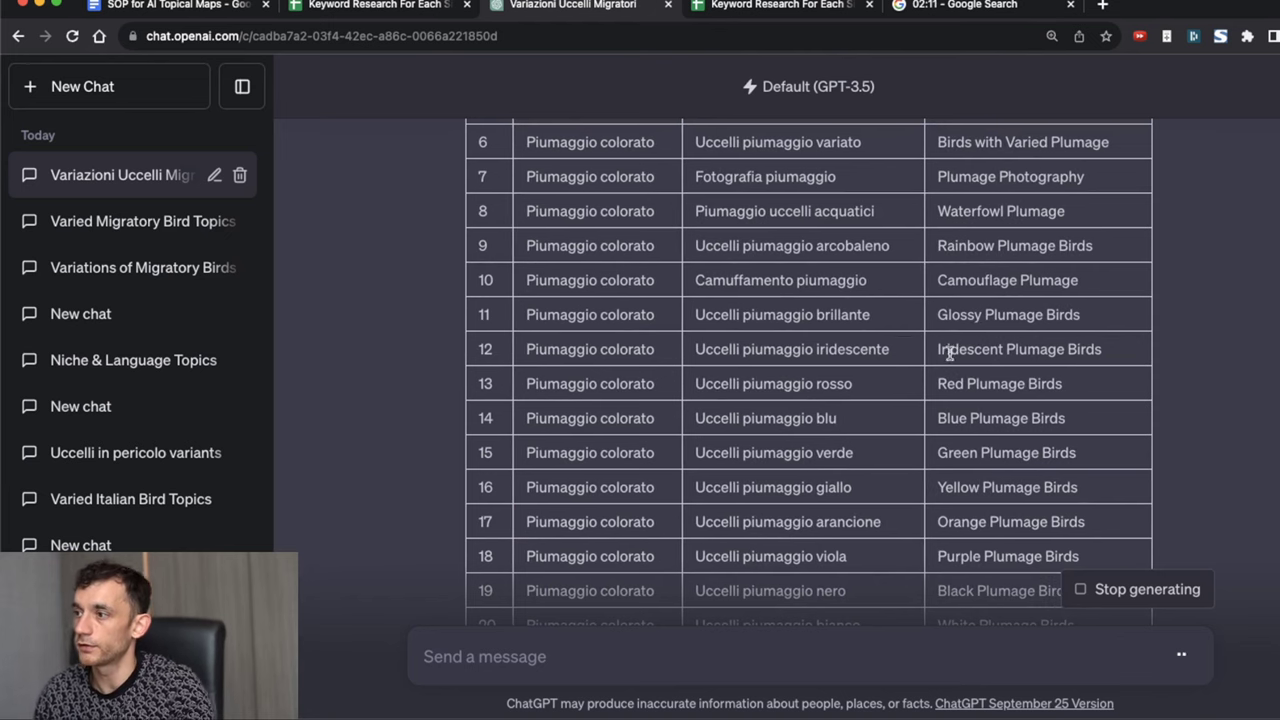
scroll(977, 405, "down", 1)
scroll(1000, 410, "down", 5)
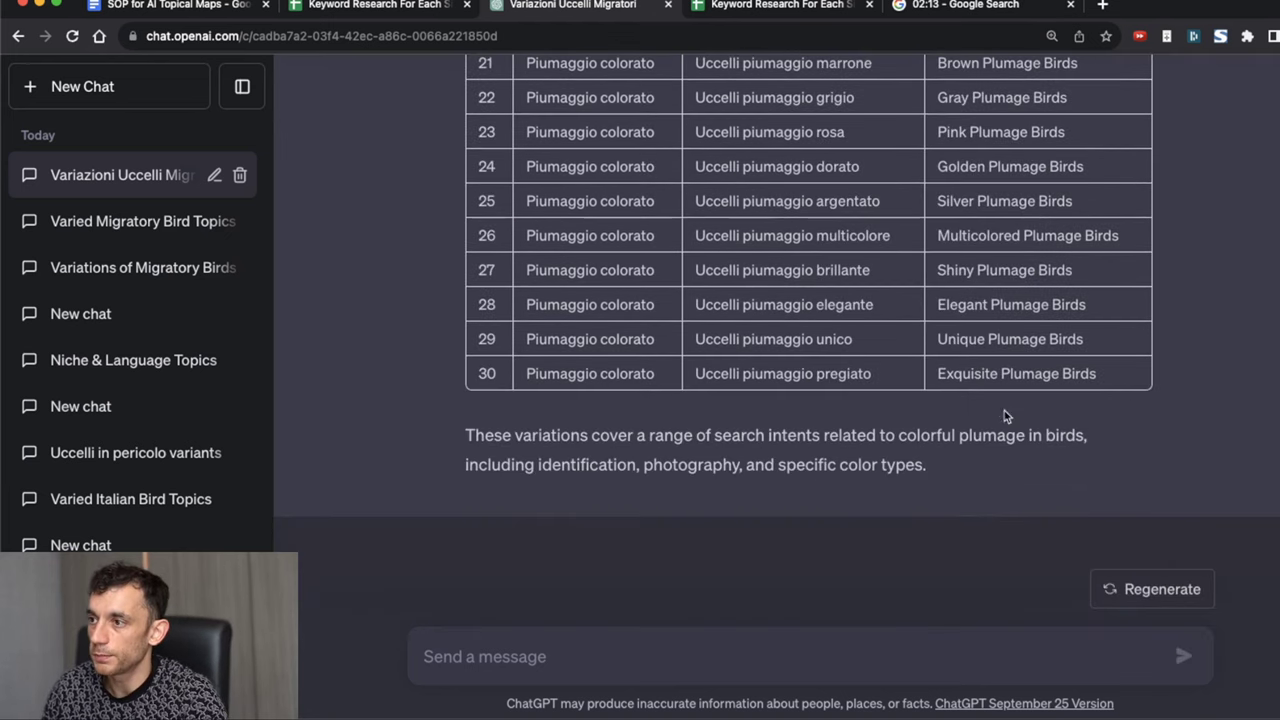
left_click(1109, 372, "shift")
scroll(799, 355, "up", 3)
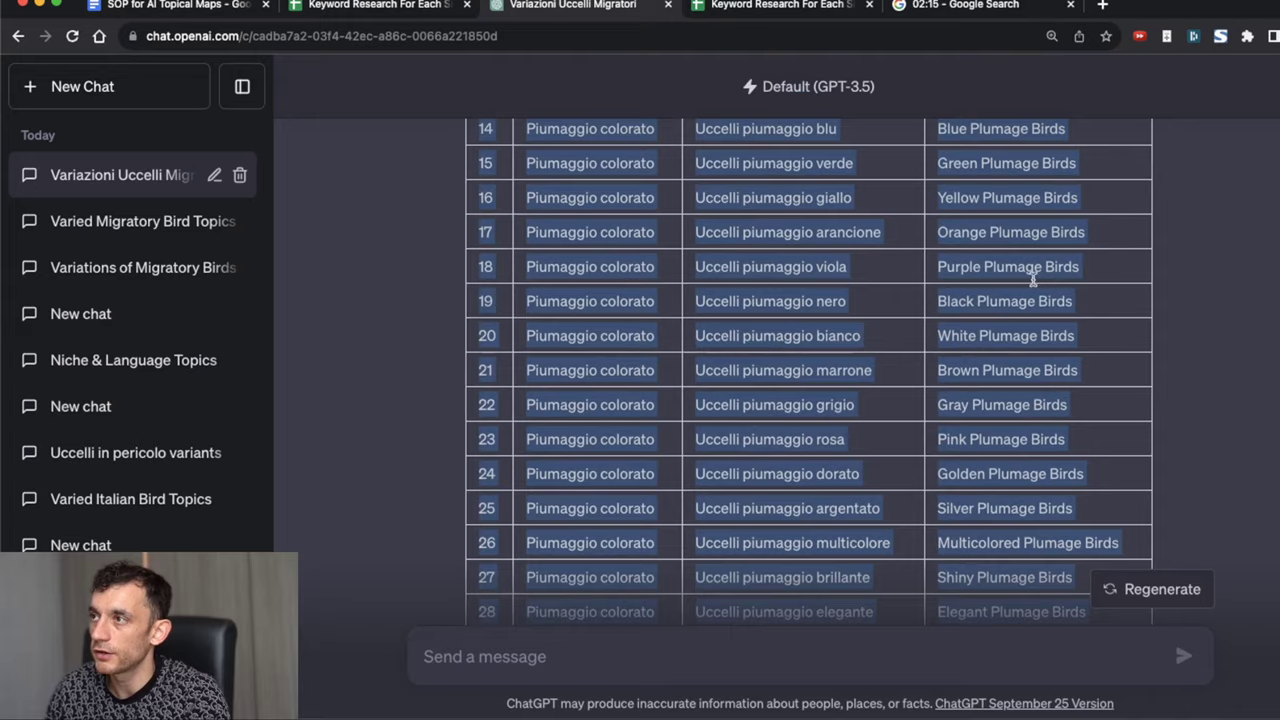
key("ctrl+Tab")
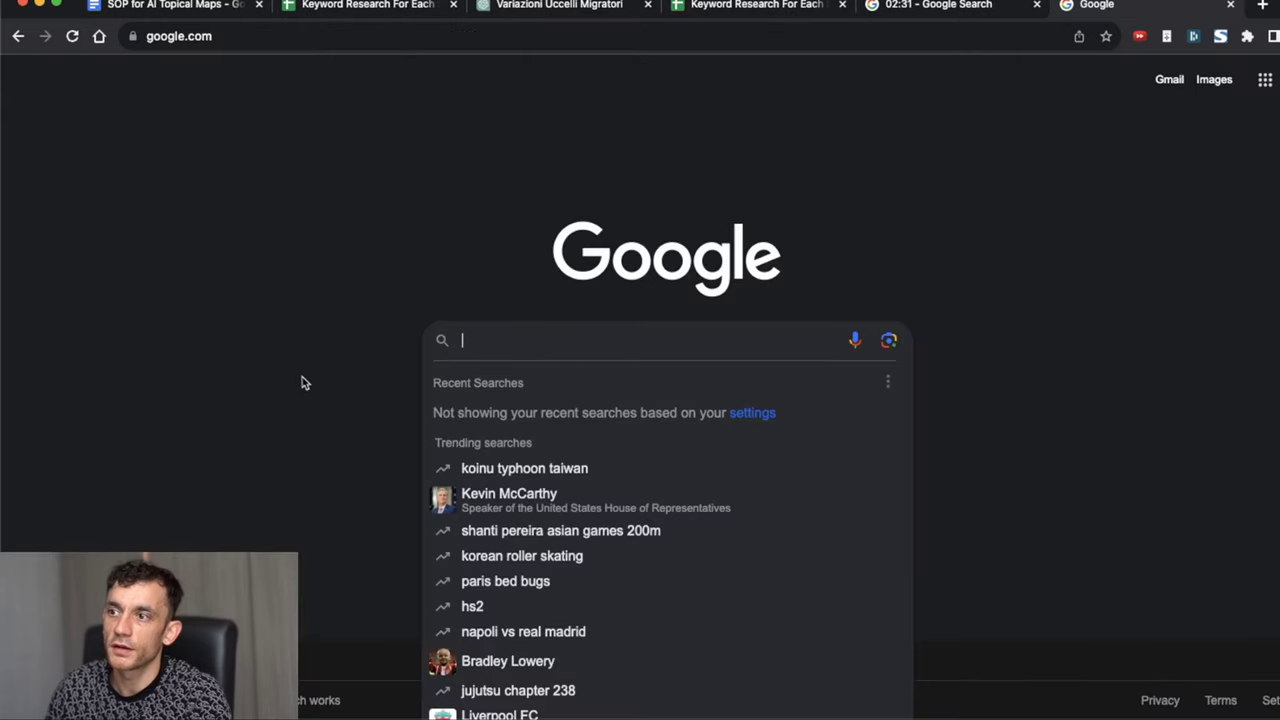
Step: Enter Piumaggio colorato as a search on the Google page in the separate tab
left_click(276, 387)
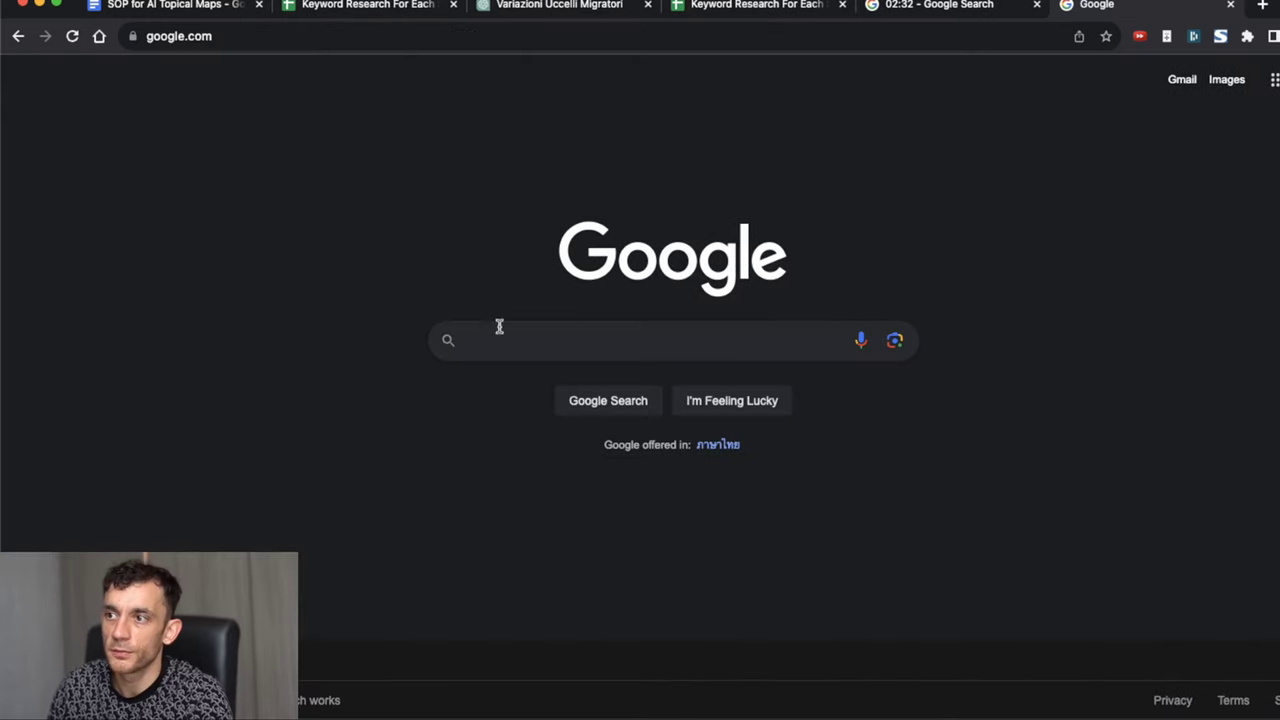
type("Piumaggio colorato")
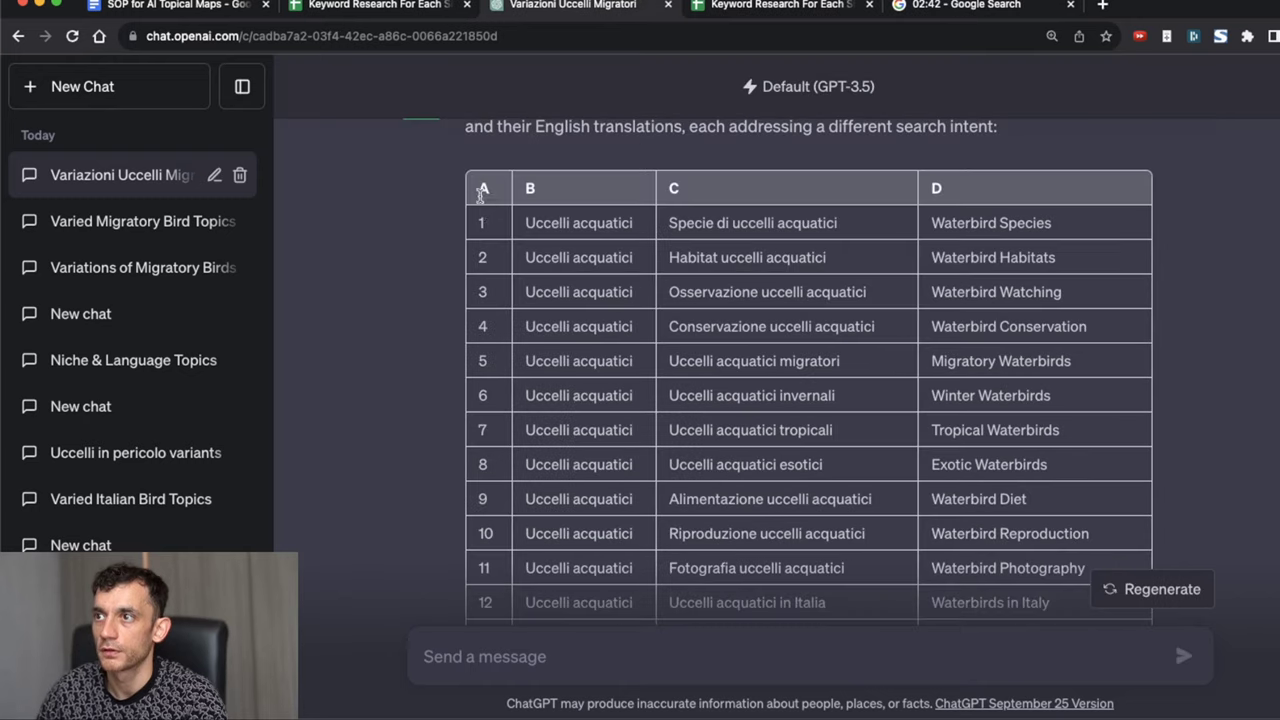
Step: Copy rows 1 to 30 of the Uccelli acquatici table into the uccellomondo sheet from A185, and make that topic bold in C7
left_click_drag(482, 214, 694, 277)
scroll(1085, 437, "down", 10)
left_click_drag(1085, 437, 1137, 380)
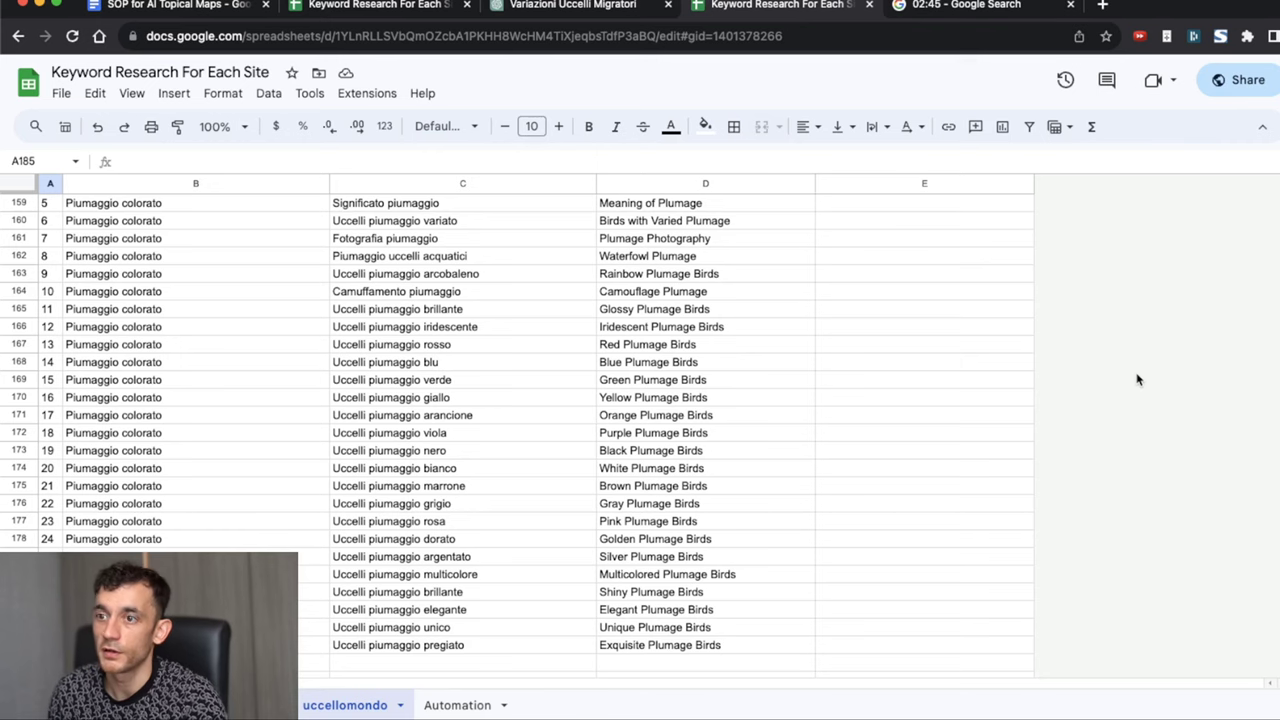
key("ctrl+v")
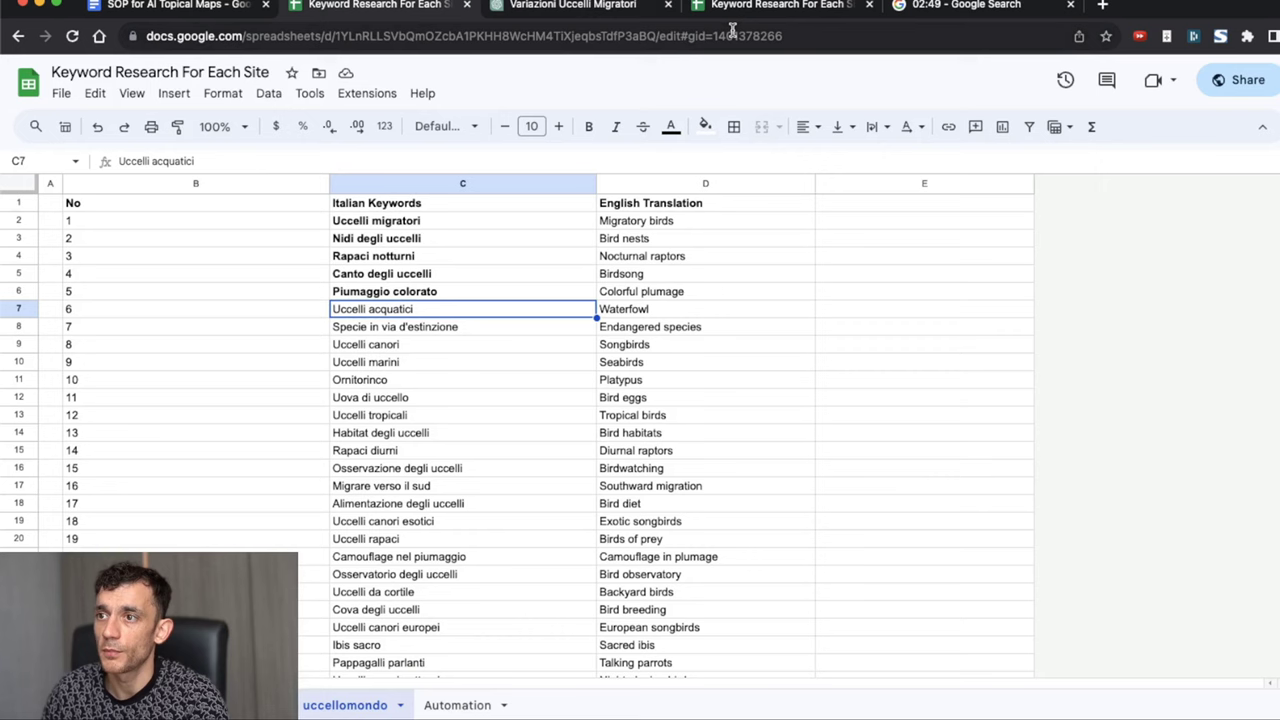
key("ctrl+b")
Step: Send the 30-variations prompt in the same ChatGPT chat with Specie in via d'estinzione from C8 as the topic
key("Down")
key("ctrl+c")
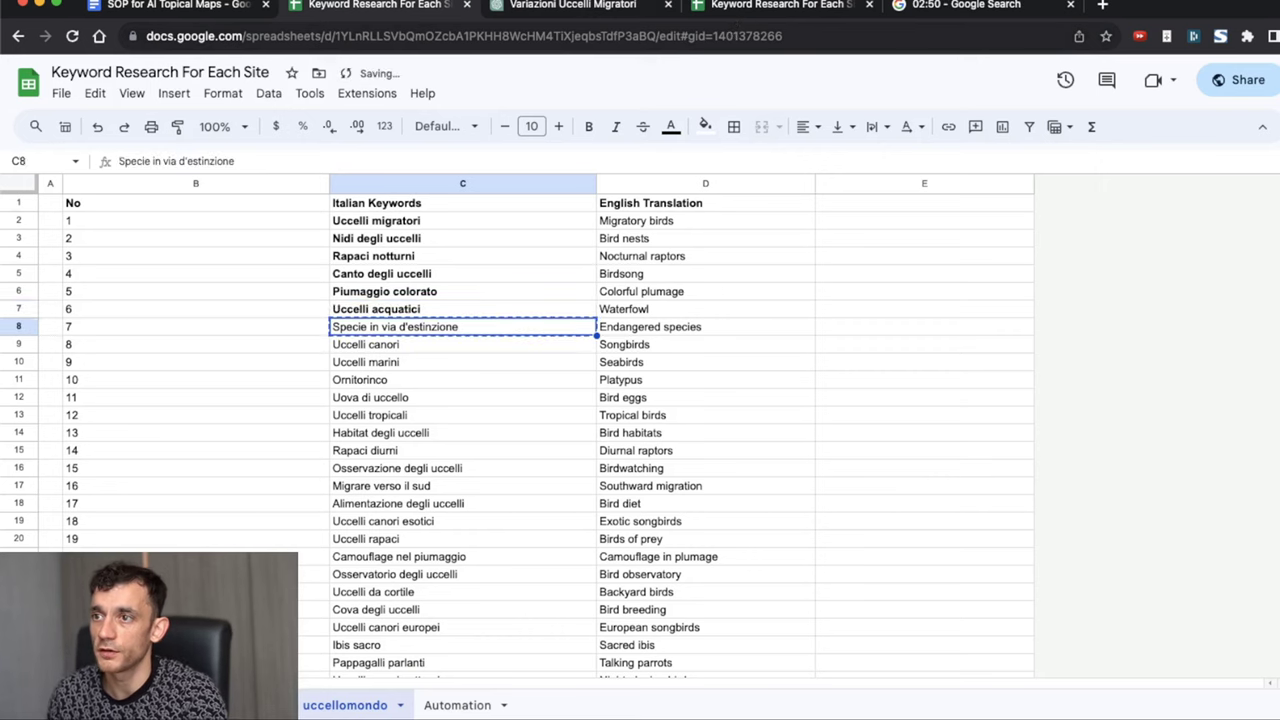
key("ctrl+Tab")
left_click(597, 641)
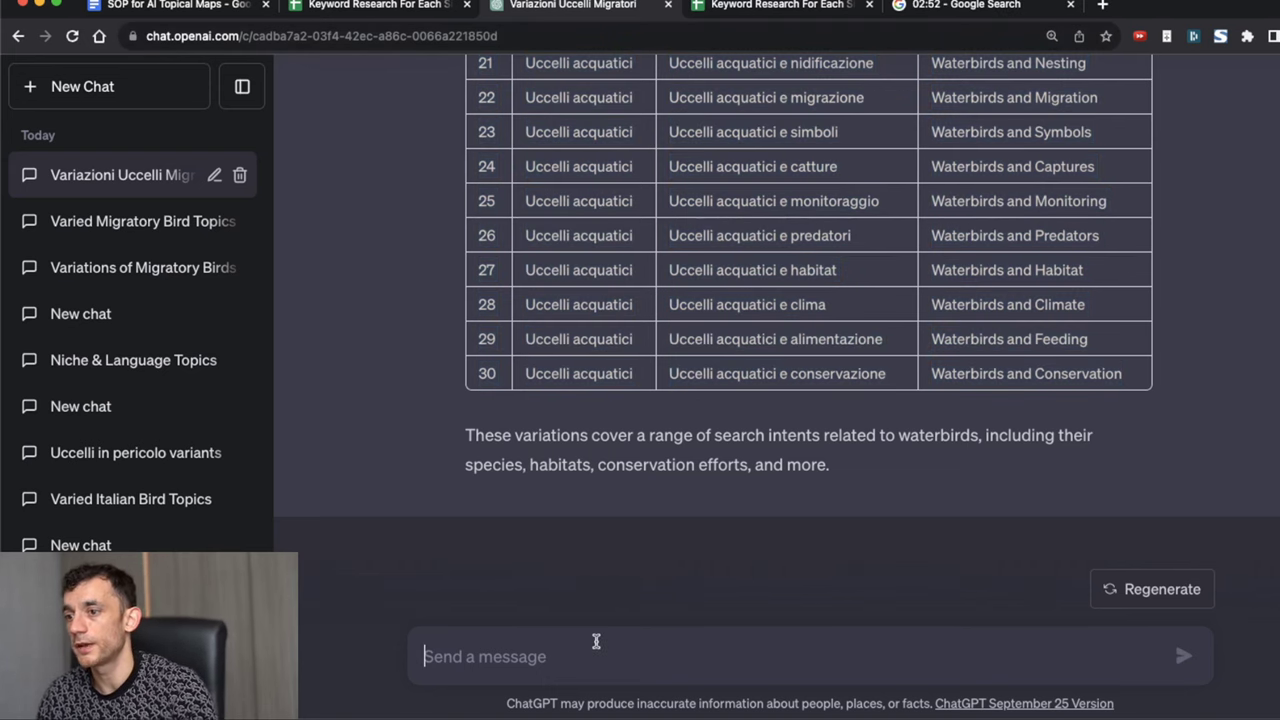
type("t")
key("super+v")
key("Return")
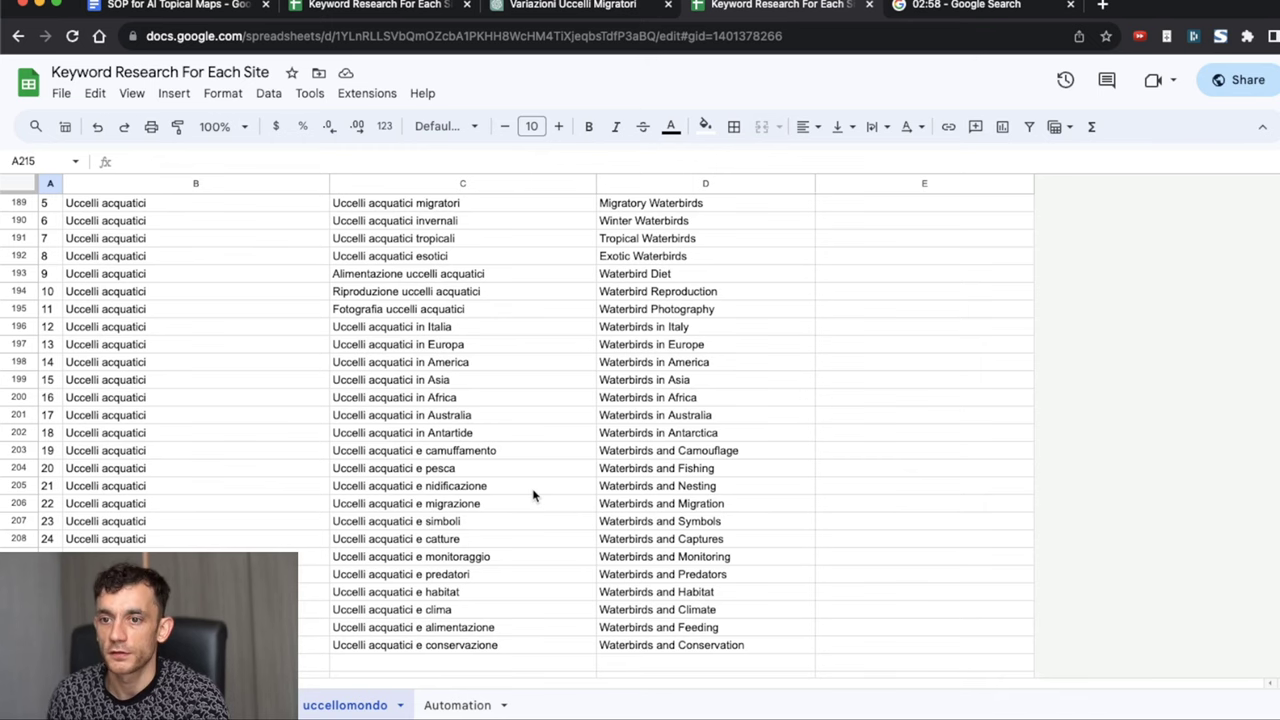
Step: Select the TOPIC column entries from B35 to the last filled row to count the variations, and return to A215
key("super+Up")
key("super+Up")
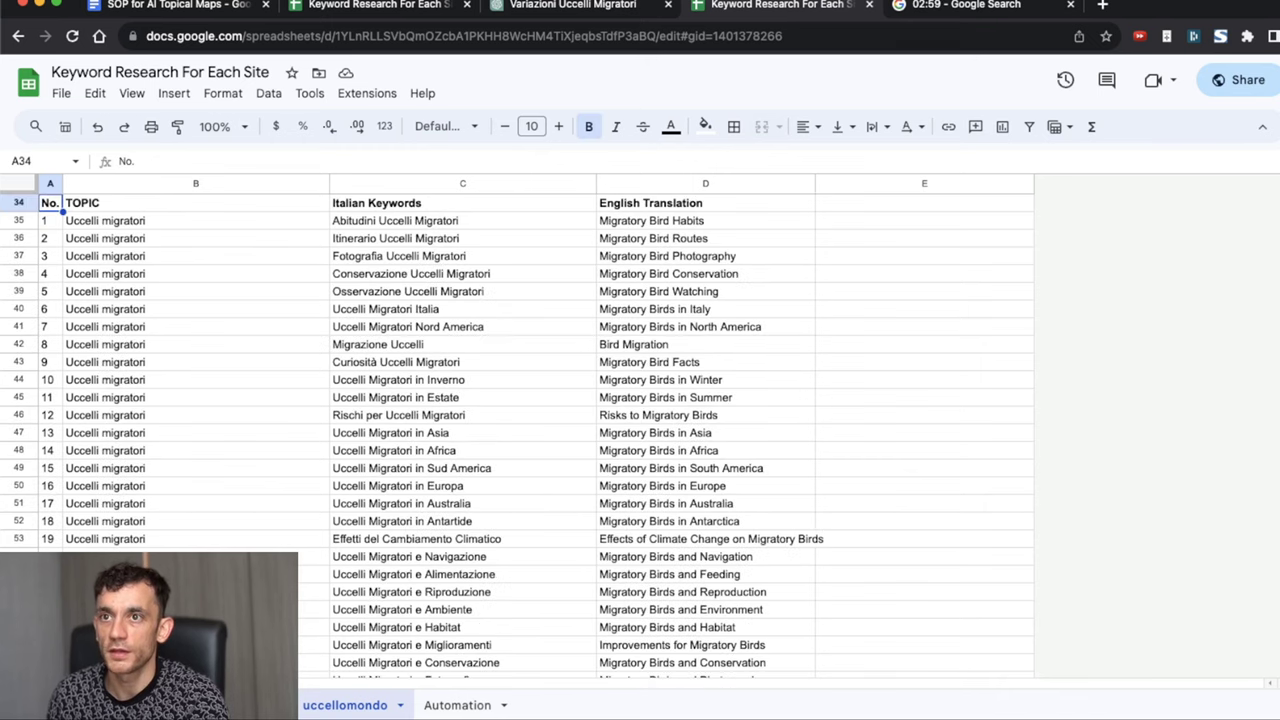
key("Down")
key("Right")
key("super+shift+Down")
key("super+Down")
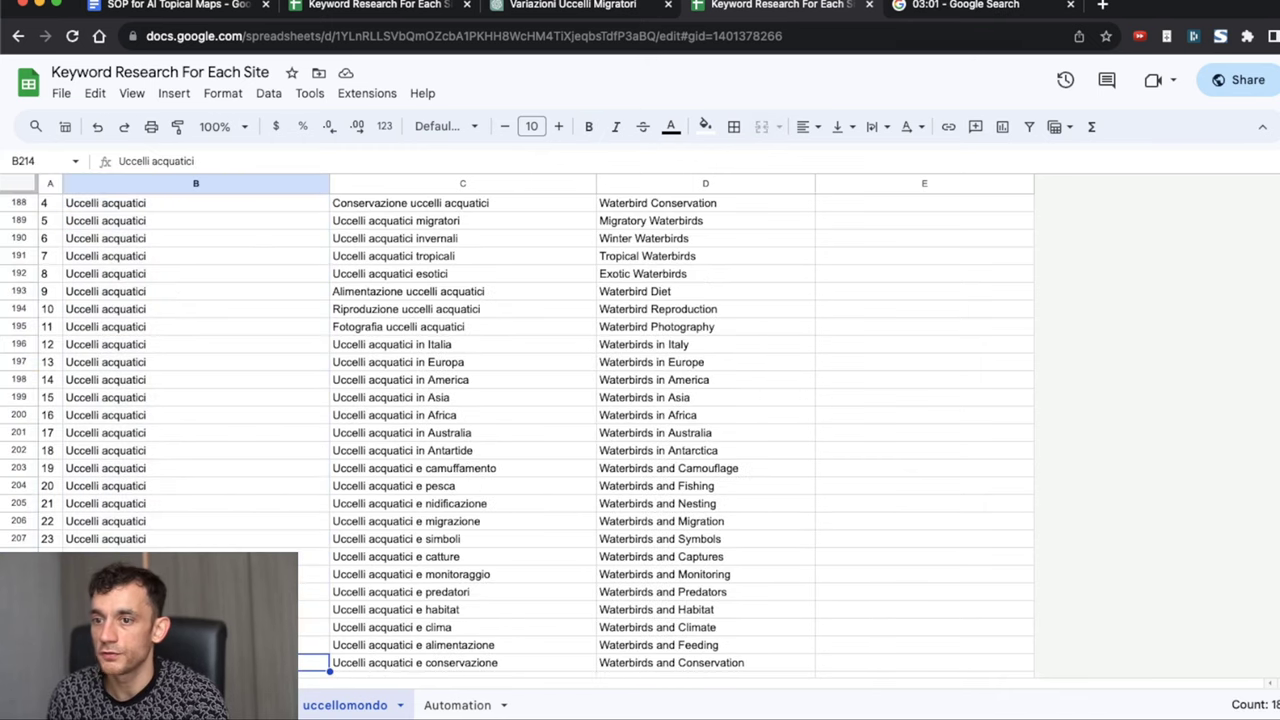
key("Down")
key("Left")
Step: Copy rows 1 to 30 of the Specie in via d'estinzione table into the uccellomondo sheet from A215, and go to the first empty row below
key("ctrl+shift+Tab")
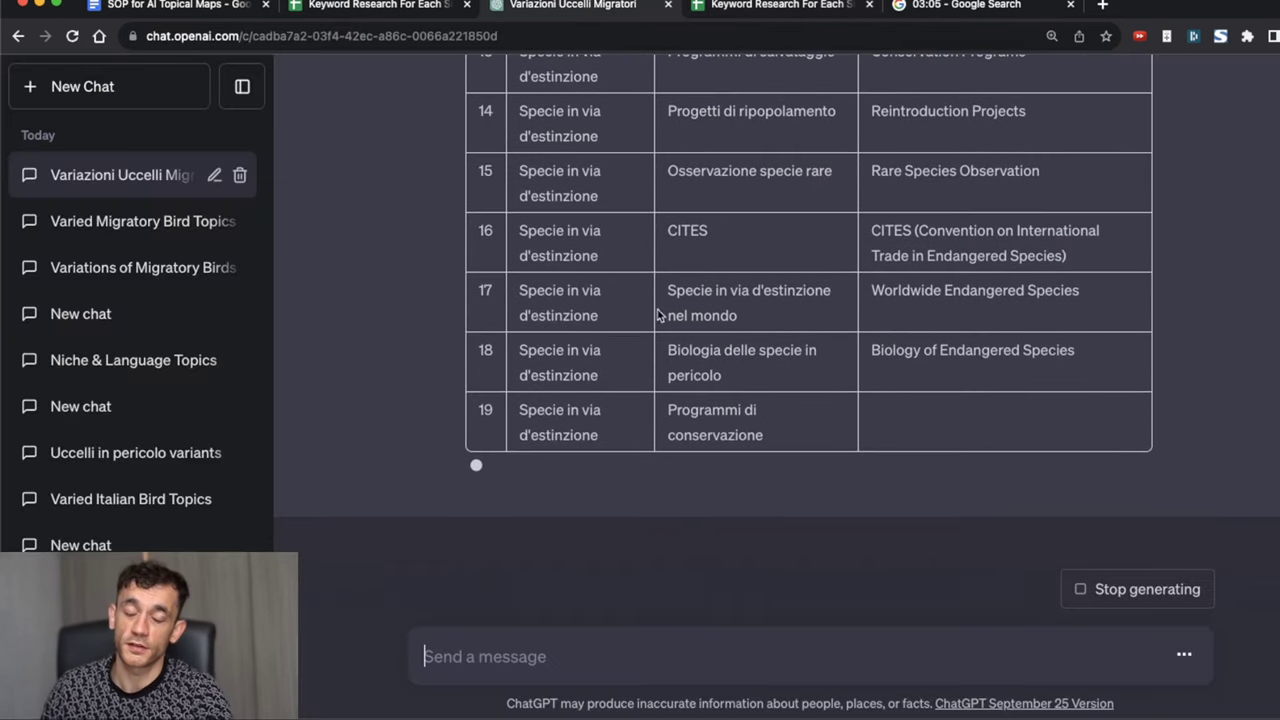
scroll(572, 308, "up", 3)
scroll(571, 308, "up", 10)
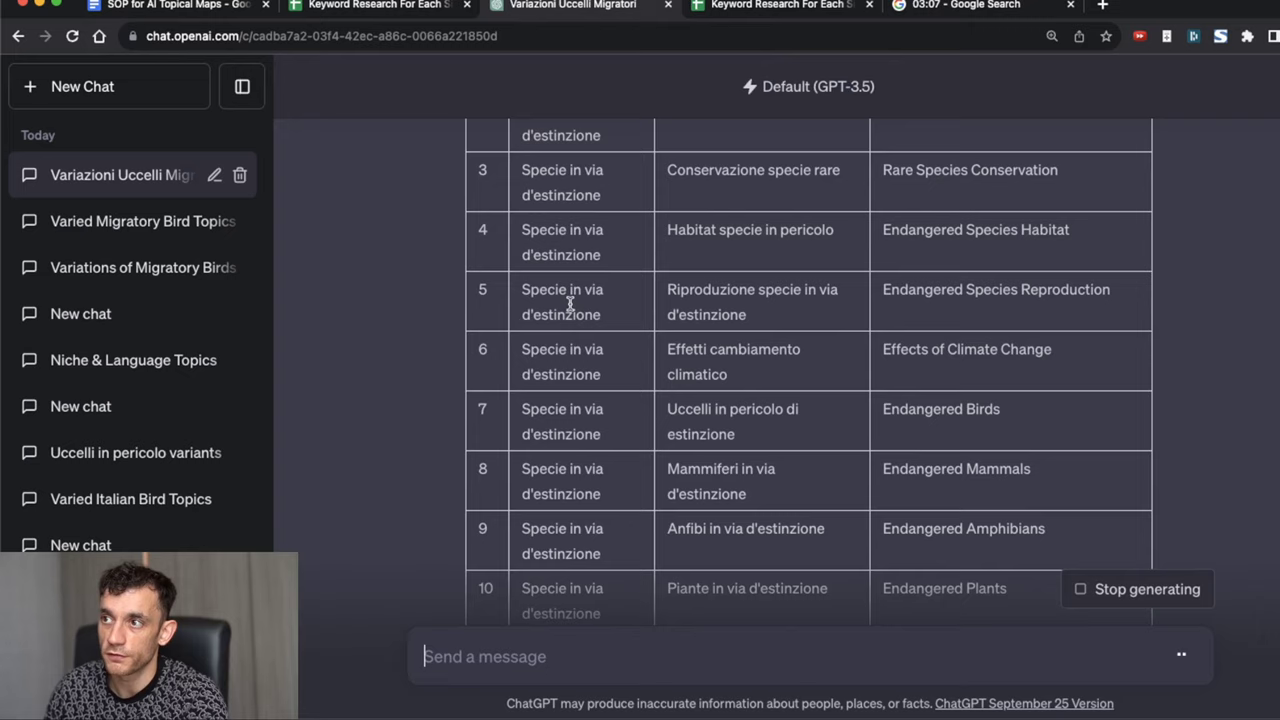
left_click_drag(481, 411, 625, 428)
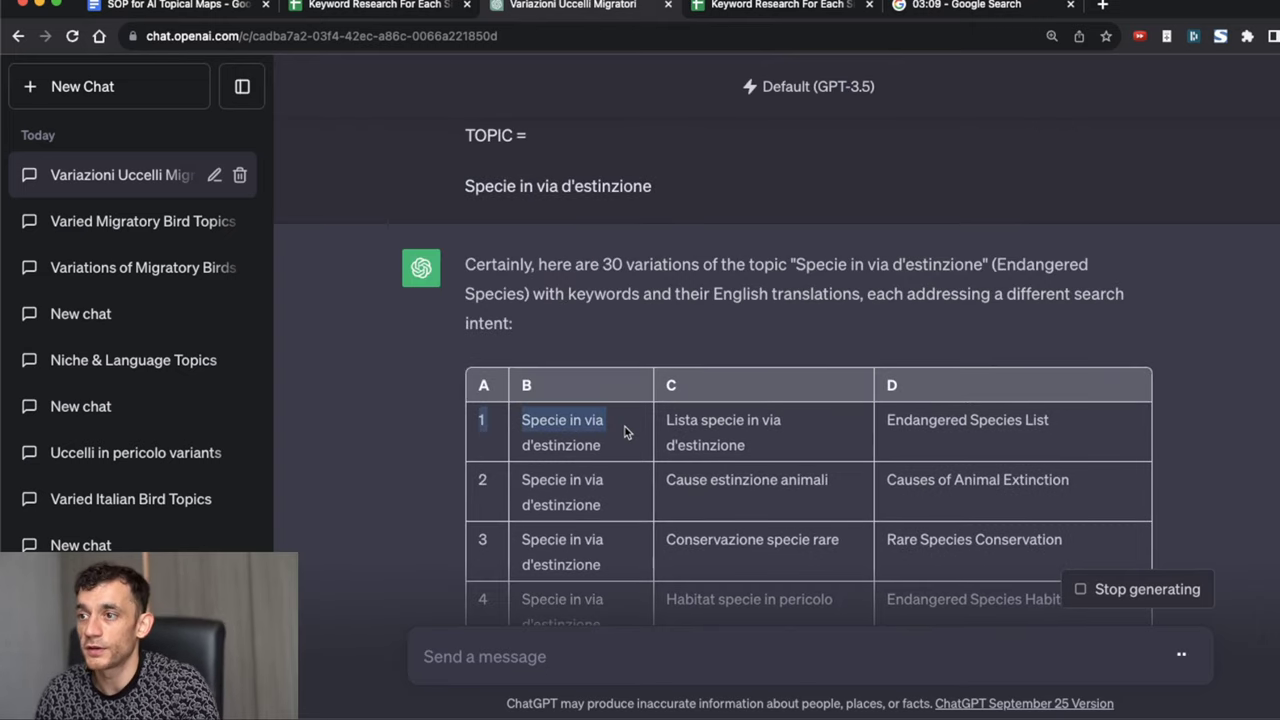
scroll(914, 514, "down", 15)
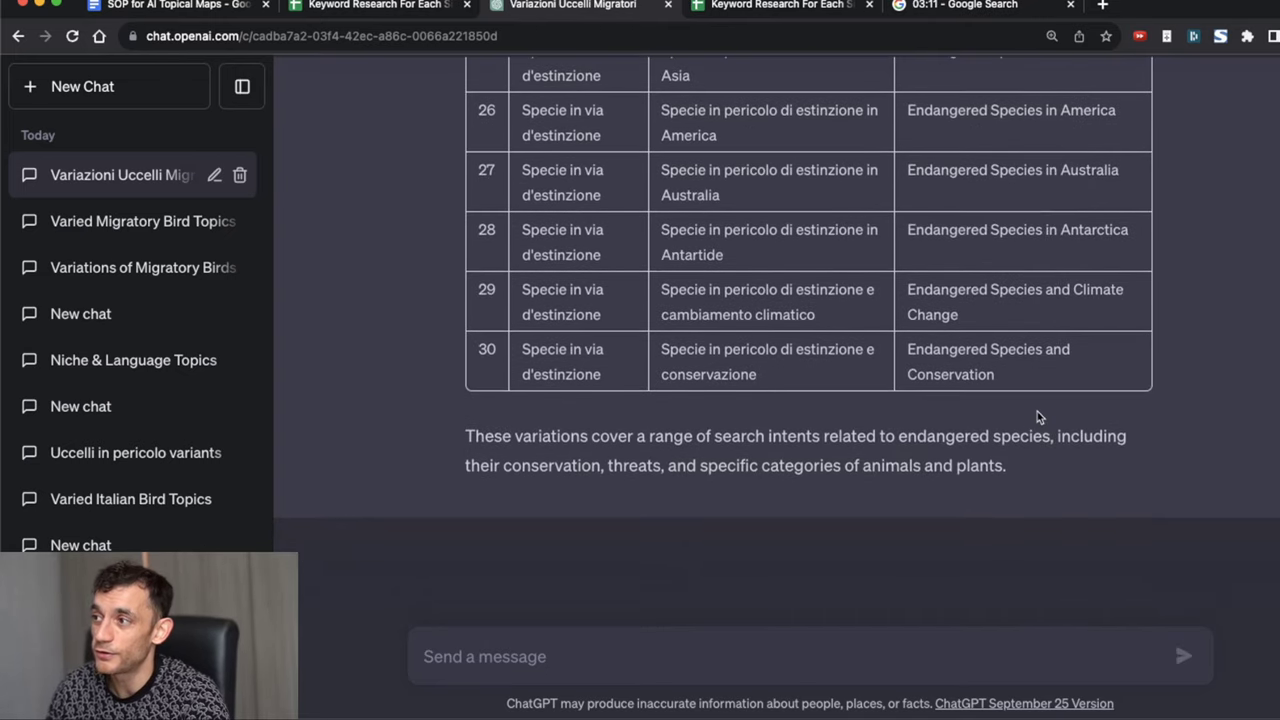
left_click(1036, 355, "shift")
key("ctrl+Tab")
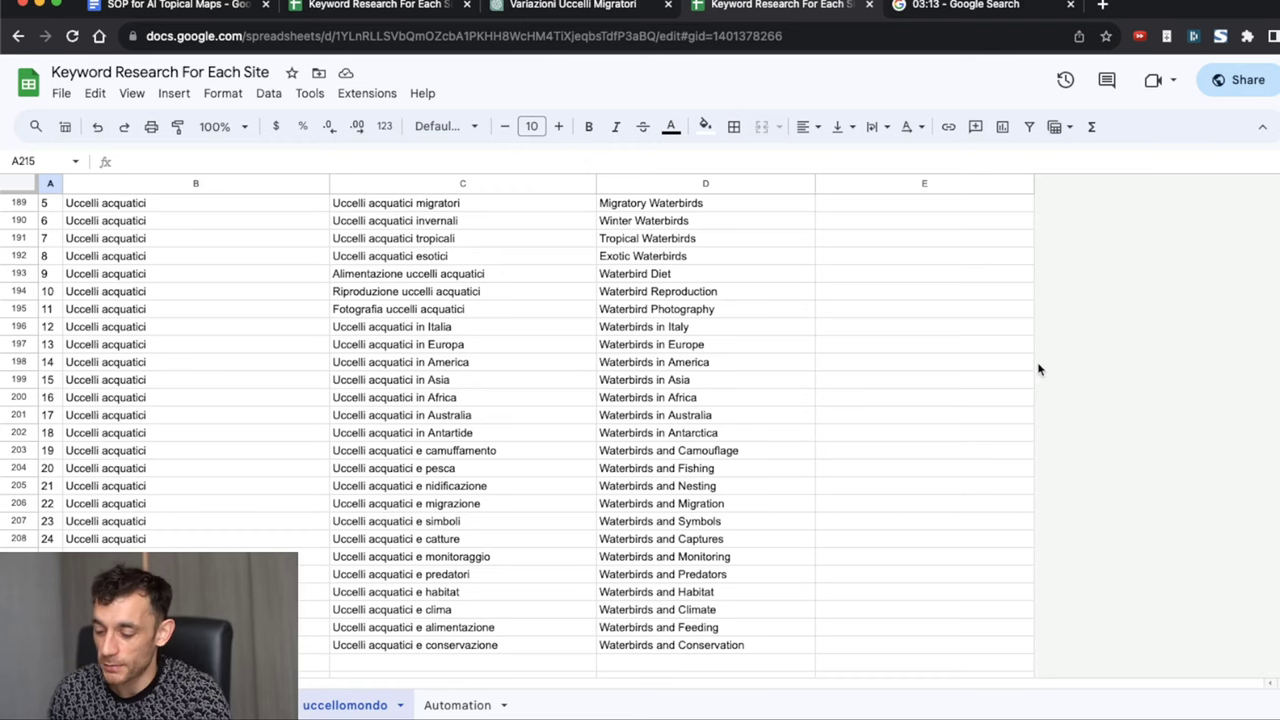
key("super+v")
key("super+Down")
key("Down")
Step: Make Specie in via d'estinzione in C8 of the topic list bold, and send ChatGPT the 30-variations prompt with Uccelli canori as the topic
key("ctrl+shift+Tab")
key("ctrl+shift+Tab")
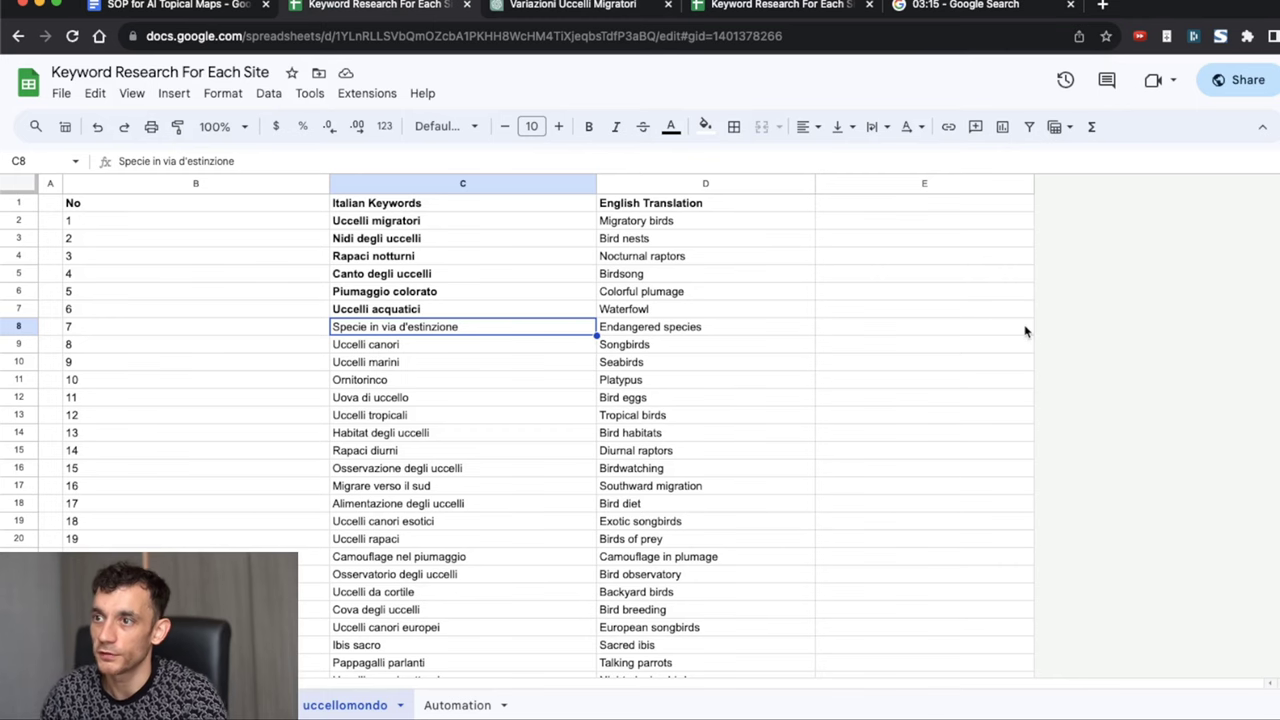
key("ctrl+b")
key("Down")
key("ctrl+shift+Tab")
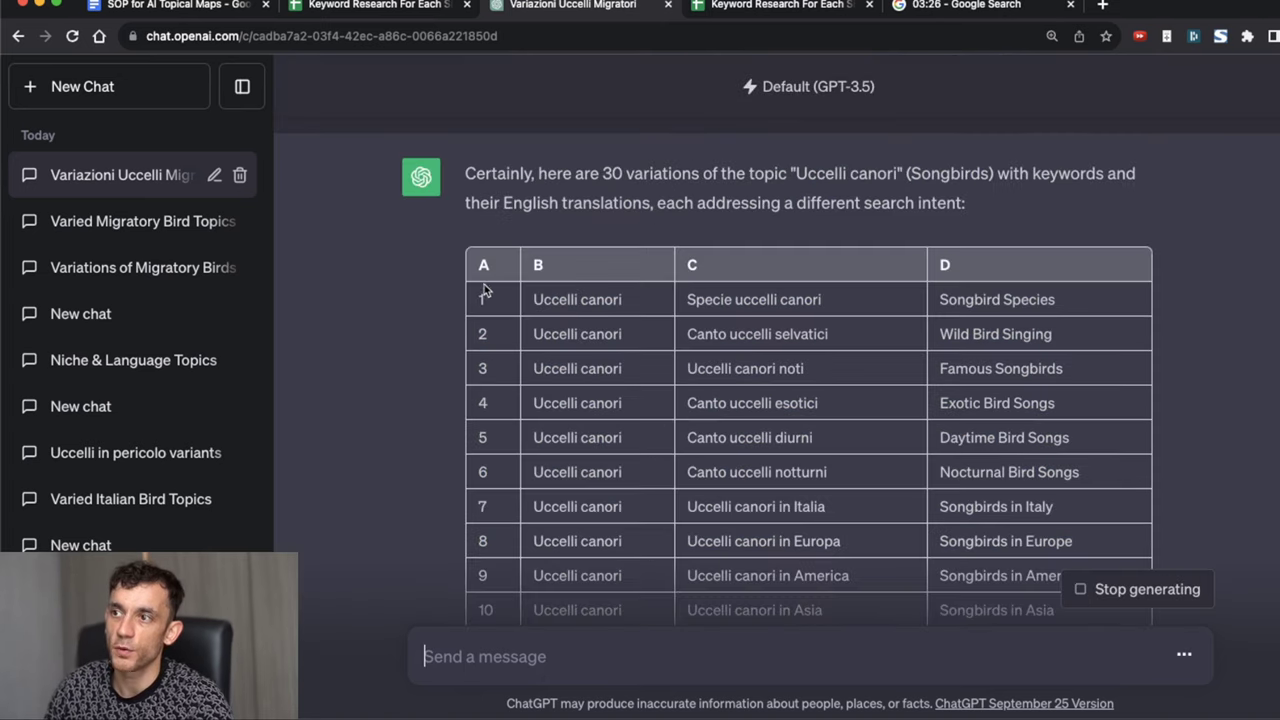
Step: Copy the Uccelli canori table from ChatGPT into the uccellomondo sheet from A245, and go to its last row
left_click_drag(477, 267, 675, 377)
scroll(680, 383, "down", 4)
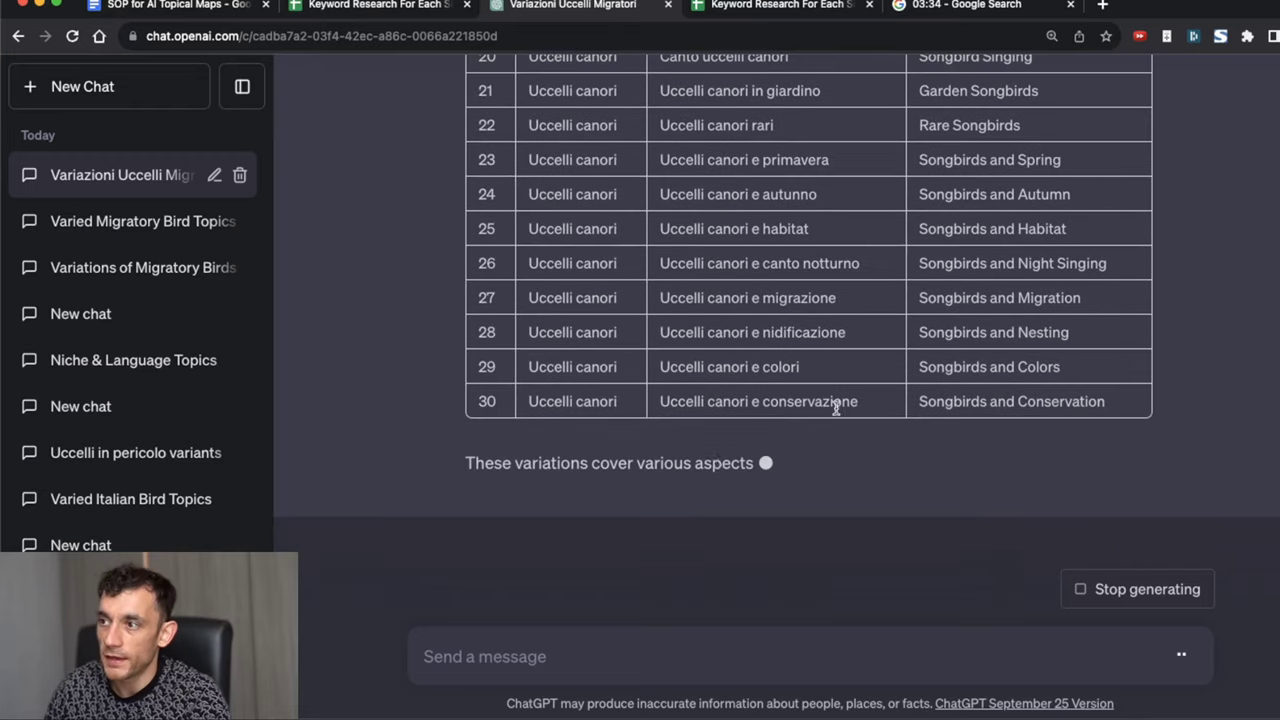
key("ctrl+Tab")
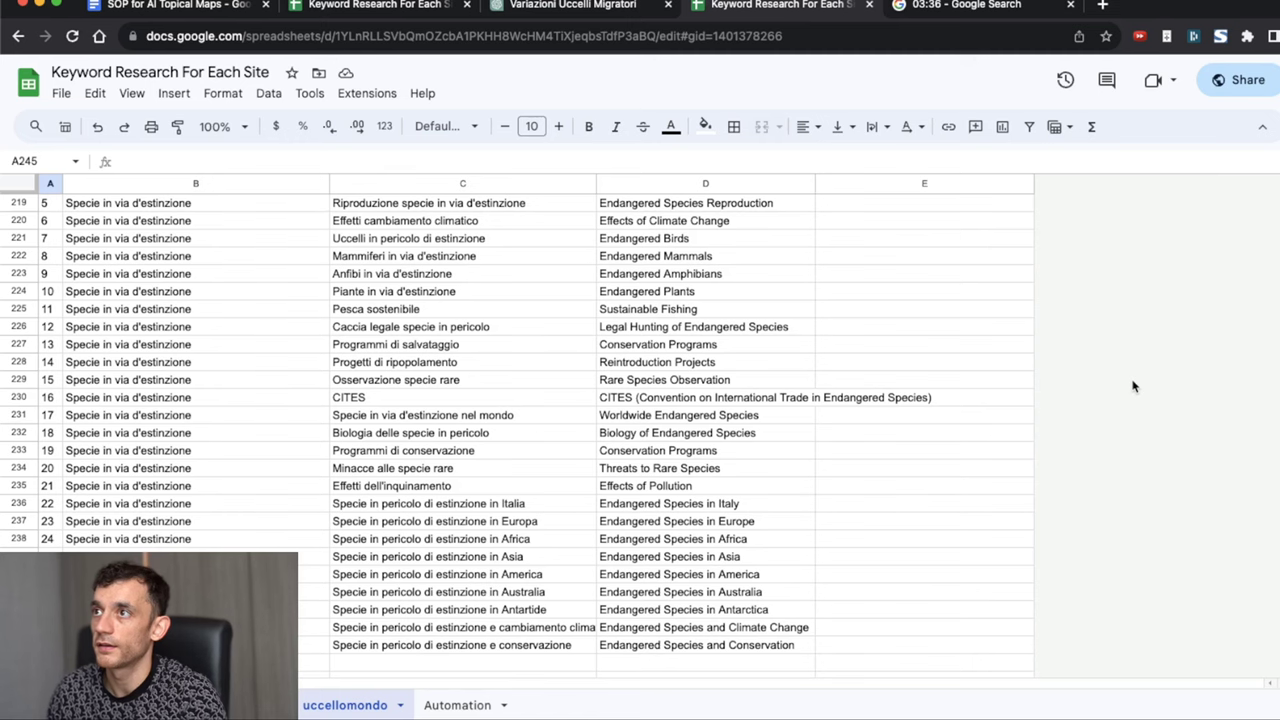
key("super+v")
key("super+Down")
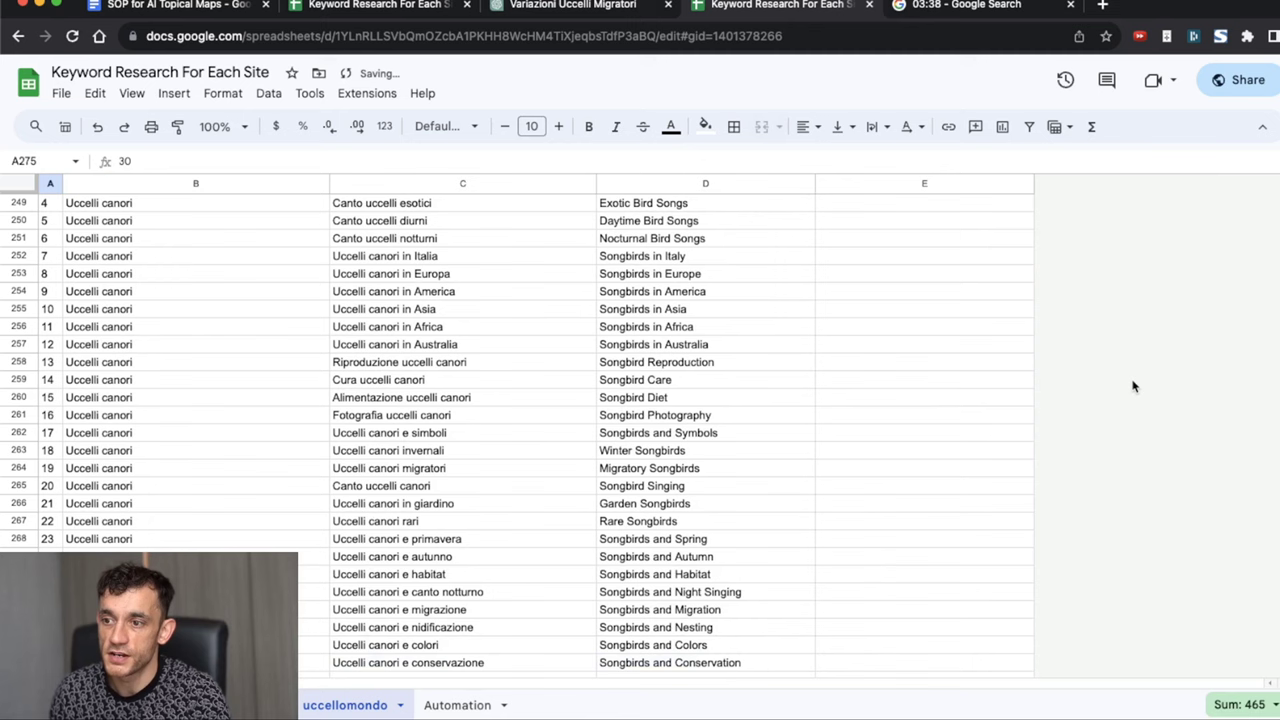
Step: Send the 30-variations prompt in the same ChatGPT chat with Uccelli marini as the topic
key("ctrl+shift+Tab")
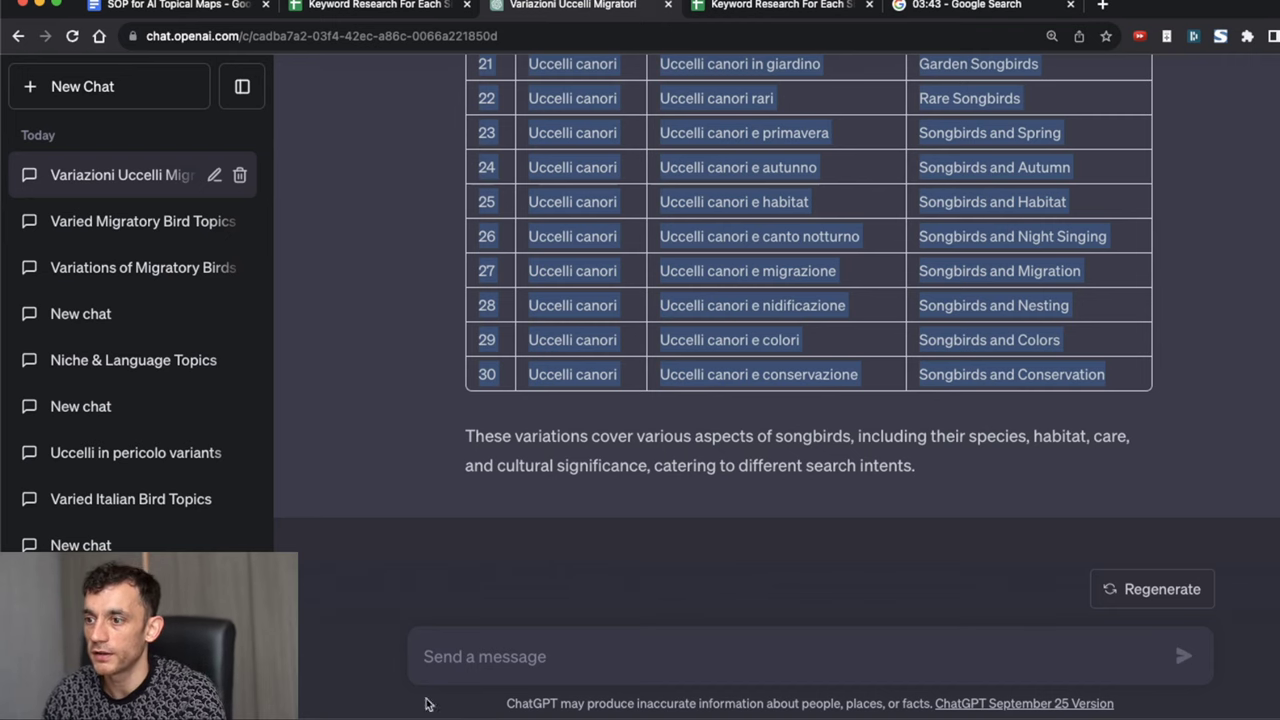
key("ctrl+Tab")
key("ctrl+shift+Tab")
key("super+v")
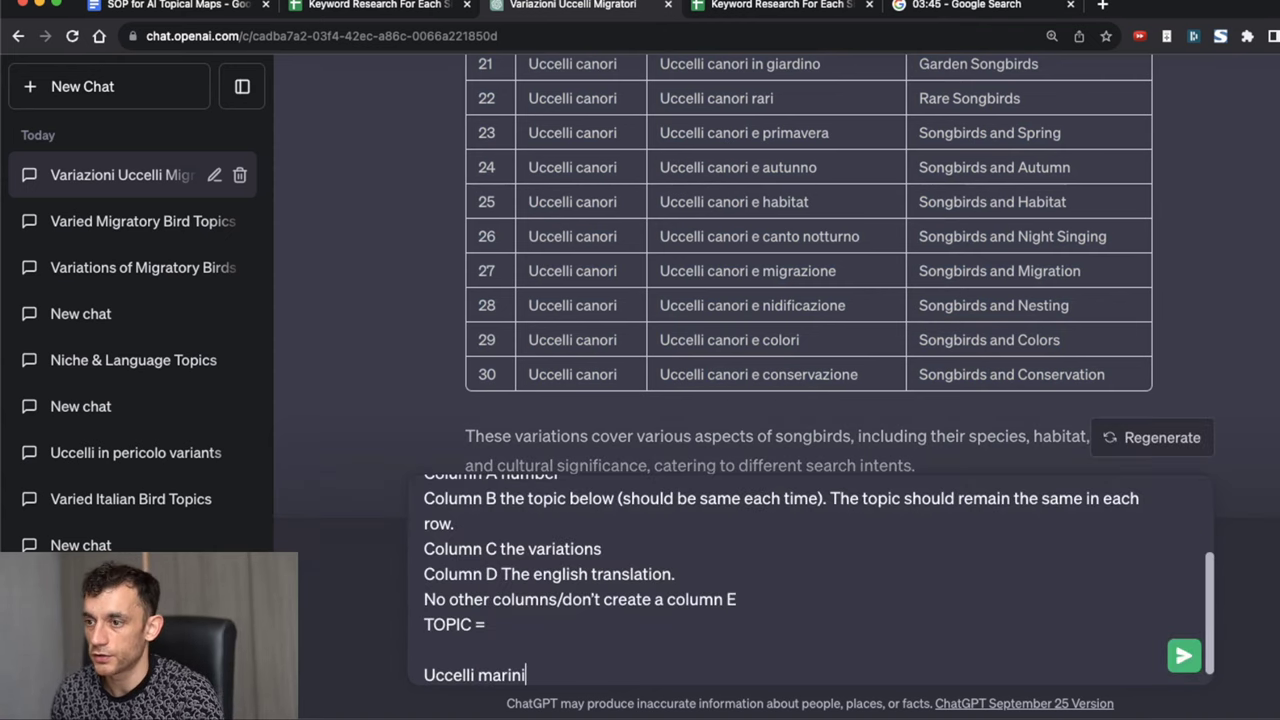
key("Return")
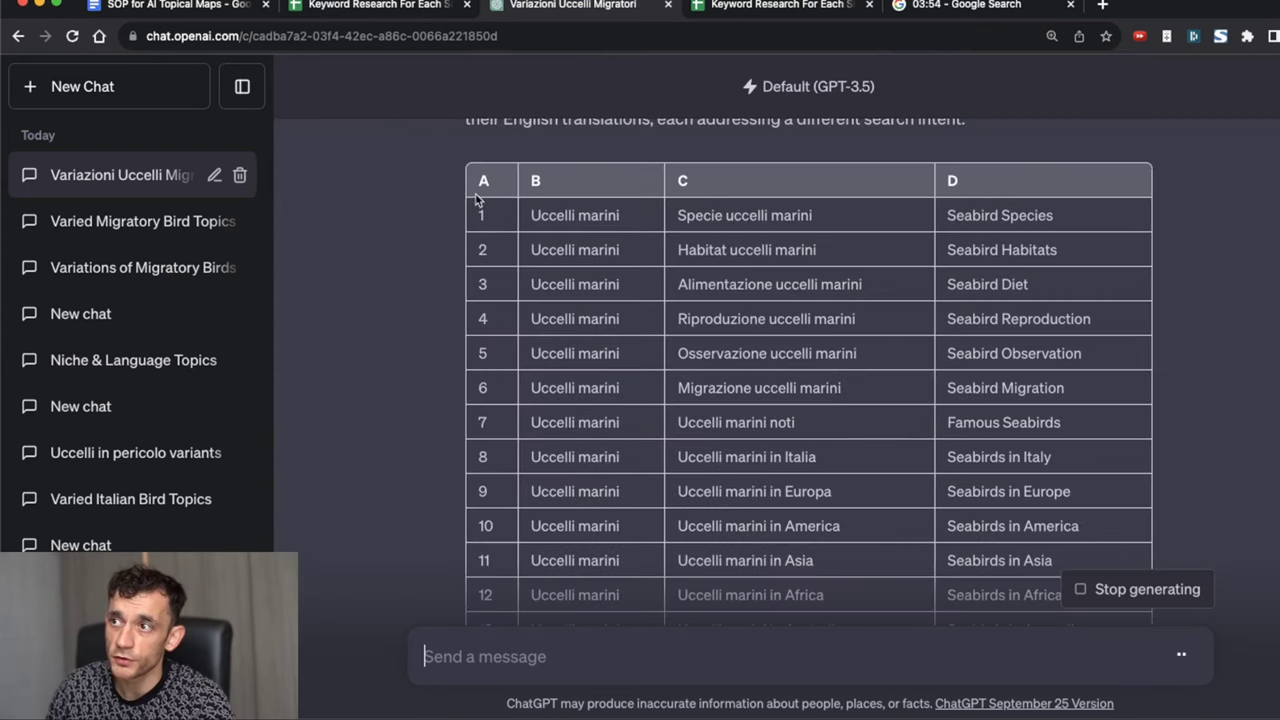
Step: Copy rows 1 to 30 of the Uccelli marini table into the uccellomondo sheet below the Uccelli canori rows, and return to the topic list
left_click_drag(480, 209, 694, 246)
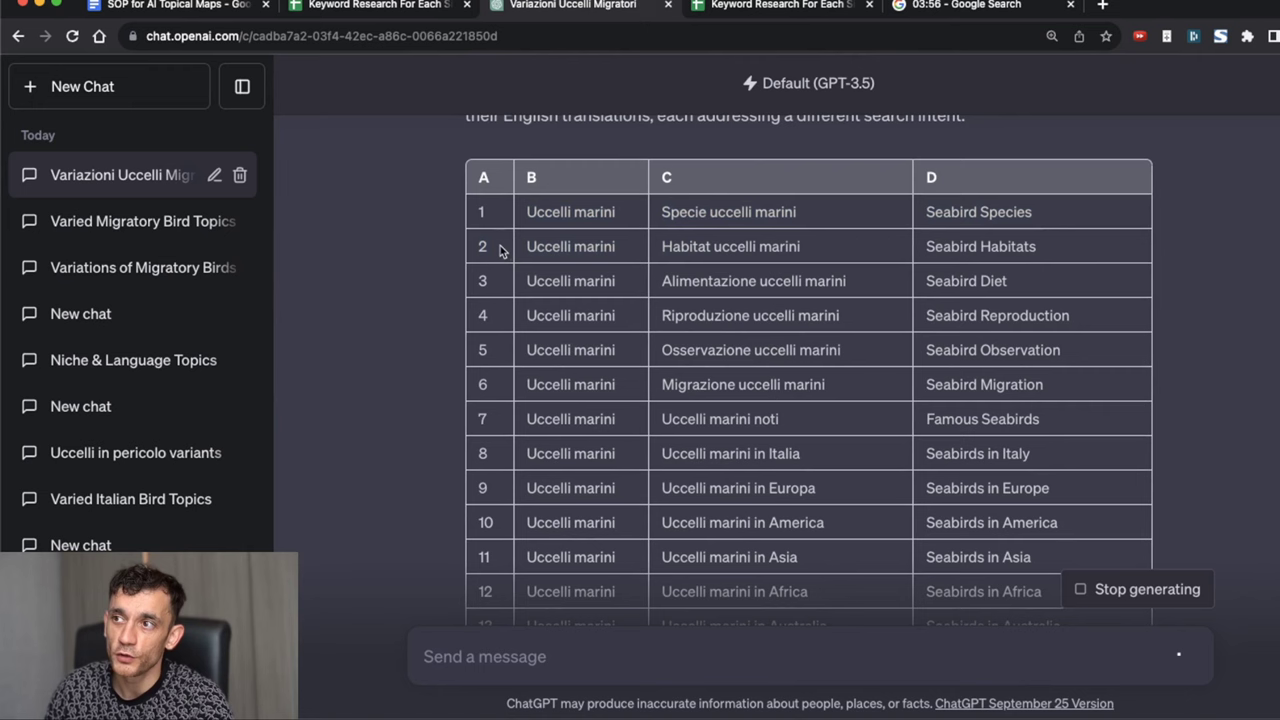
left_click_drag(471, 206, 665, 234)
scroll(800, 350, "down", 5)
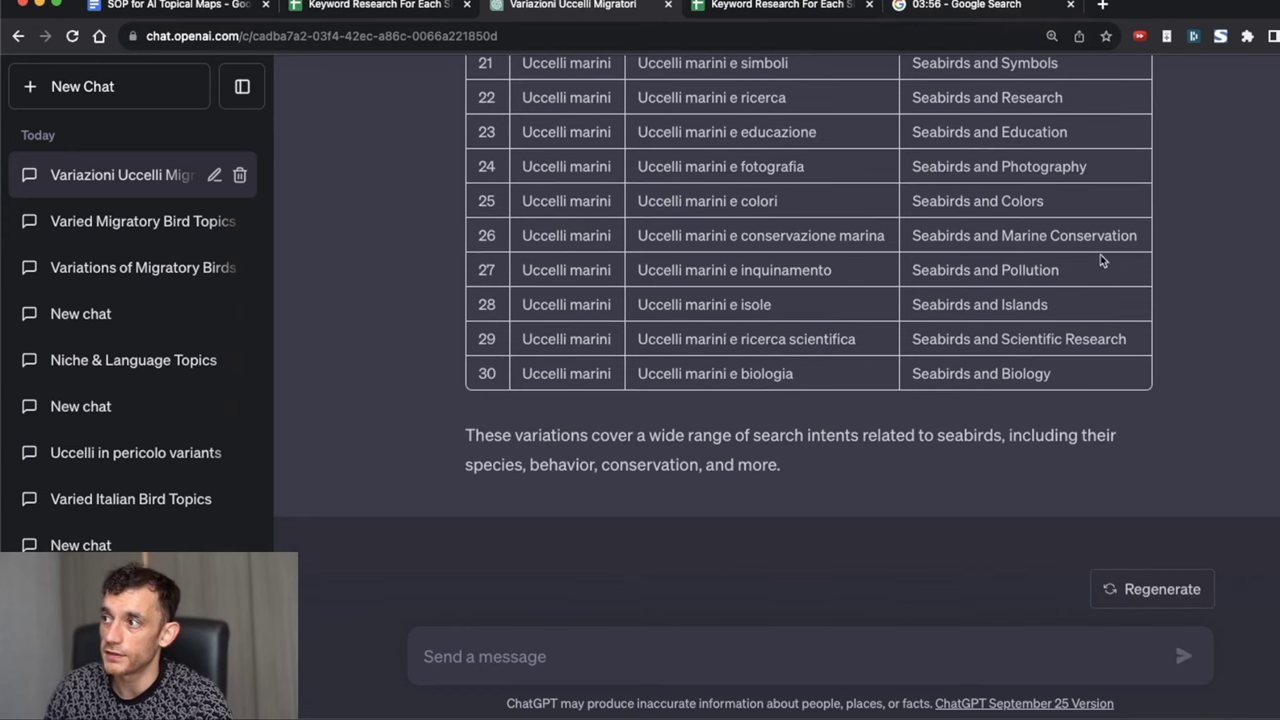
left_click(1089, 369, "shift")
key("ctrl+Tab")
key("Down")
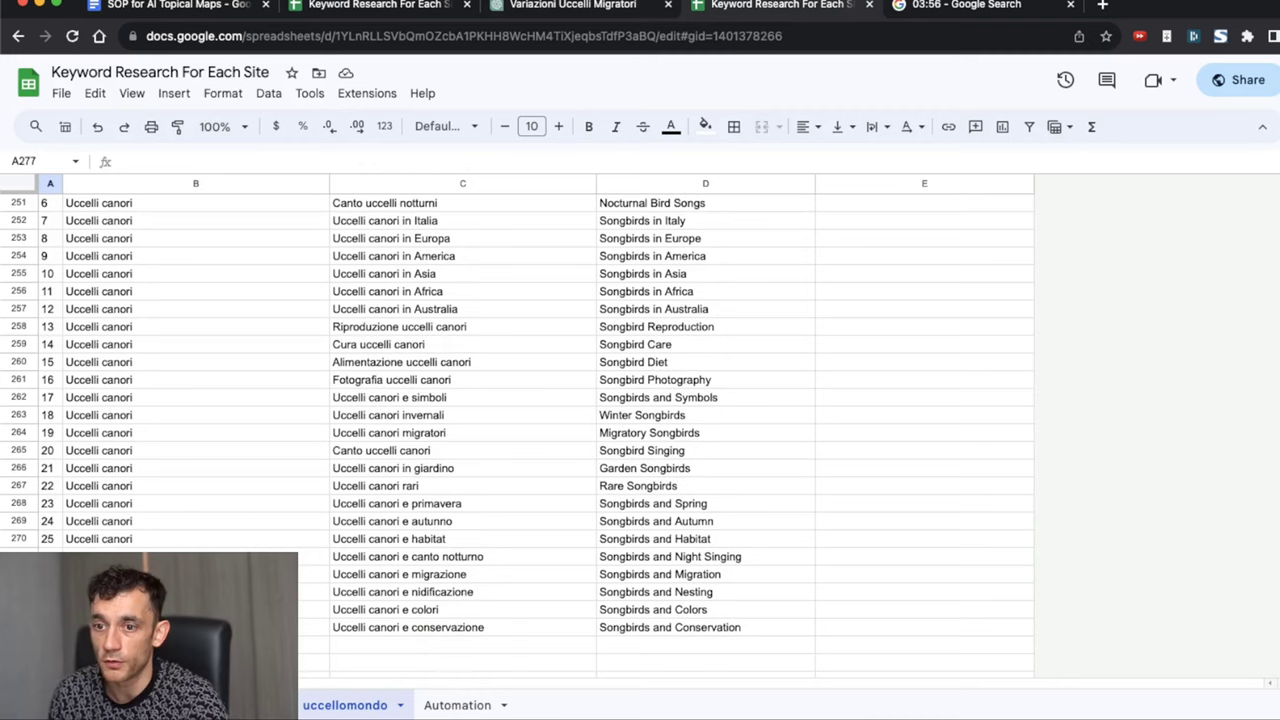
key("ctrl+v")
key("ctrl+Down")
key("Down")
key("ctrl+shift+Tab")
key("ctrl+shift+Tab")
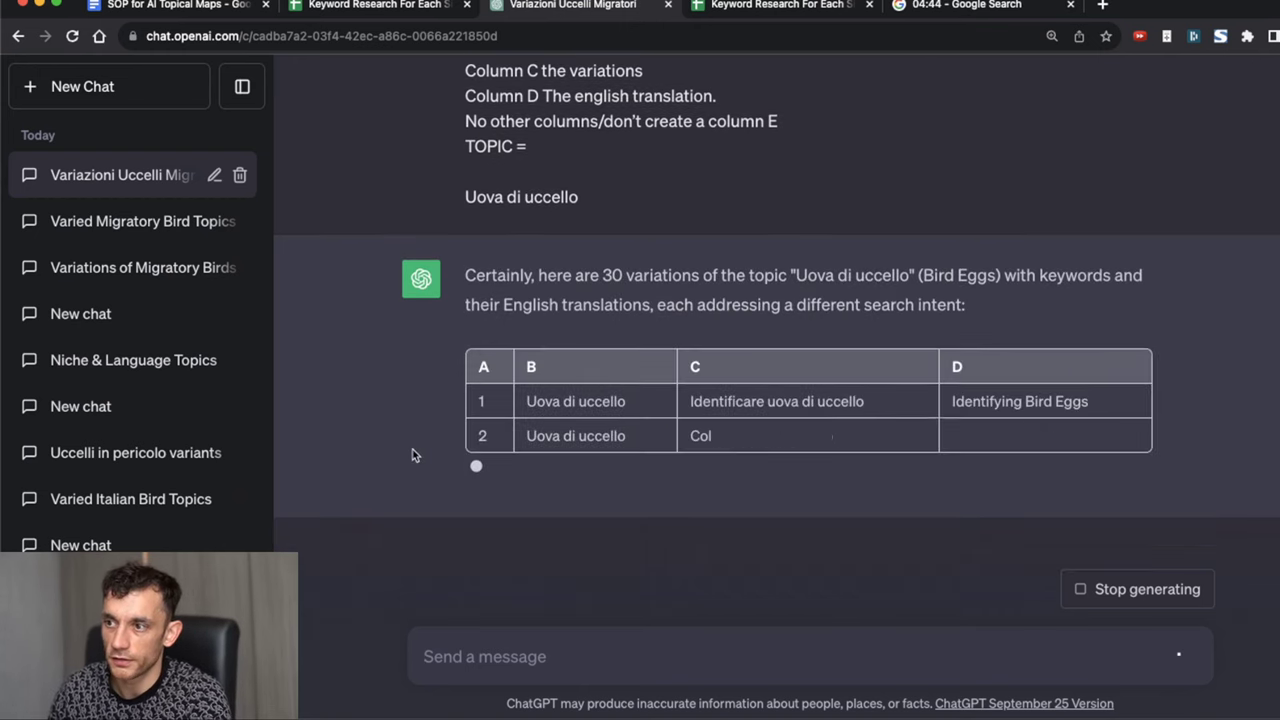
left_click(430, 656)
type("Give me 30 variations of TOPIC that address a different search intent. Include keywords + English translation. Include the topic as a column in the table too, in column B (the topic mentioned above). Reduce each to 3-5 word length keywords. Column A number Column B the topic below (should be same each time). The topic should remain the same in each row. Column C the variations Column D The english translation. No other columns/don't create a column E TOPIC =")
key("super+a")
key("super+c")
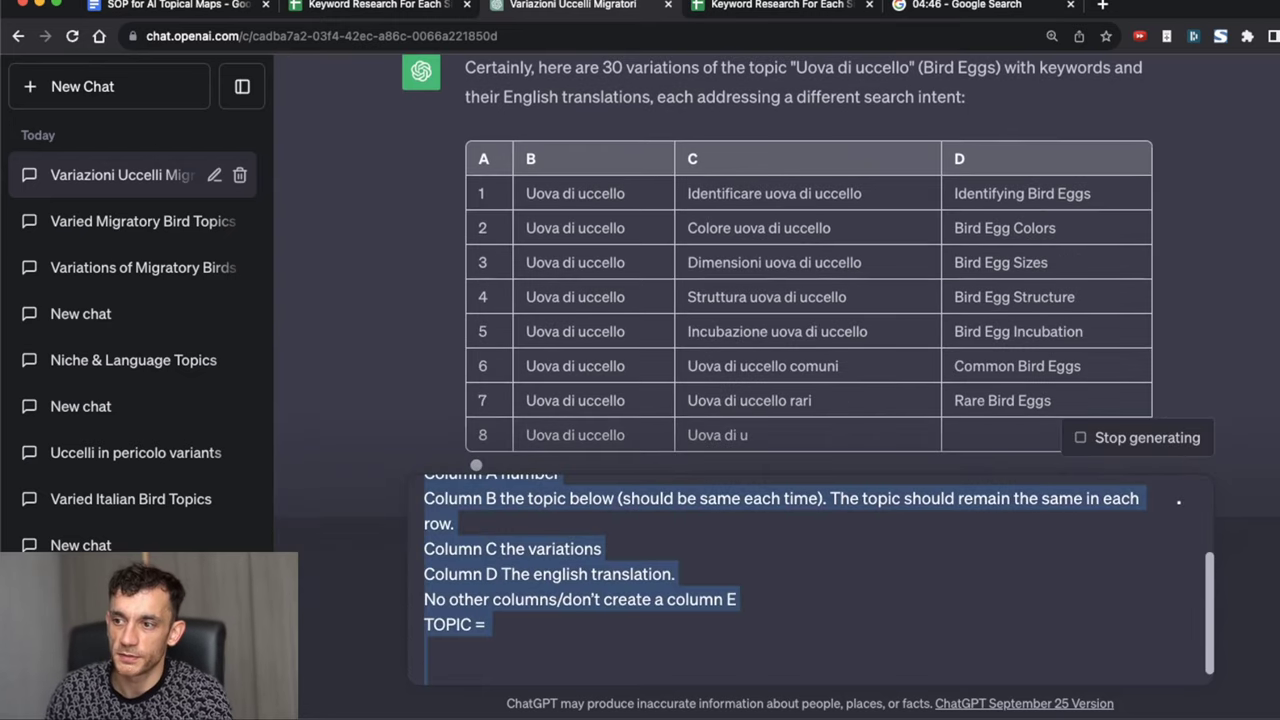
key("BackSpace")
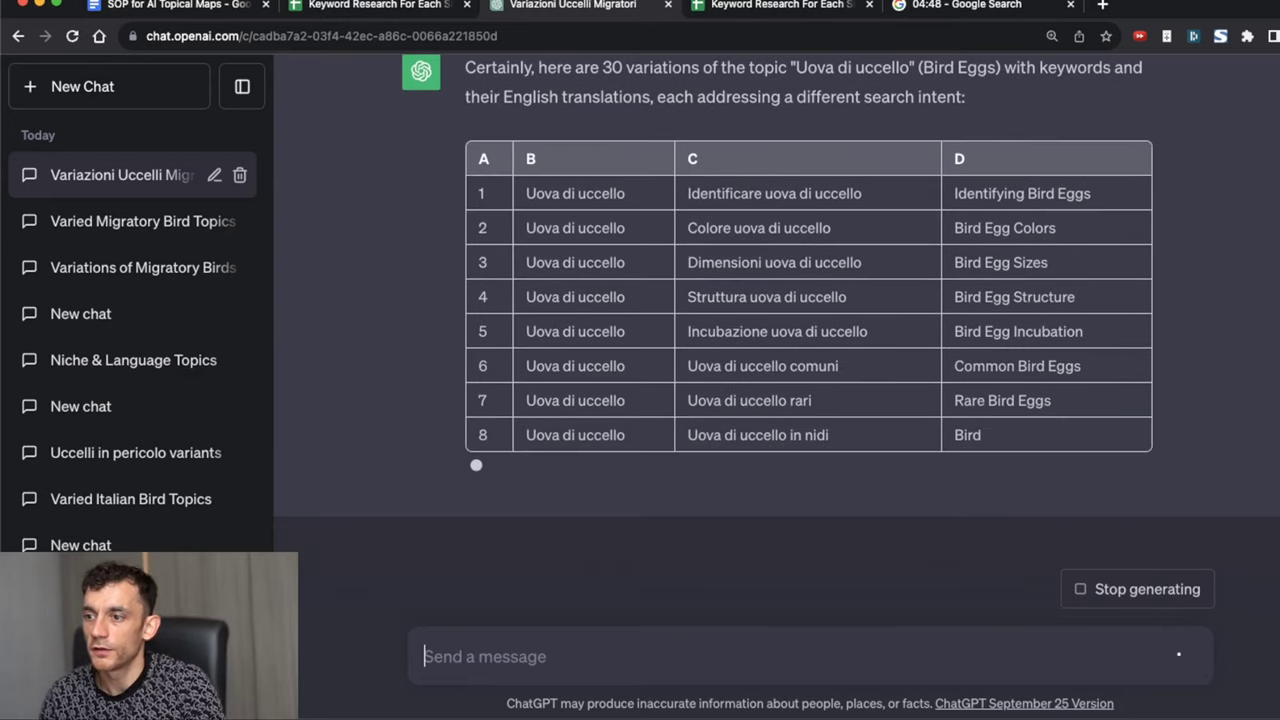
key("super+v")
key("super+a")
key("BackSpace")
type("t")
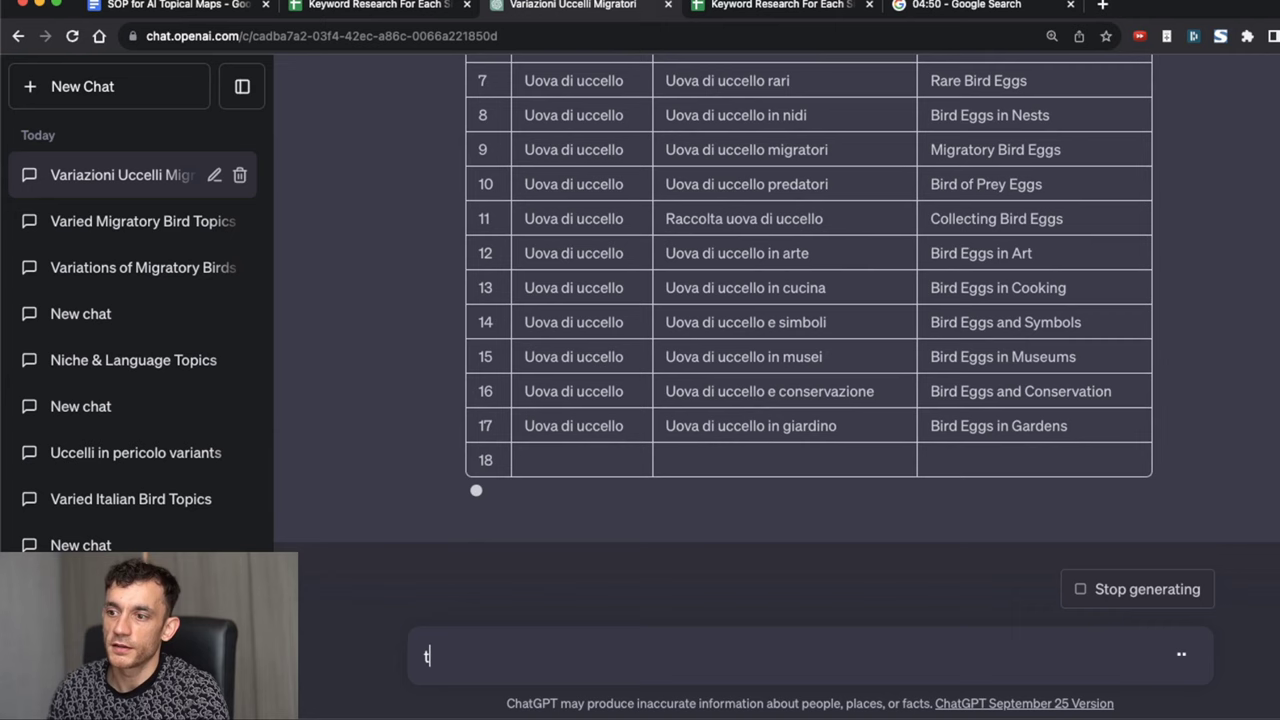
type("op")
key("BackSpace")
key("BackSpace")
key("super+v")
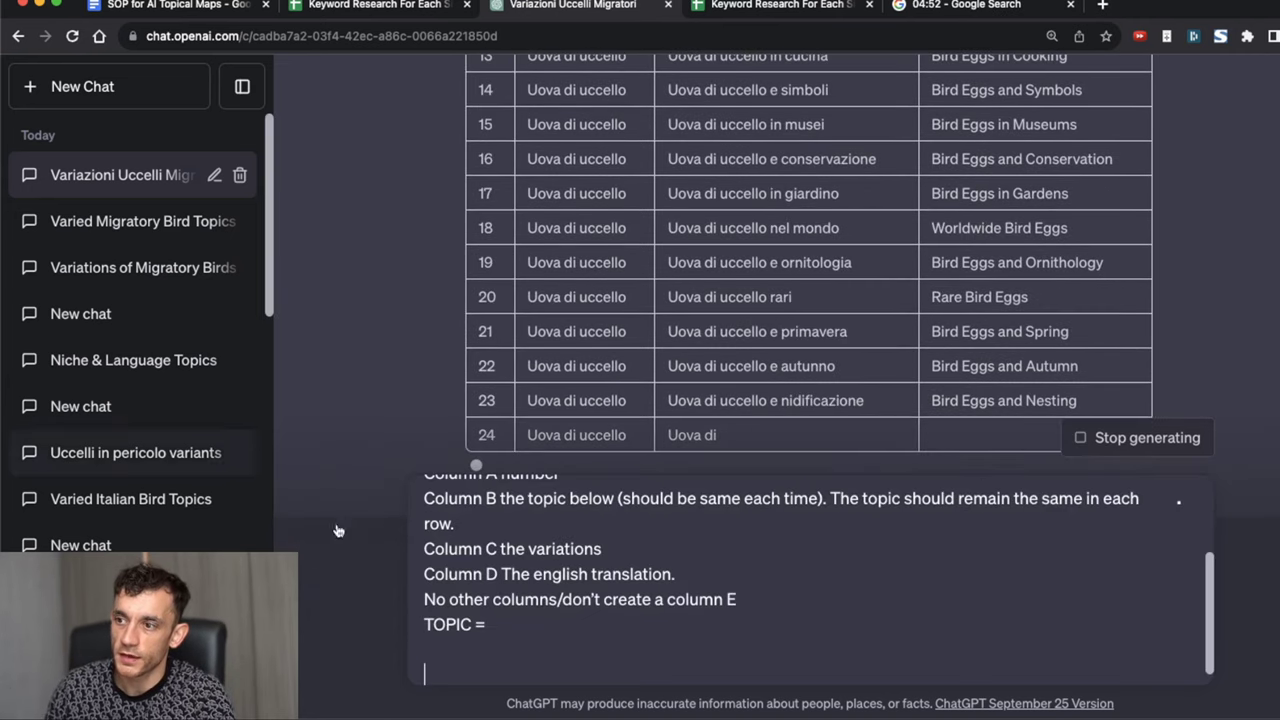
scroll(487, 556, "up", 2)
scroll(629, 588, "down", 2)
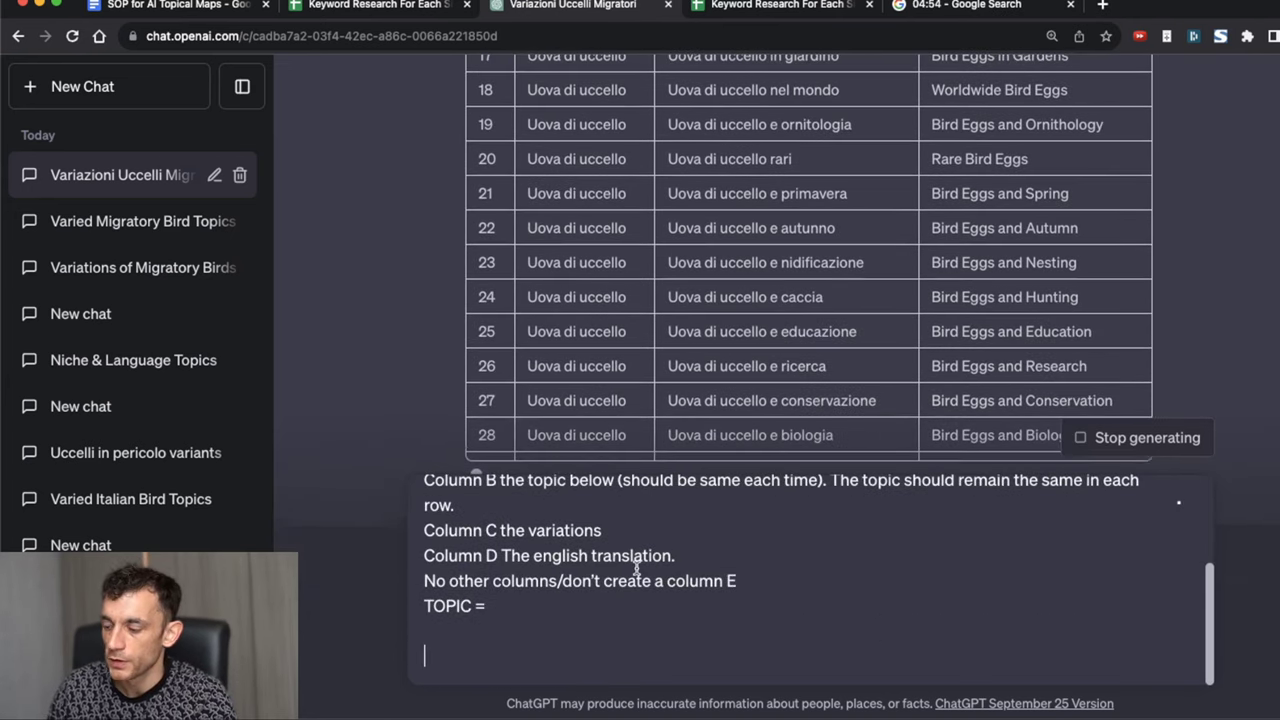
key("super+a")
key("BackSpace")
Step: Copy the Uova di uccello table, header included, from ChatGPT into the uccellomondo sheet below the Ornitorinco rows
scroll(557, 482, "up", 10)
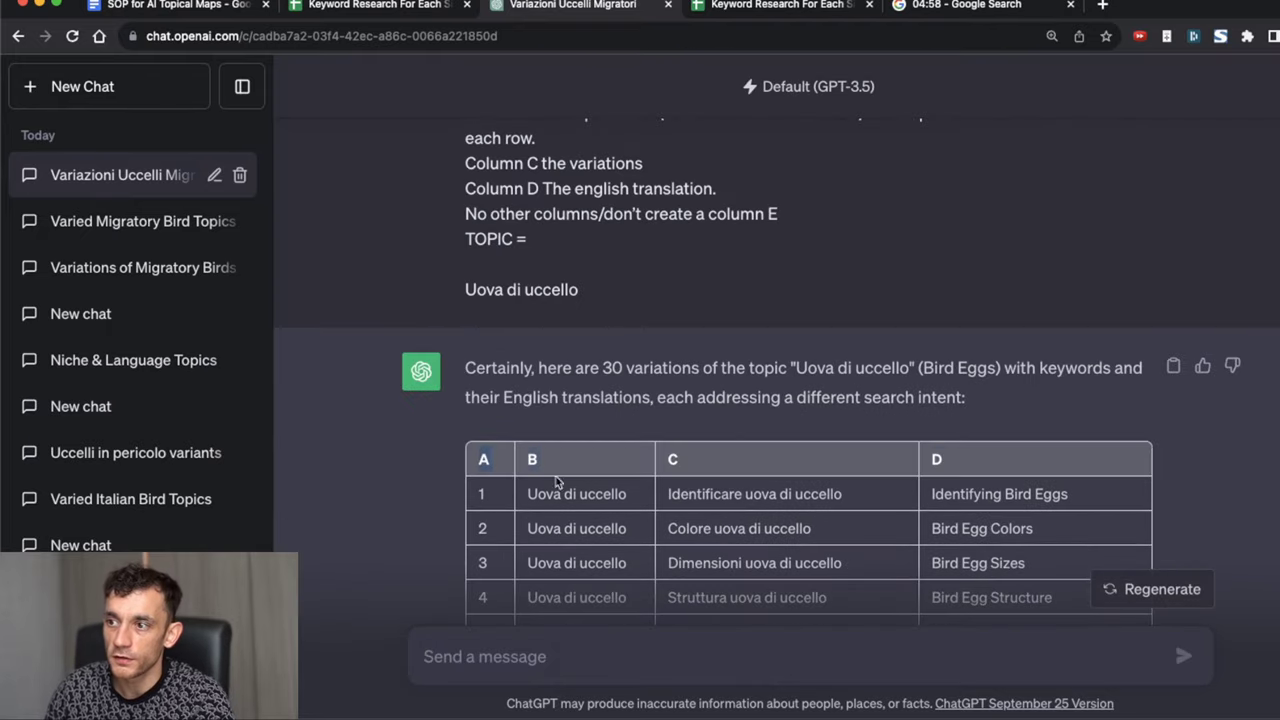
scroll(557, 482, "down", 10)
left_click(1103, 378, "shift")
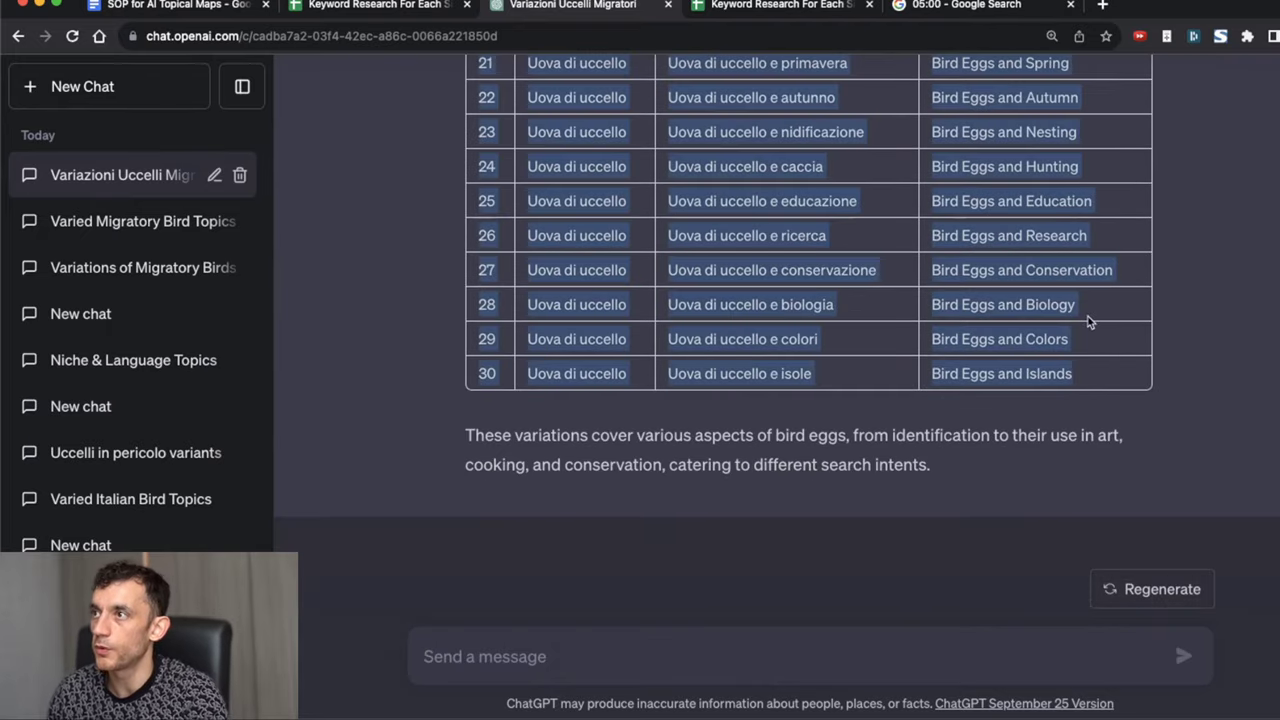
key("super+c")
key("ctrl+Tab")
key("Down")
key("super+v")
Step: Delete the blank row 336 and the header row 337 above the Uova di uccello variations
key("Up")
key("shift+Right")
key("shift+Right")
key("shift+Right")
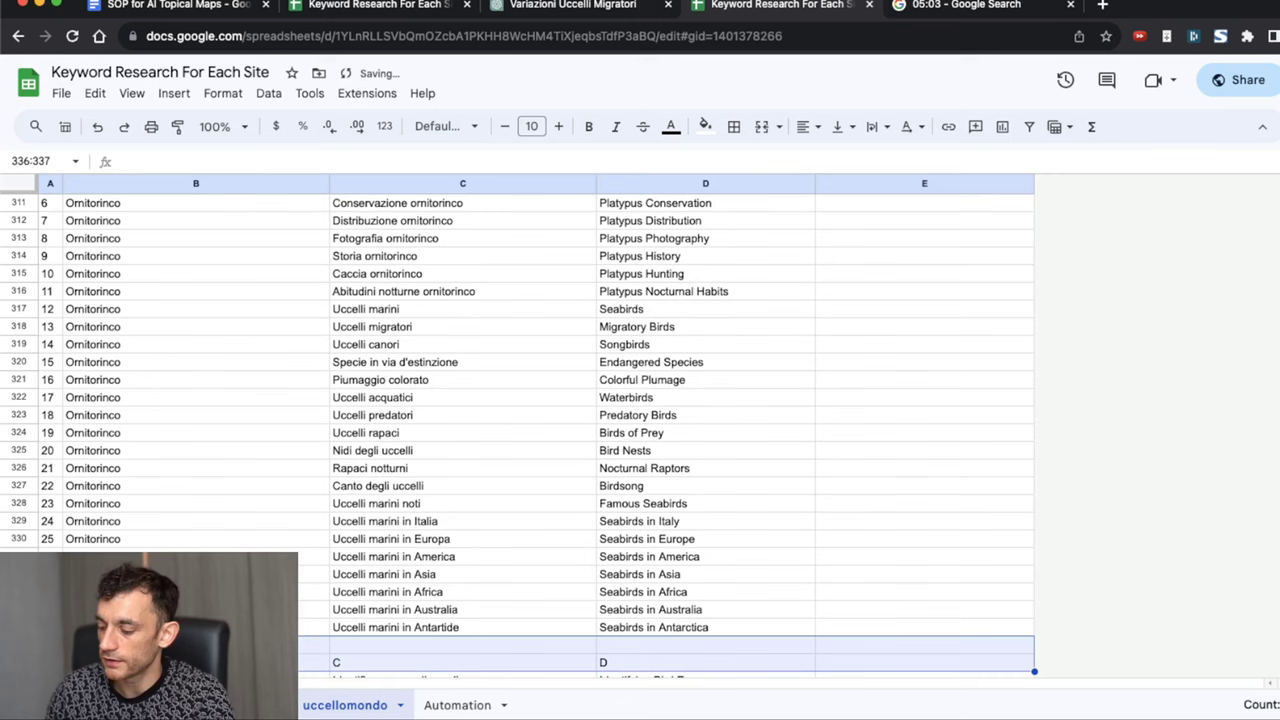
key("ctrl+v")
scroll(640, 430, "down", 5)
Step: Make Uova di uccello in C12 of the topic list bold, and send ChatGPT the 30-variations prompt with Uccelli tropicali as the topic
key("ctrl+shift+Tab")
key("ctrl+shift+Tab")
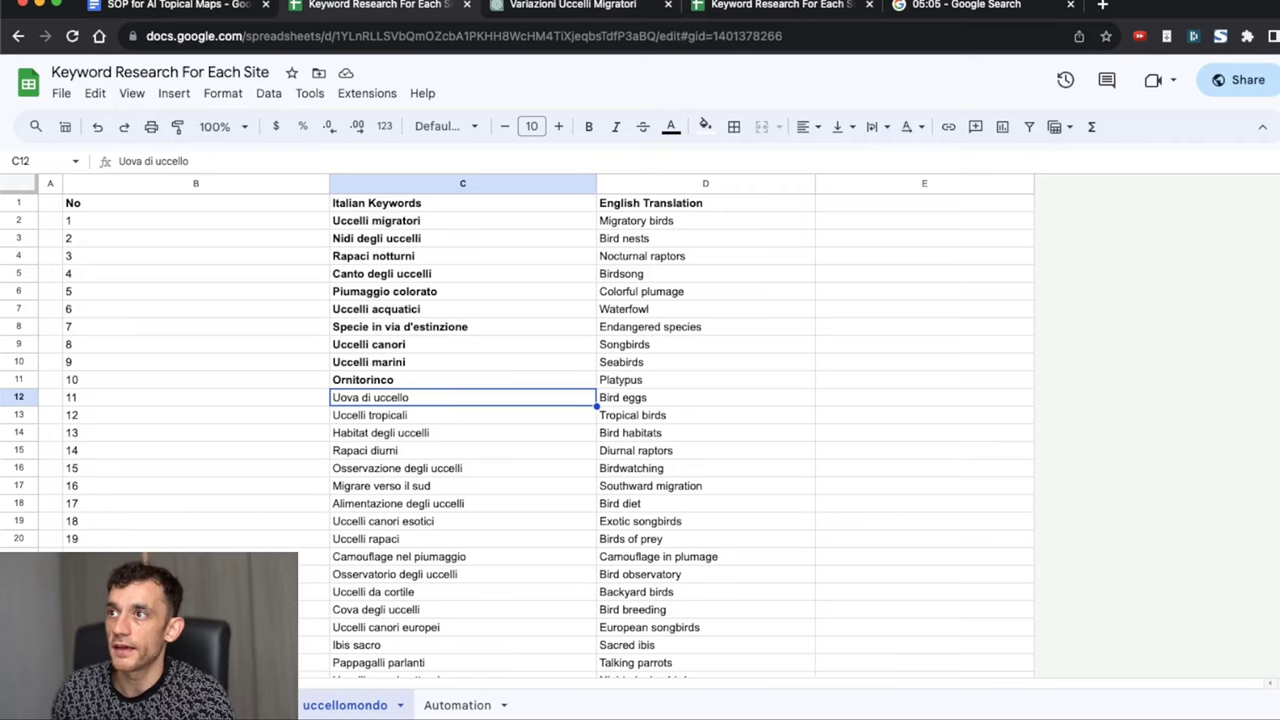
key("ctrl+Tab")
key("Return")
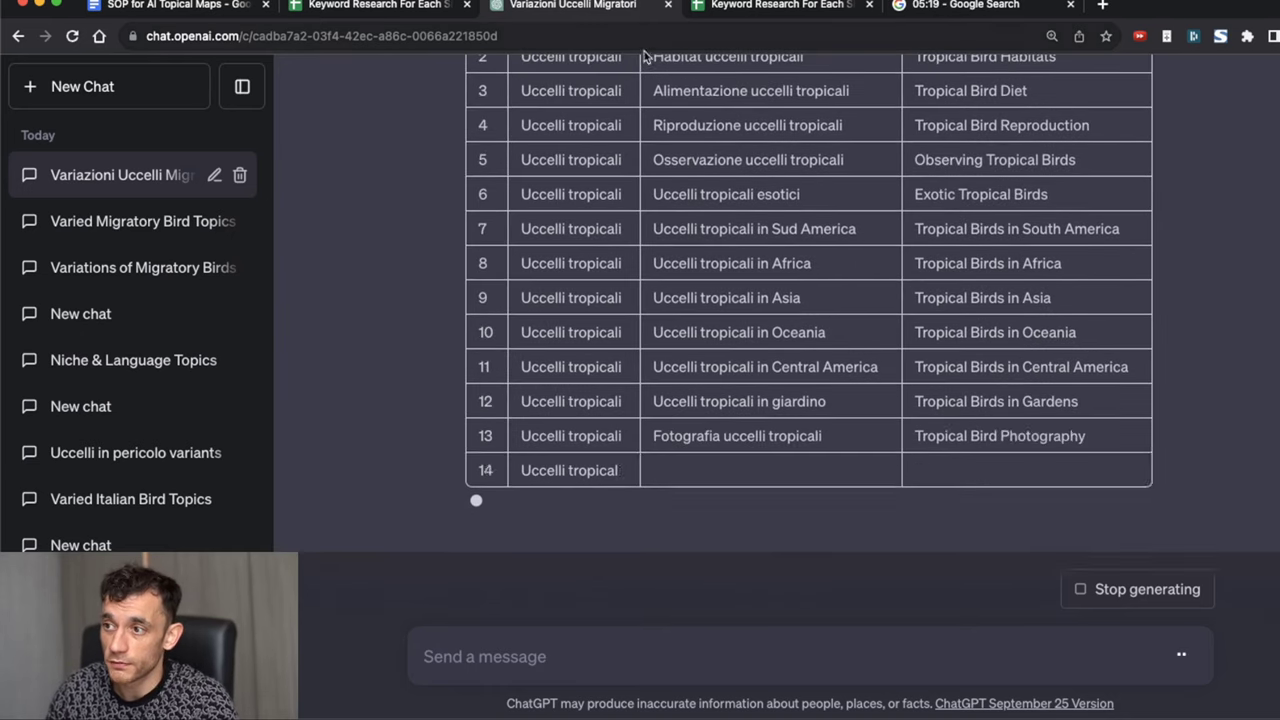
Step: Select the Uccelli tropicali variations in the ChatGPT table from row 1 down for copying
scroll(650, 254, "up", 10)
scroll(483, 400, "down", 4)
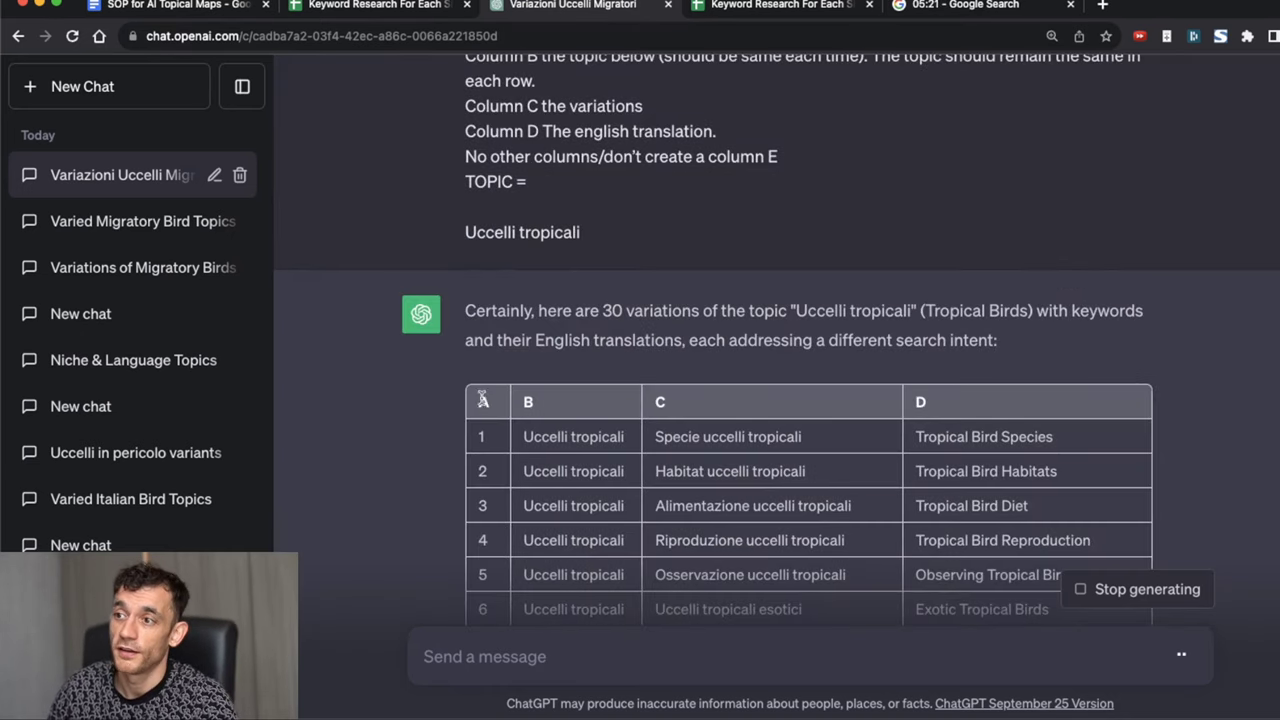
left_click_drag(479, 434, 1055, 437)
scroll(1049, 471, "down", 10)
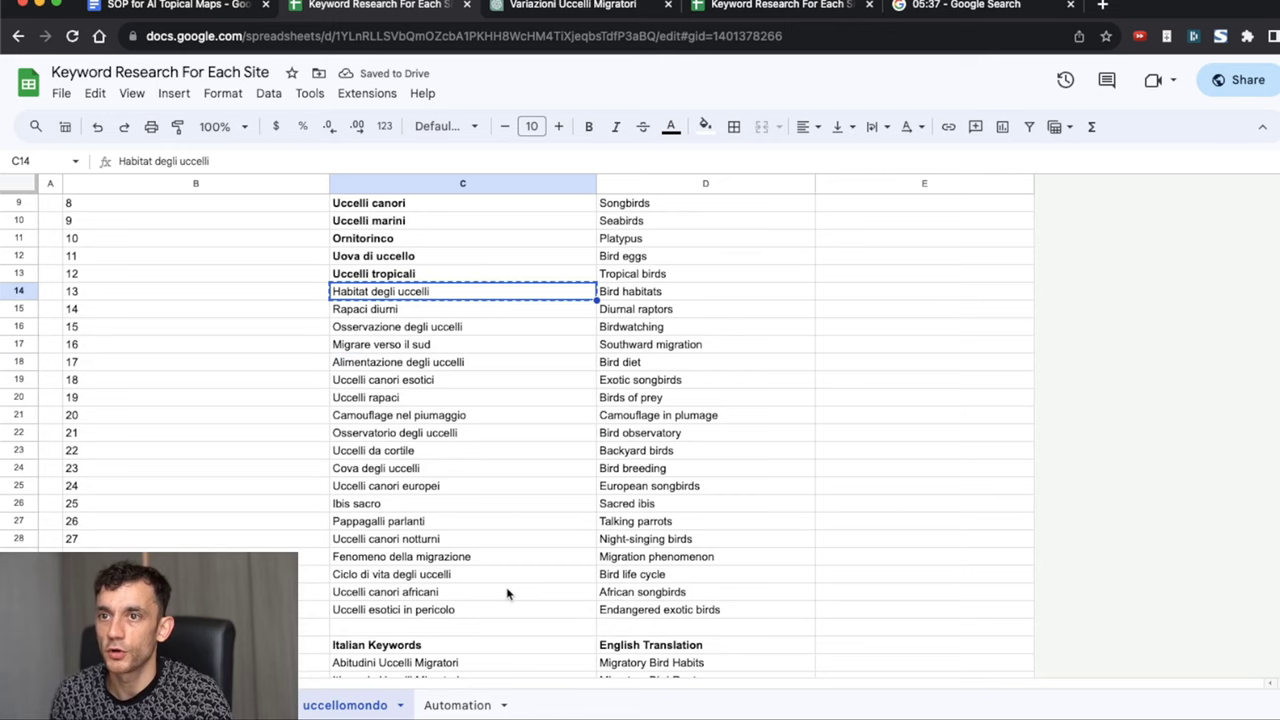
Step: Make Habitat degli uccelli in C14 of the topic list bold, and select Rapaci diurni in C15 as the next topic
key("super+b")
key("Down")
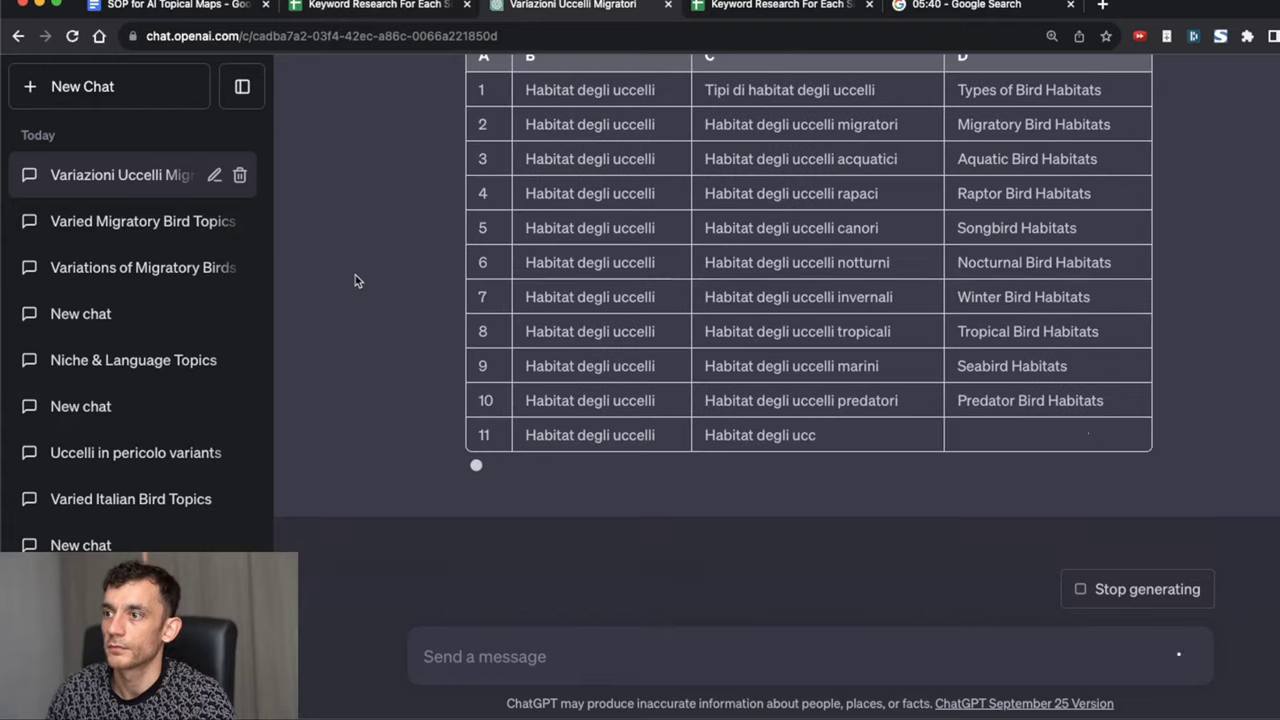
left_click(380, 5)
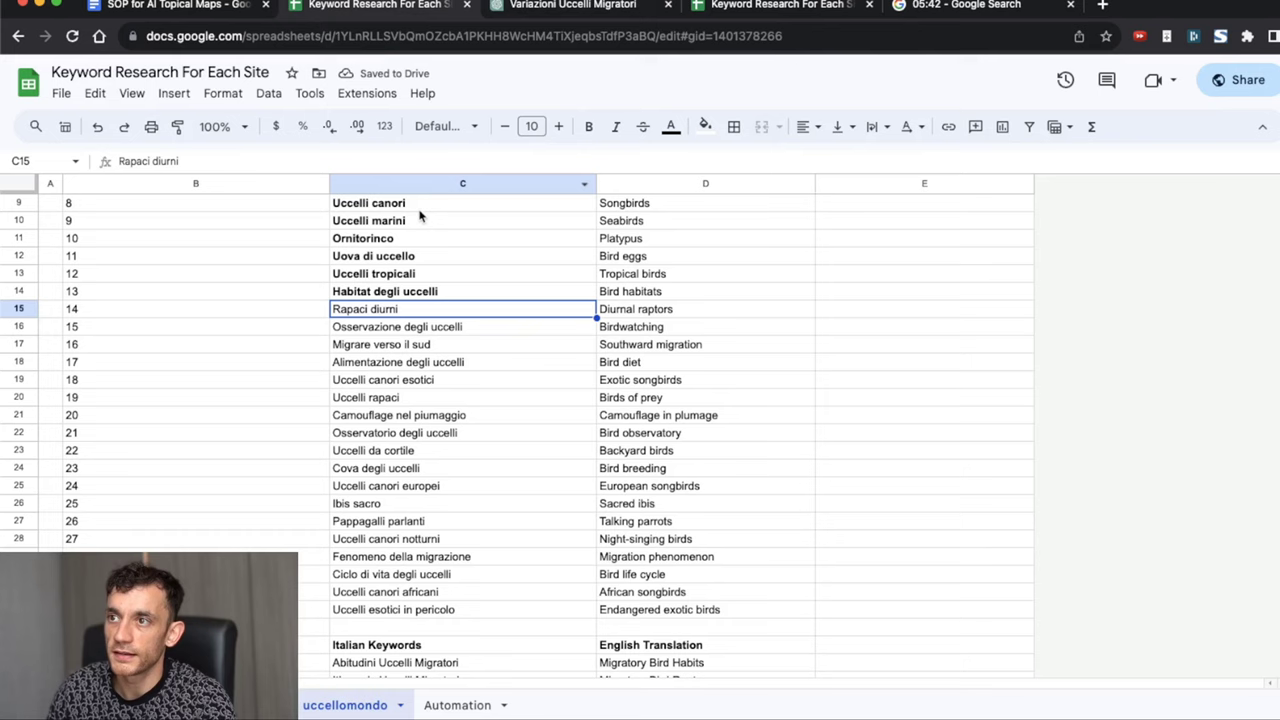
left_click(396, 262)
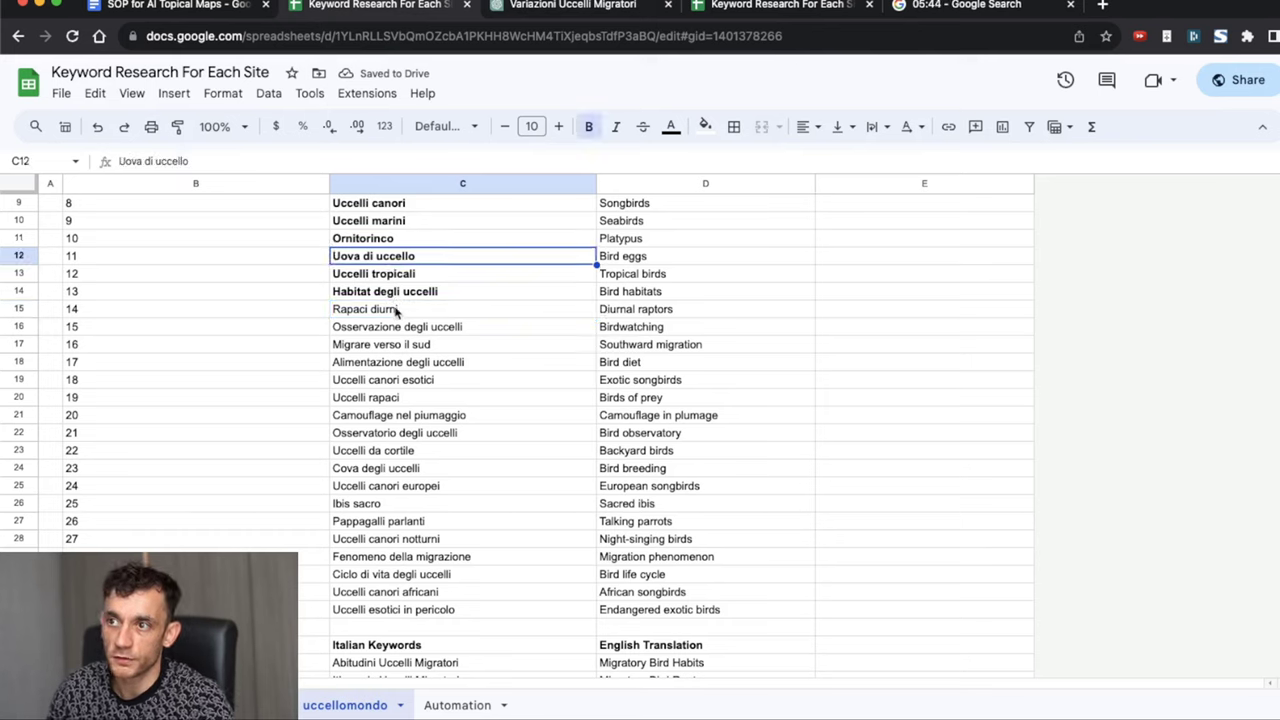
left_click(396, 310)
Step: Copy rows 1 to 30 of the Habitat degli uccelli table into the uccellomondo sheet below the last filled row, and return to ChatGPT
key("ctrl+Tab")
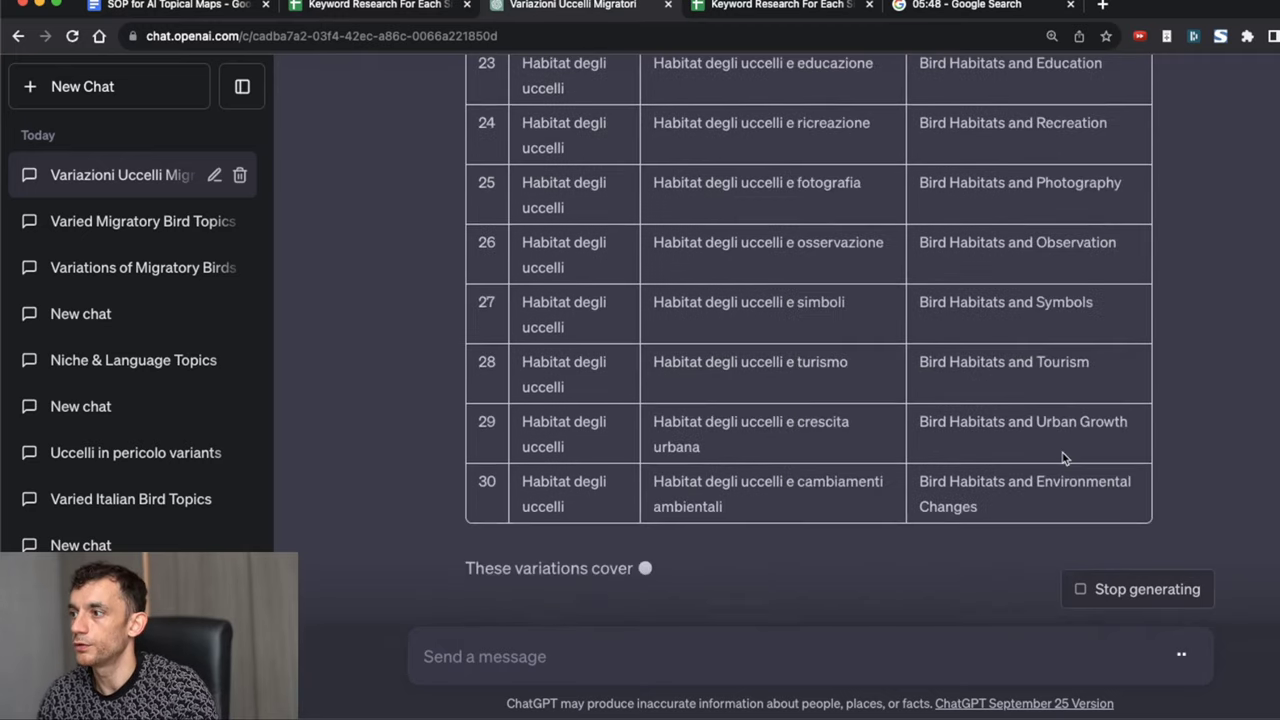
key("ctrl+Tab")
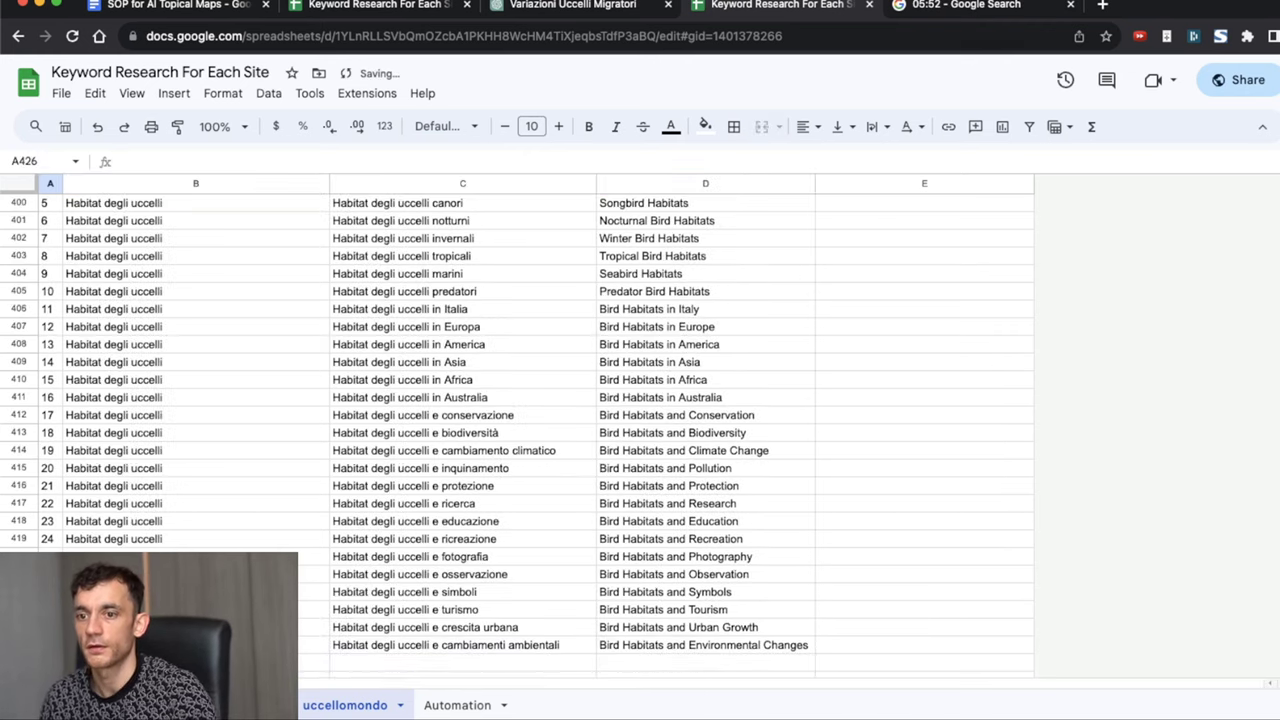
key("ctrl+shift+Tab")
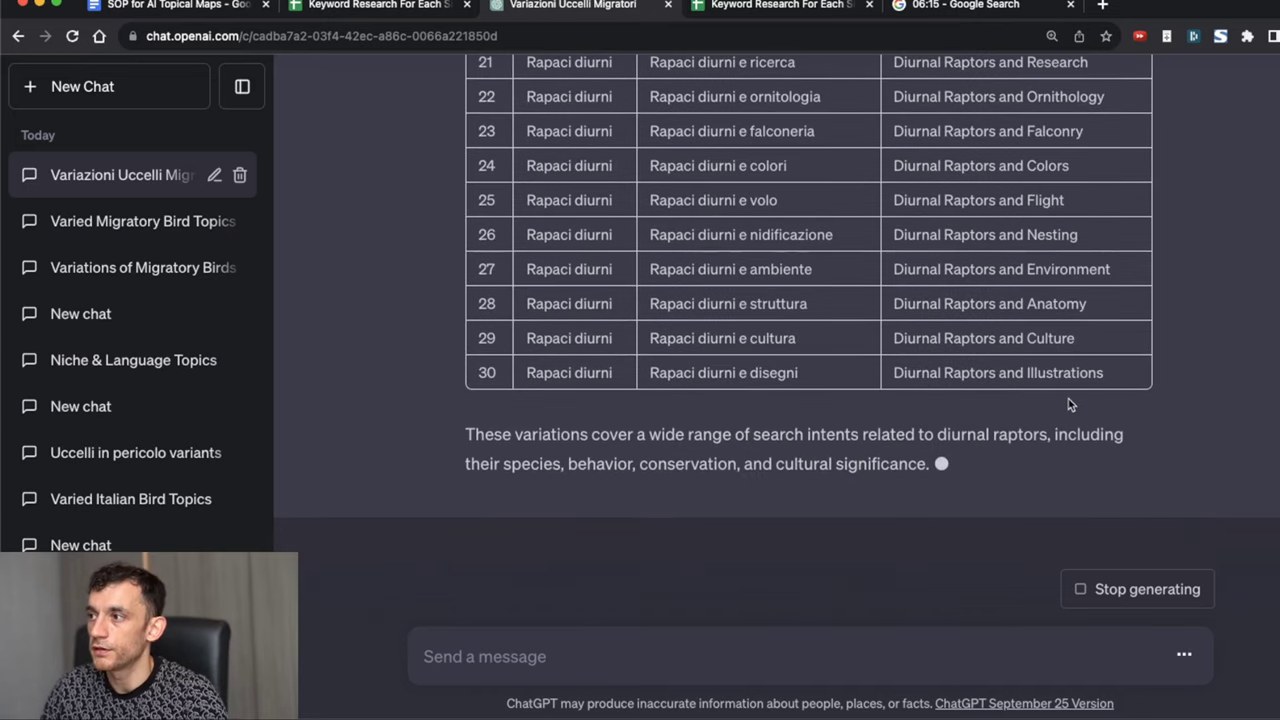
Step: Paste the 30 Rapaci diurni variations into the uccellomondo sheet from A426, and go to the first empty row below
key("ctrl+Tab")
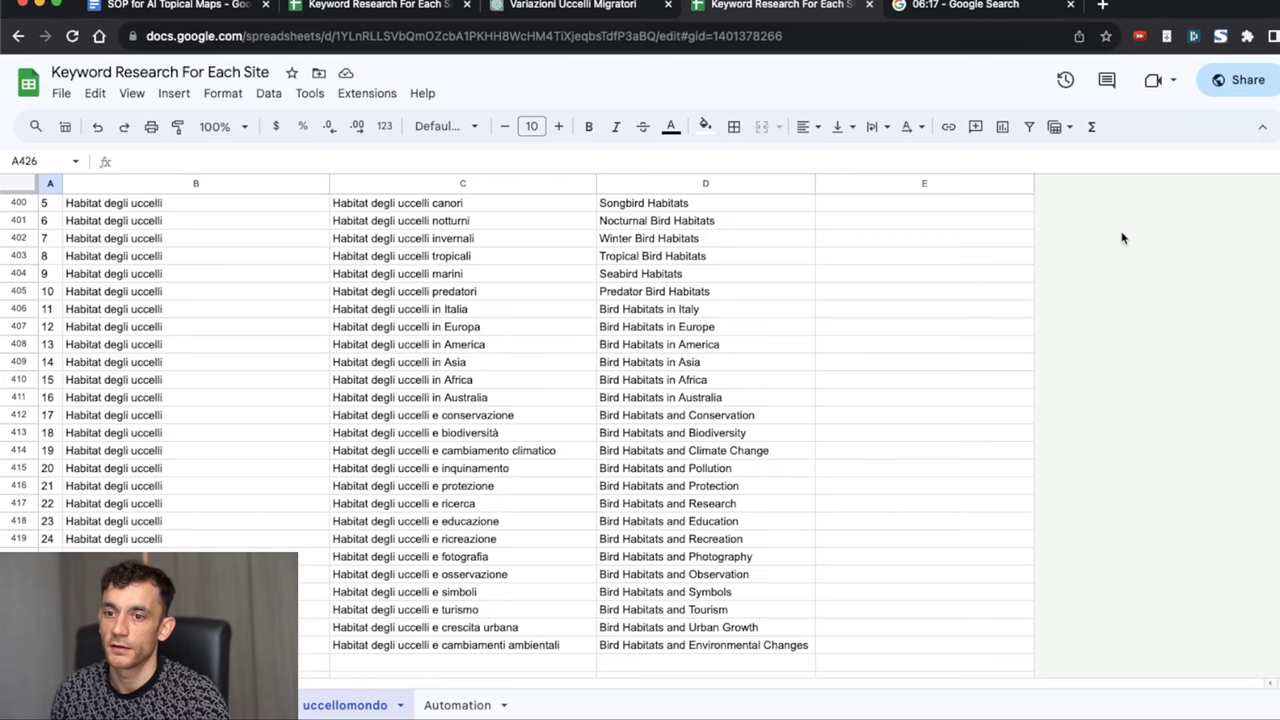
key("ctrl+v")
key("ctrl+Down")
key("Down")
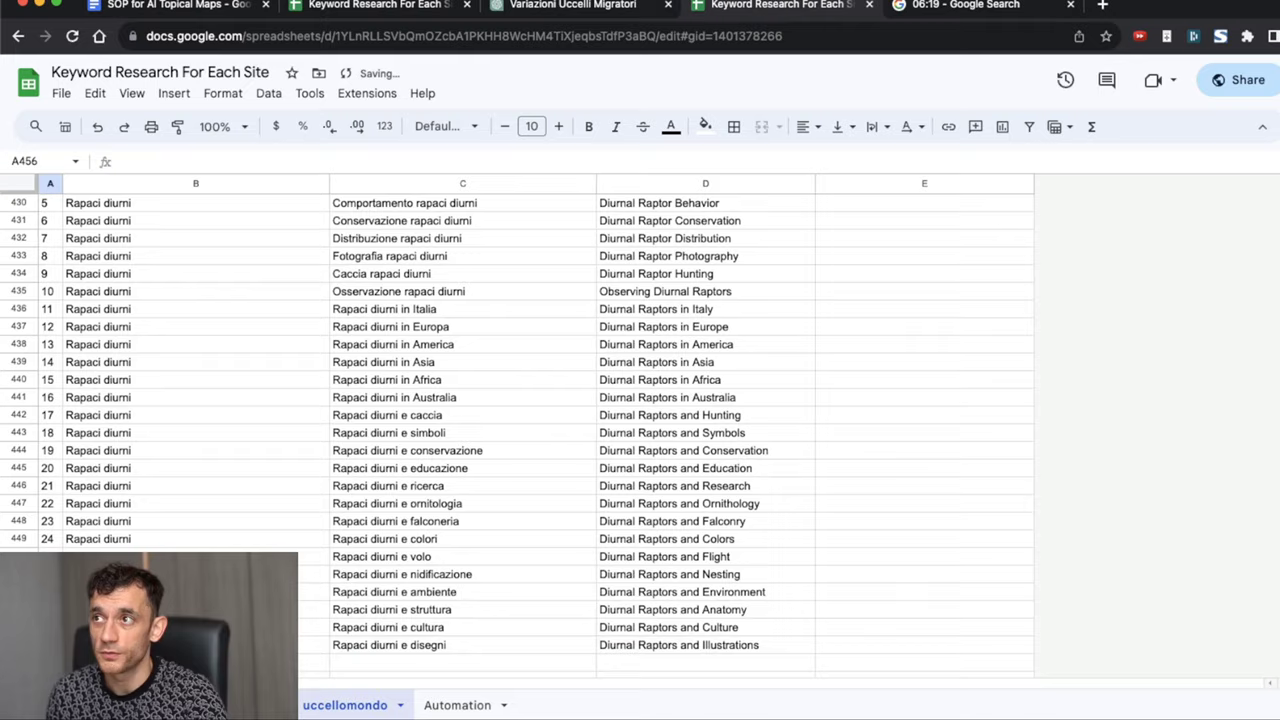
Step: Make Rapaci diurni in C15 of the topic list bold, and send ChatGPT the 30-variations prompt with Osservazione degli uccelli from C16
key("ctrl+shift+Tab")
key("ctrl+shift+Tab")
key("Down")
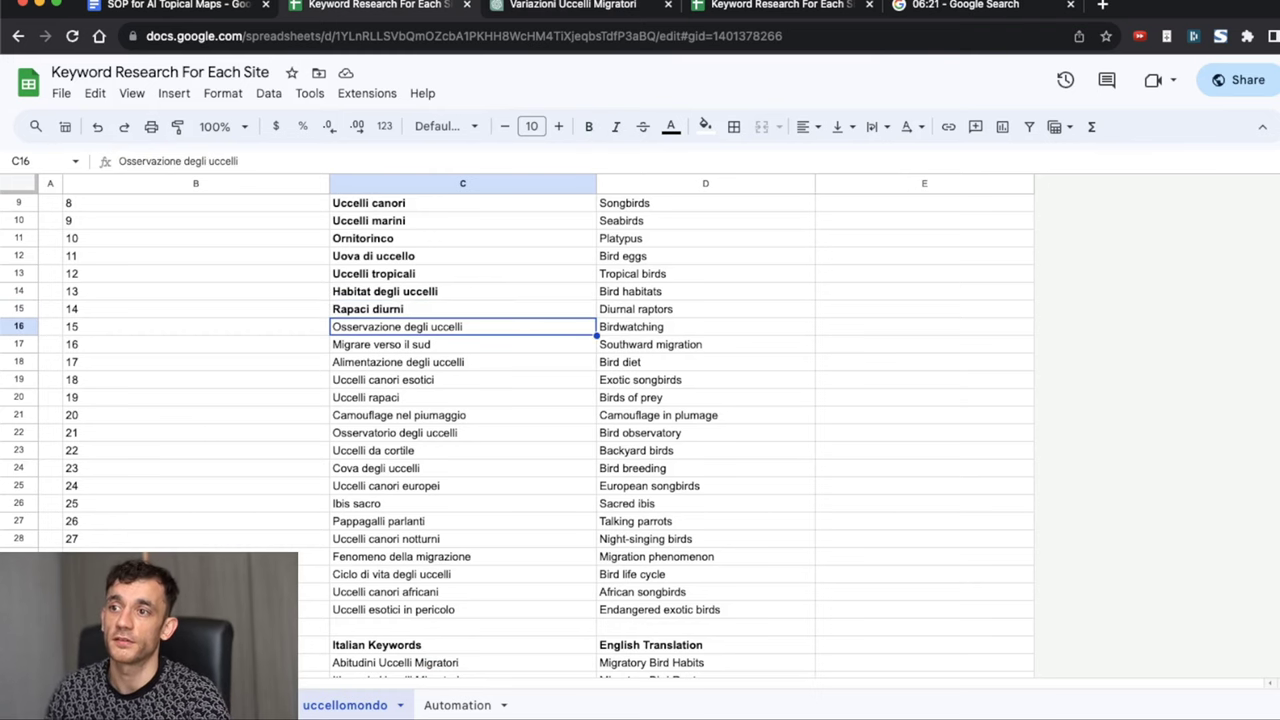
key("ctrl+c")
key("ctrl+Tab")
left_click(640, 657)
key("ctrl+v")
key("Return")
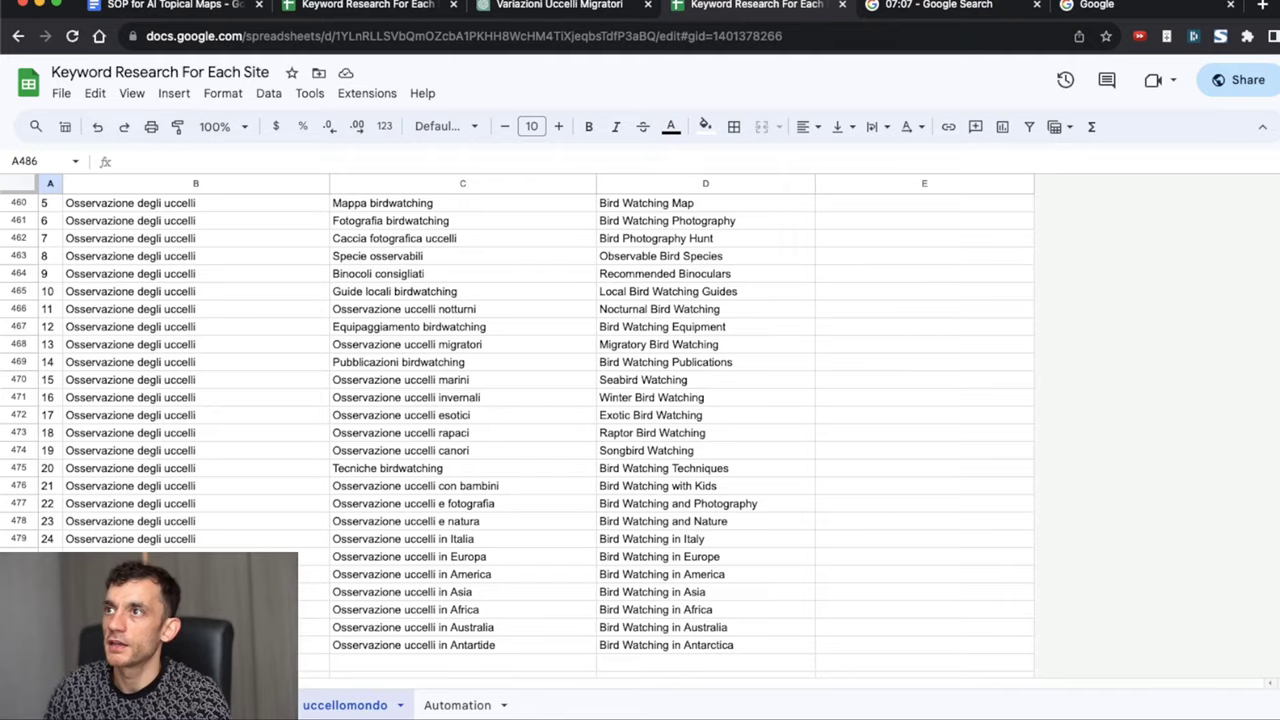
Step: Copy Rotte di migrazione from the Migrare verso il sud table, search Google for it and review the results
left_click(541, 5)
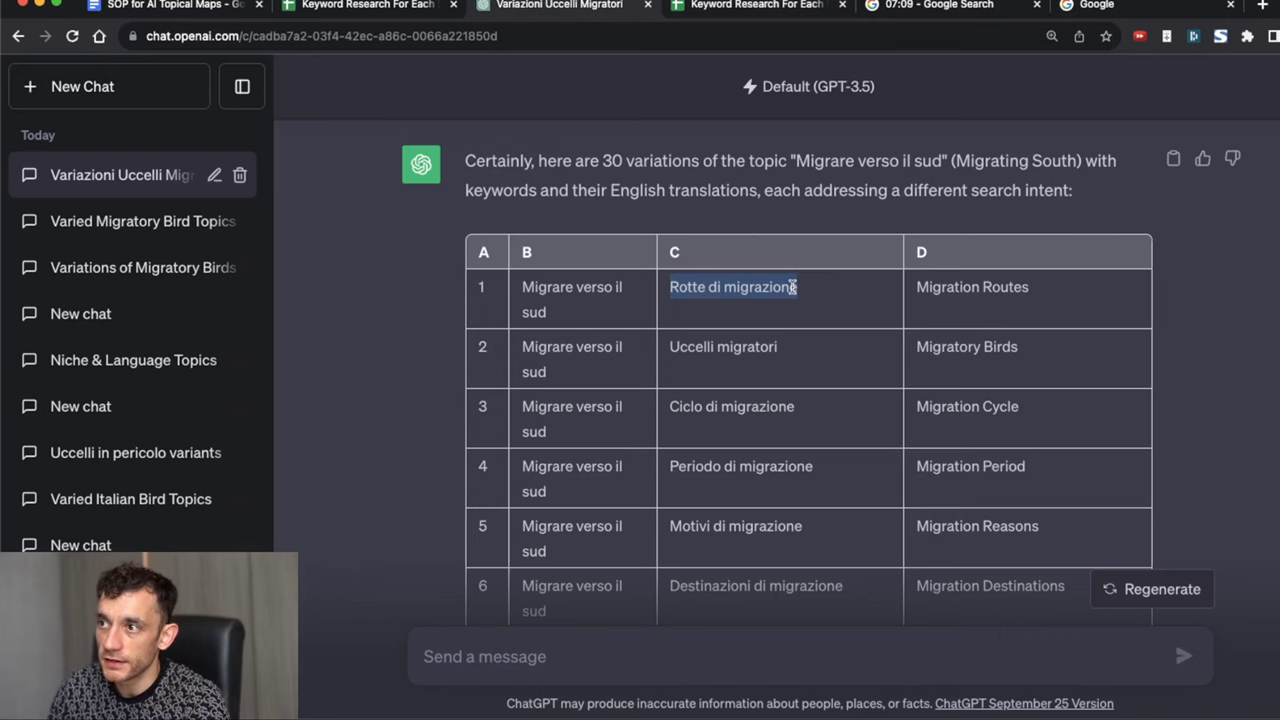
left_click(711, 295)
left_click_drag(673, 289, 813, 289)
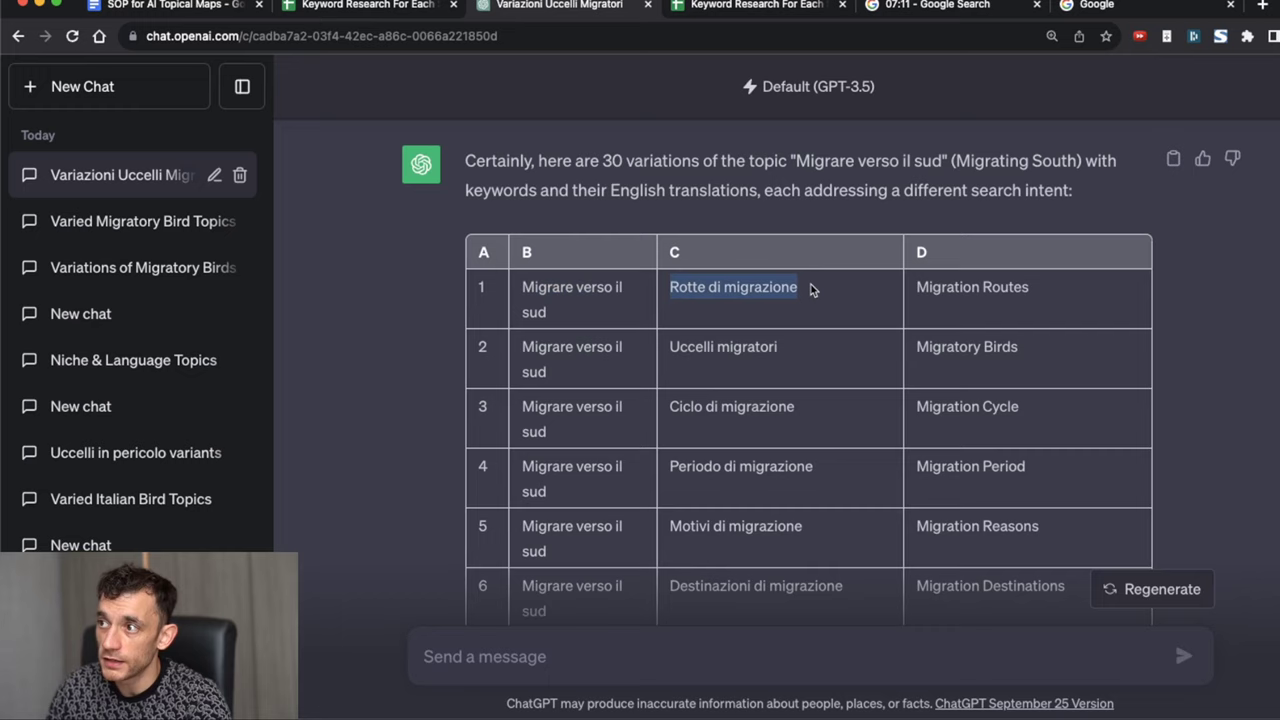
left_click(1106, 5)
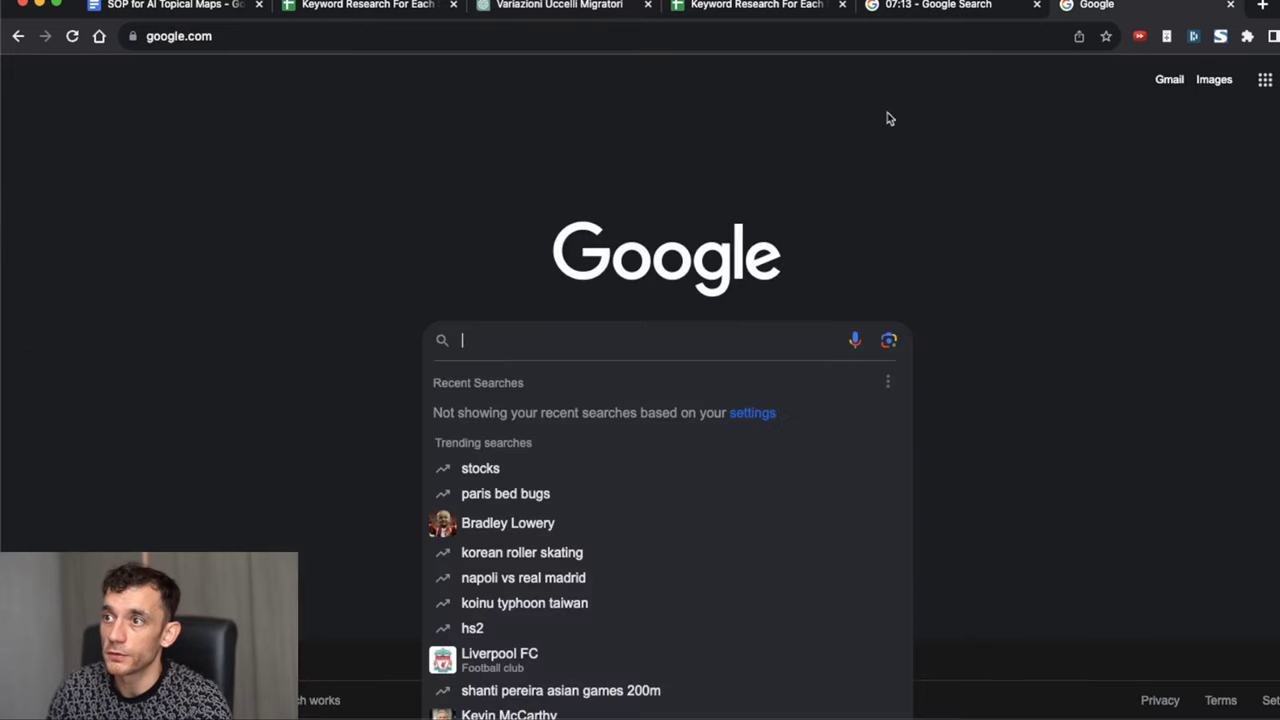
key("super+v")
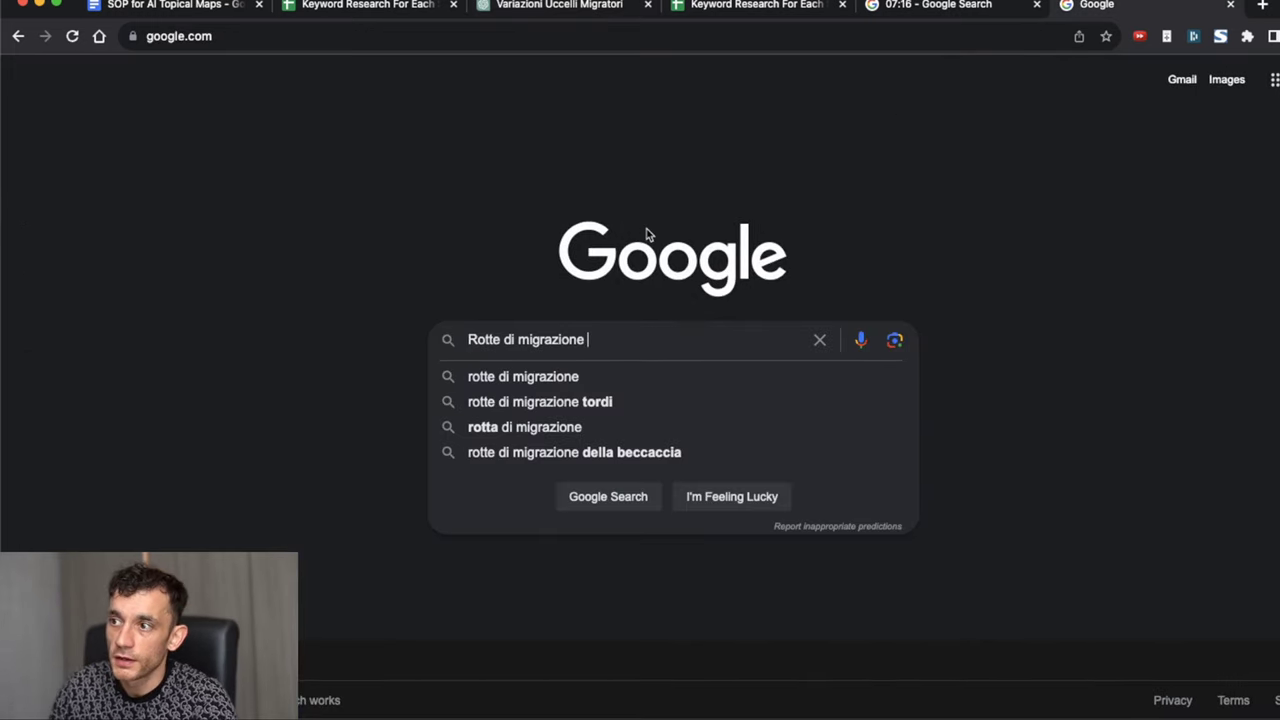
key("Return")
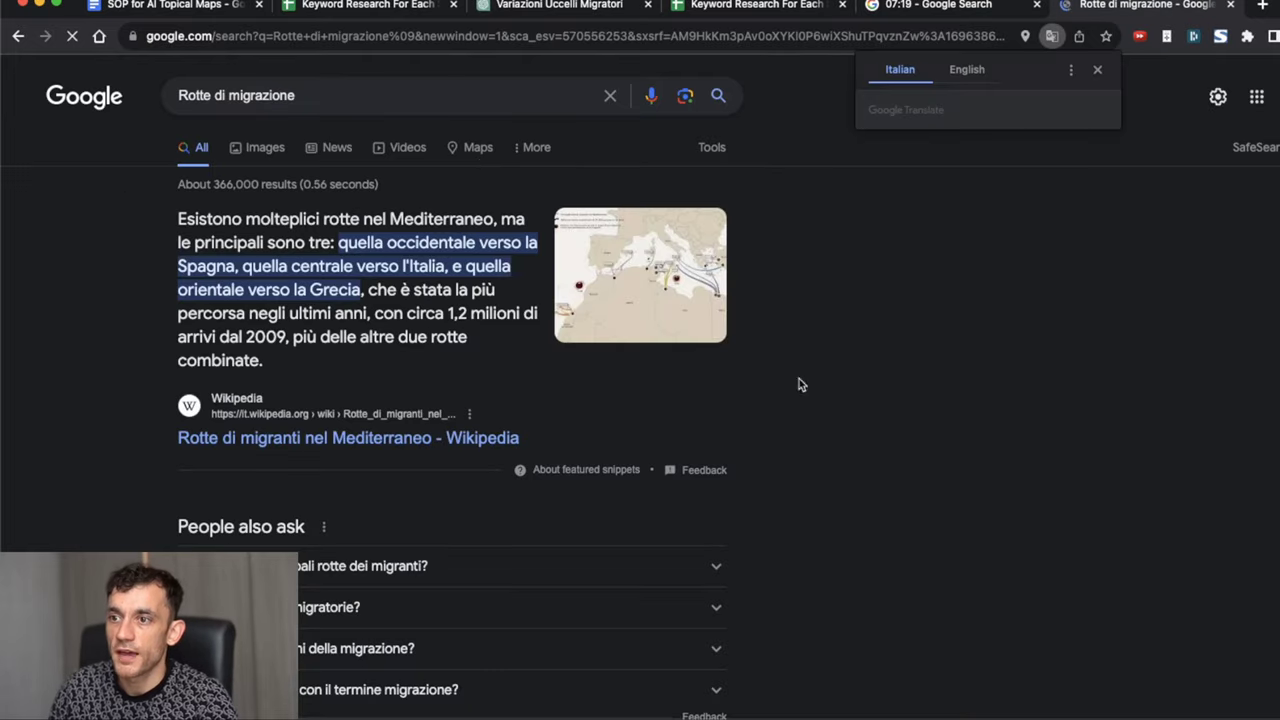
scroll(600, 400, "down", 15)
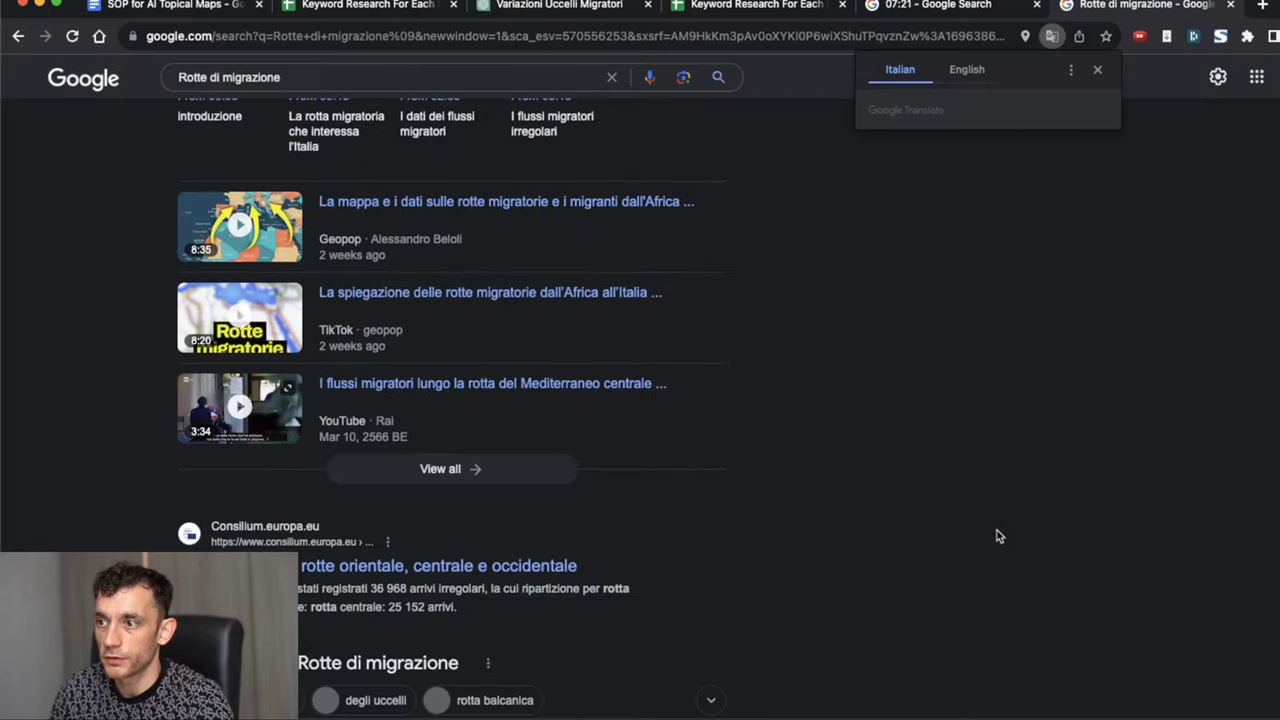
scroll(996, 540, "up", 15)
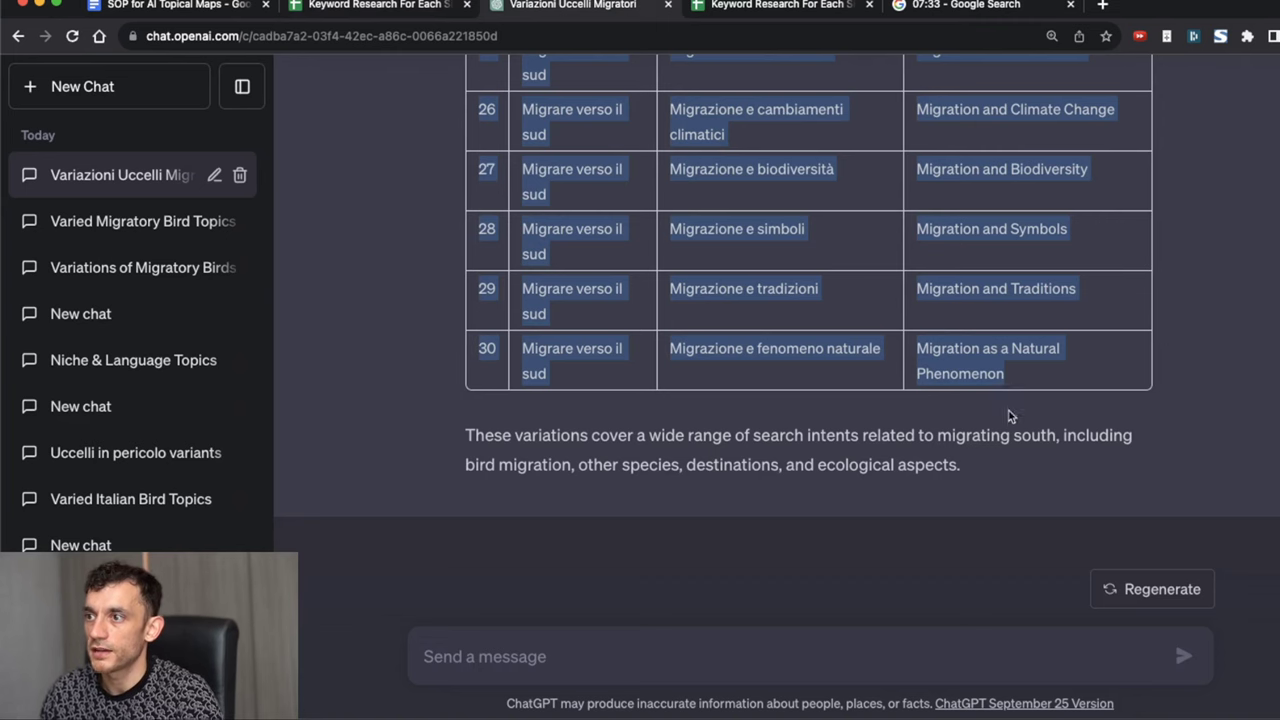
Step: Send ChatGPT the 30-variations prompt with Alimentazione degli uccelli as the topic
left_click(782, 634)
type("t")
key("BackSpace")
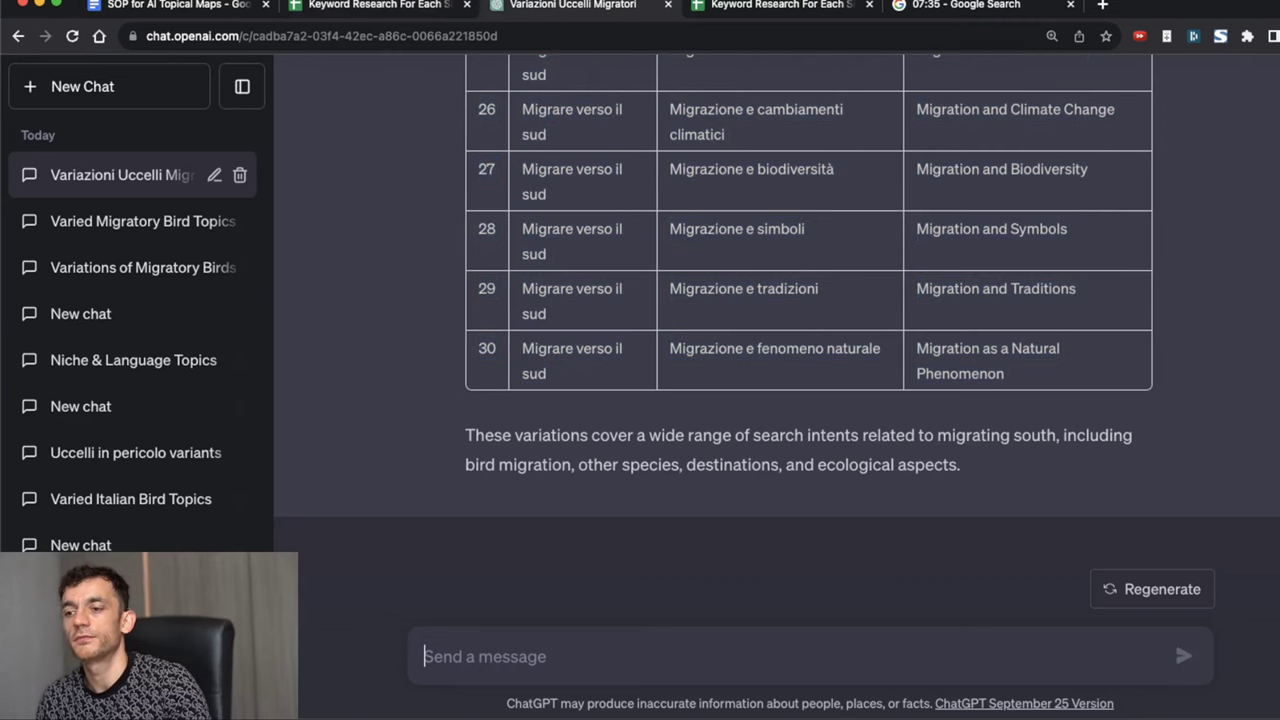
key("super+v")
key("Return")
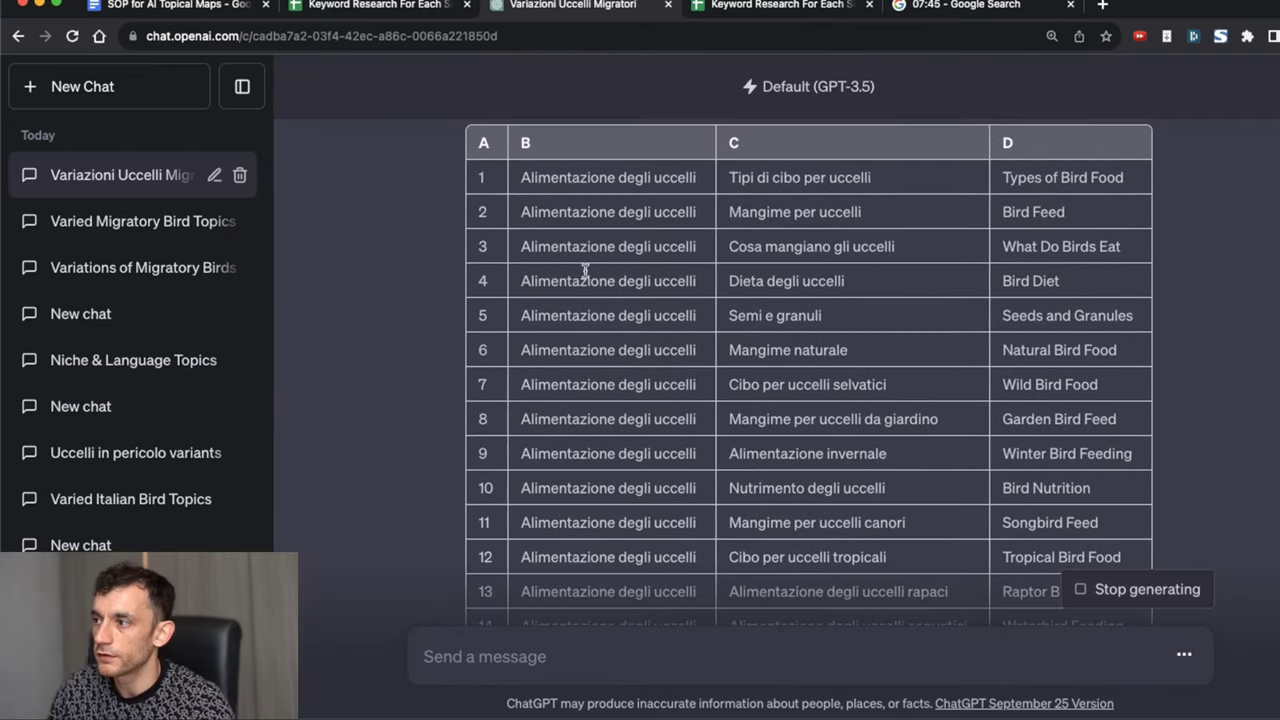
Step: Copy rows 1 to 30 of the Alimentazione degli uccelli table and paste them into the uccellomondo sheet
scroll(783, 394, "up", 5)
scroll(783, 394, "down", 4)
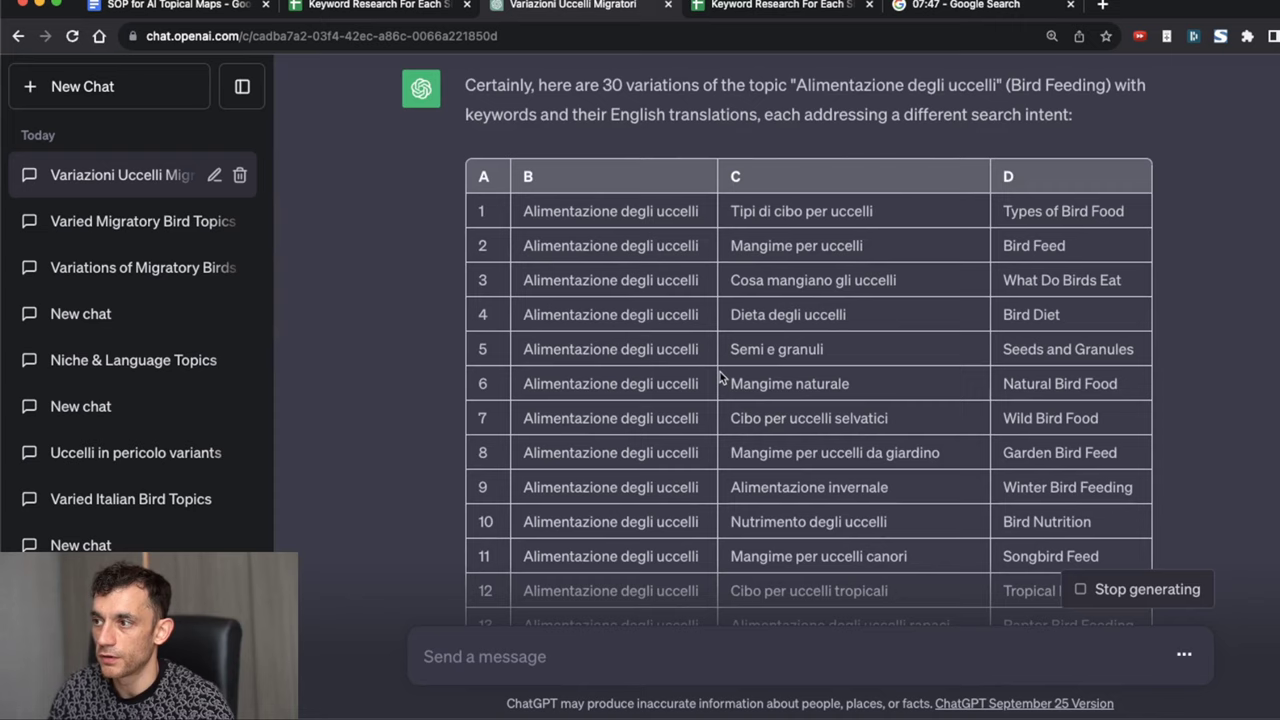
scroll(943, 429, "down", 10)
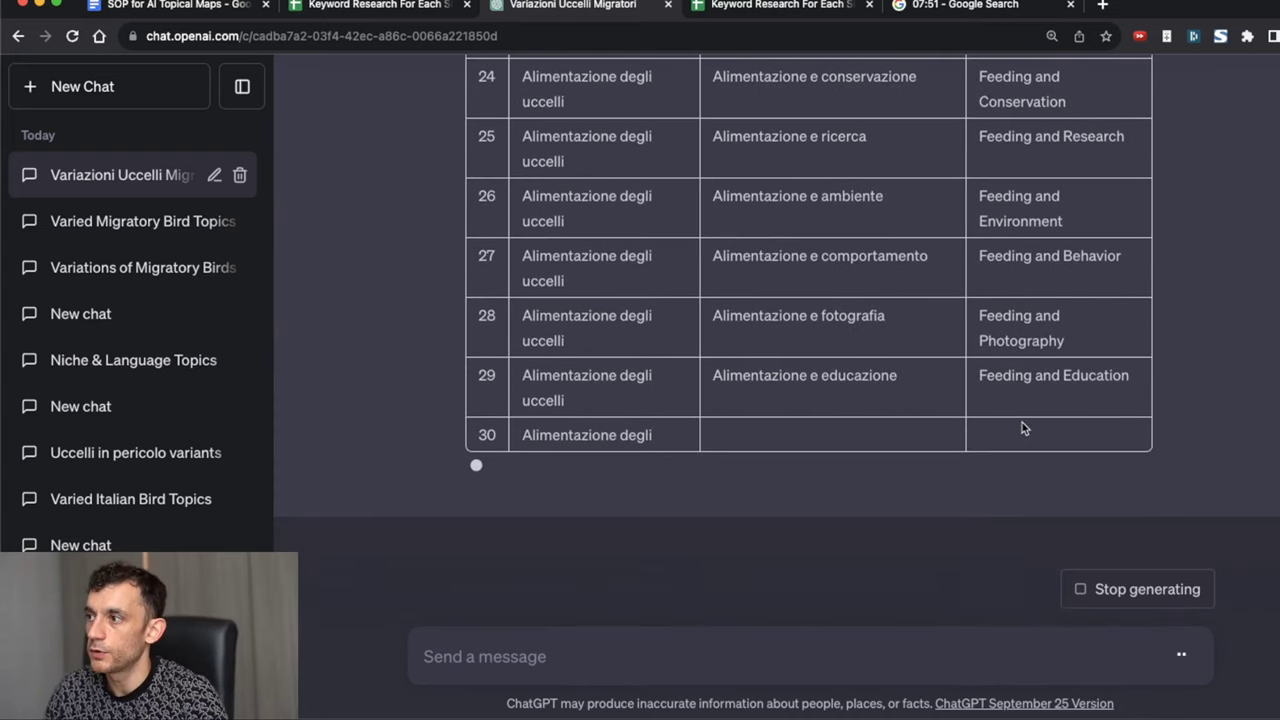
left_click(1120, 349, "shift")
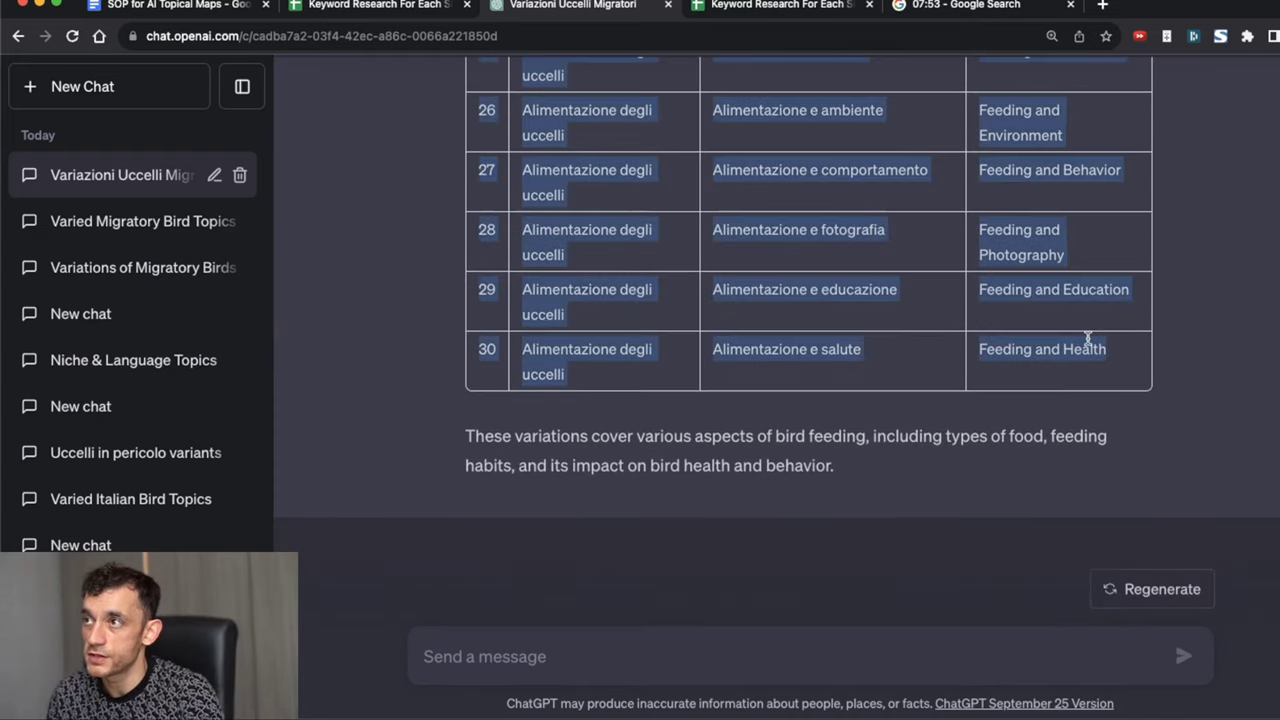
key("ctrl+Tab")
key("ctrl+v")
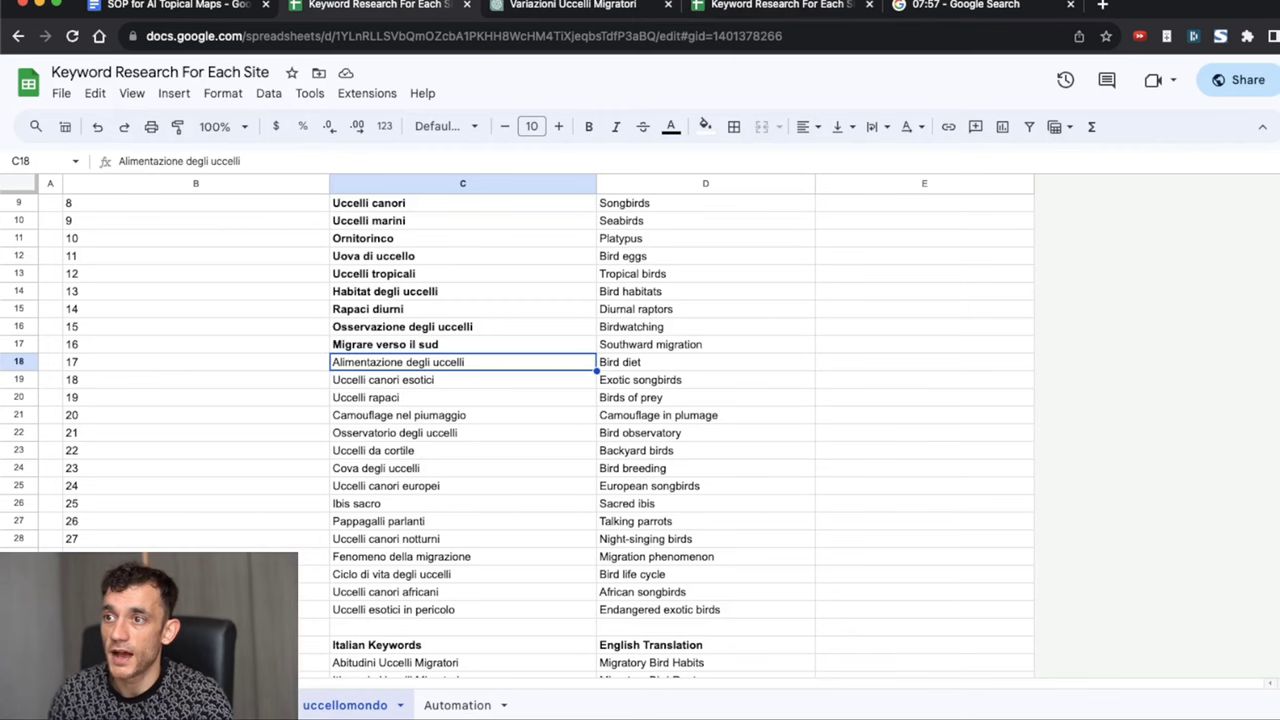
Step: Make Alimentazione degli uccelli in C18 bold, and send ChatGPT the 30-variations prompt with Uccelli canori esotici from C19
key("super+b")
key("Down")
key("super+c")
key("ctrl+Tab")
left_click(480, 656)
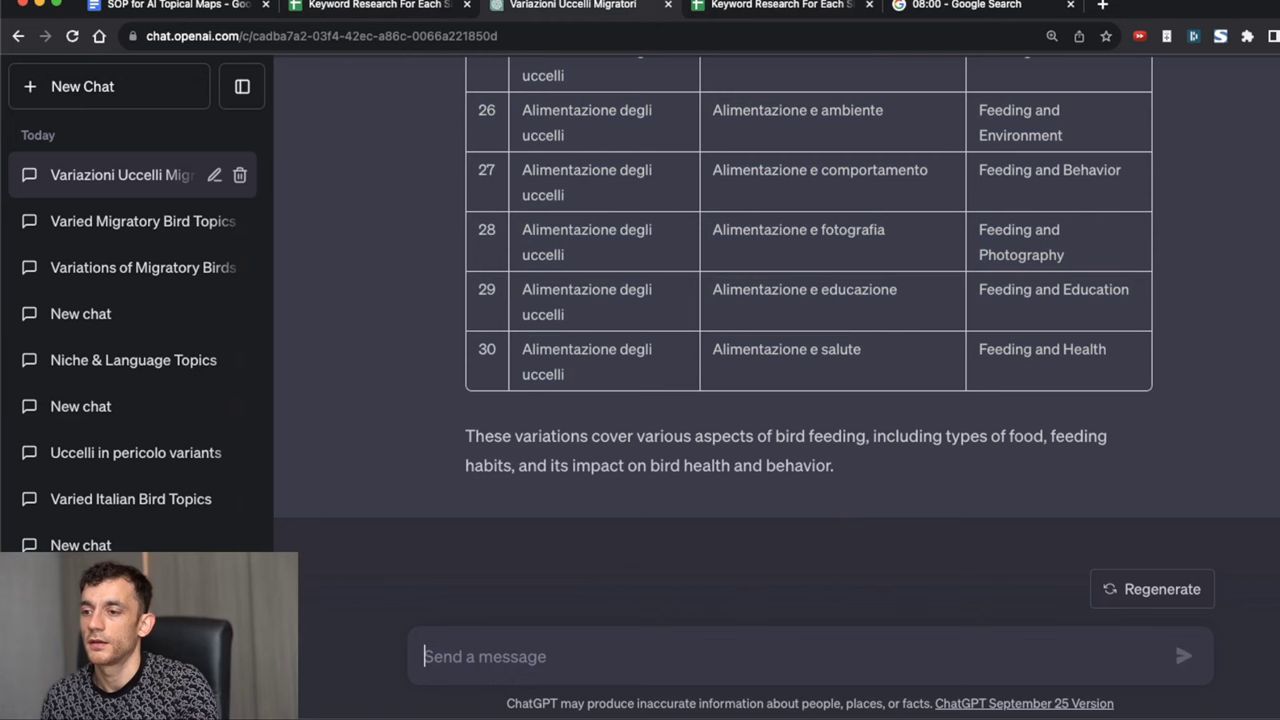
key("super+v")
key("Return")
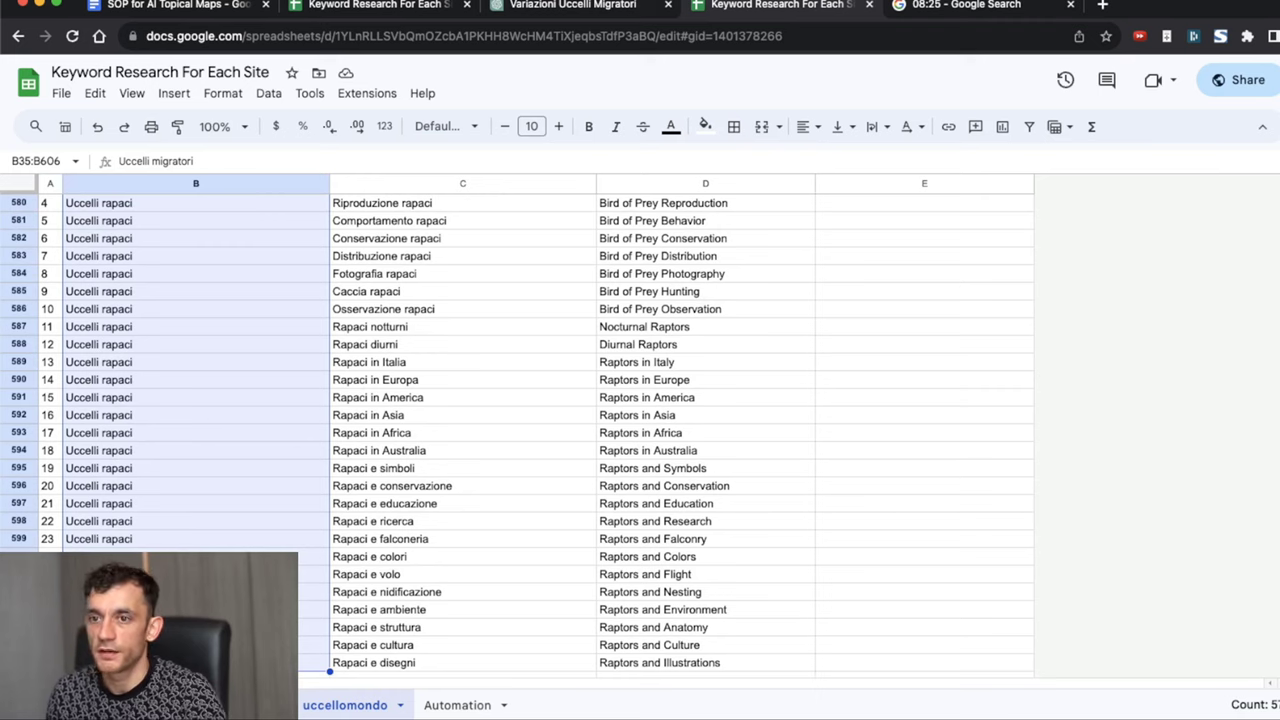
Step: Select A607 below the Uccelli rapaci rows, and copy the 30 Cova degli uccelli variations from ChatGPT for the sheet
left_click(50, 676)
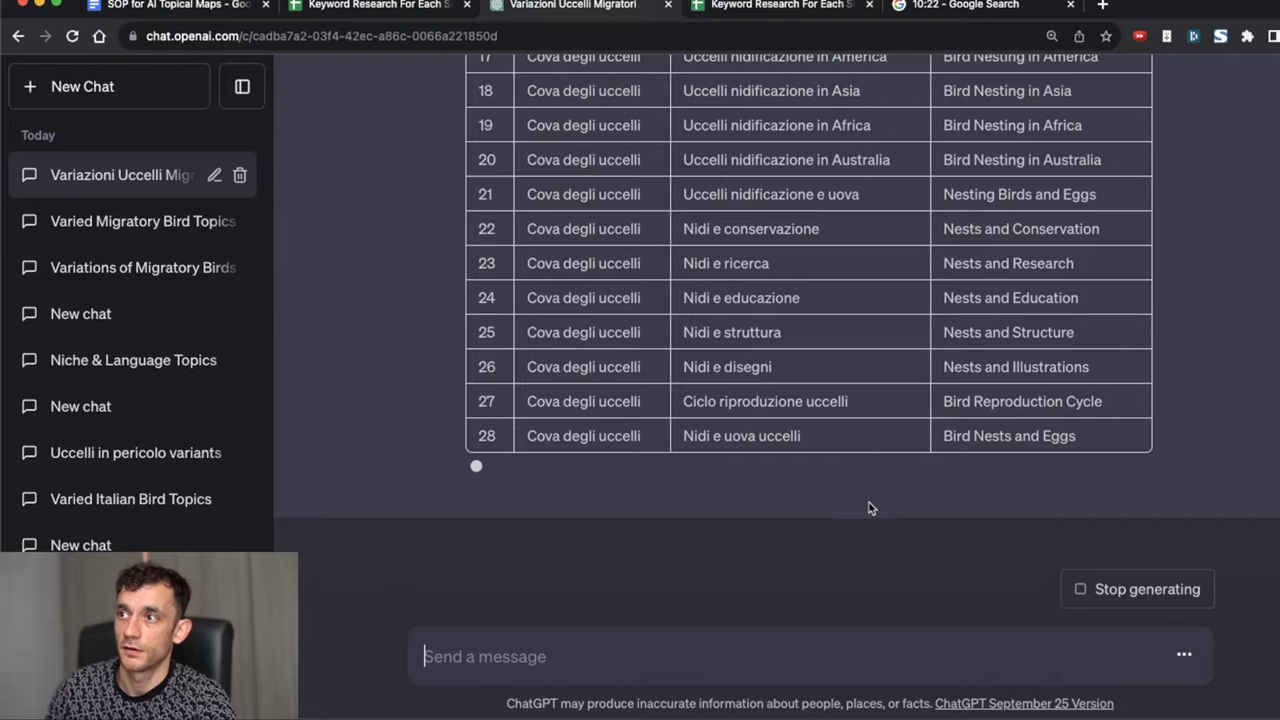
scroll(547, 282, "up", 3)
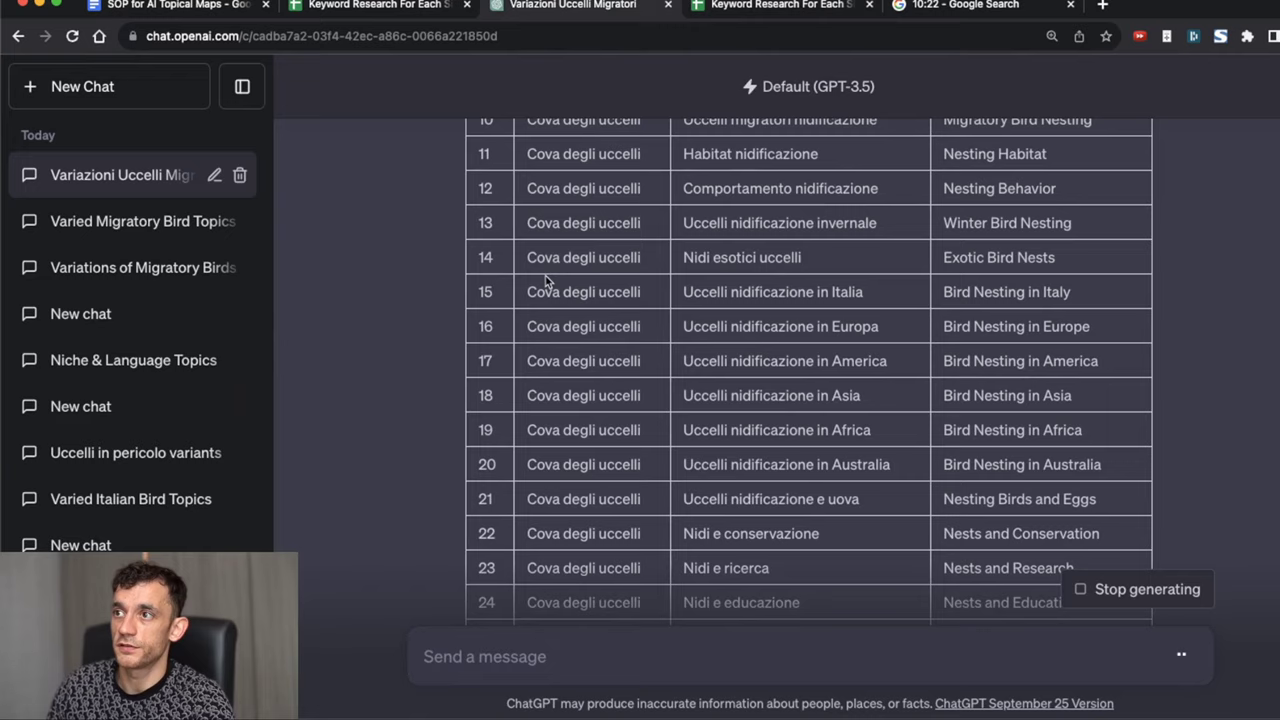
scroll(547, 282, "up", 6)
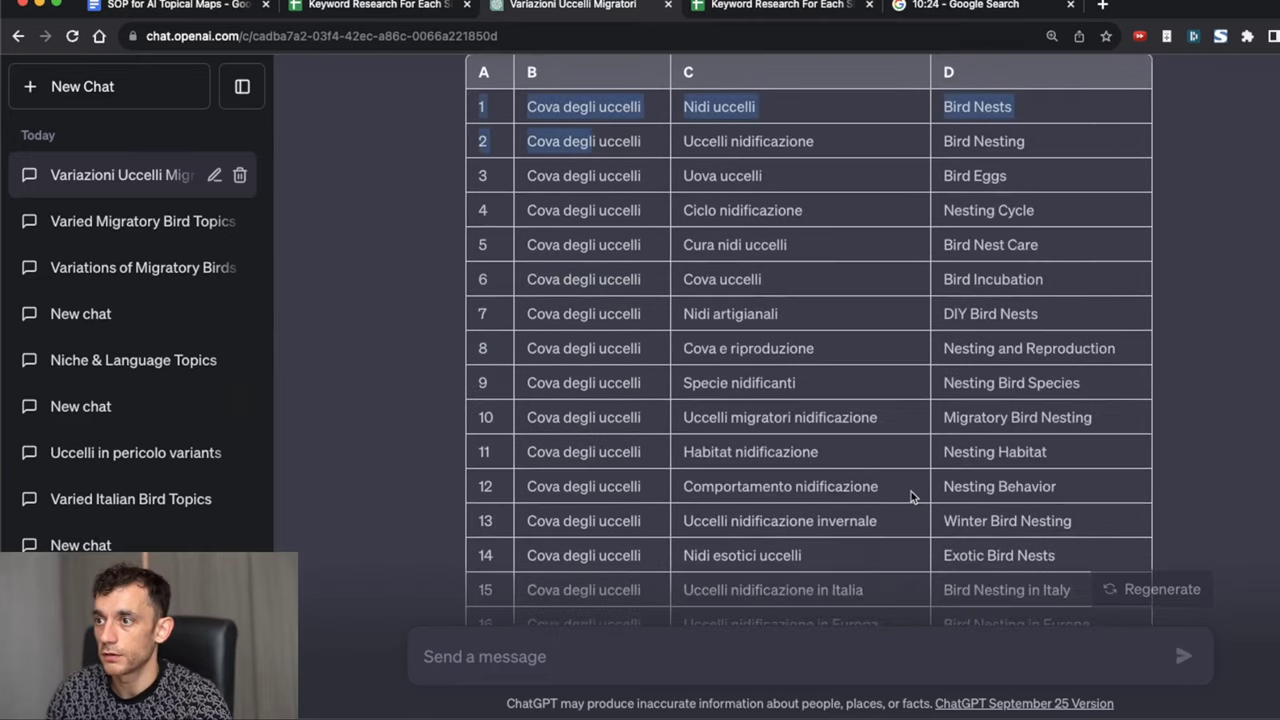
left_click_drag(909, 491, 1093, 370)
key("ctrl+Tab")
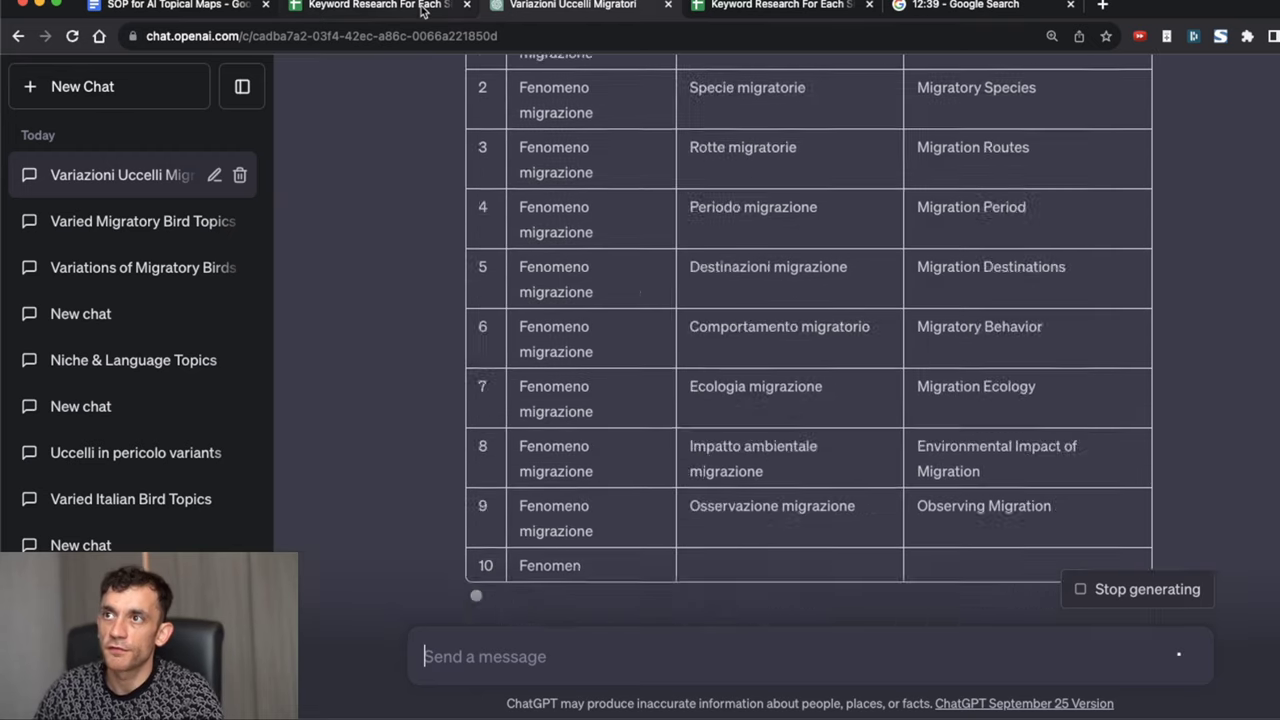
Step: Make Fenomeno della migrazione in C29 of the topic list bold, and consult the Part 2 prompt in the SOP document
left_click(410, 7)
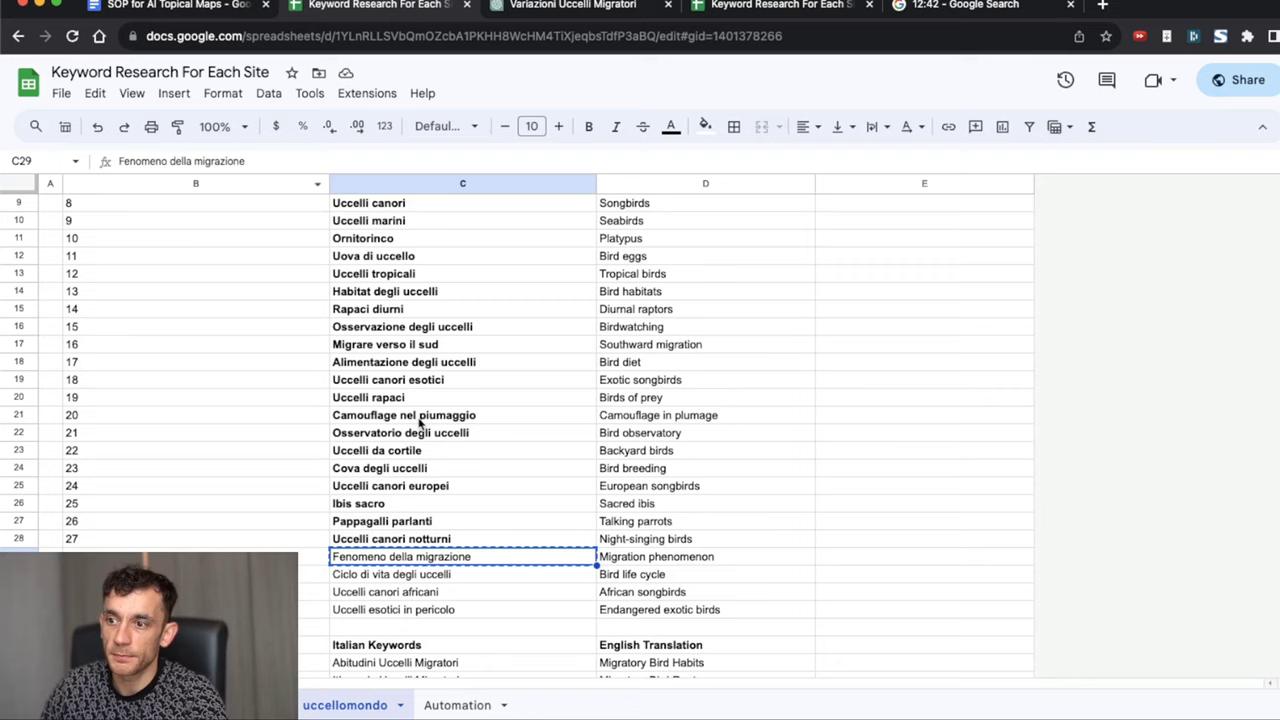
scroll(420, 424, "down", 2)
key("super+b")
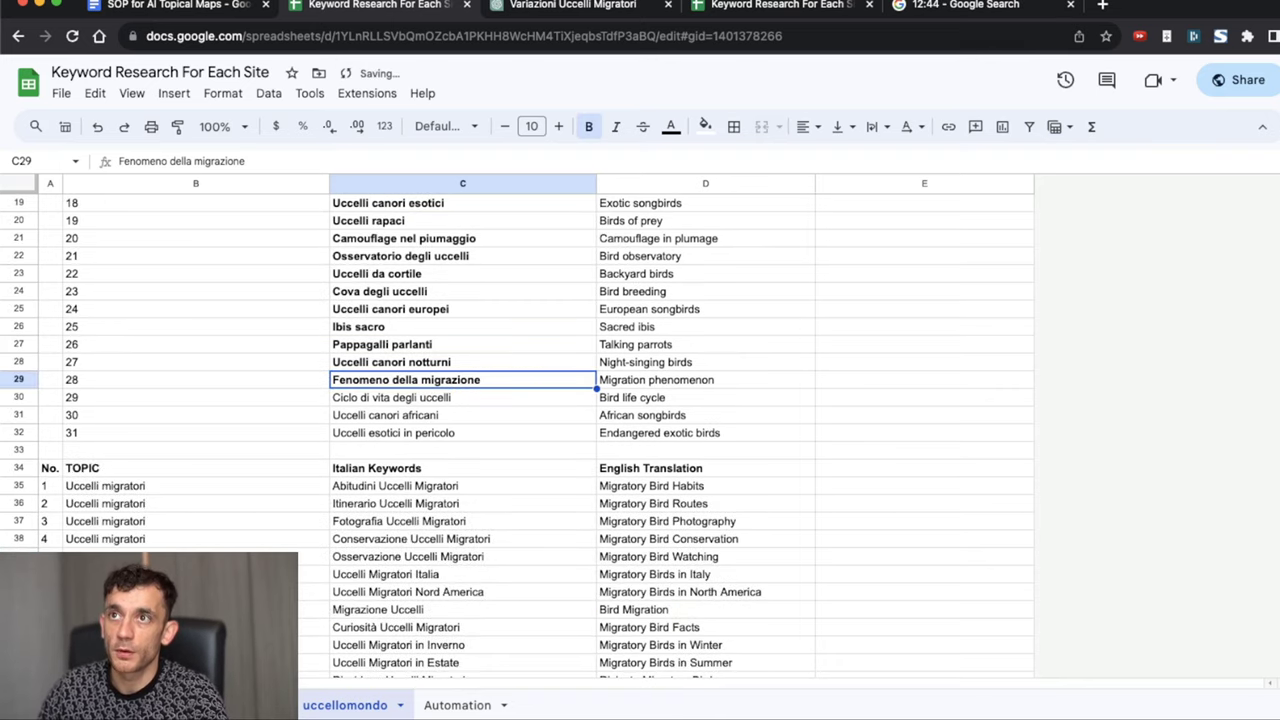
left_click(175, 8)
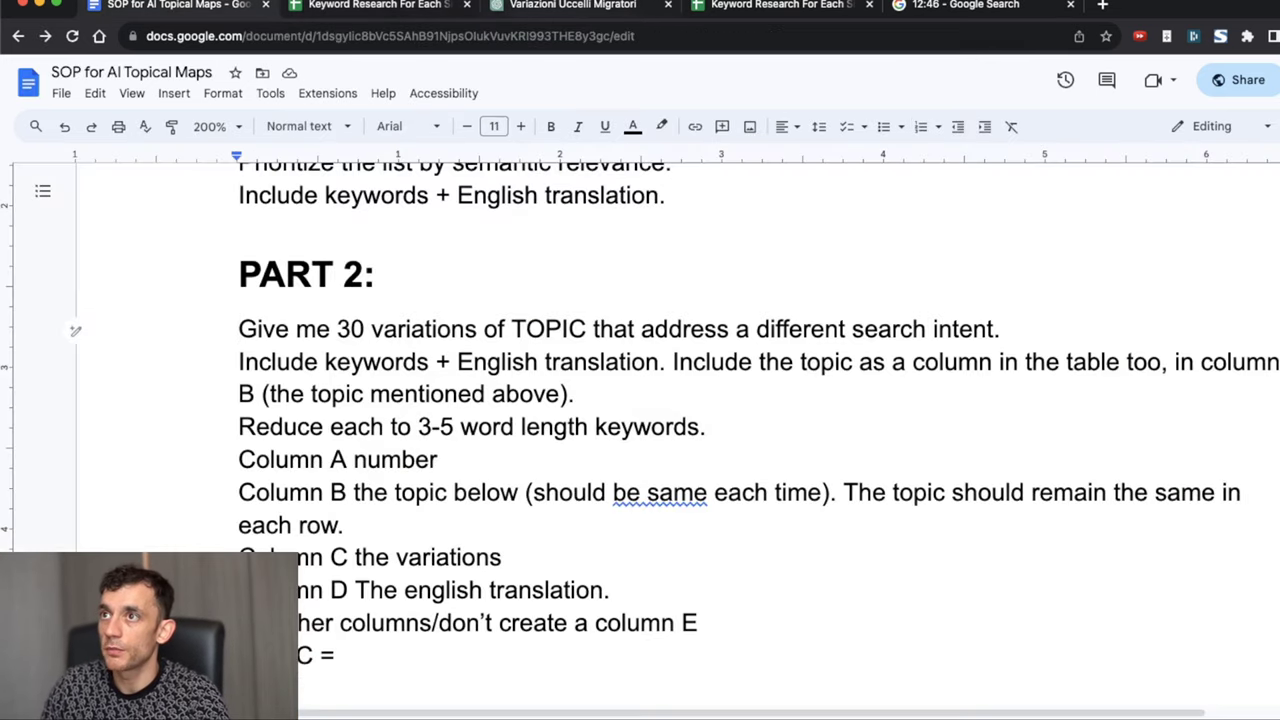
left_click(370, 6)
Step: Select the 30 Fenomeno della migrazione variations in the ChatGPT table, from row 1 to the last row
left_click(527, 6)
scroll(705, 190, "up", 15)
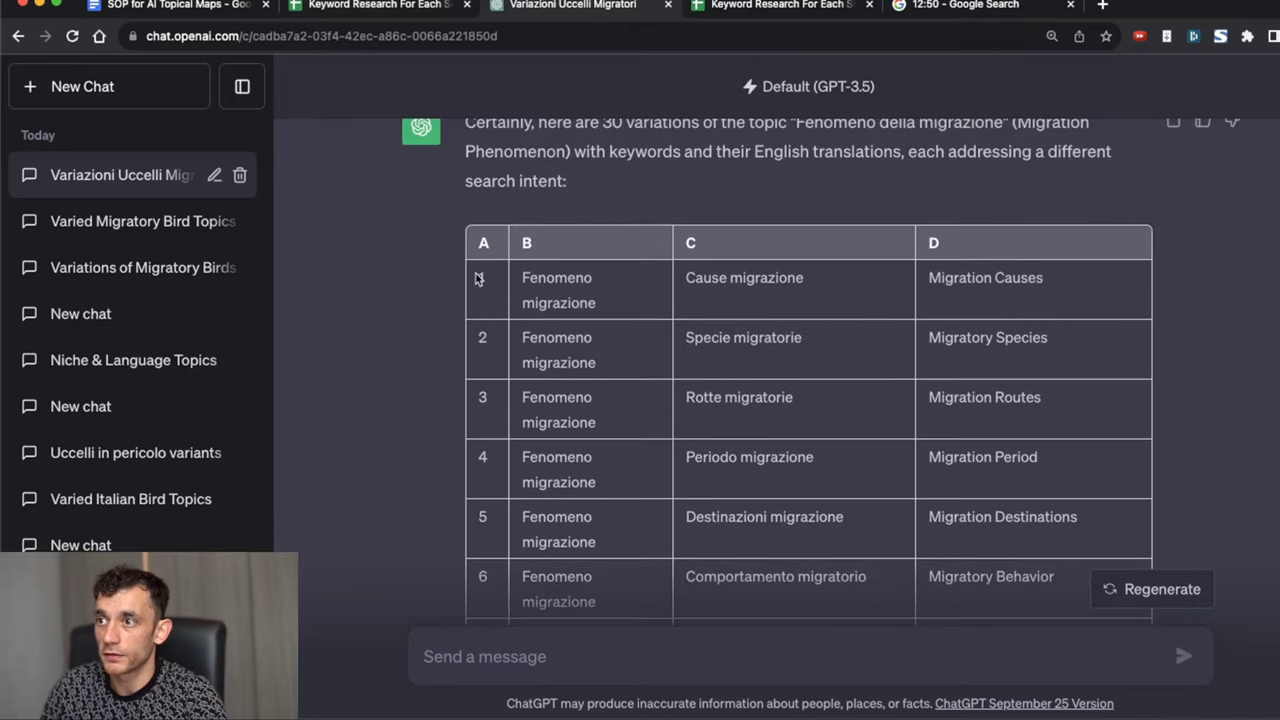
left_click_drag(477, 279, 602, 303)
scroll(971, 403, "down", 15)
left_click(1055, 538, "shift")
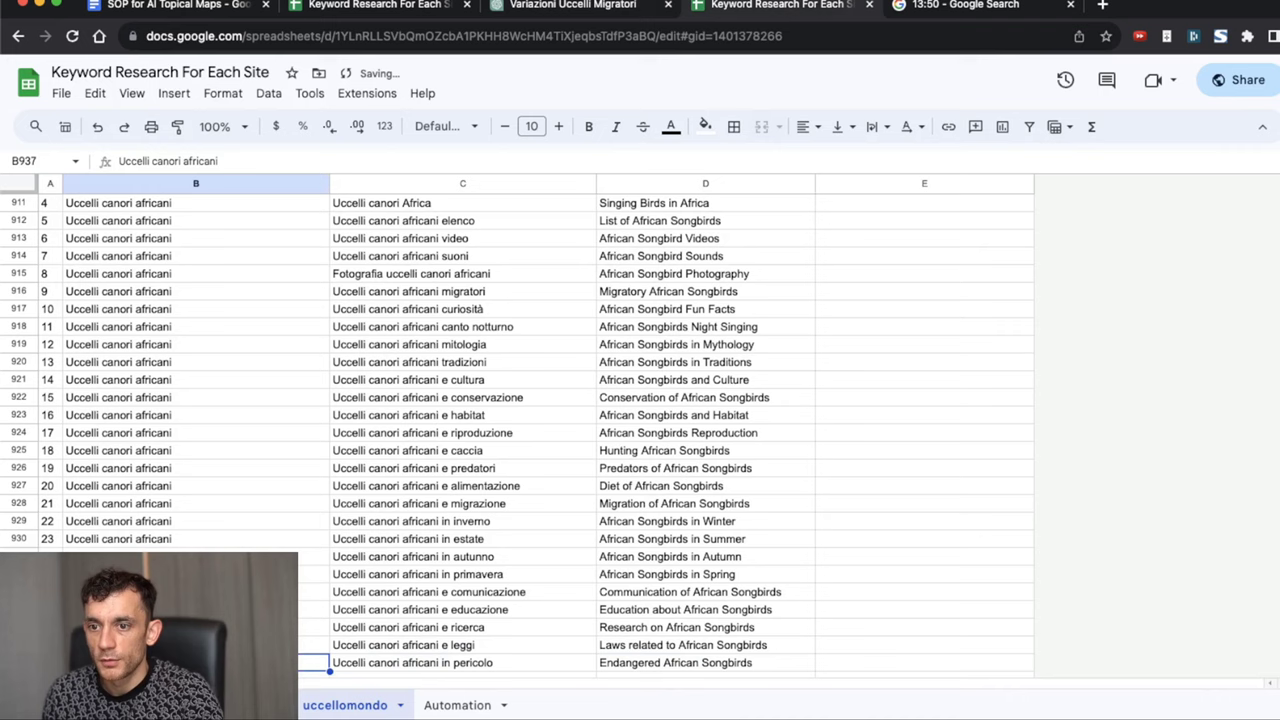
Step: Select the topic entries from B937 up to B34 for a count, and stop the Google stopwatch
key("super+shift+Up")
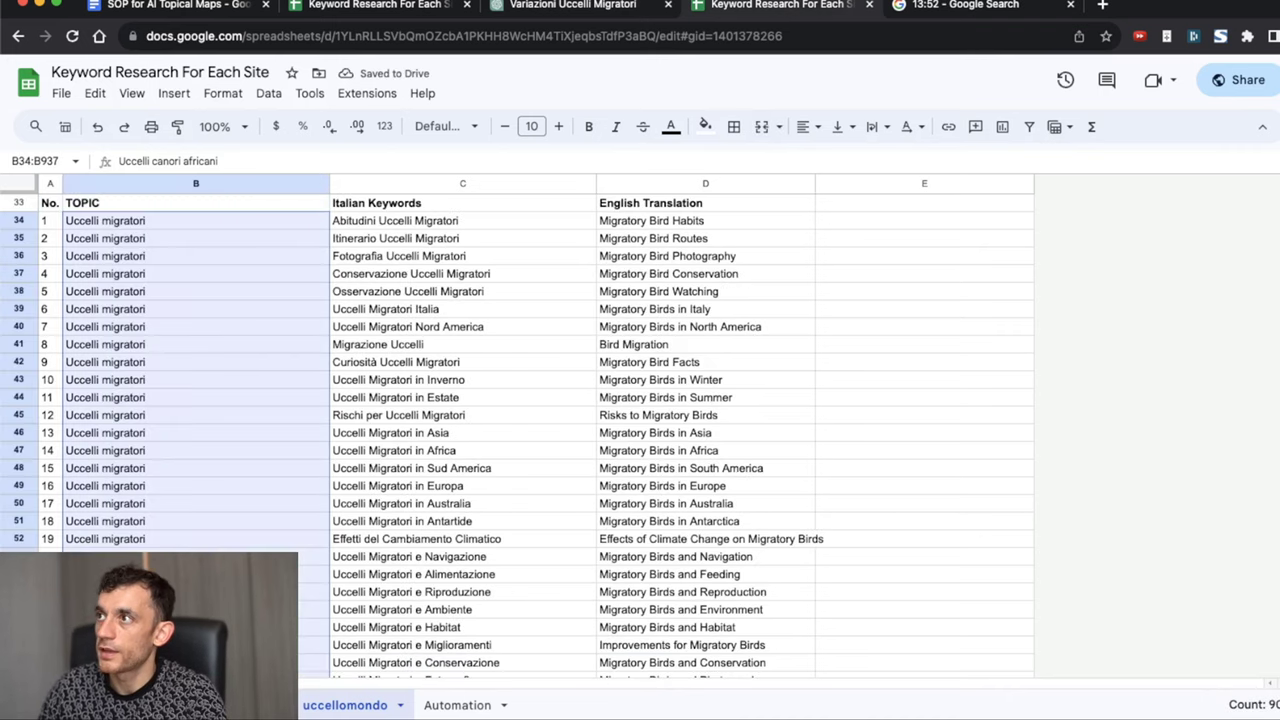
key("ctrl+Tab")
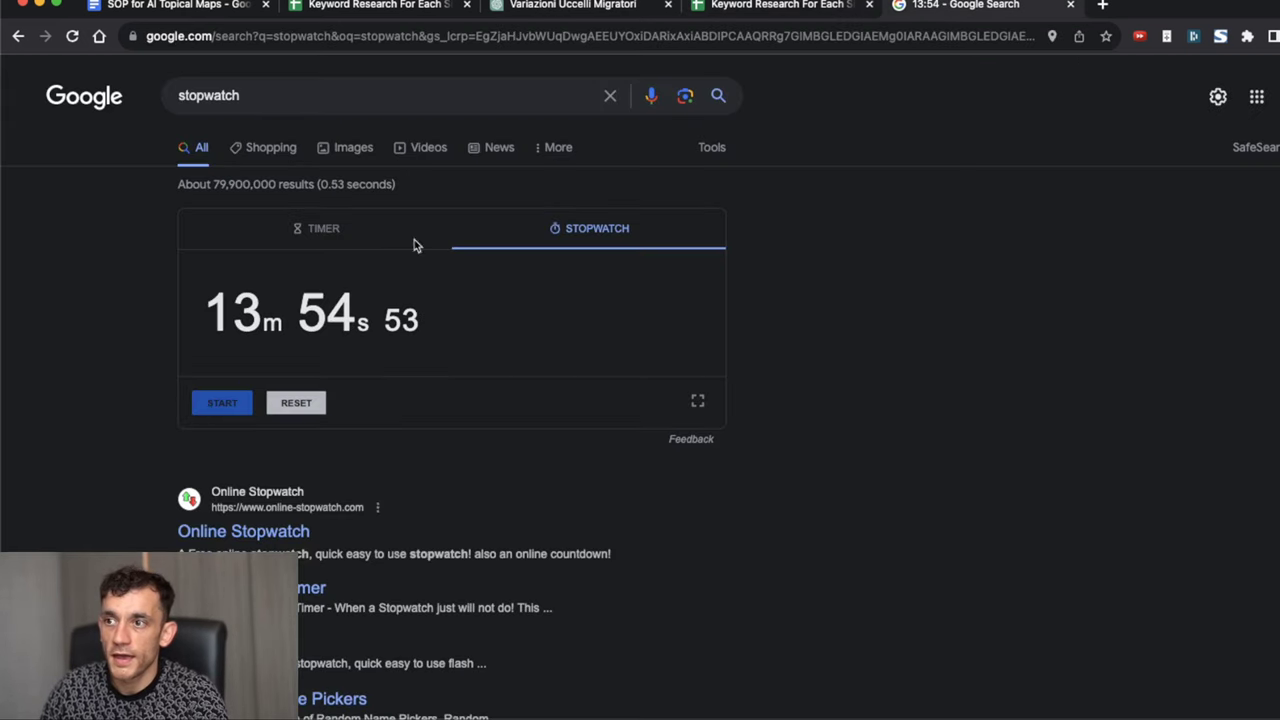
left_click(766, 6)
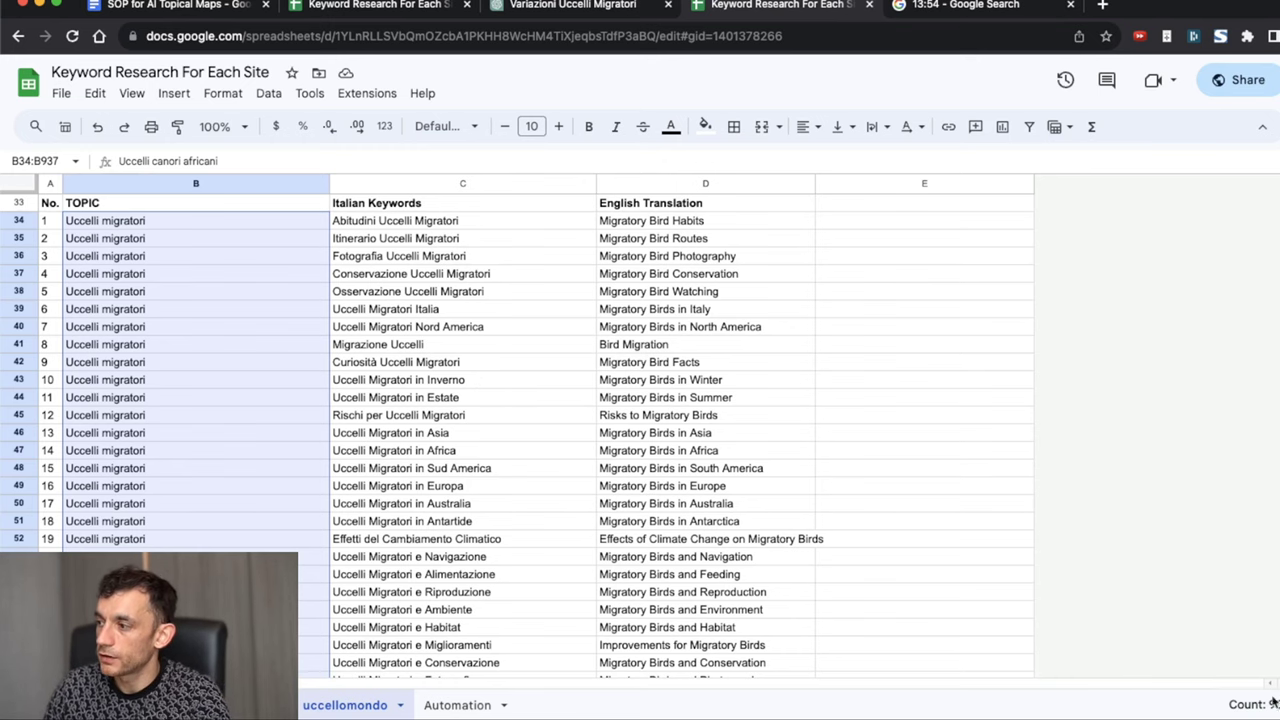
Step: Review the topic and keyword rows of the uccellomondo sheet, and select the Italian keywords from C34 down to the last one
scroll(980, 655, "down", 20)
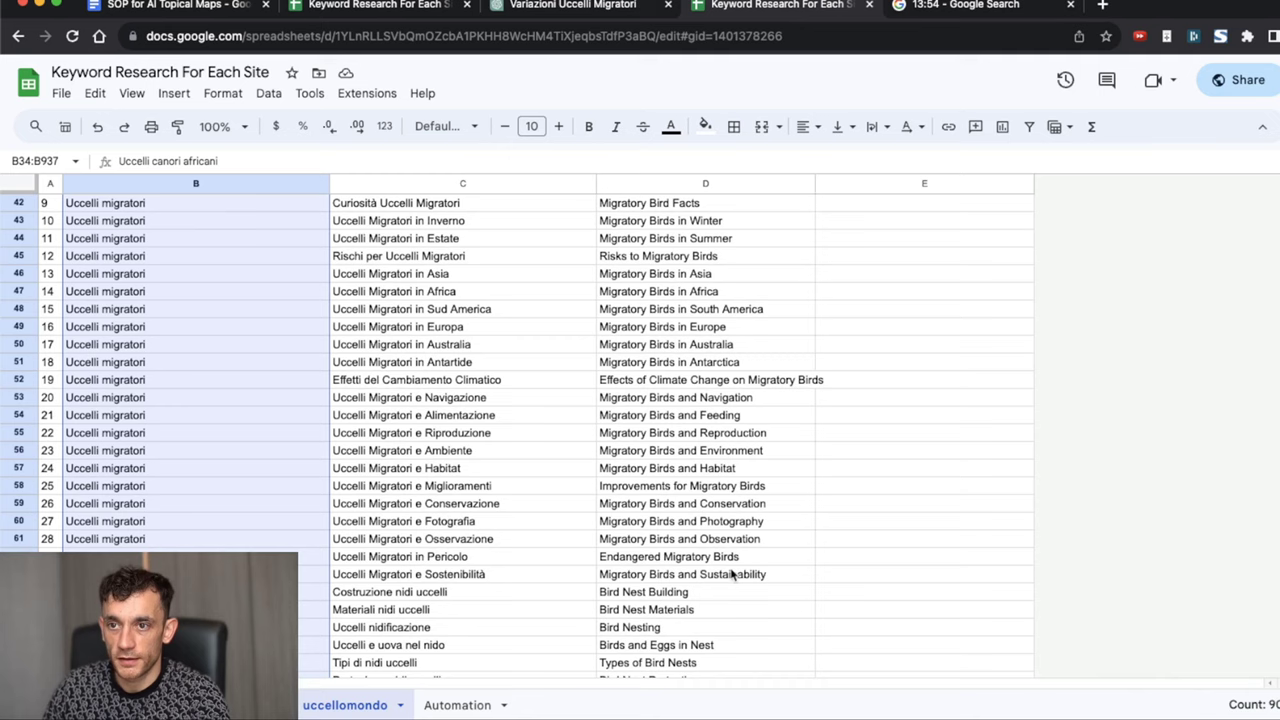
scroll(165, 533, "down", 20)
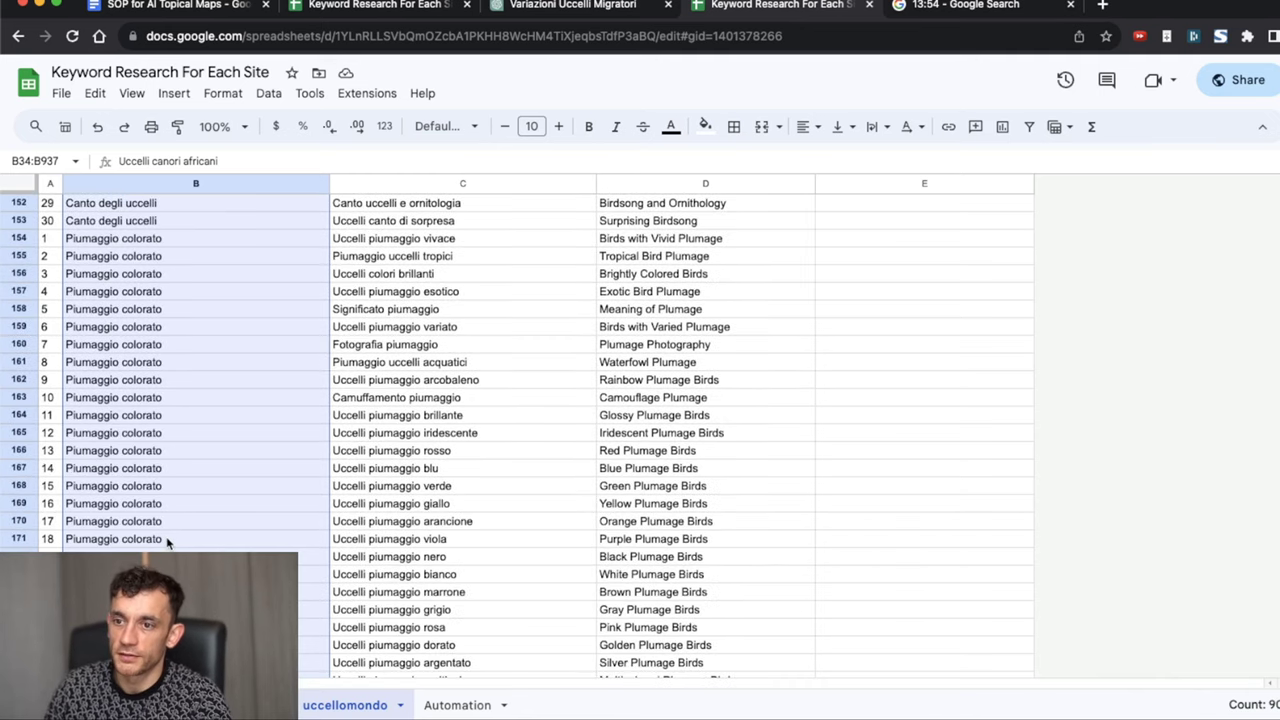
scroll(417, 451, "up", 11)
left_click(459, 345)
key("super+Up")
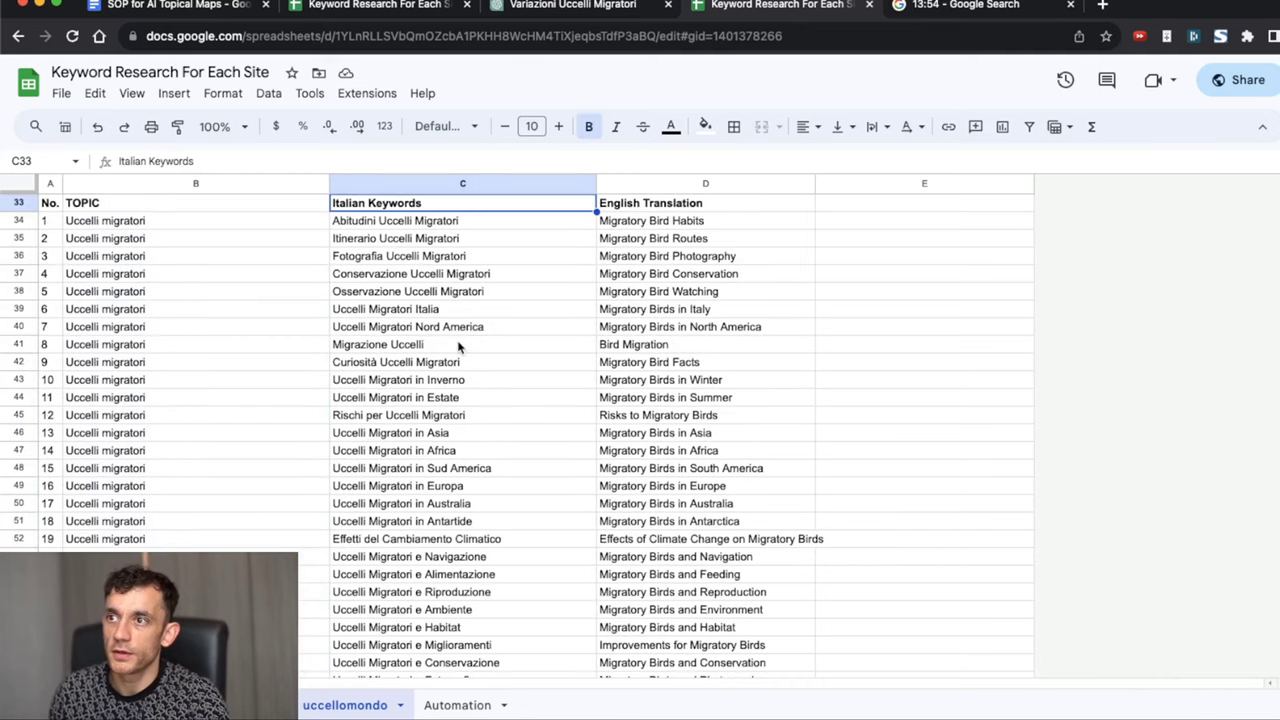
key("Down")
key("super+shift+Down")
key("super+Up")
key("Down")
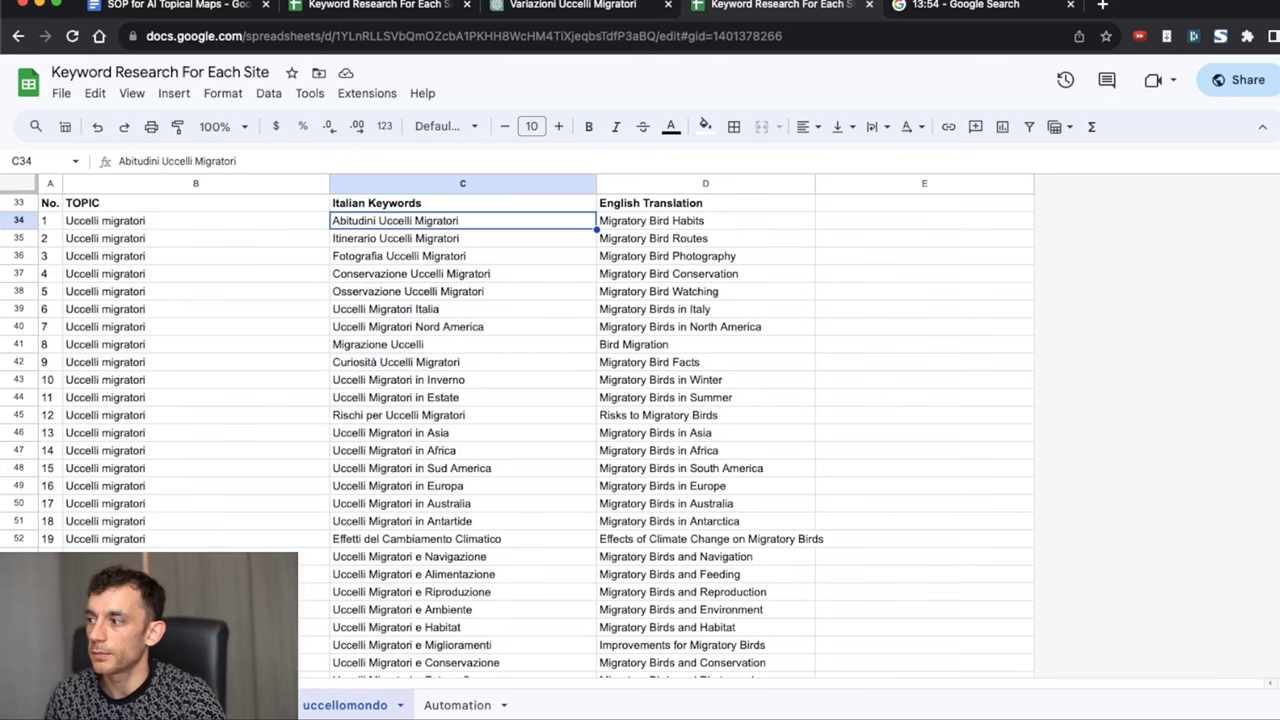
Step: Go to the end of the Italian Keywords column and look through the generated variations from there upward
key("Up")
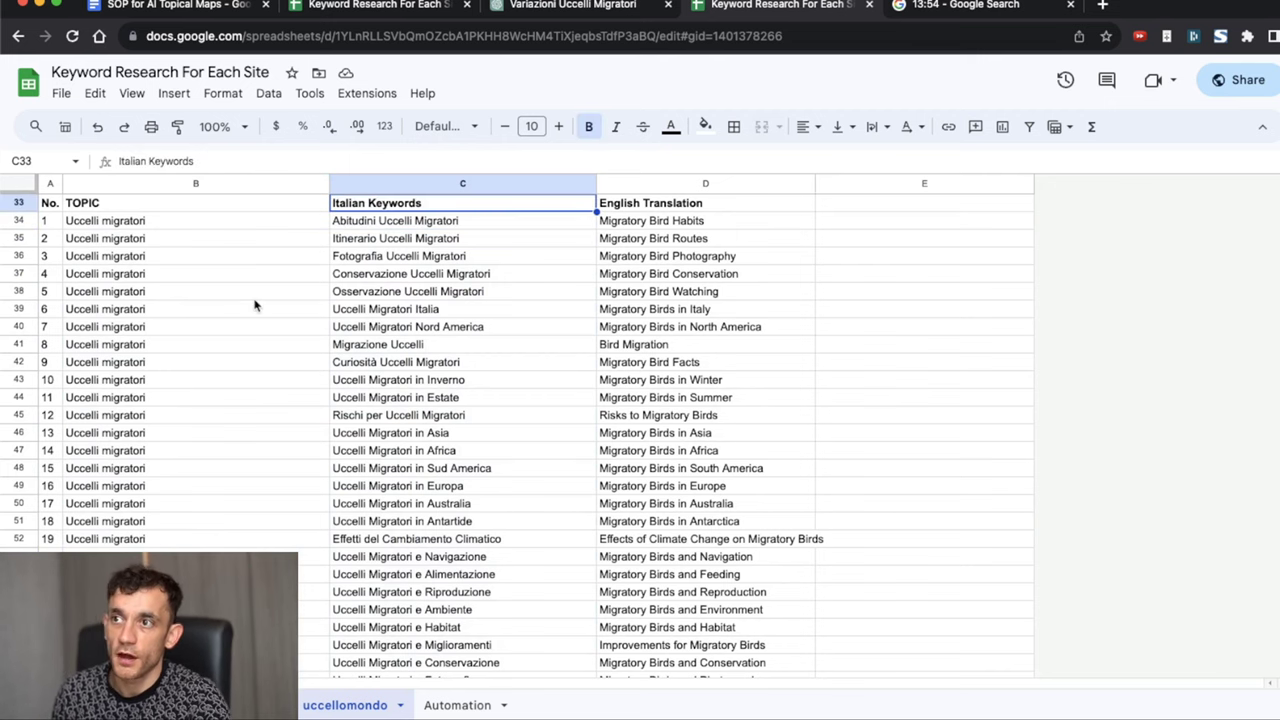
key("Left")
key("Right")
key("ctrl+Down")
key("Up")
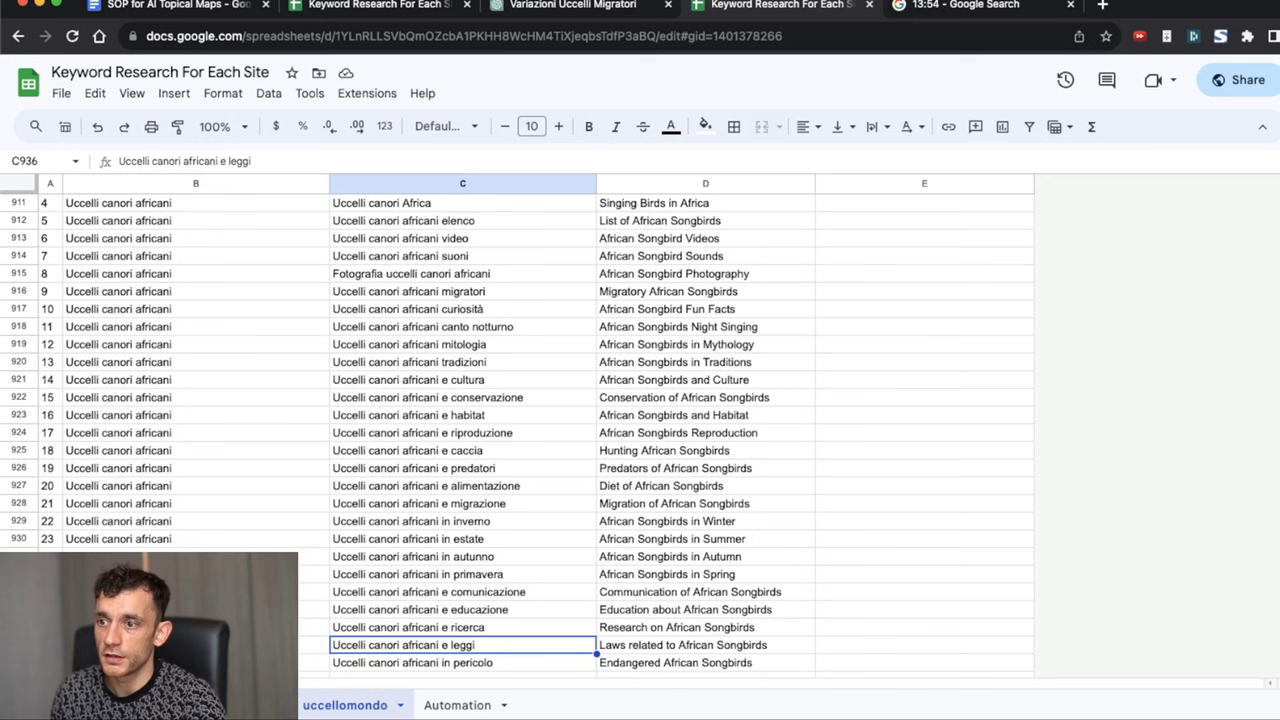
key("Up")
scroll(420, 340, "up", 20)
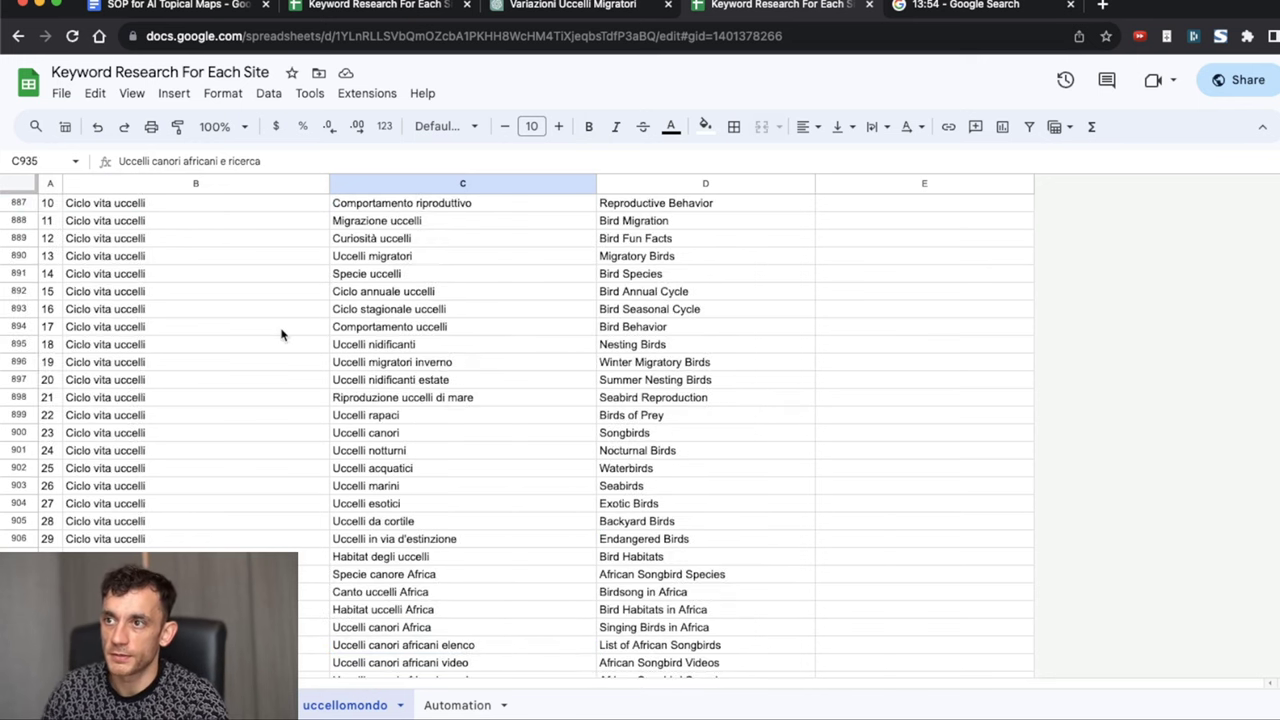
scroll(425, 327, "up", 20)
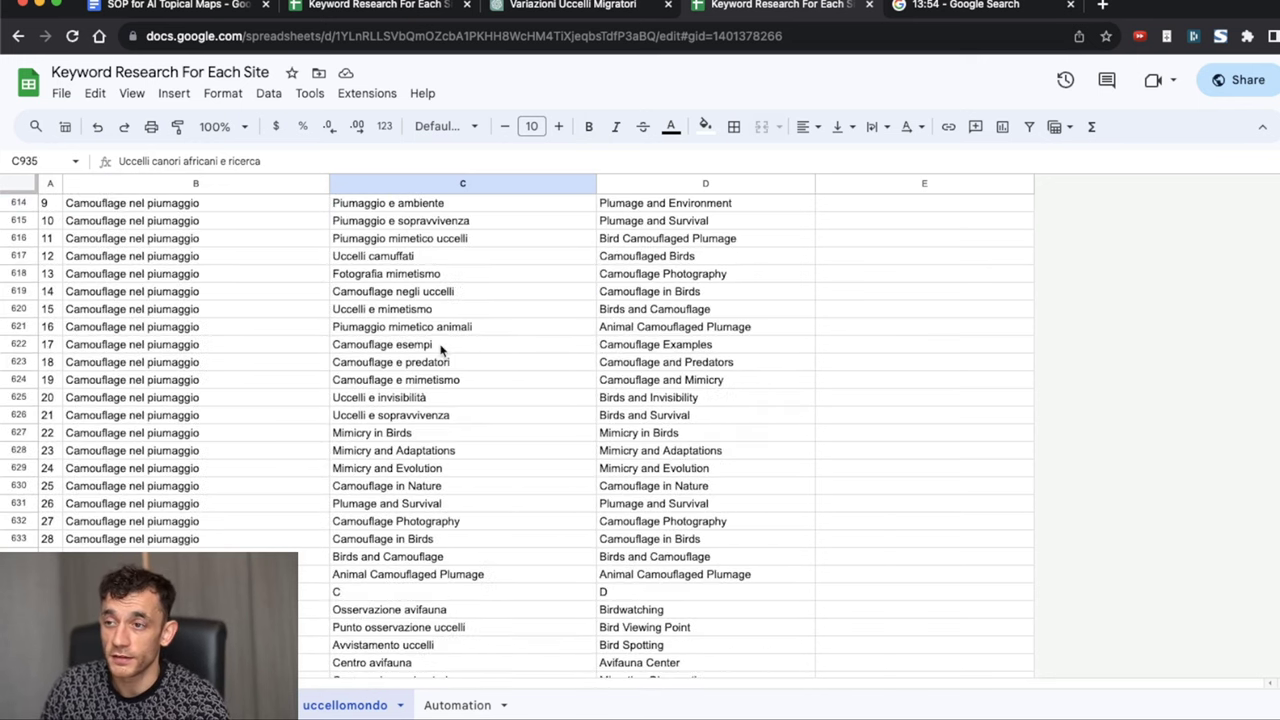
Step: Look through the remaining Italian keyword variations in column C, going back up towards the start of the uccellomondo list
scroll(437, 346, "down", 5)
scroll(390, 436, "down", 3)
scroll(400, 430, "up", 20)
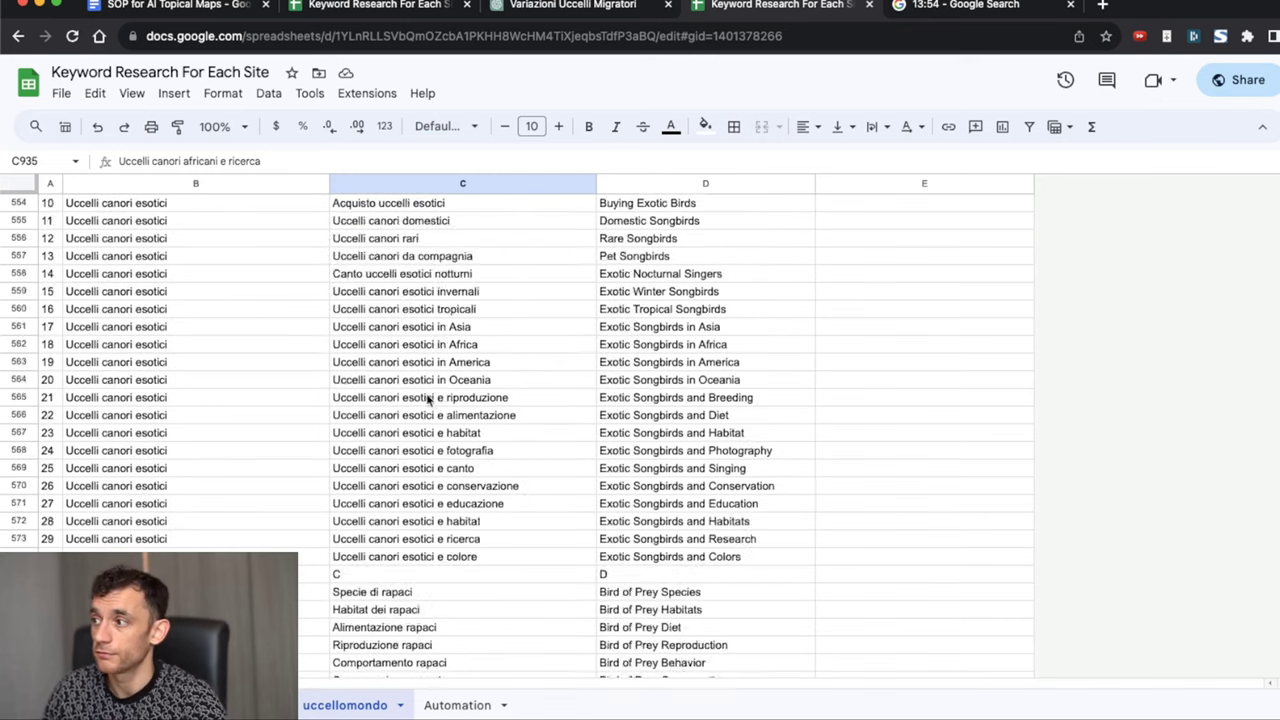
left_click(440, 380)
scroll(440, 390, "up", 20)
left_click(414, 418)
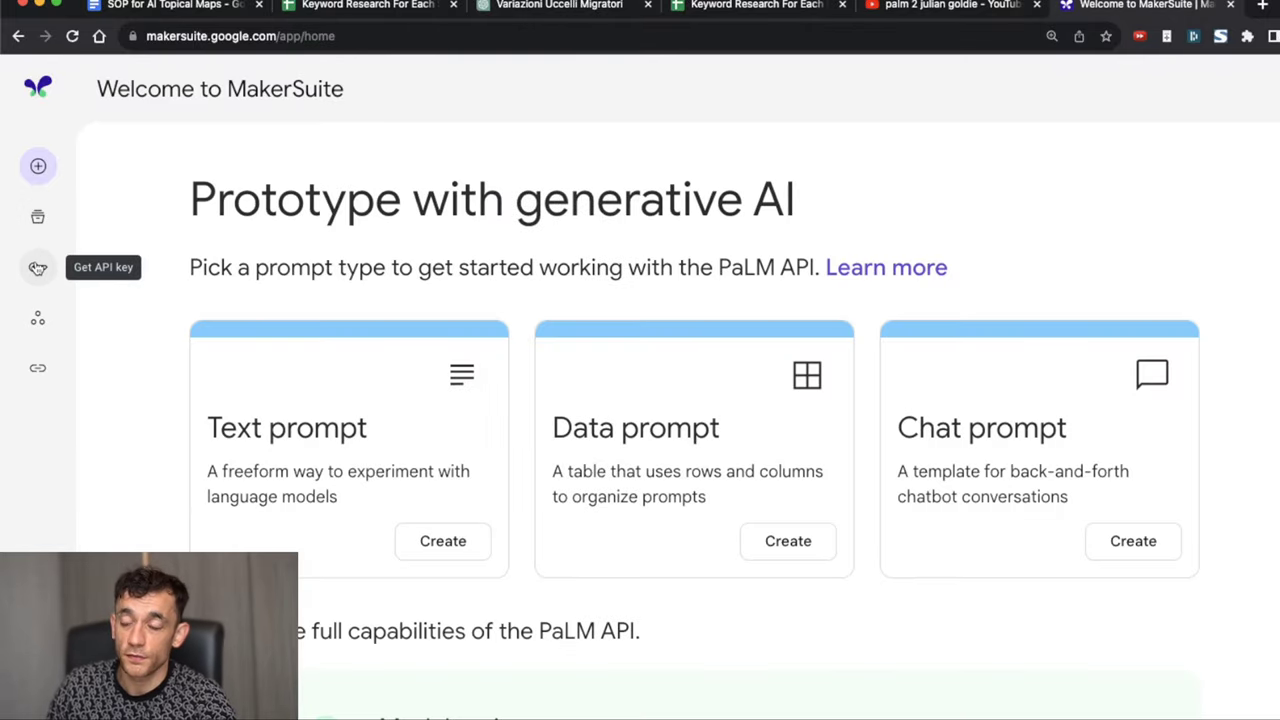
Step: Close the MakerSuite page and bring up the Automation sheet of the Keyword Research For Each Site spreadsheet
key("super+w")
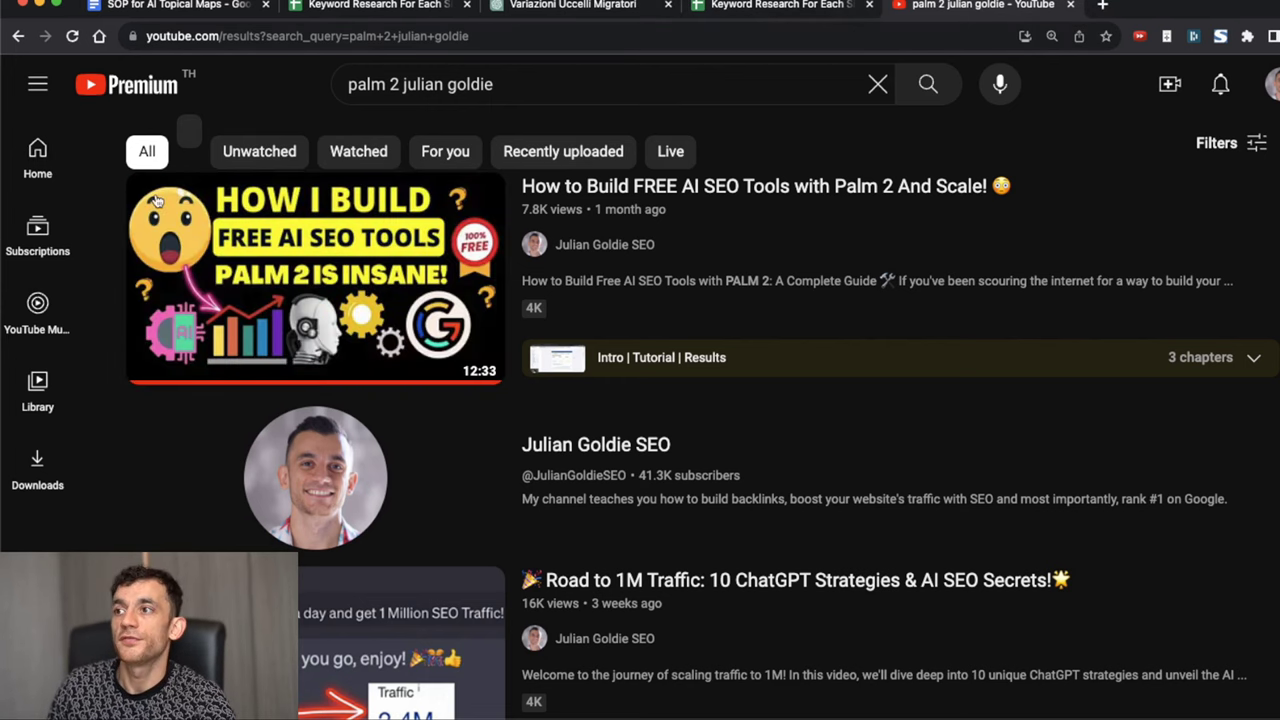
left_click(566, 12)
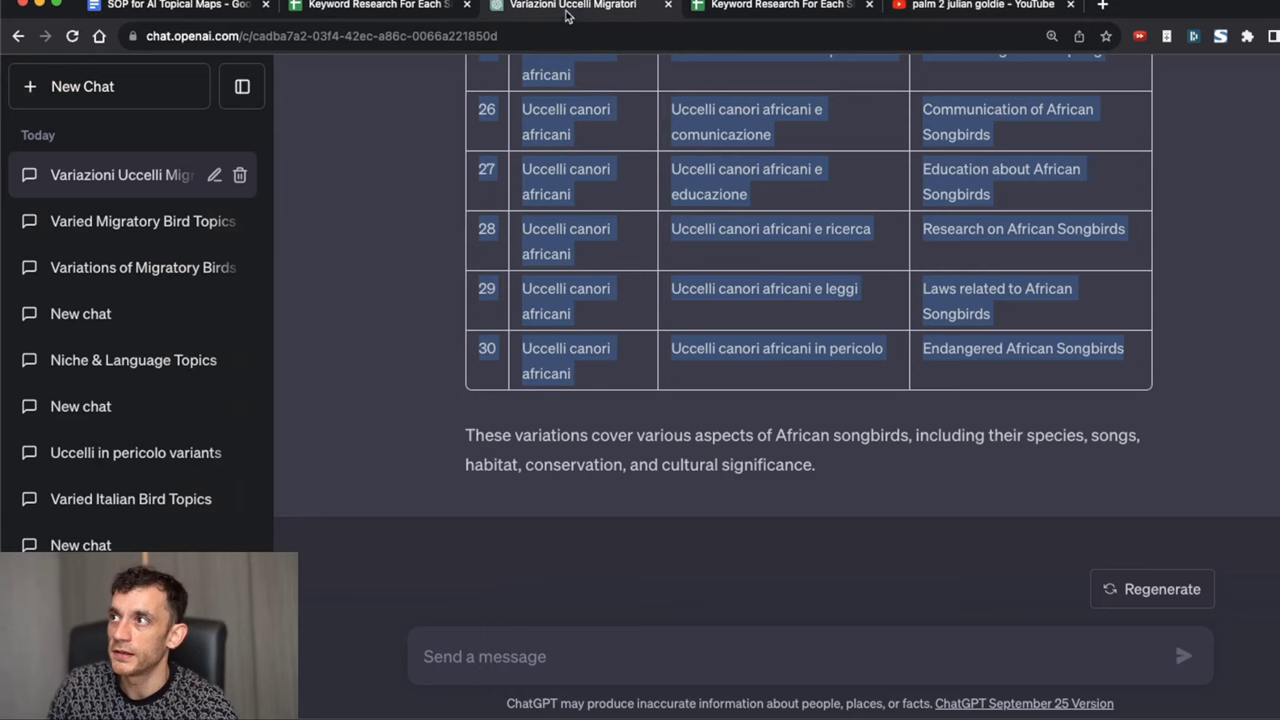
left_click(714, 9)
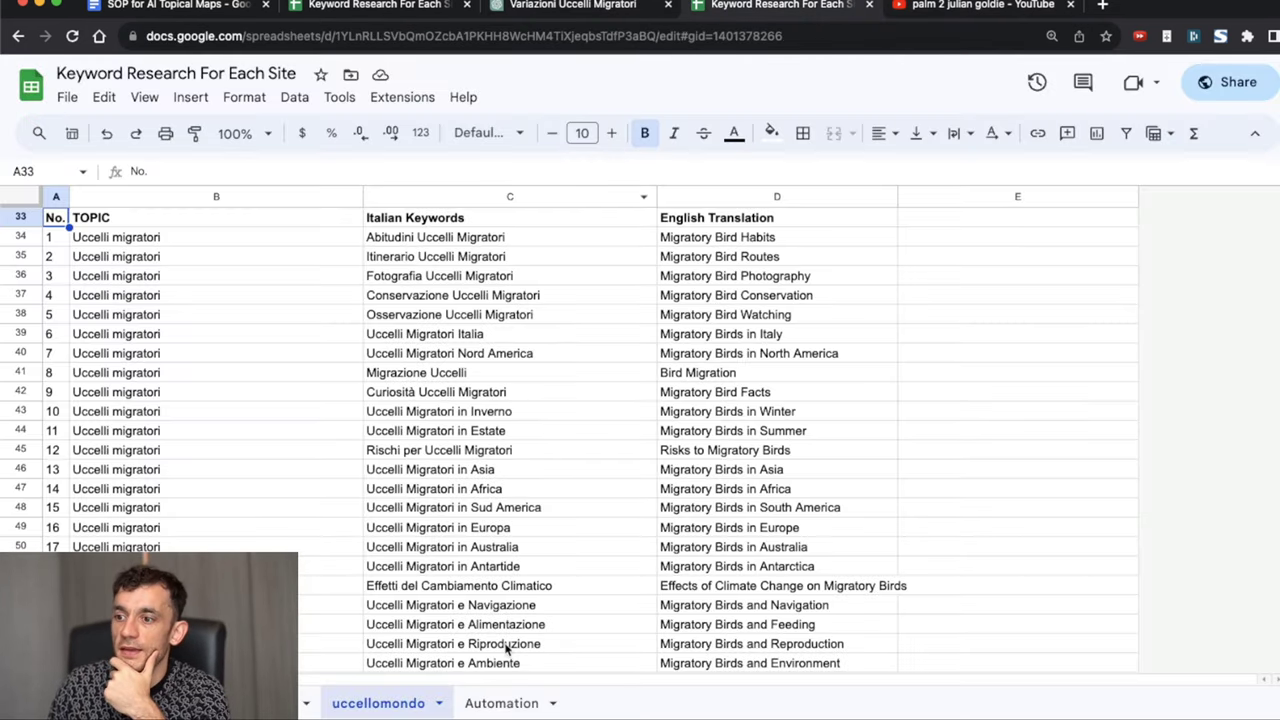
left_click(501, 703)
Step: Inspect the site, language, niche, prompt and topical map cells in row 2 of the Automation sheet
left_click(158, 322)
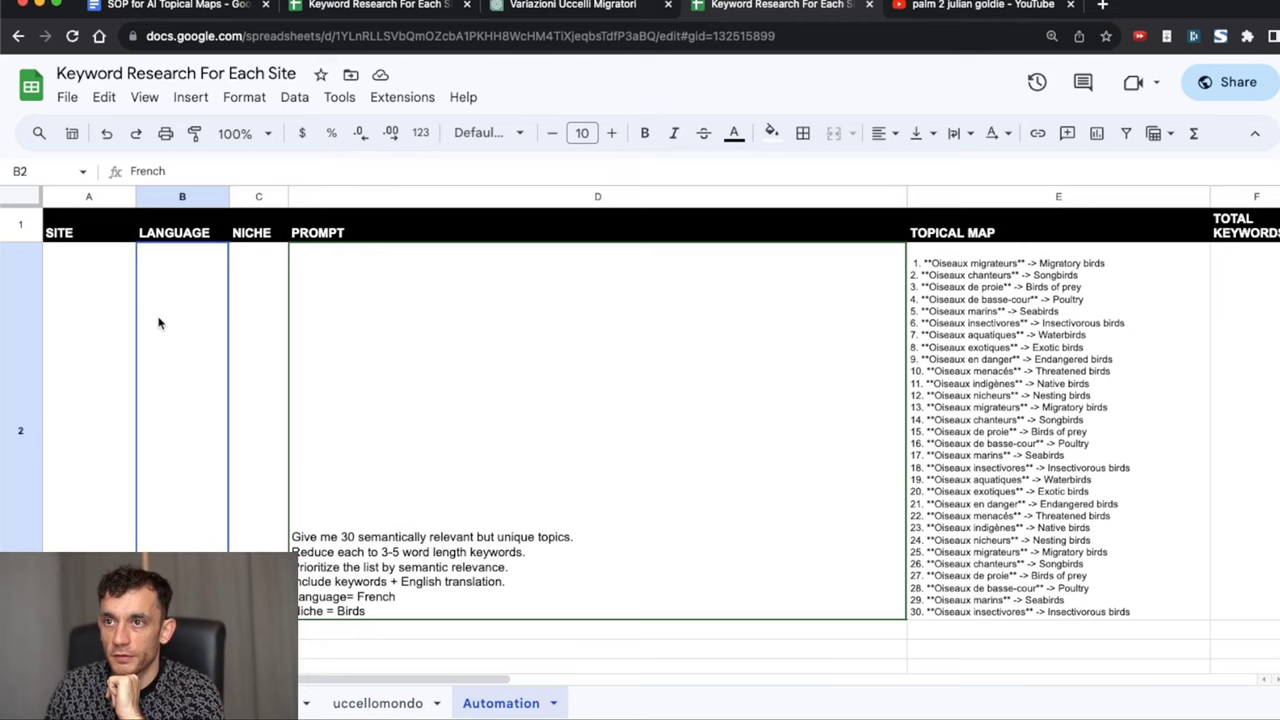
key("Left")
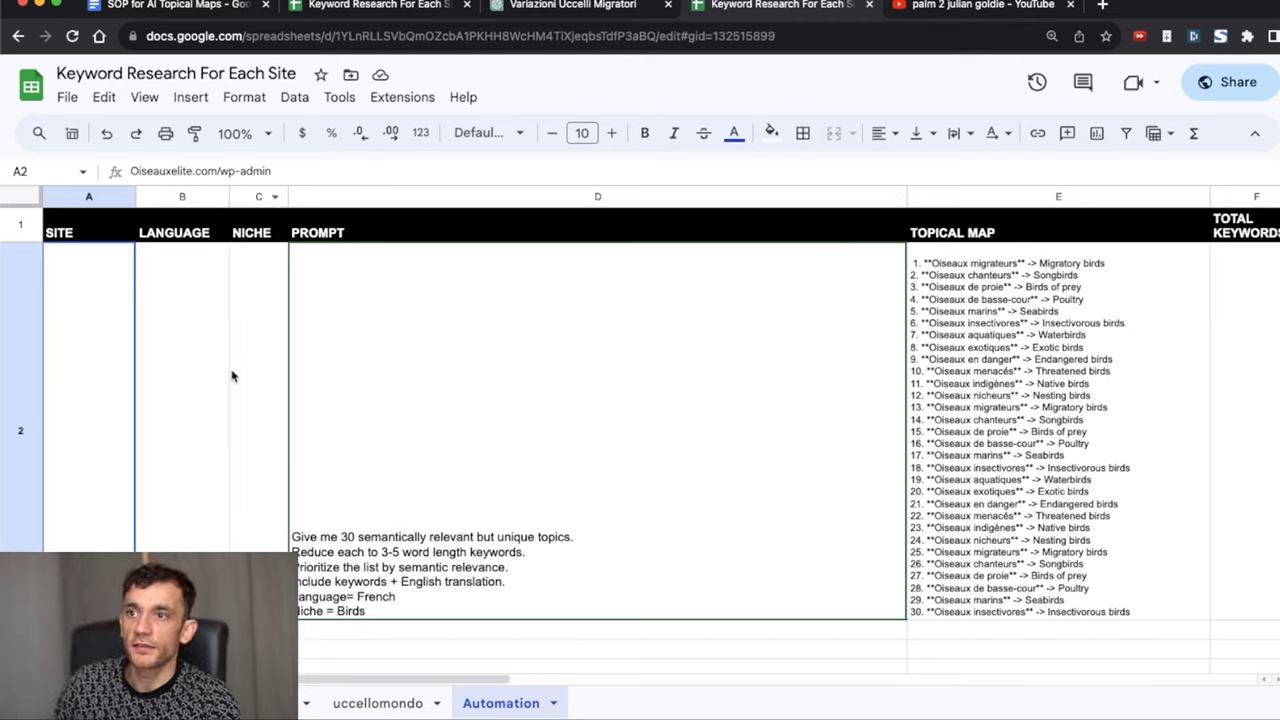
left_click(175, 400)
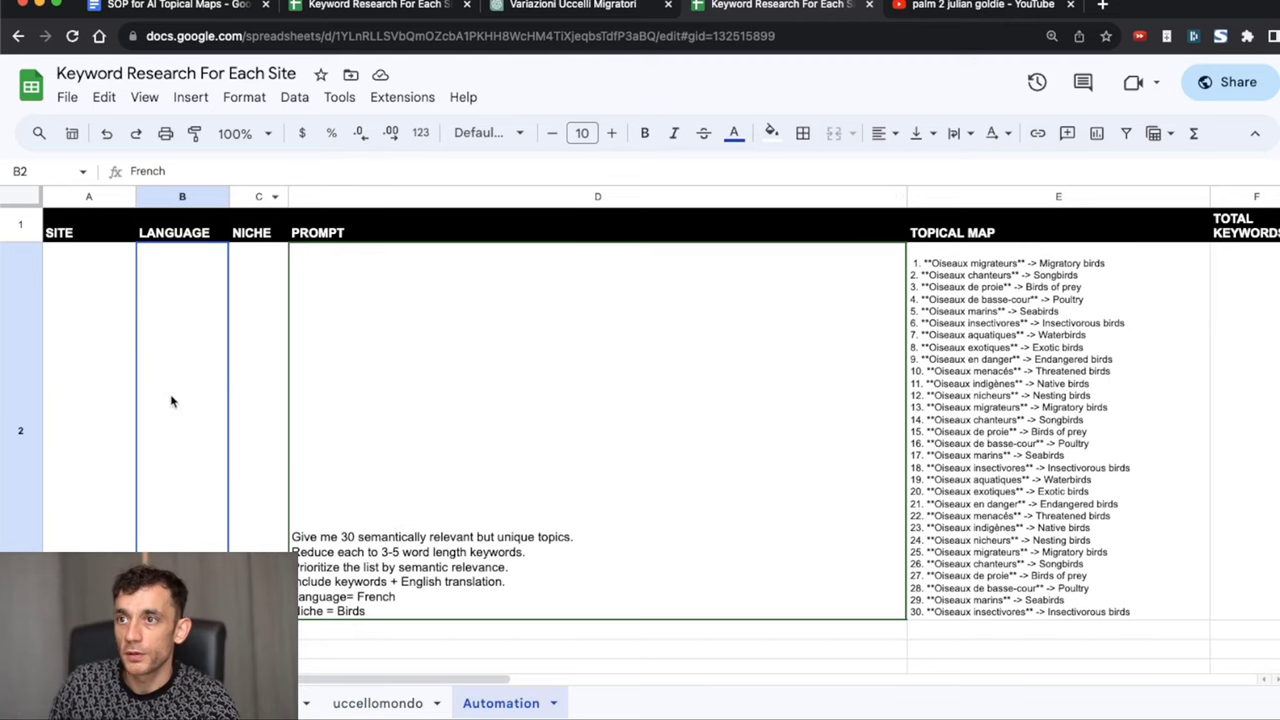
left_click(258, 378)
left_click(450, 471)
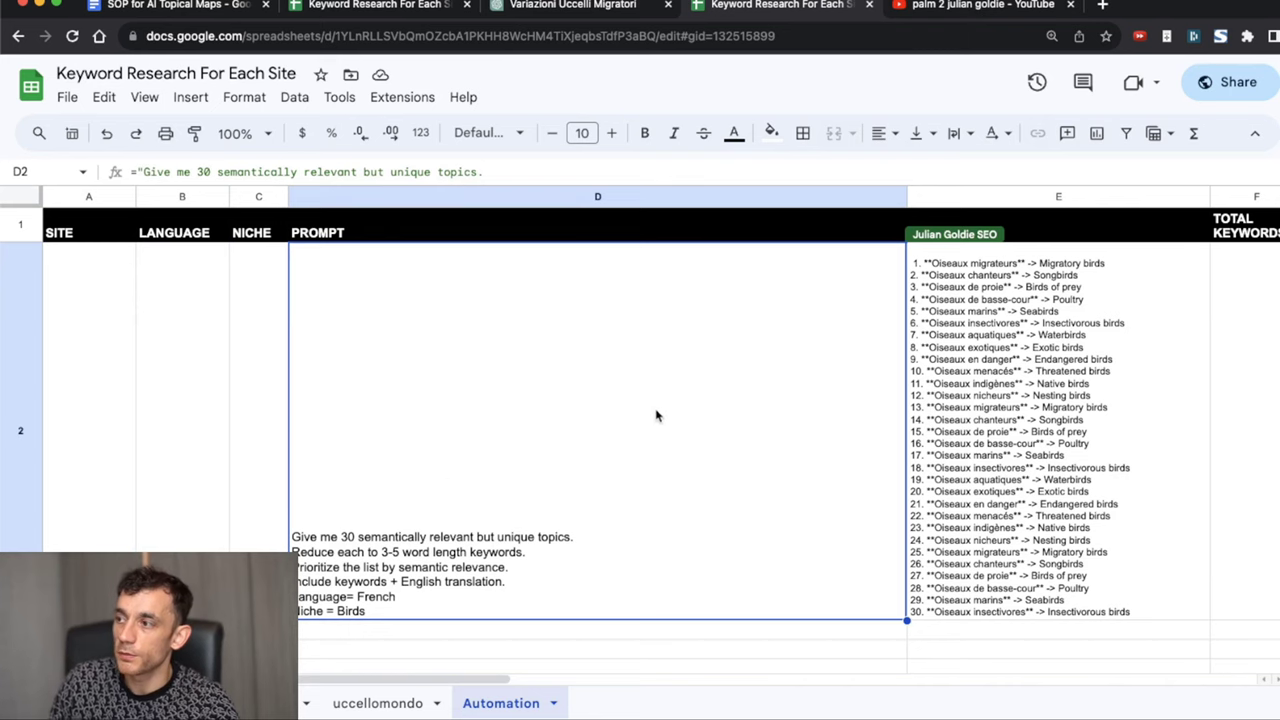
left_click(930, 400)
Step: Open the prompt formula in D2 to examine how it uses the language and niche cells, and leave it
left_click(609, 475)
double_click(607, 476)
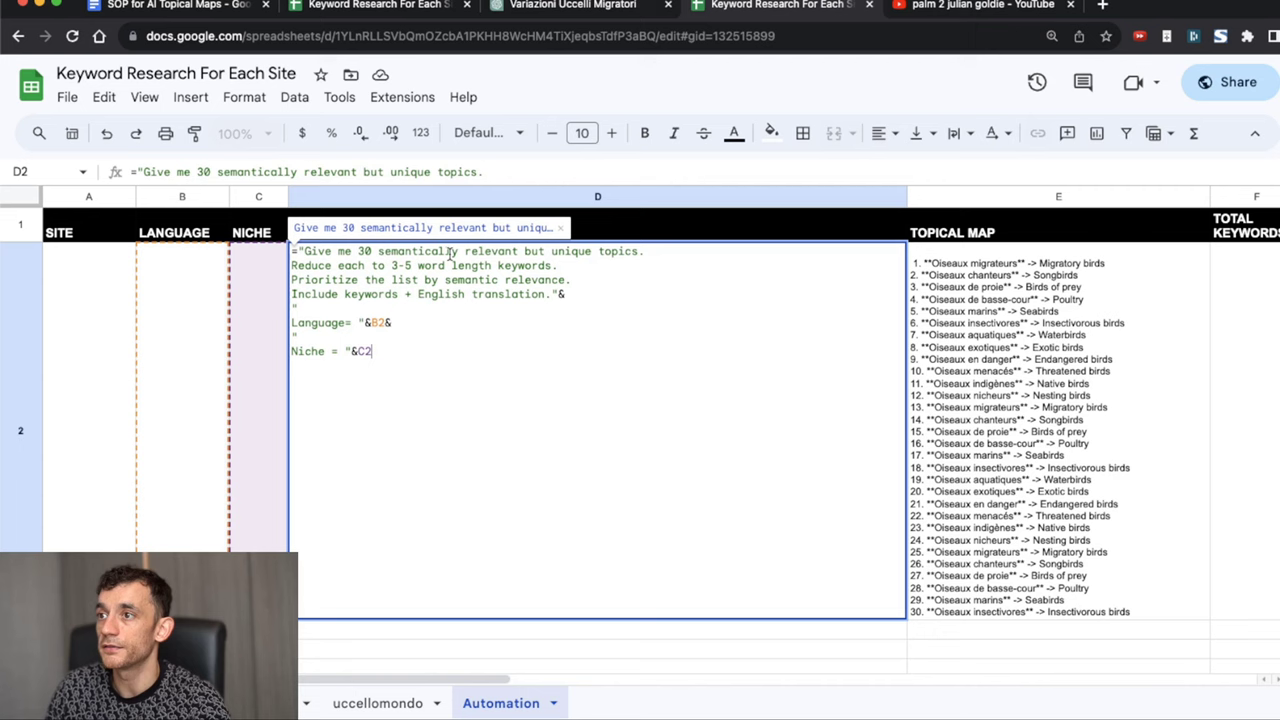
left_click(1013, 413)
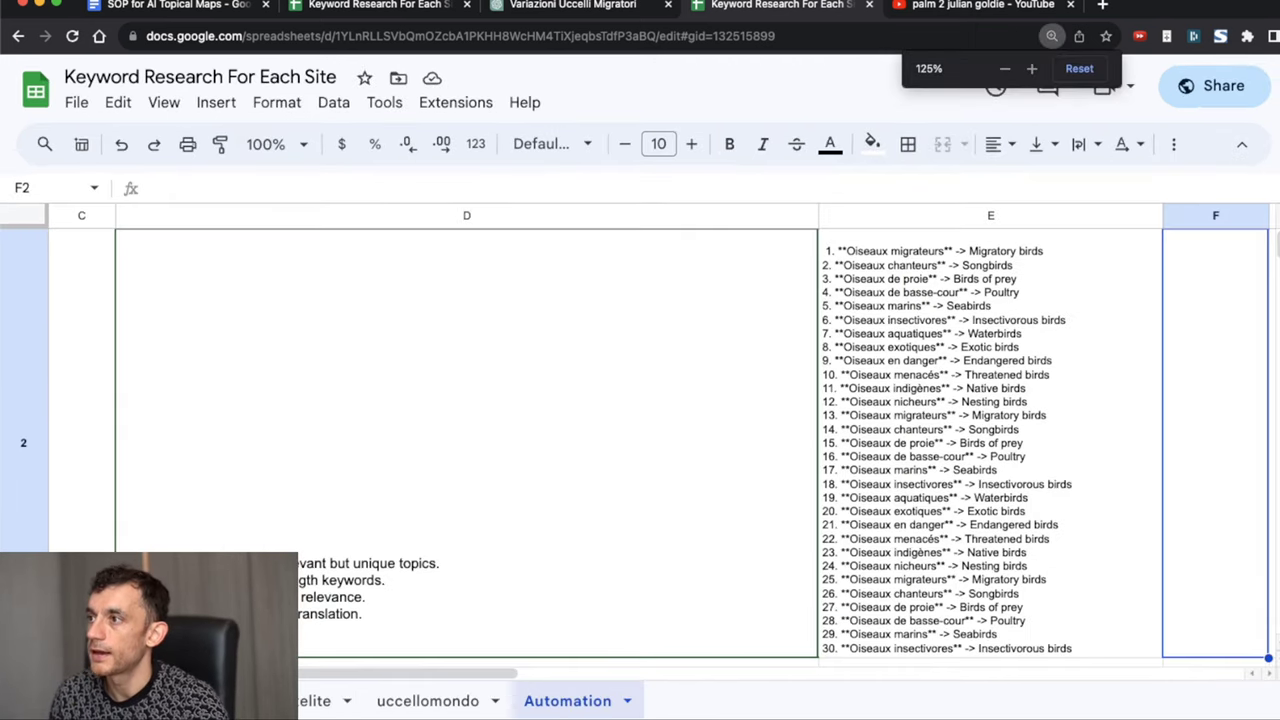
Step: Select the topical map cell E2 and check the BARD formula it uses
key("Left")
key("Up")
key("Down")
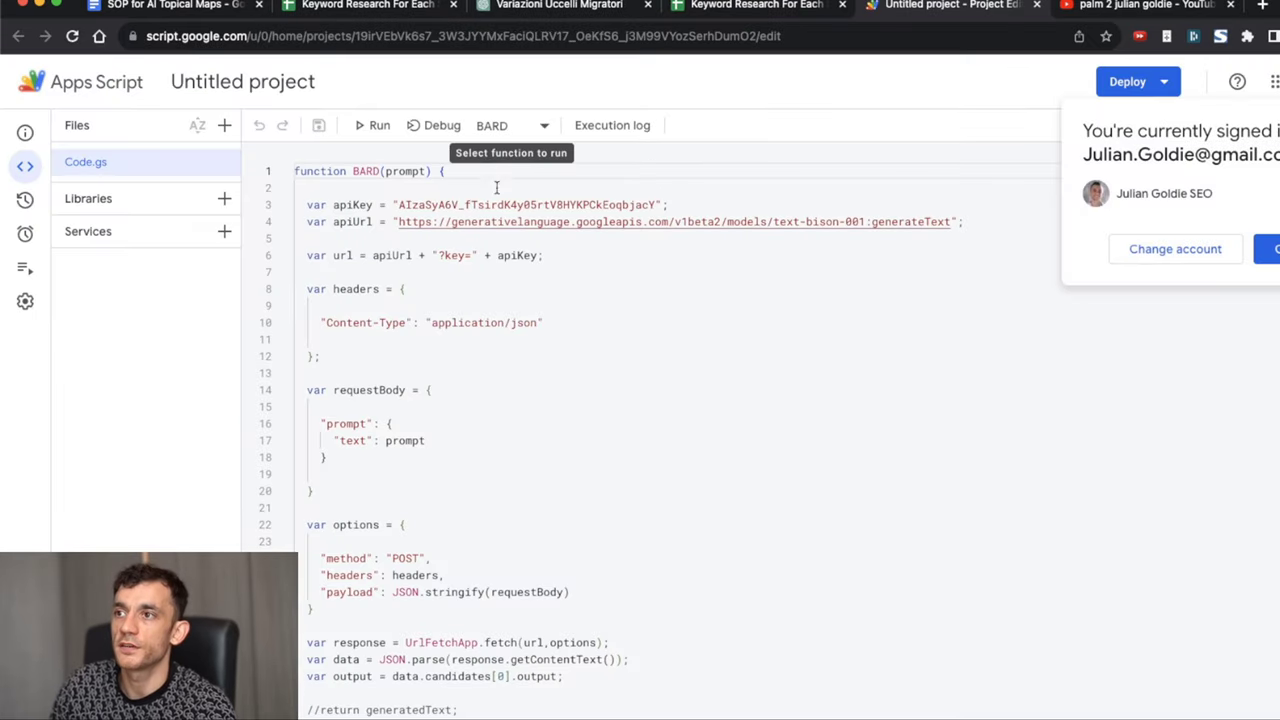
Step: Highlight the API key line of the BARD function in Apps Script, and close the script project
left_click(352, 198)
triple_click(352, 200)
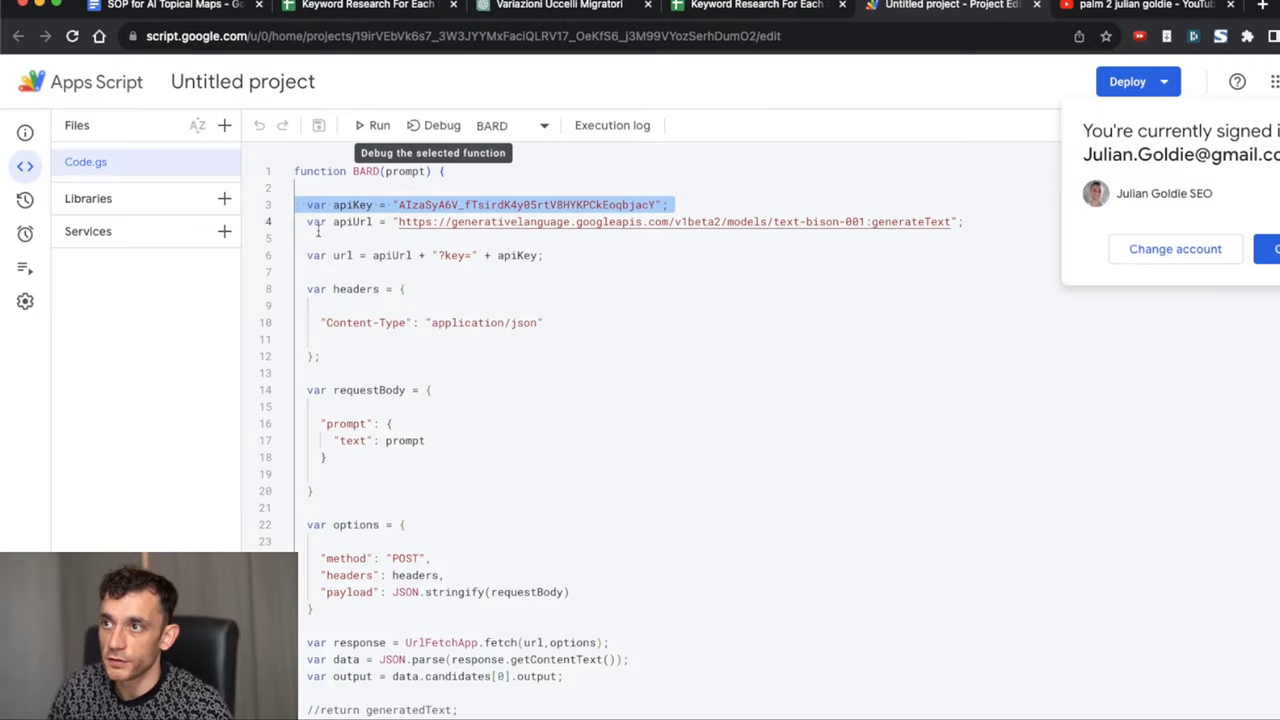
left_click_drag(298, 188, 326, 204)
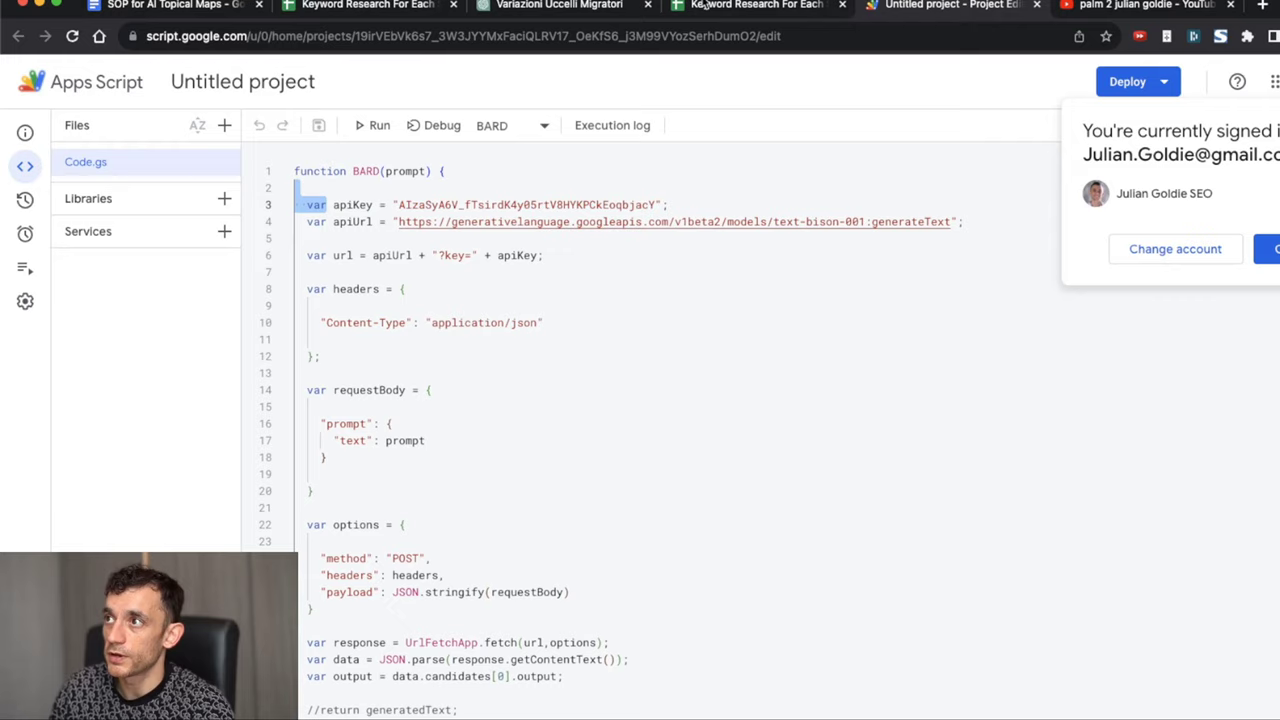
key("super+w")
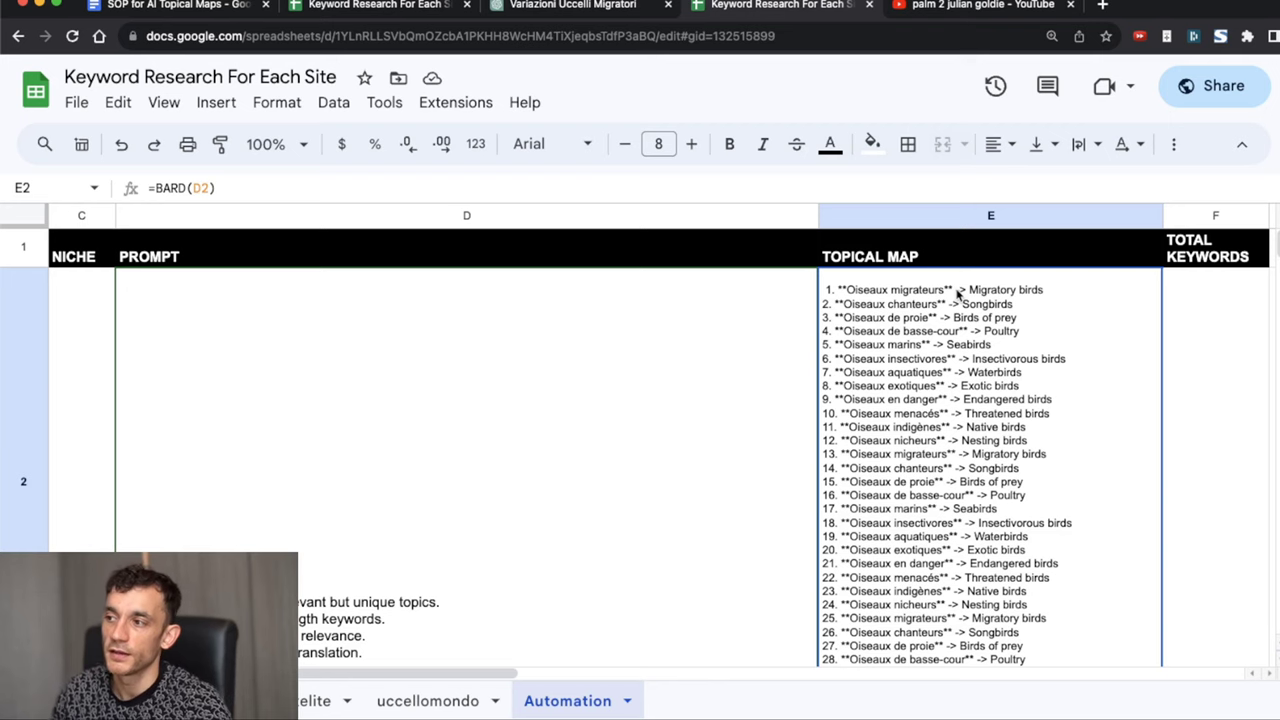
Step: Select the Topical Map column and compare the prompt in D2 with the French bird topics in E2
key("Right")
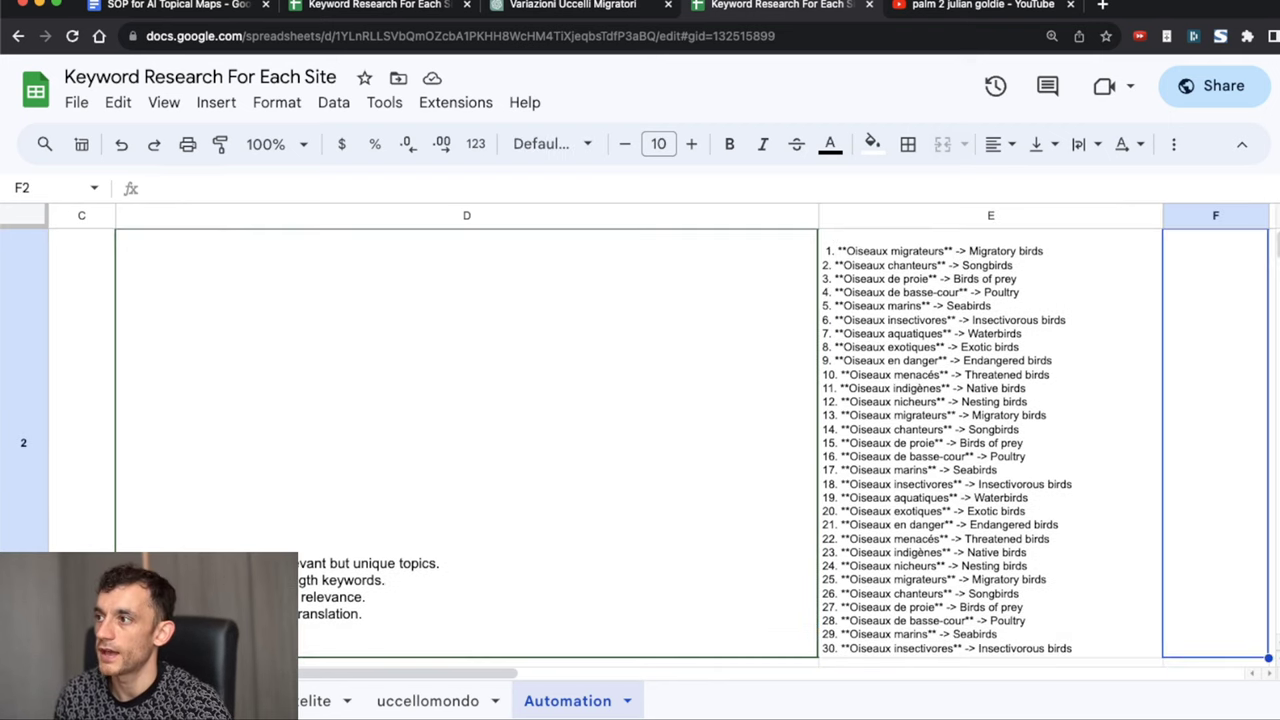
left_click(918, 268)
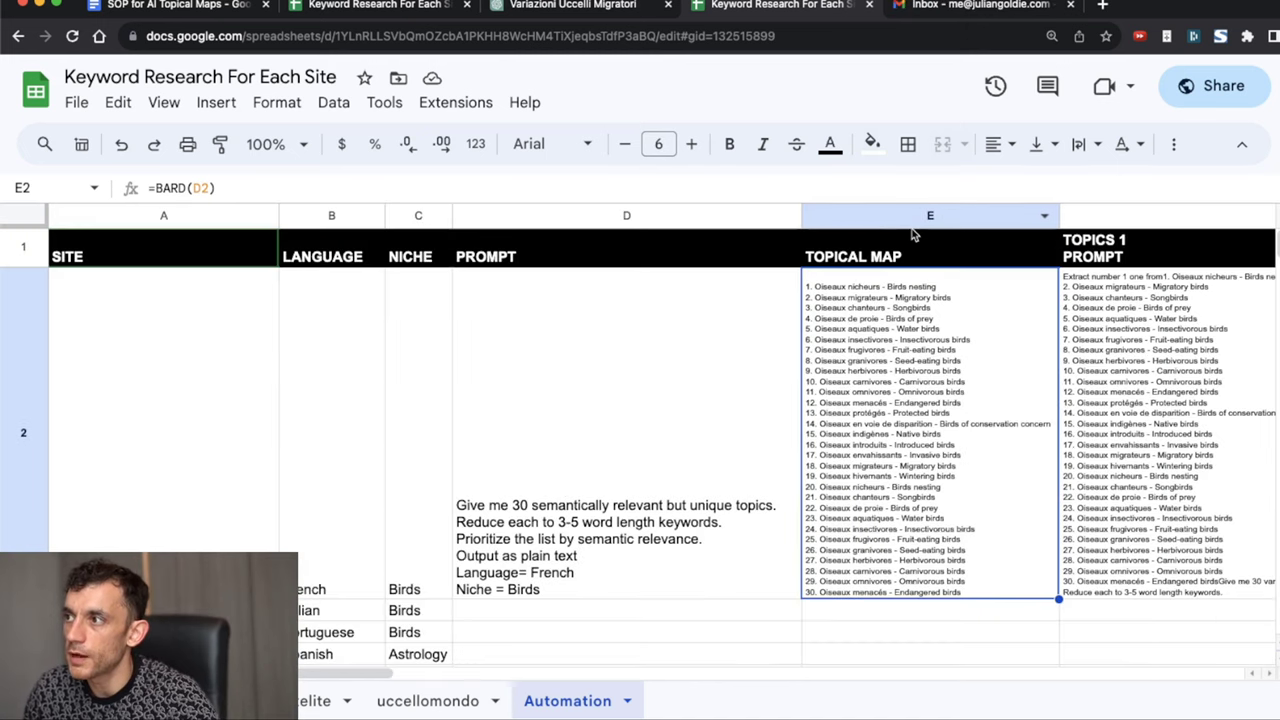
left_click(912, 218)
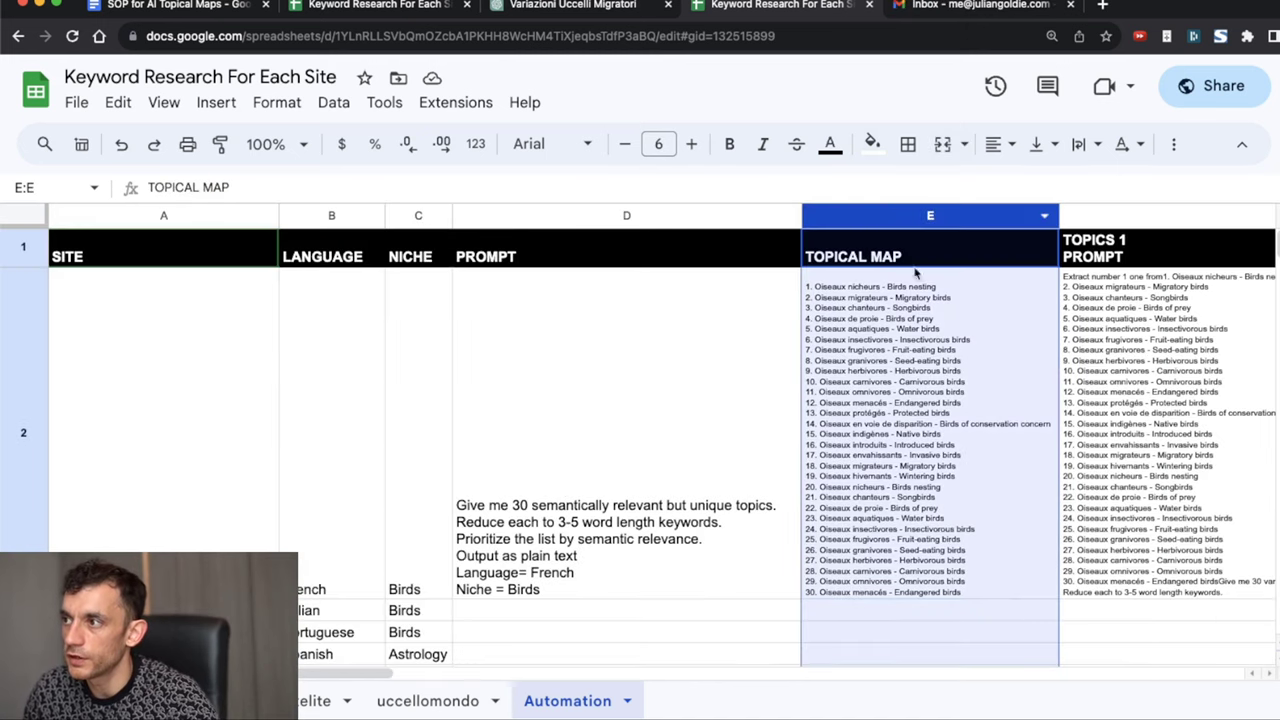
left_click(879, 325)
left_click(680, 386)
left_click(991, 324)
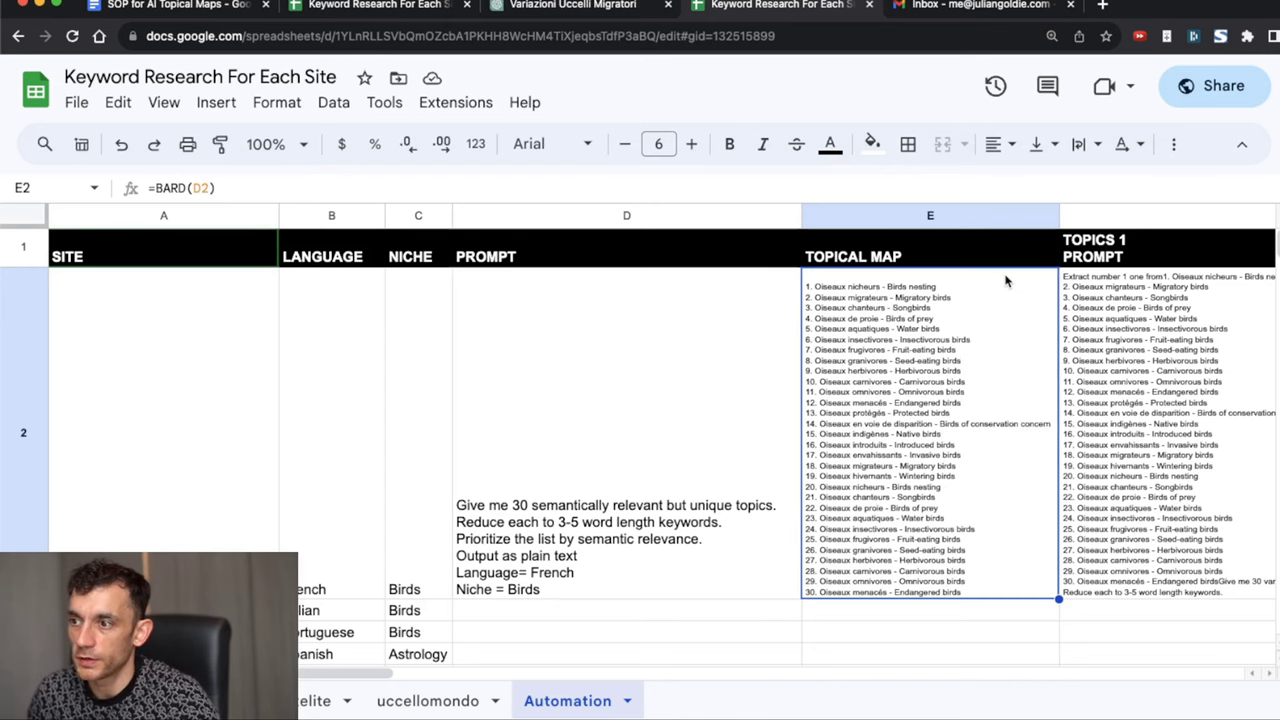
Step: Examine the Topics 1 output in G2 and the heading of the Topics 1 Prompt column
key("Left")
key("Right")
key("Right")
key("Right")
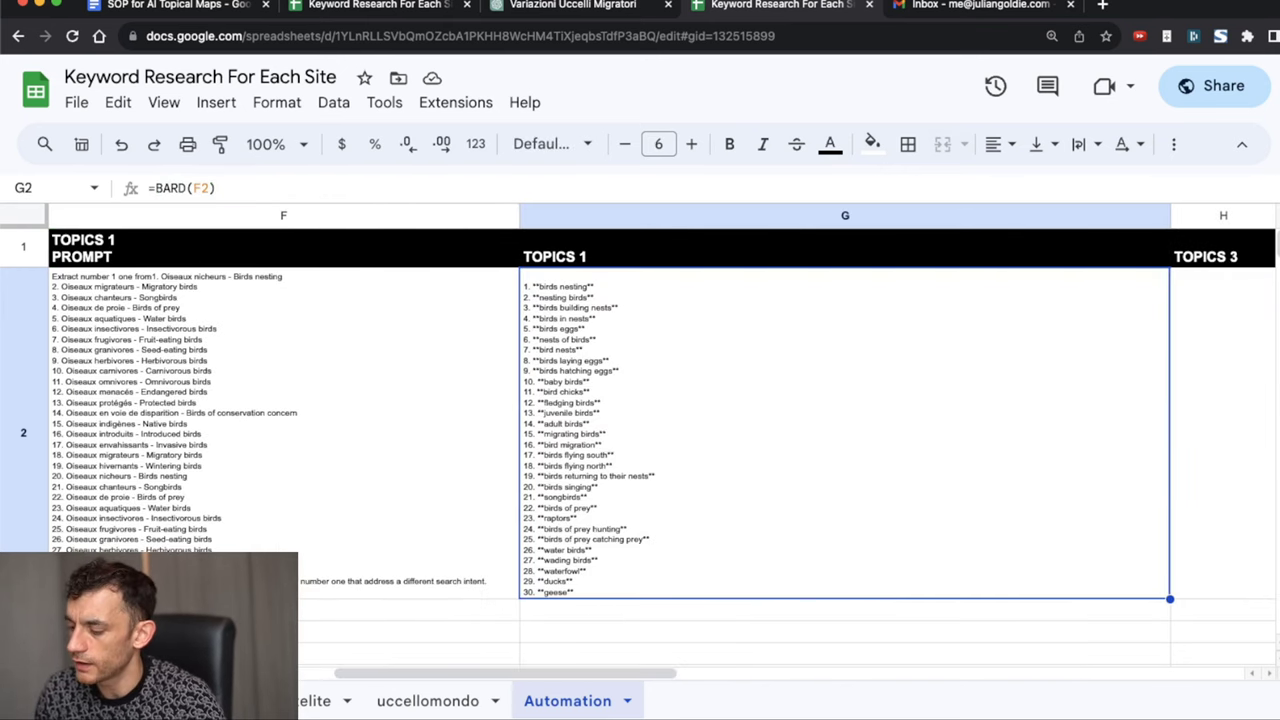
key("super+equal")
key("Left")
key("Up")
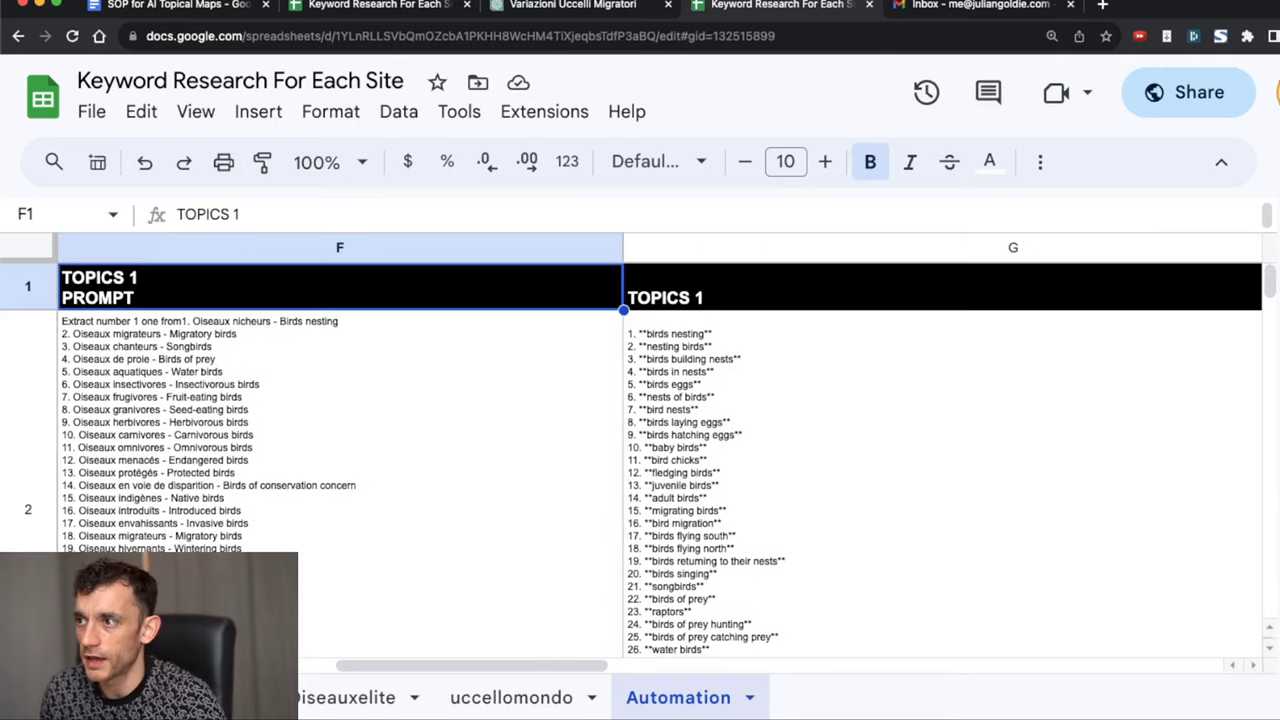
Step: Go back from the Topics 1 Prompt column across the topical map and prompt to the niche cell C2
key("Down")
key("super+minus")
key("Up")
key("Left")
key("Down")
key("Left")
key("Left")
key("Up")
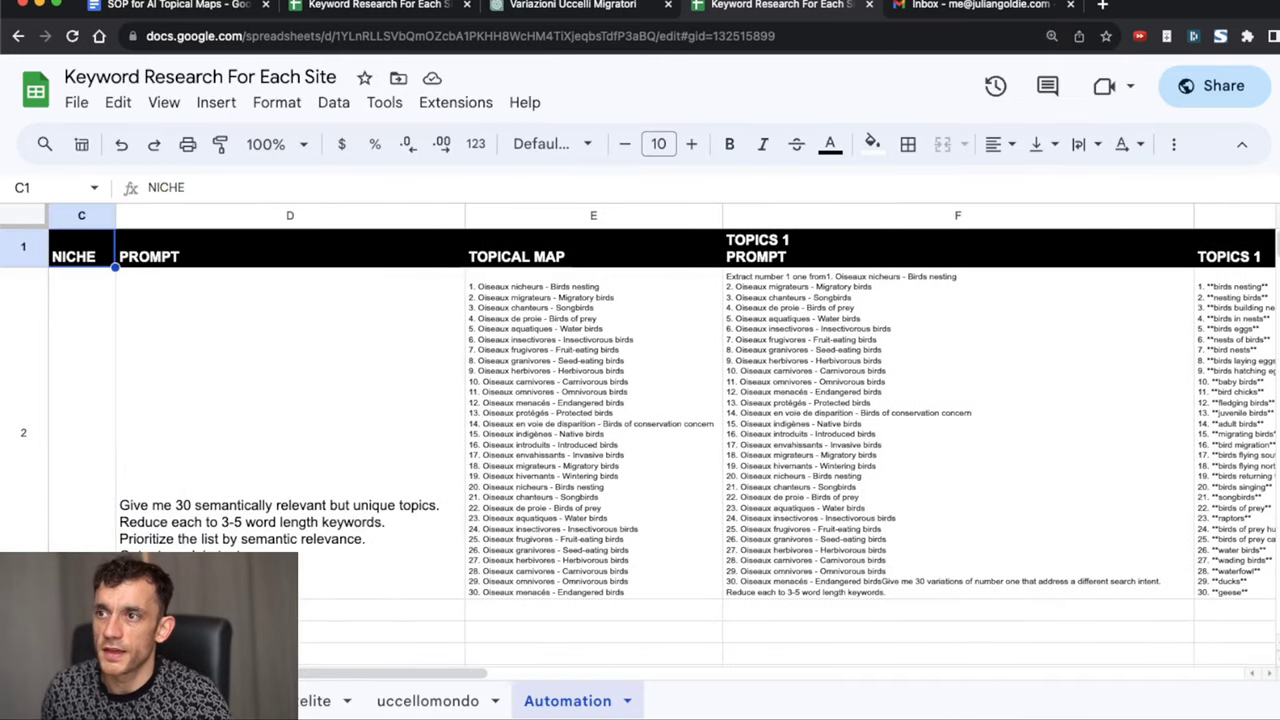
key("Down")
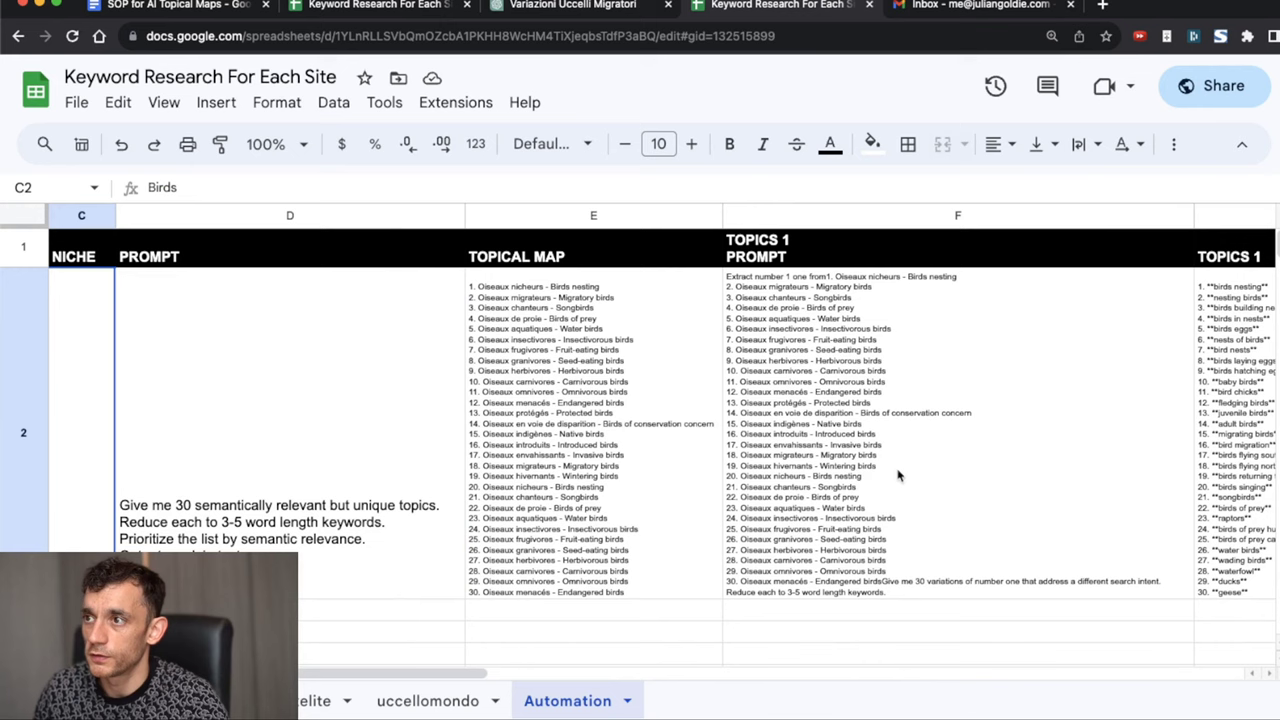
Step: Check the topical map in E2, the Topics 1 prompt in F2 and the generated topics in G2
left_click(673, 368)
left_click(588, 220)
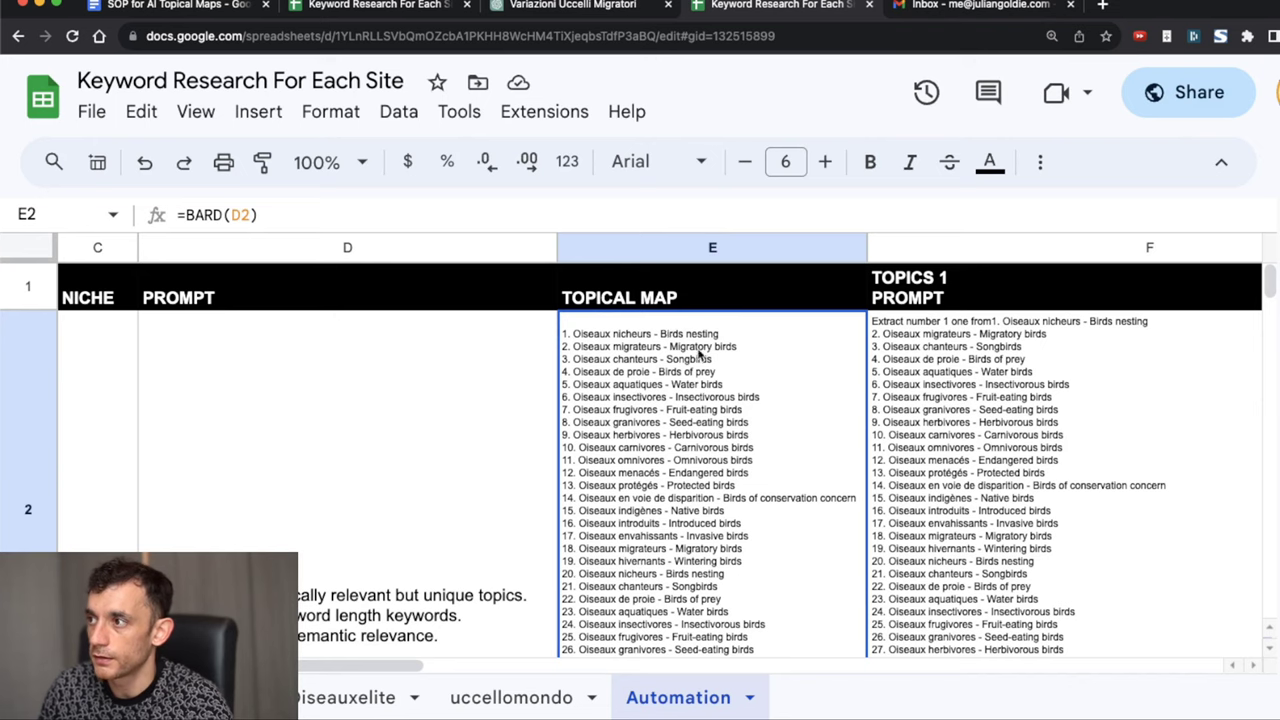
left_click(1040, 338)
key("Right")
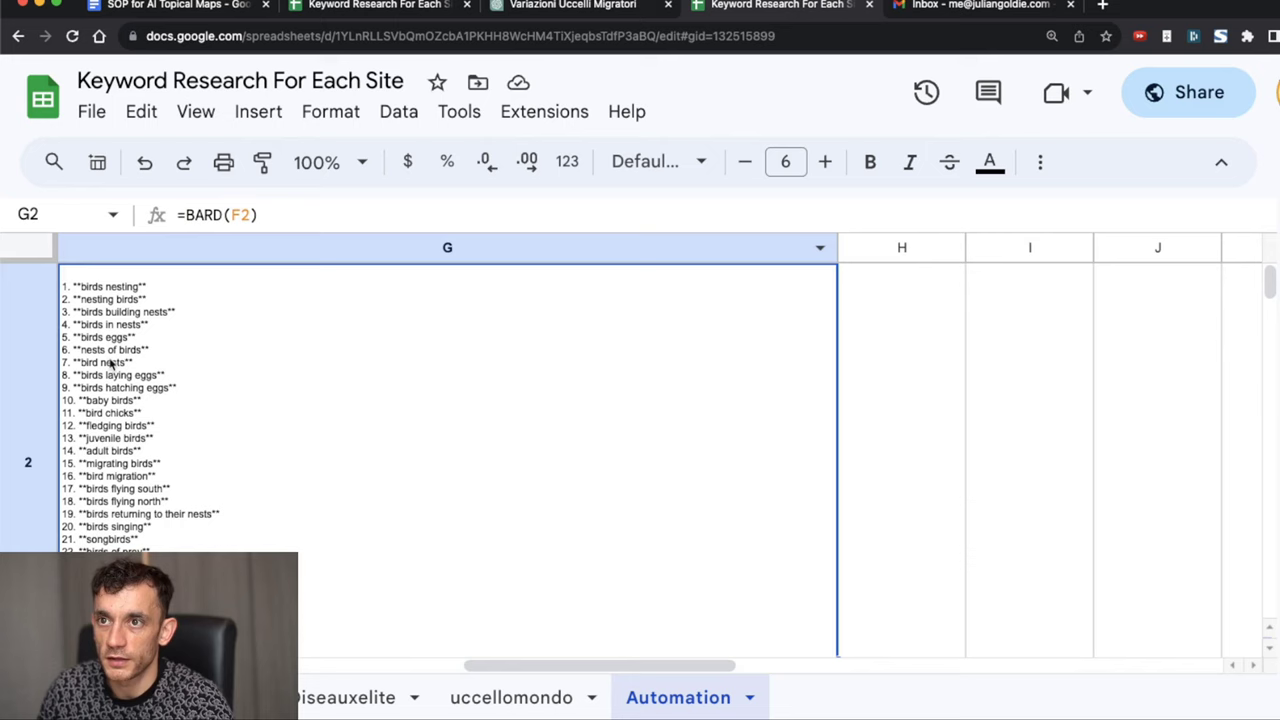
Step: Return through the Topics 1 prompt, topical map, prompt and niche cells to the Language heading in B1
key("Left")
key("Left")
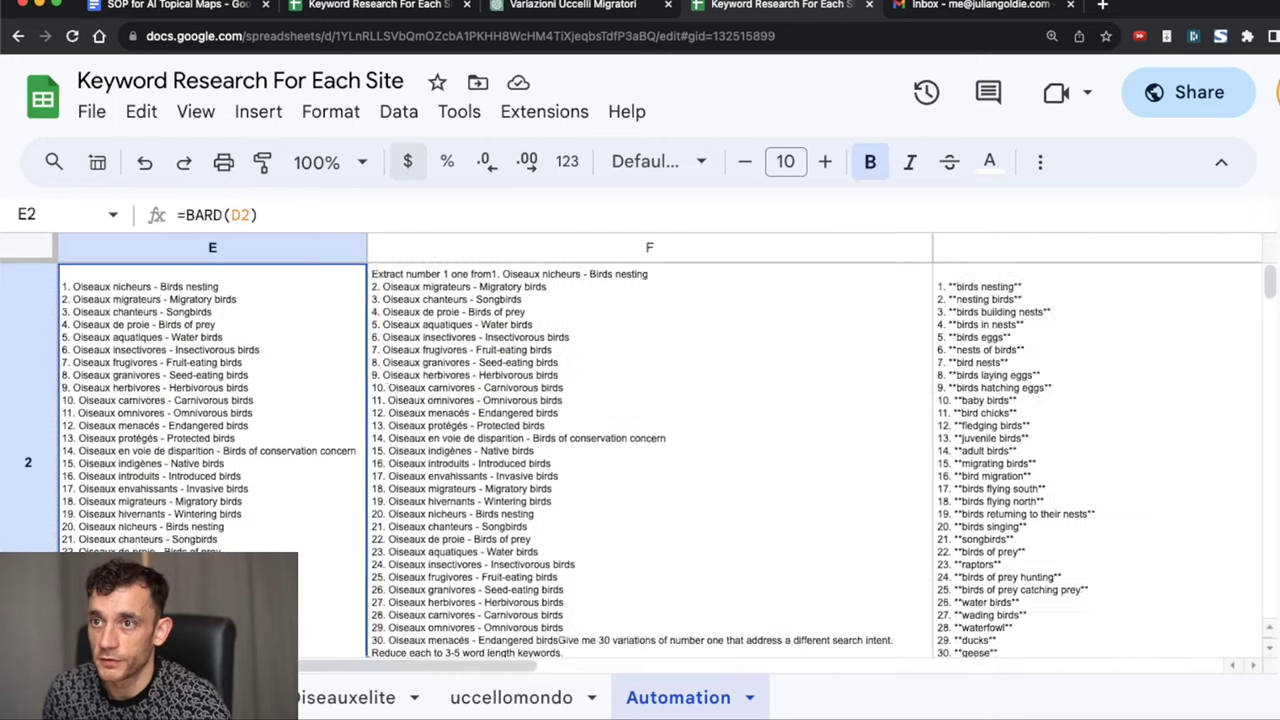
key("Left")
key("Up")
key("Left")
key("Down")
key("Up")
key("Left")
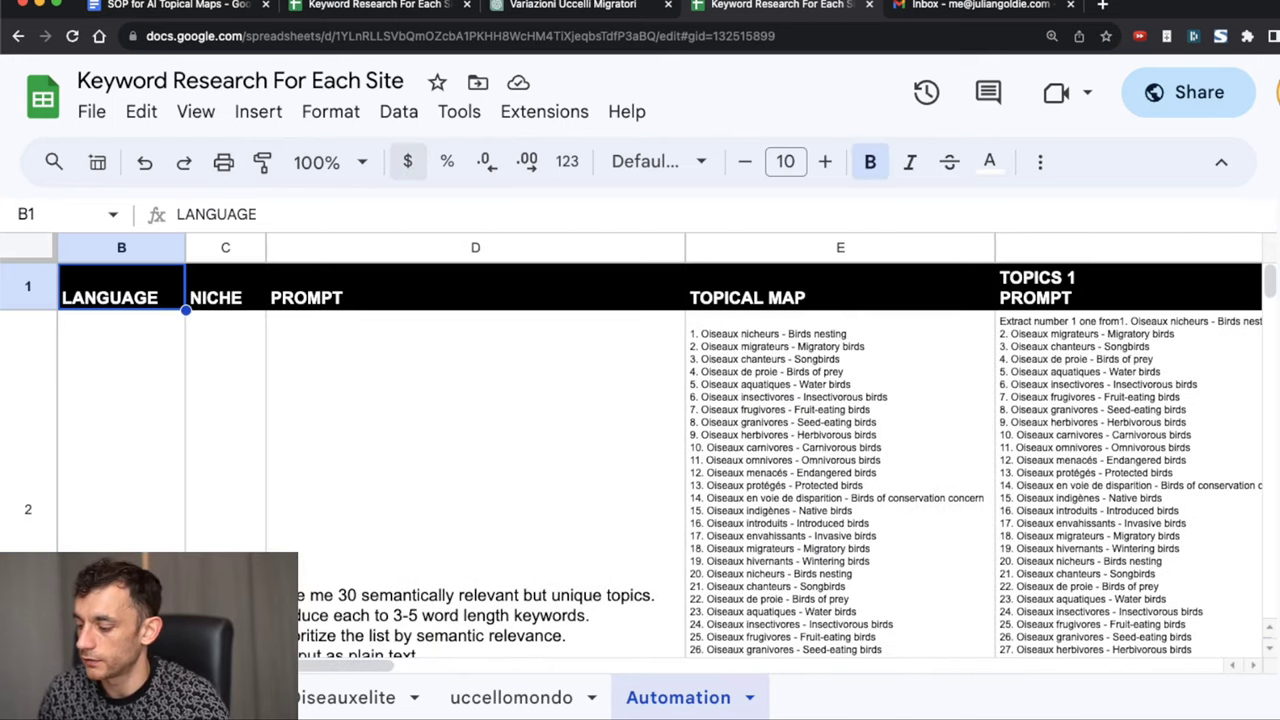
Step: Select the site cell A2 on the Automation sheet, and switch to the spreadsheet's first sheet
key("ctrl+minus")
left_click(195, 403)
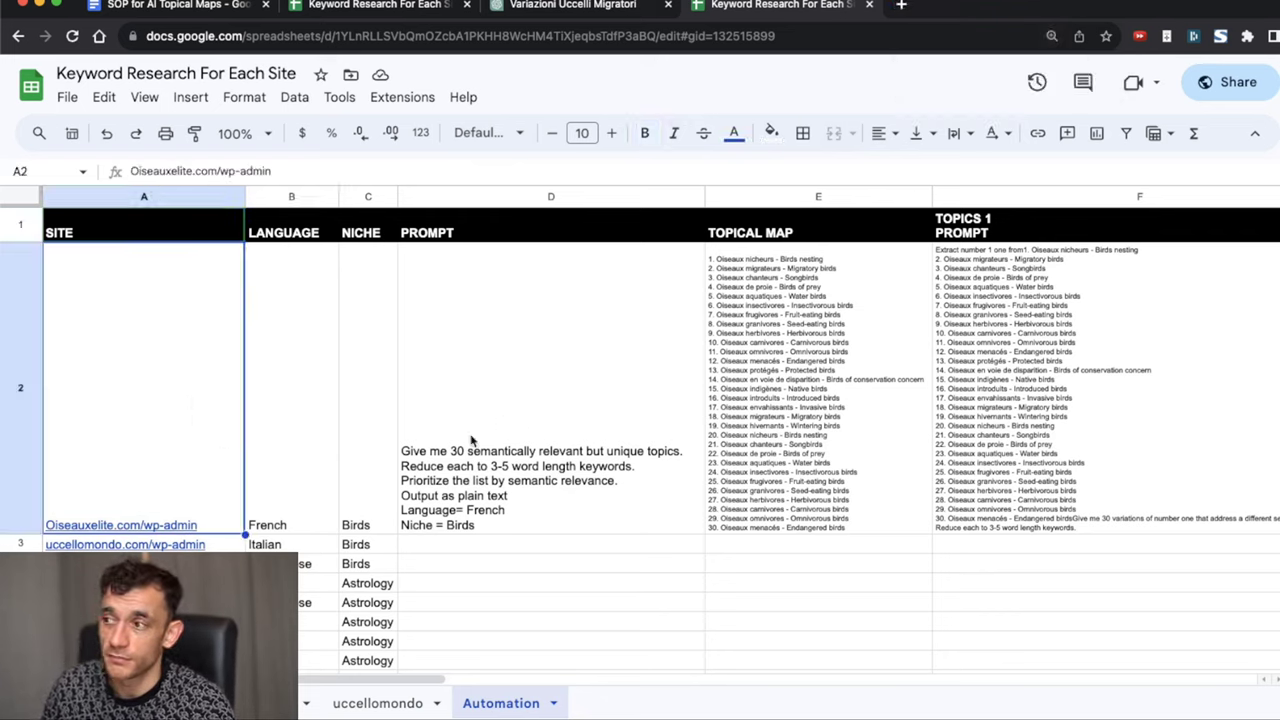
left_click(145, 703)
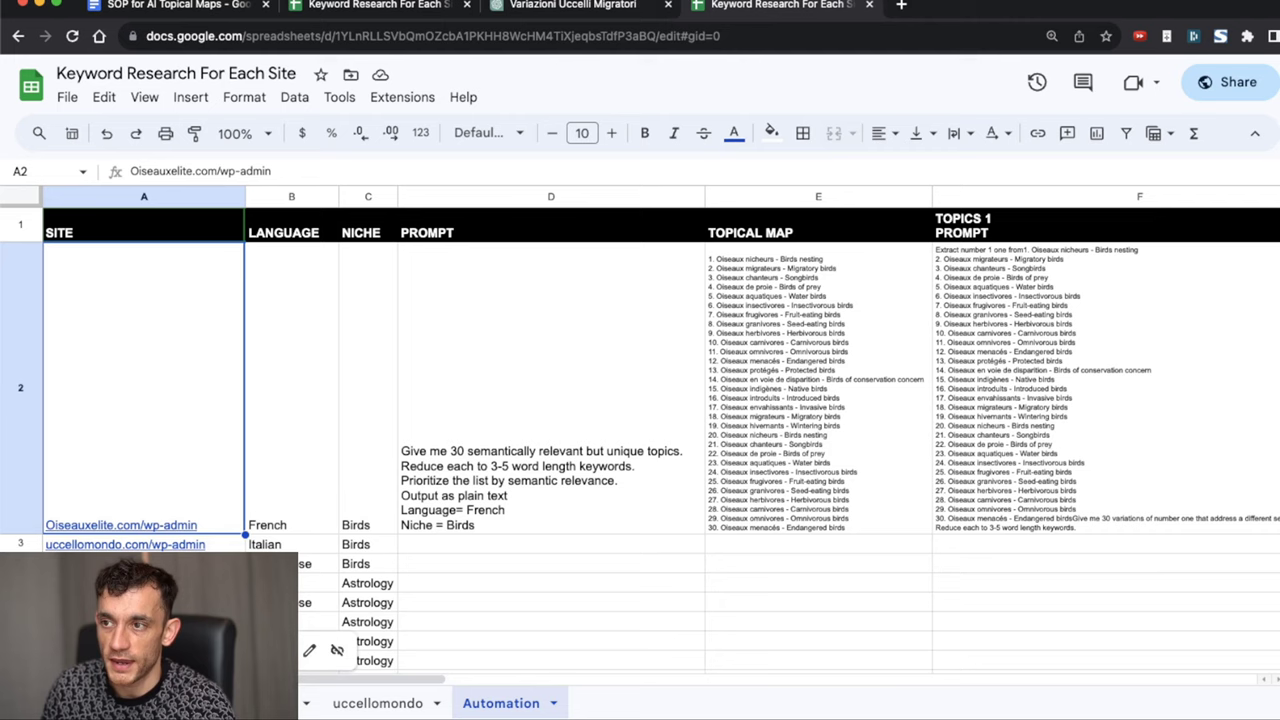
left_click(441, 272)
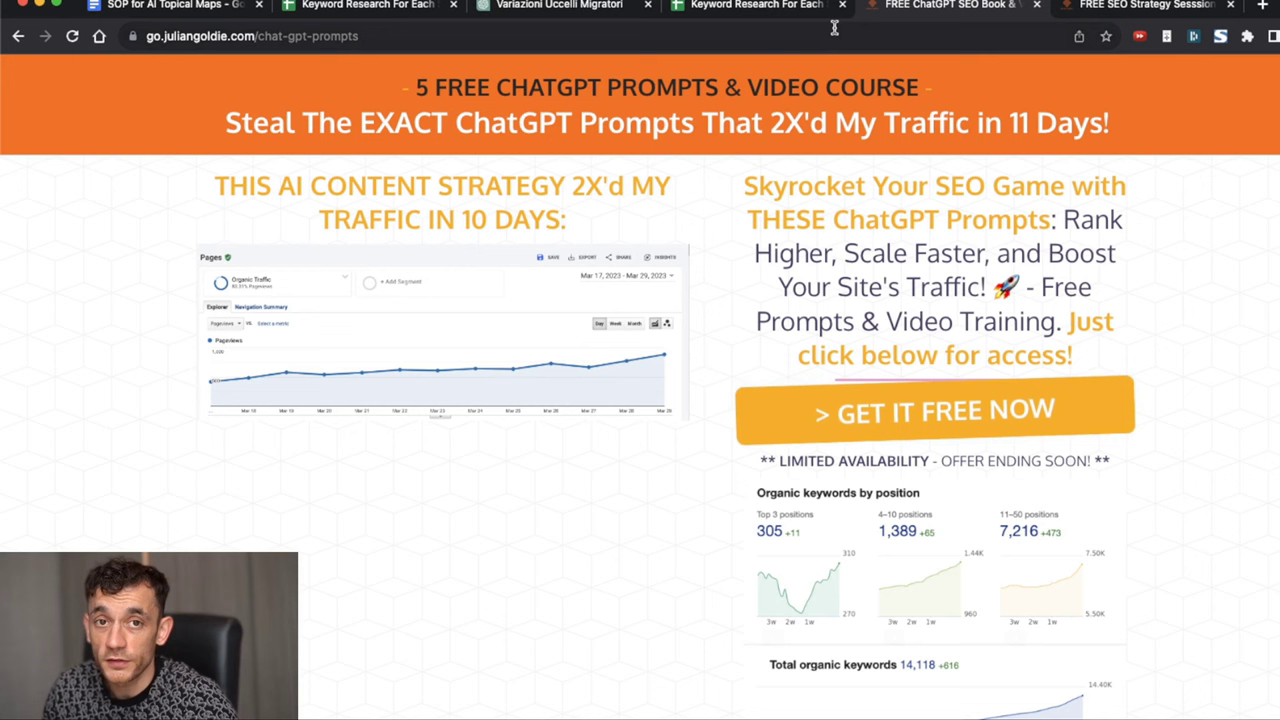
Step: Bring up the free SEO strategy session page, highlight the link building campaign paragraph, and read through the session benefits
left_click(1110, 6)
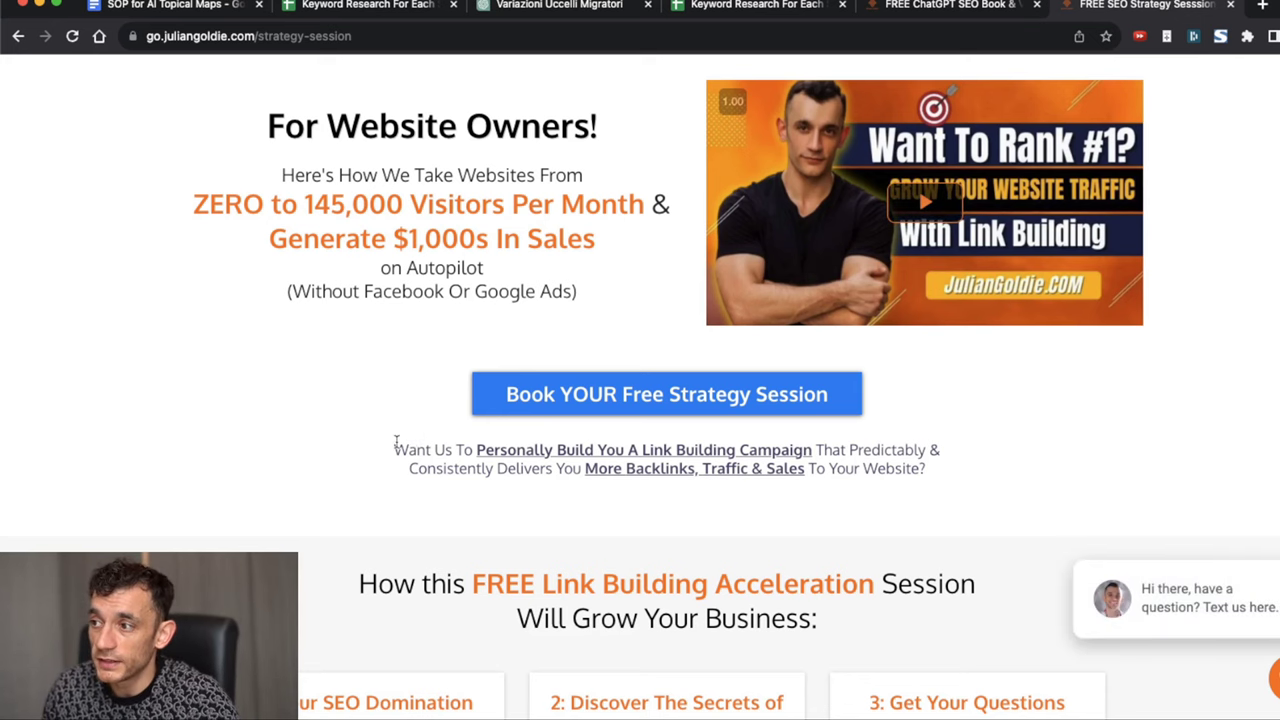
left_click_drag(395, 445, 997, 480)
scroll(994, 478, "down", 3)
scroll(795, 397, "down", 2)
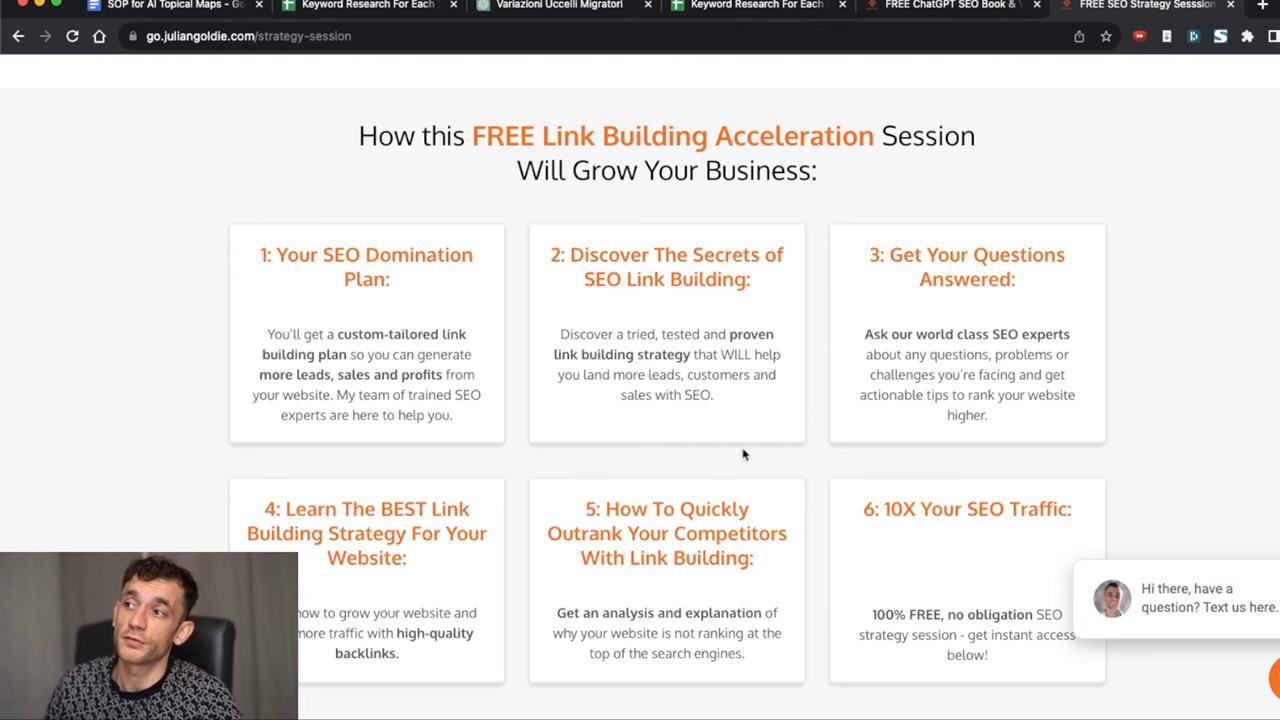
scroll(796, 443, "up", 4)
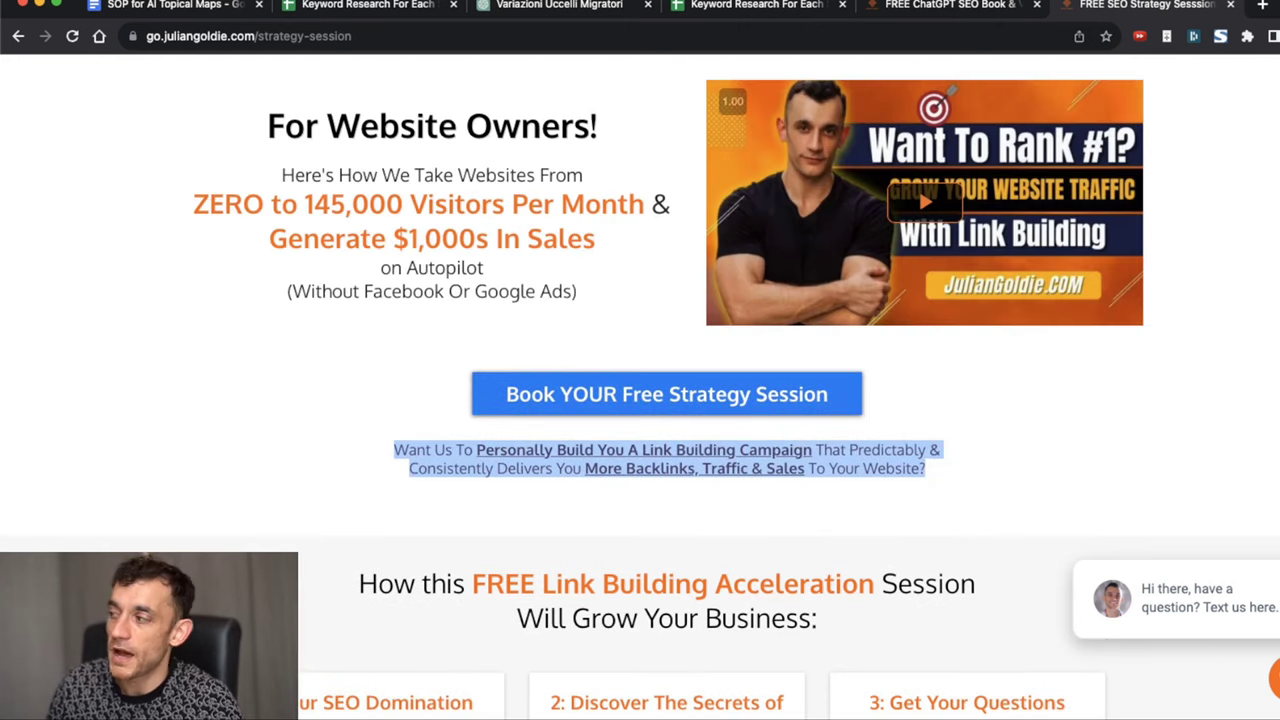